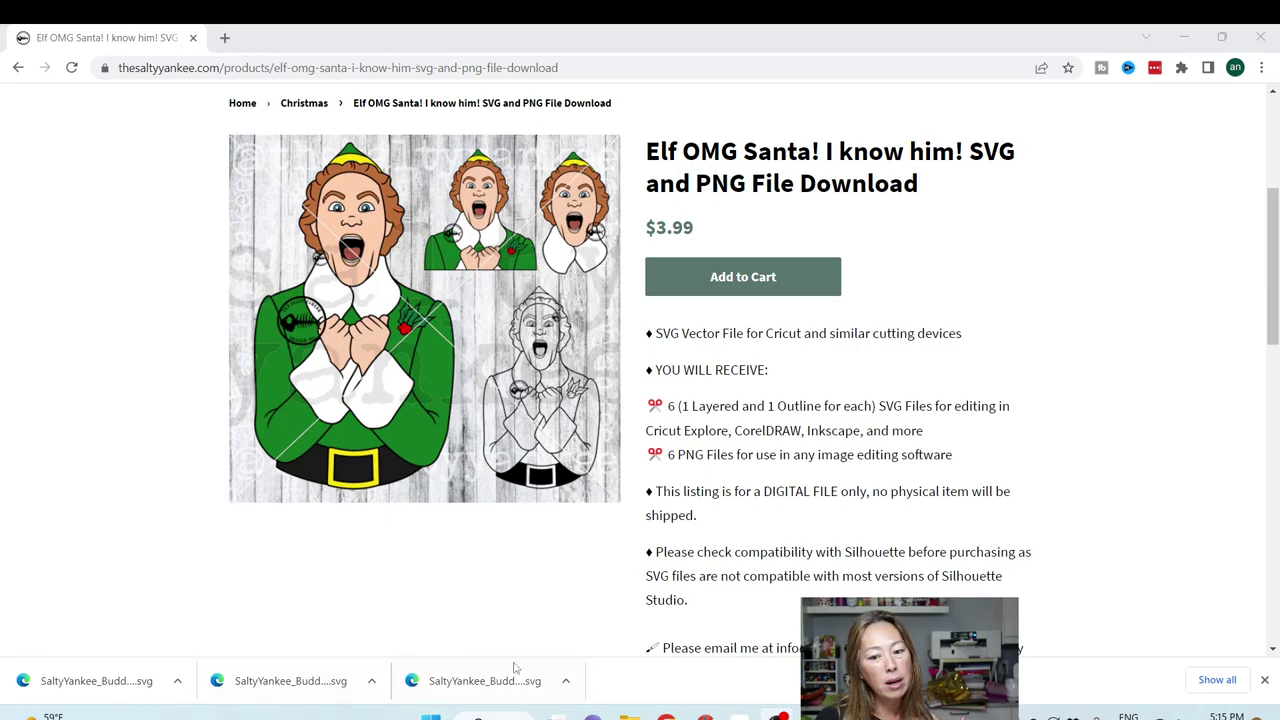
Switch to Cricut Design Space and load SaltyYankee_BuddytheElf_OMGSanta_ShouldersUp from the Downloads folder as a new image upload
mouse_move(740, 714)
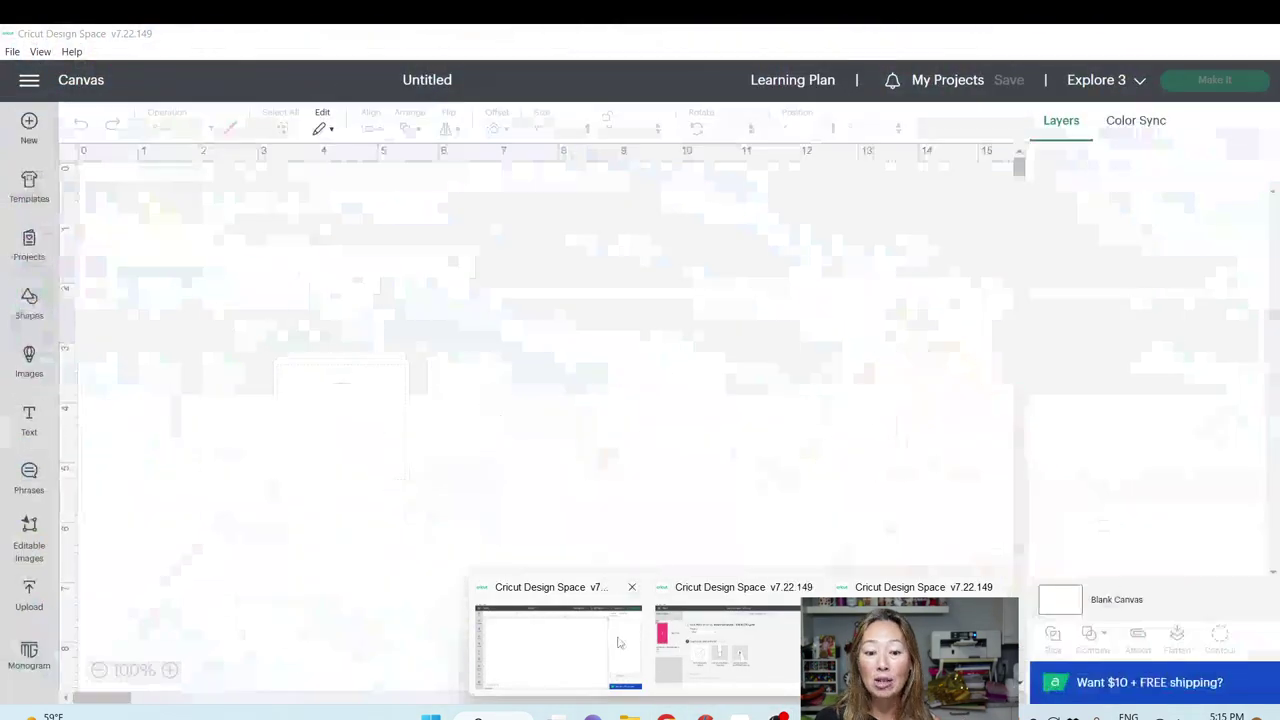
left_click(551, 640)
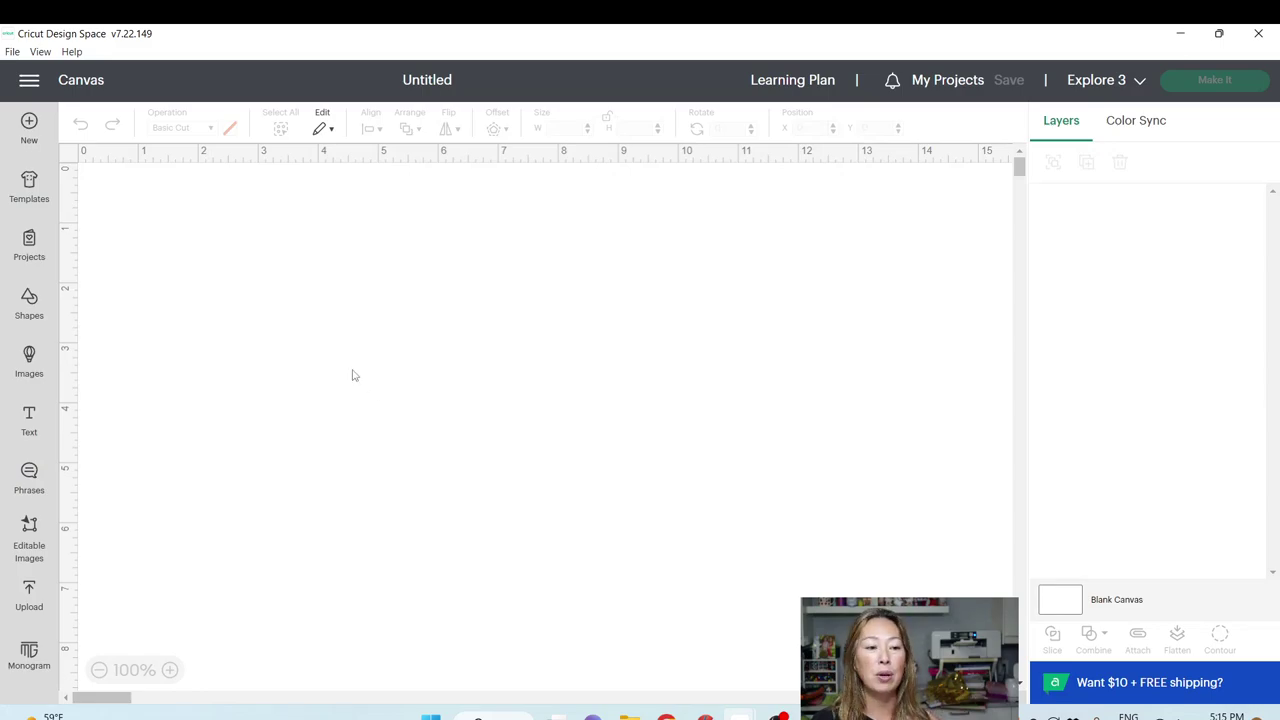
left_click(30, 596)
left_click(143, 346)
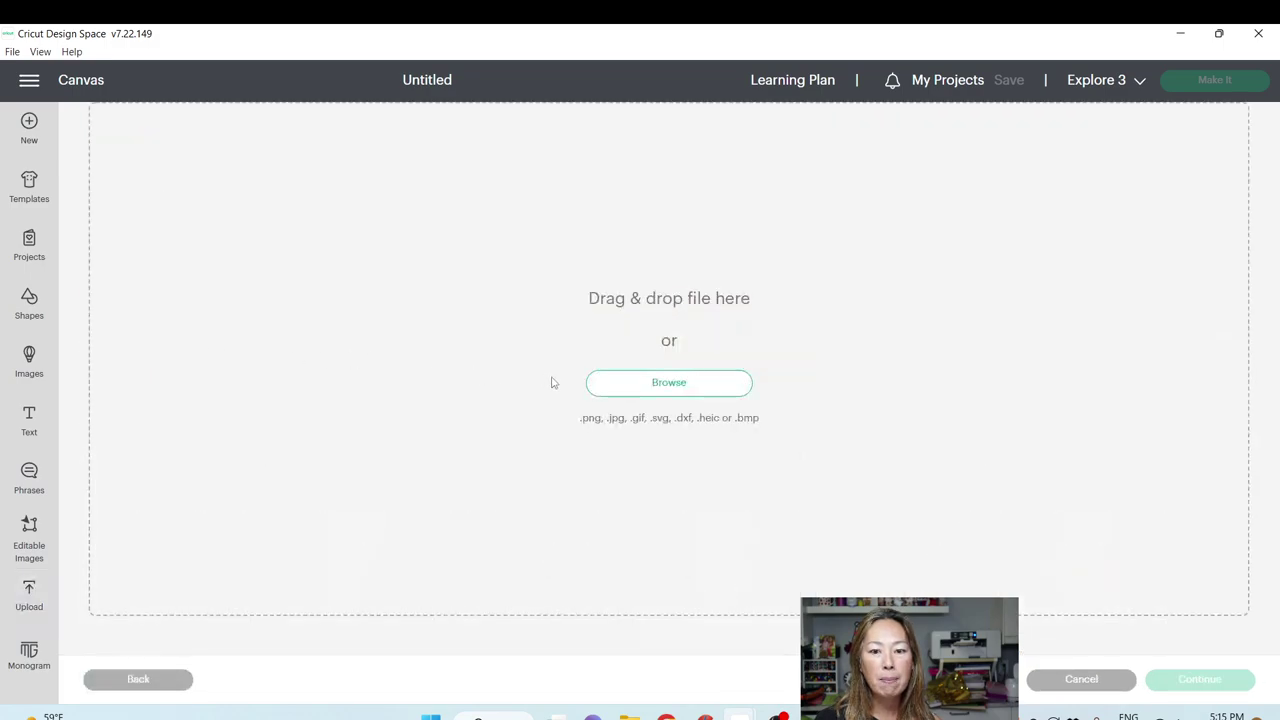
left_click(669, 383)
scroll(65, 218, "up", 3)
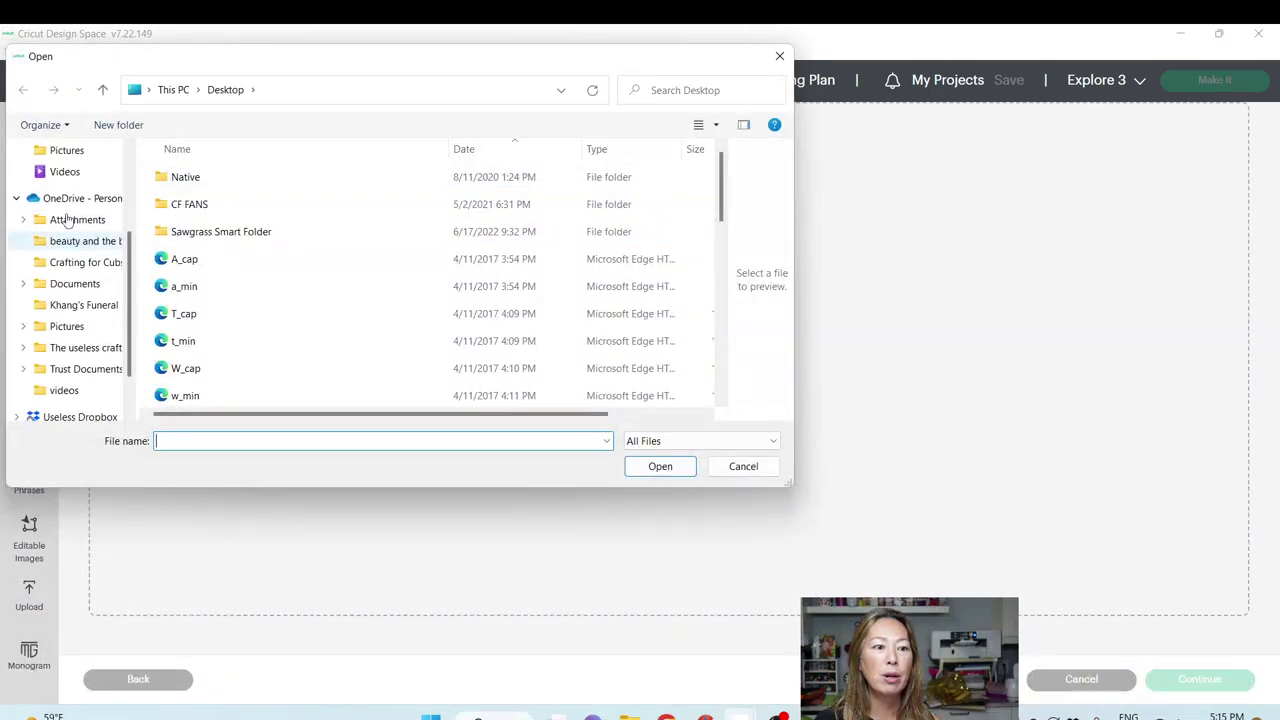
scroll(65, 218, "up", 2)
left_click(72, 198)
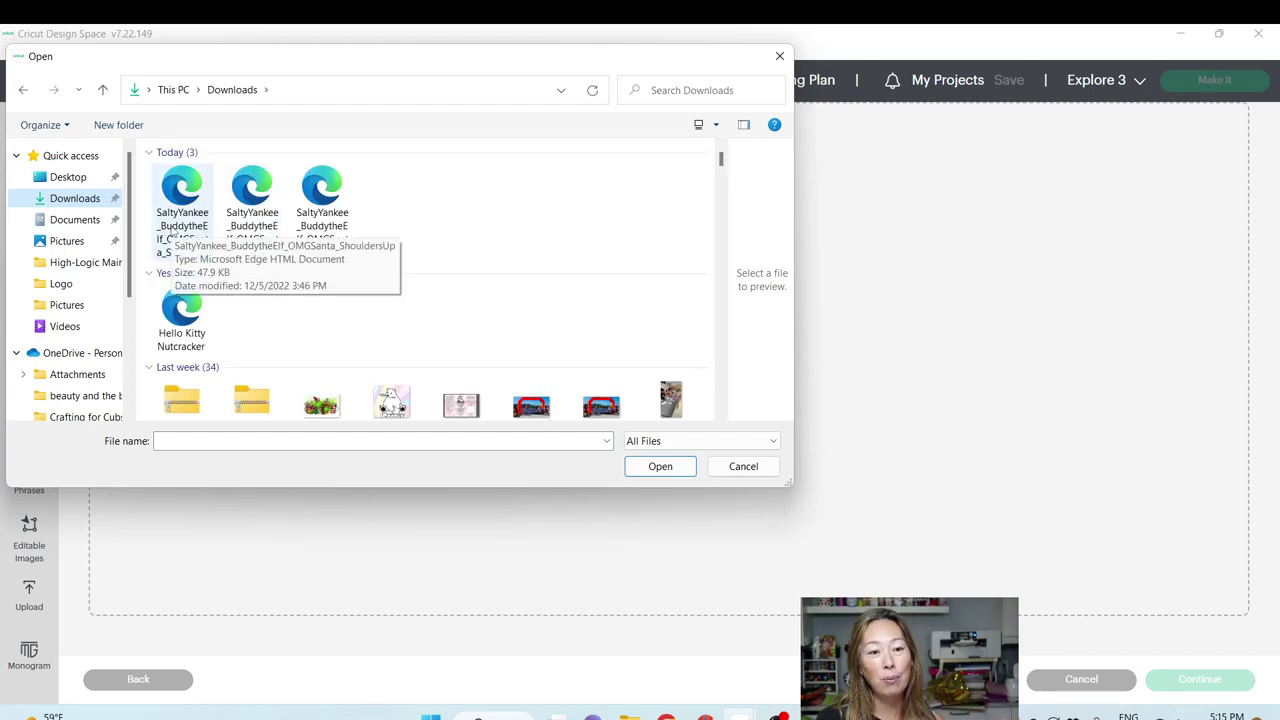
double_click(172, 233)
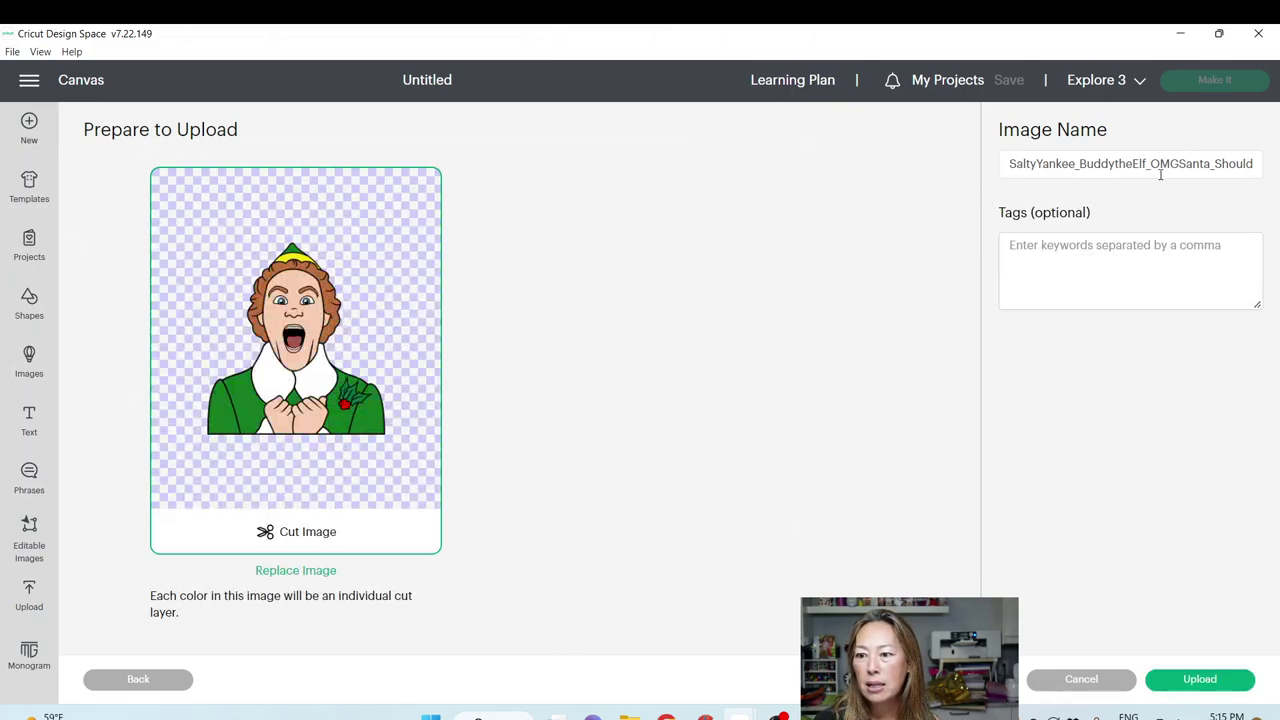
Edit the image name so it begins "SaltyYankee Buddy the Elf_ OMGSanta" and upload the image
left_click(1083, 164)
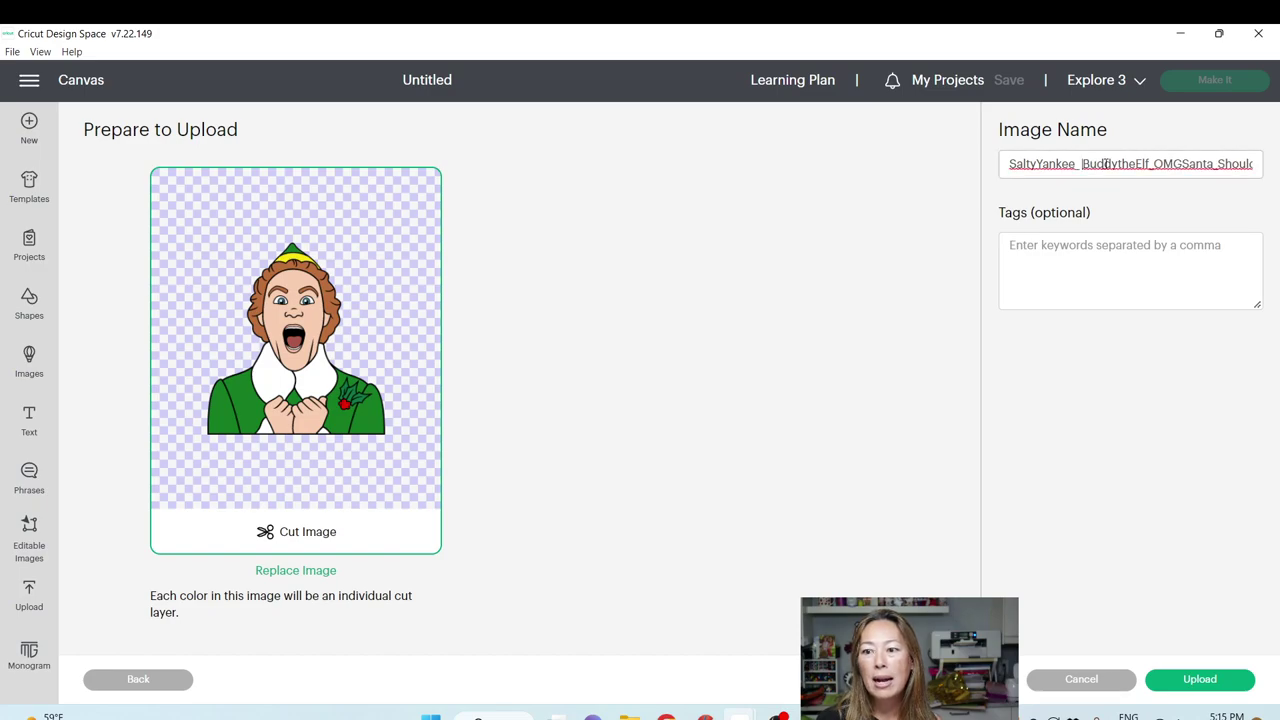
left_click(1118, 164)
key("Delete")
type("the")
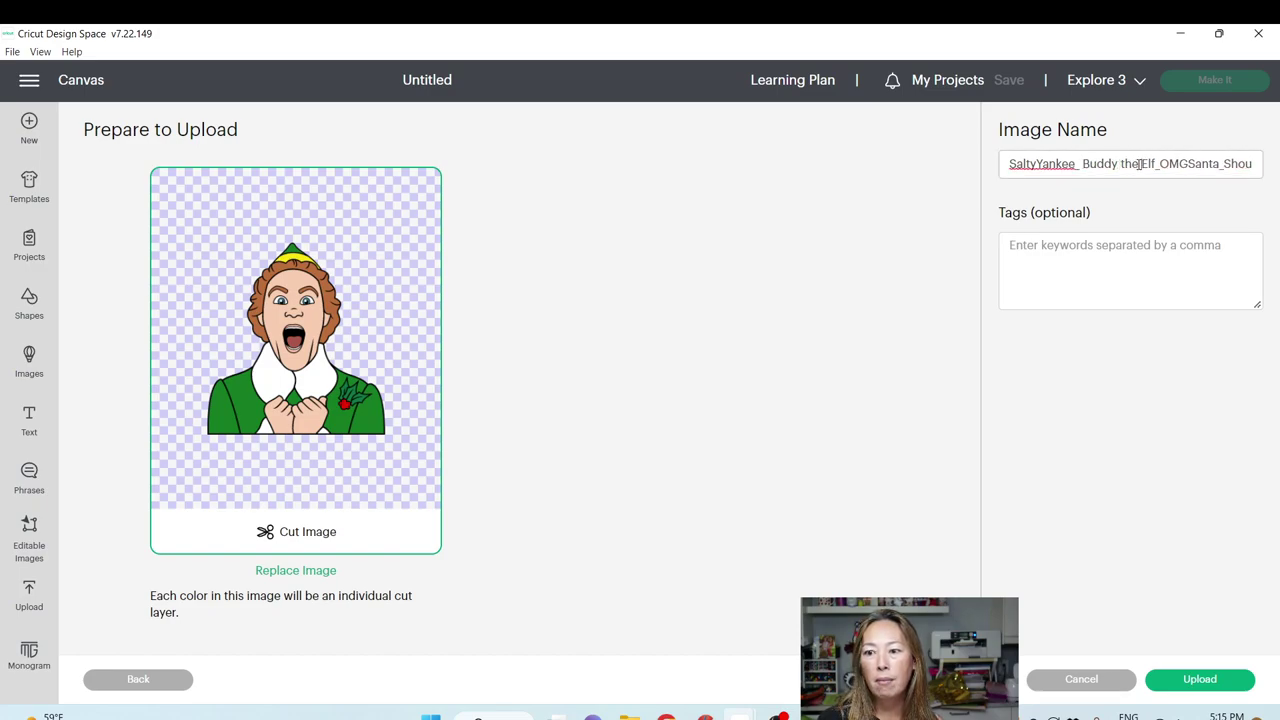
left_click(1161, 164)
key("BackSpace")
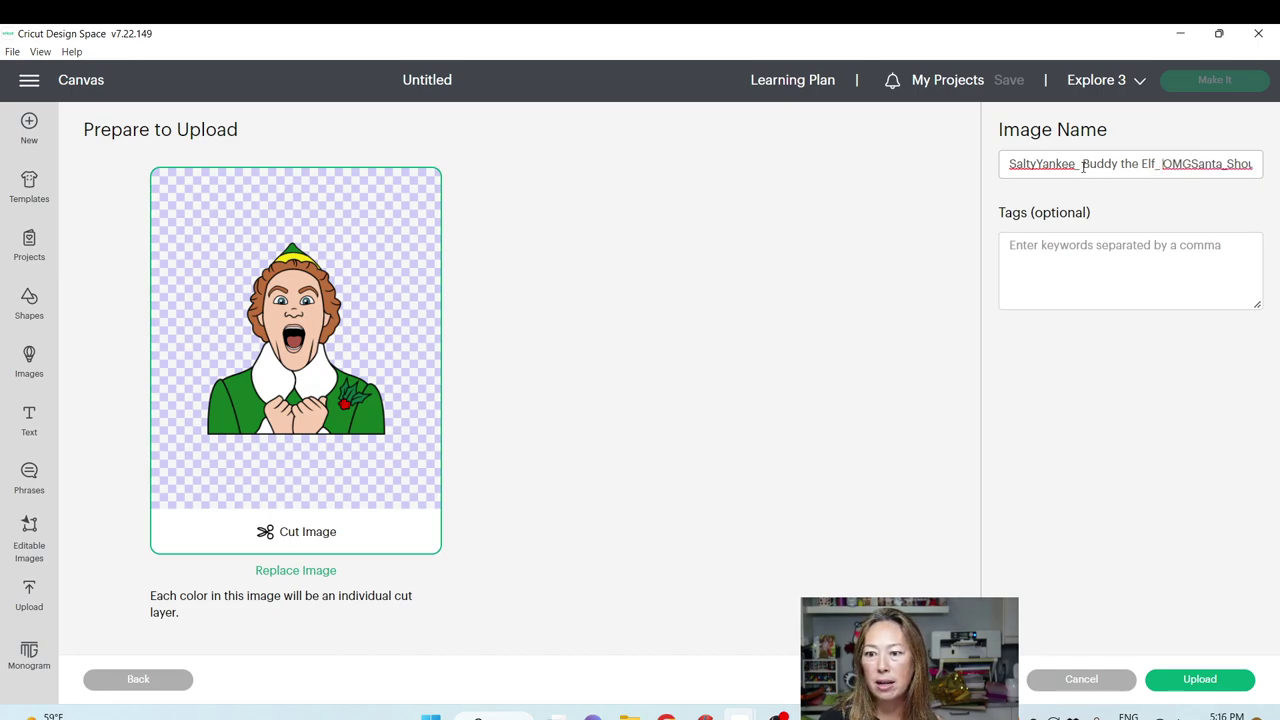
left_click(1085, 164)
key("BackSpace")
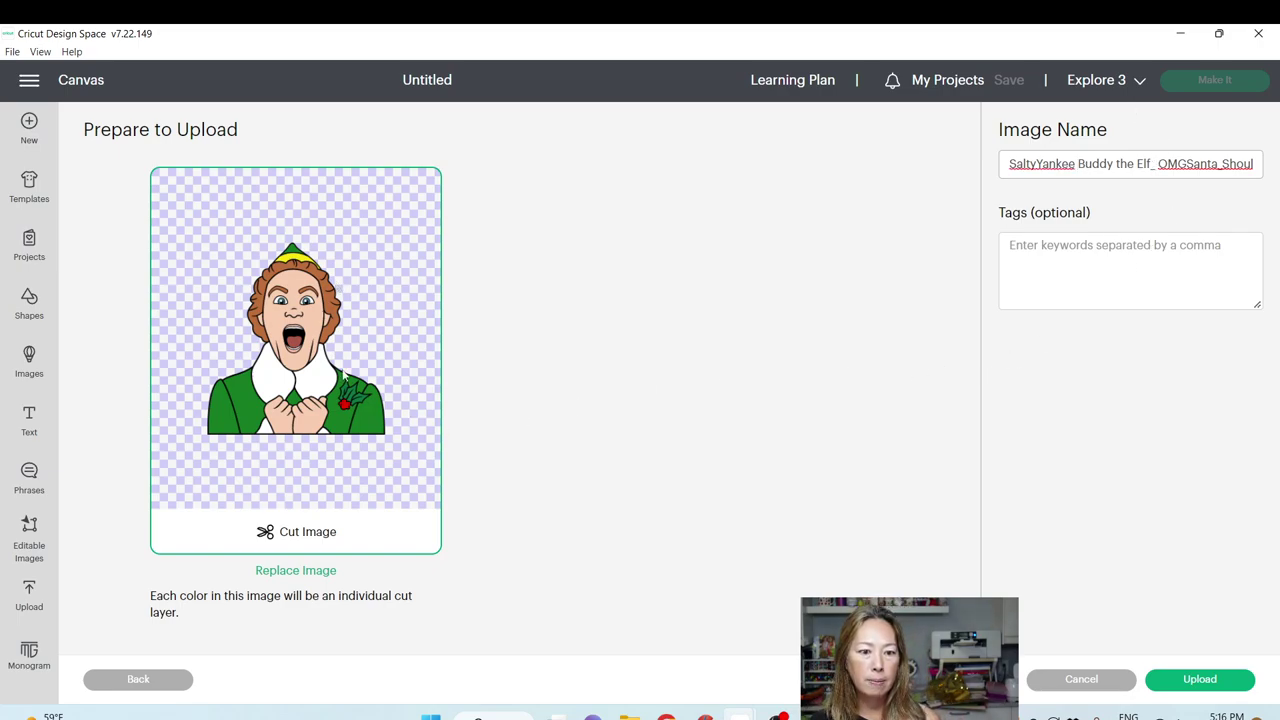
left_click(1193, 680)
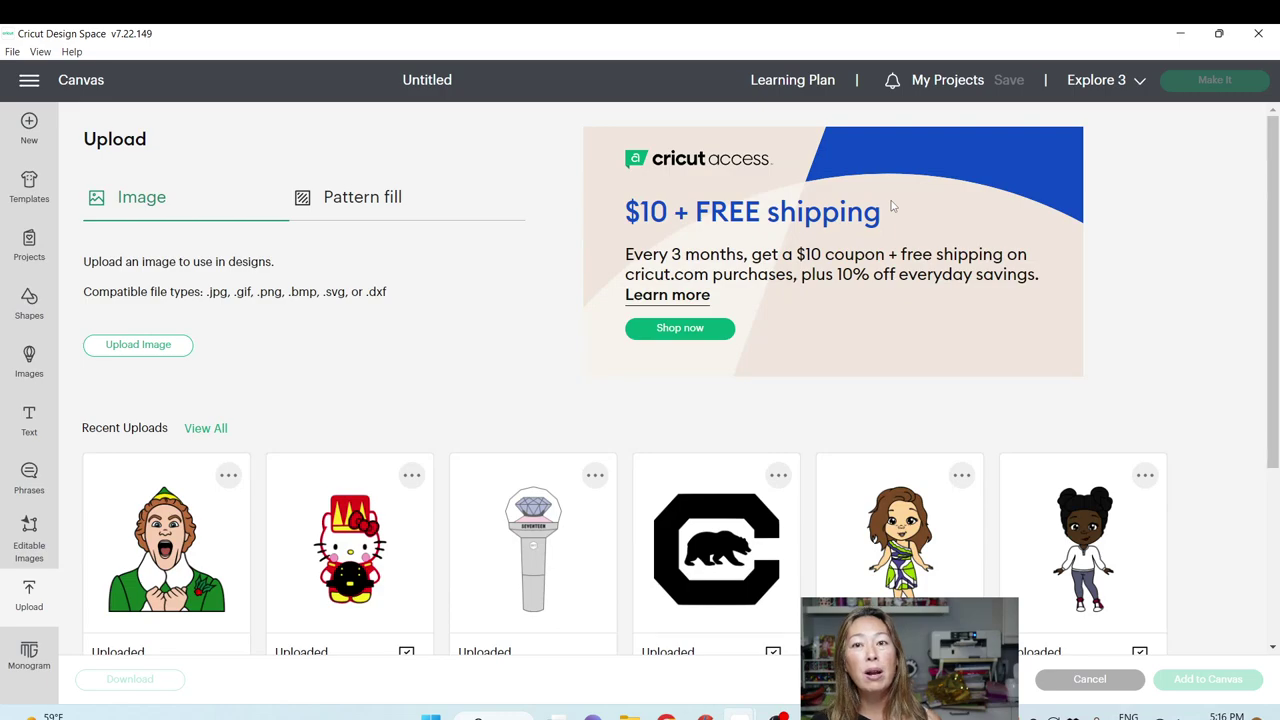
Upload SaltyYankee_BuddytheElf_OMGSanta_Full from the Downloads folder, keeping its default image name
left_click(125, 346)
left_click(745, 383)
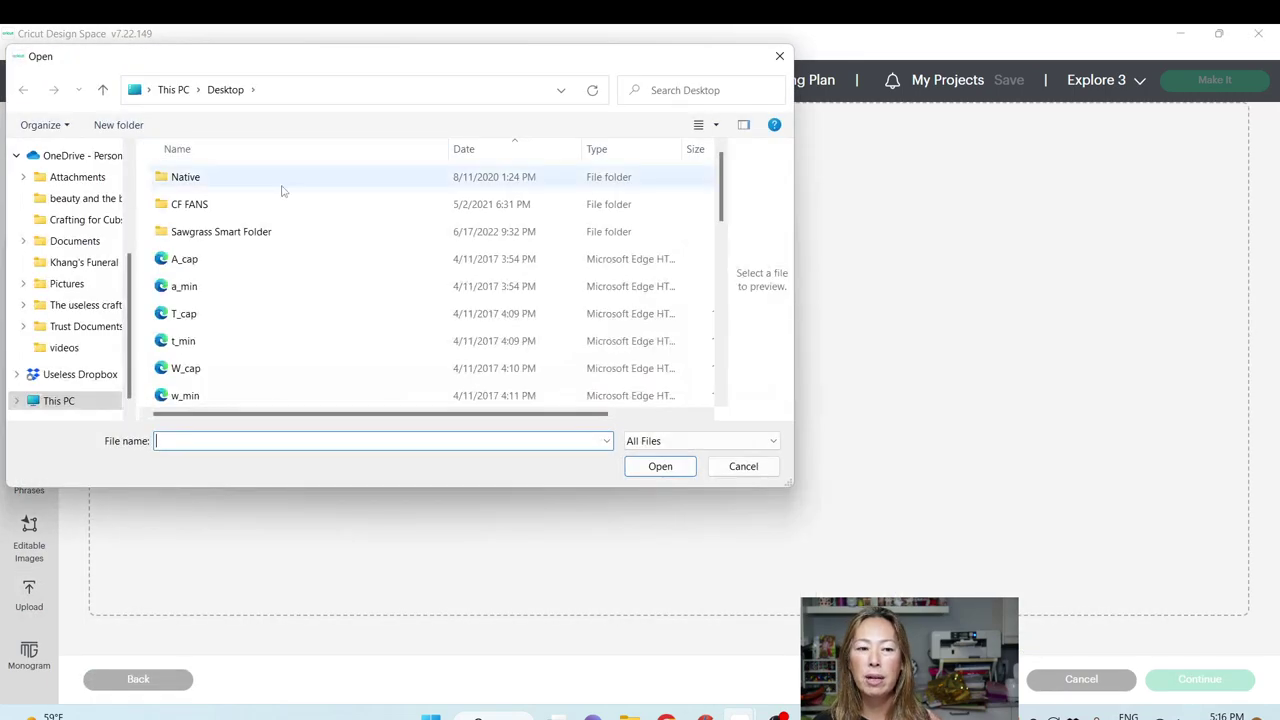
scroll(90, 205, "up", 3)
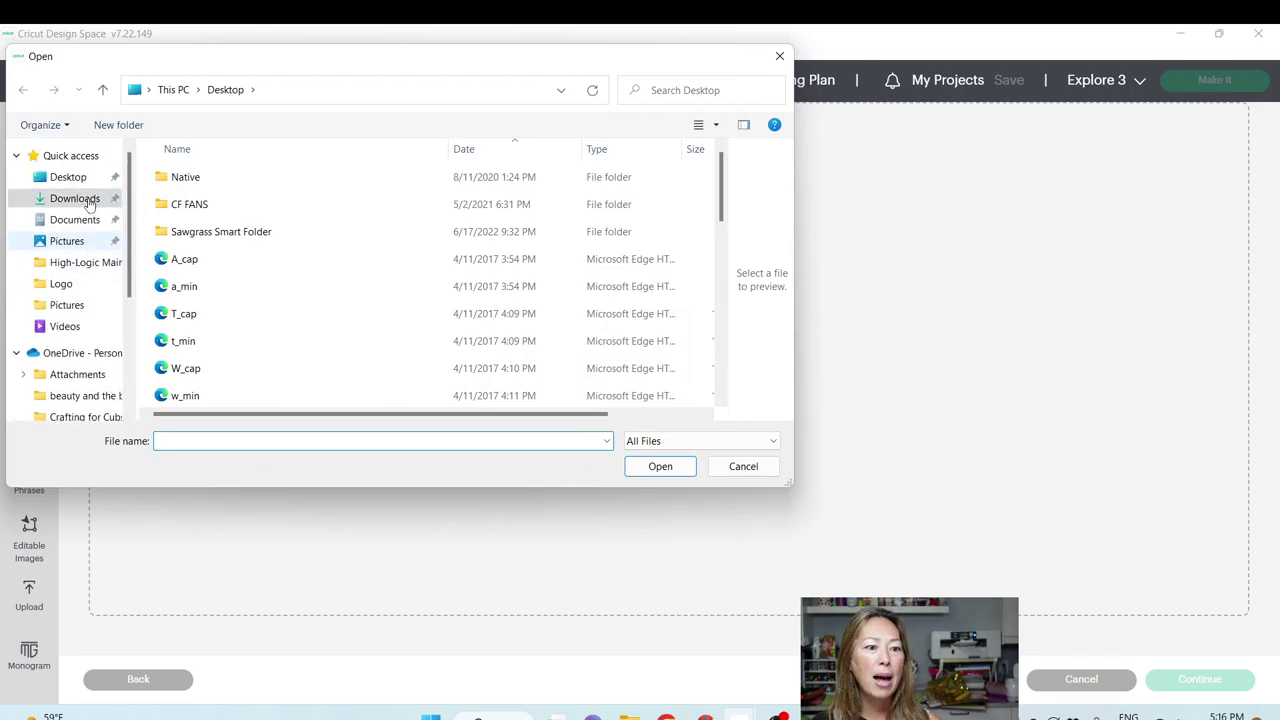
left_click(78, 198)
double_click(237, 210)
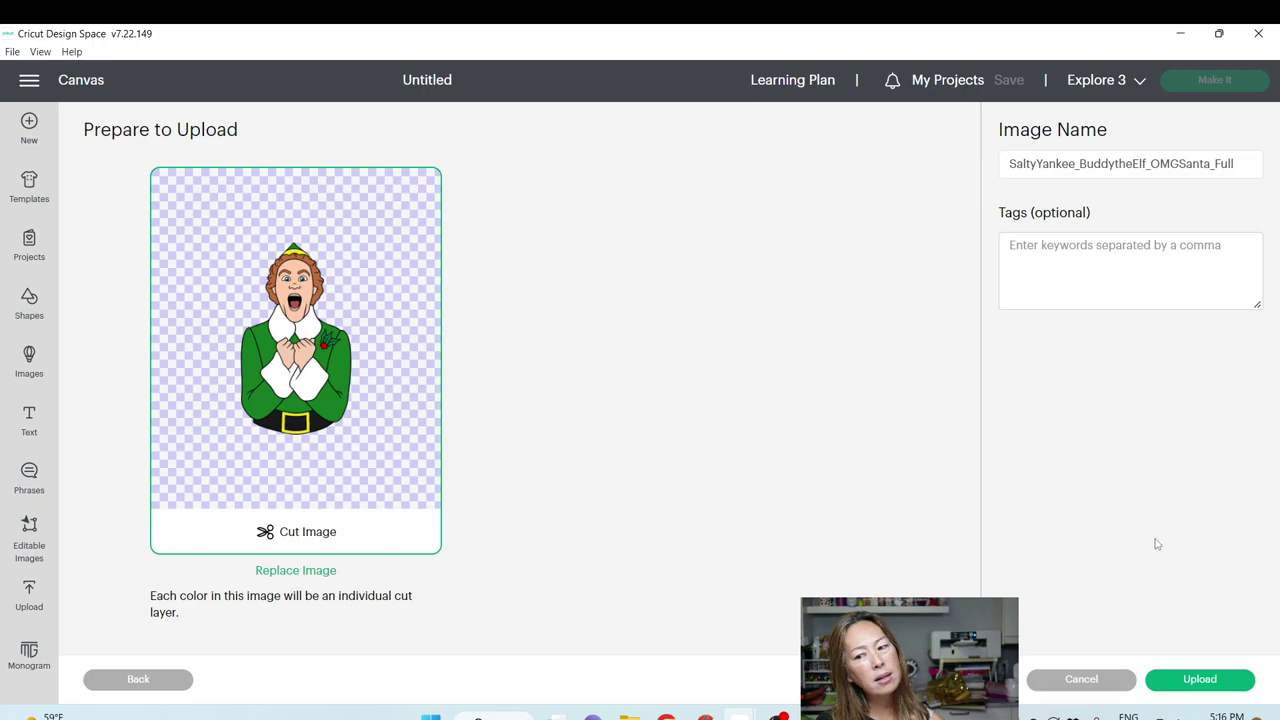
left_click(1200, 680)
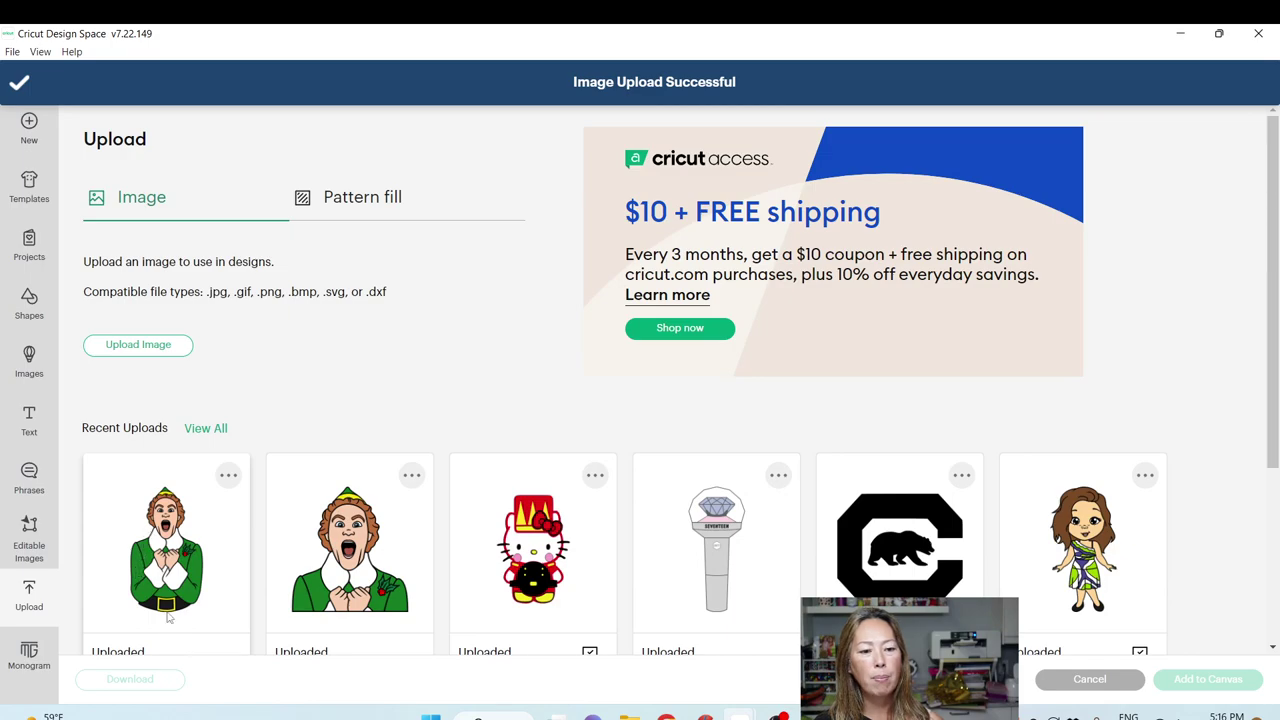
Try to load SaltyYankee_BuddytheElf_OMGSanta_HeadOnly from the Downloads folder as a new image upload
left_click(119, 347)
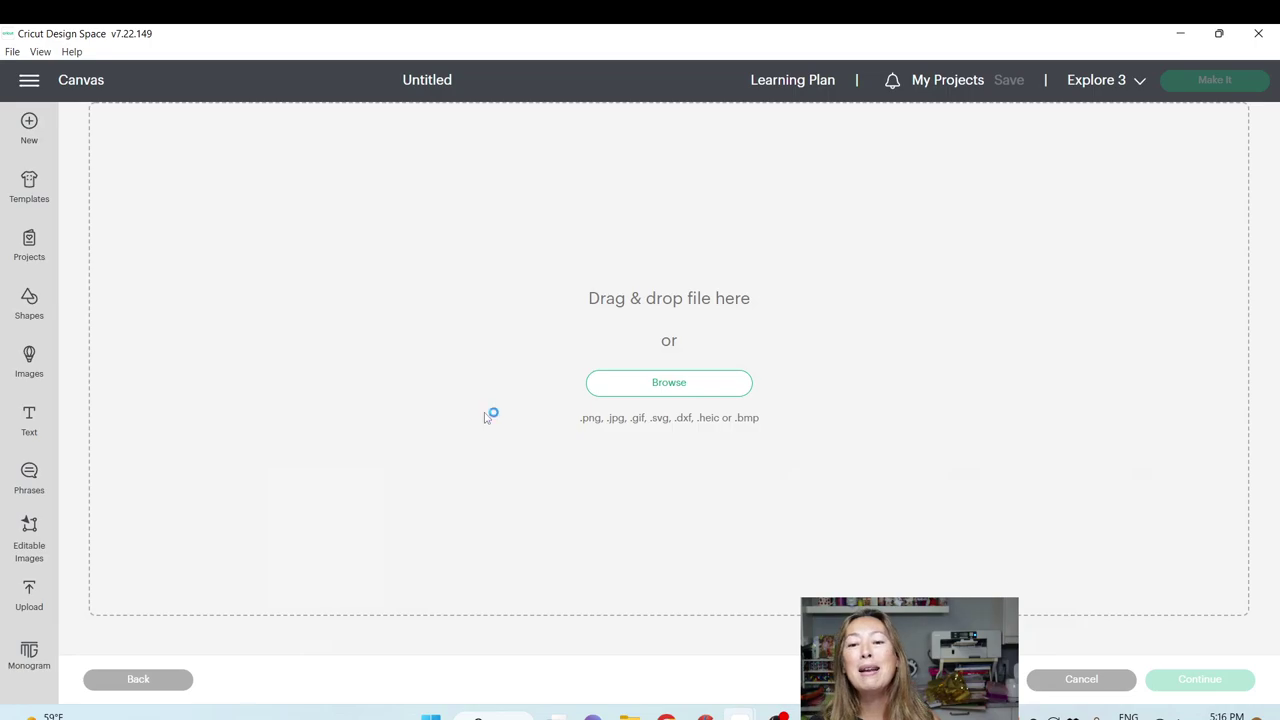
left_click(622, 388)
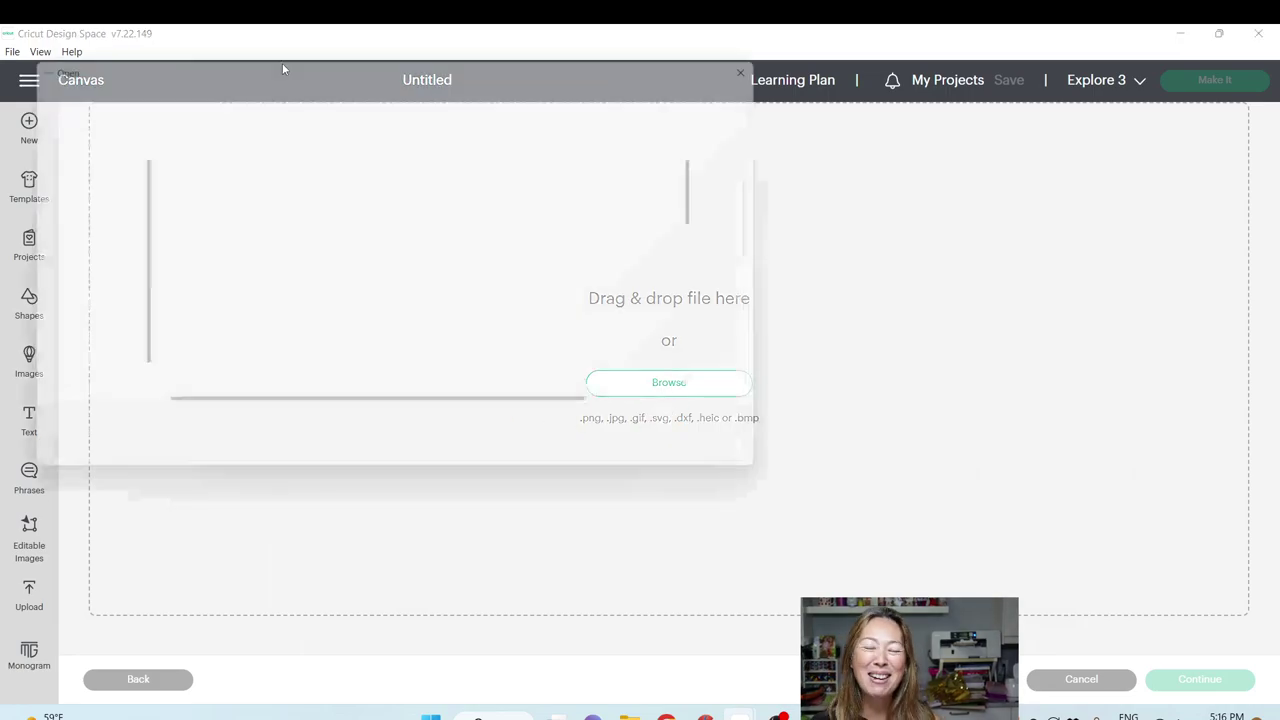
scroll(86, 188, "up", 3)
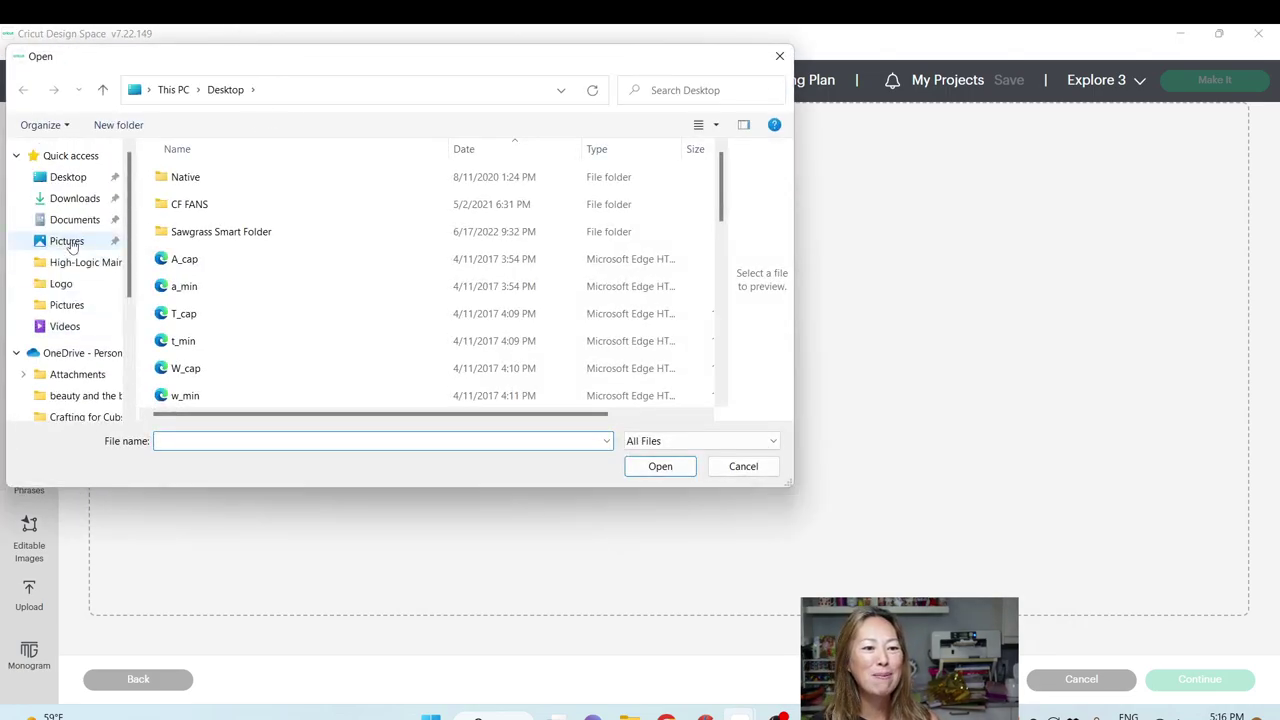
left_click(72, 197)
left_click(326, 212)
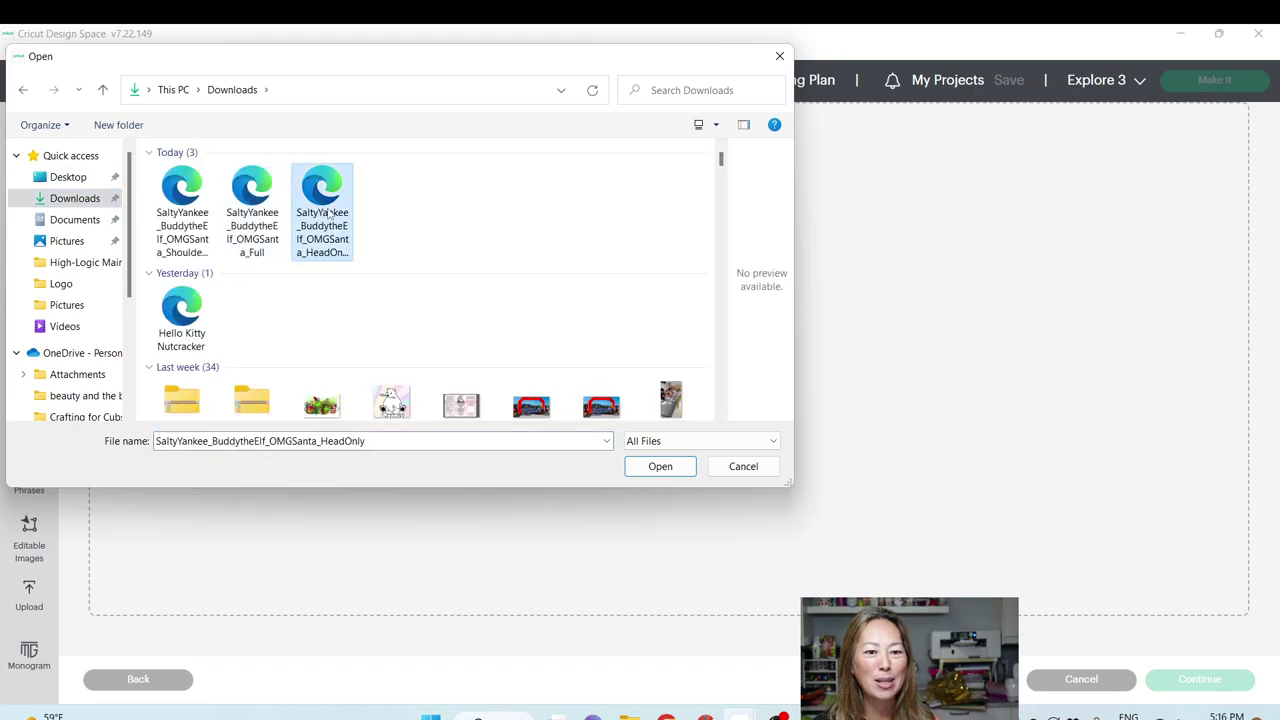
double_click(328, 213)
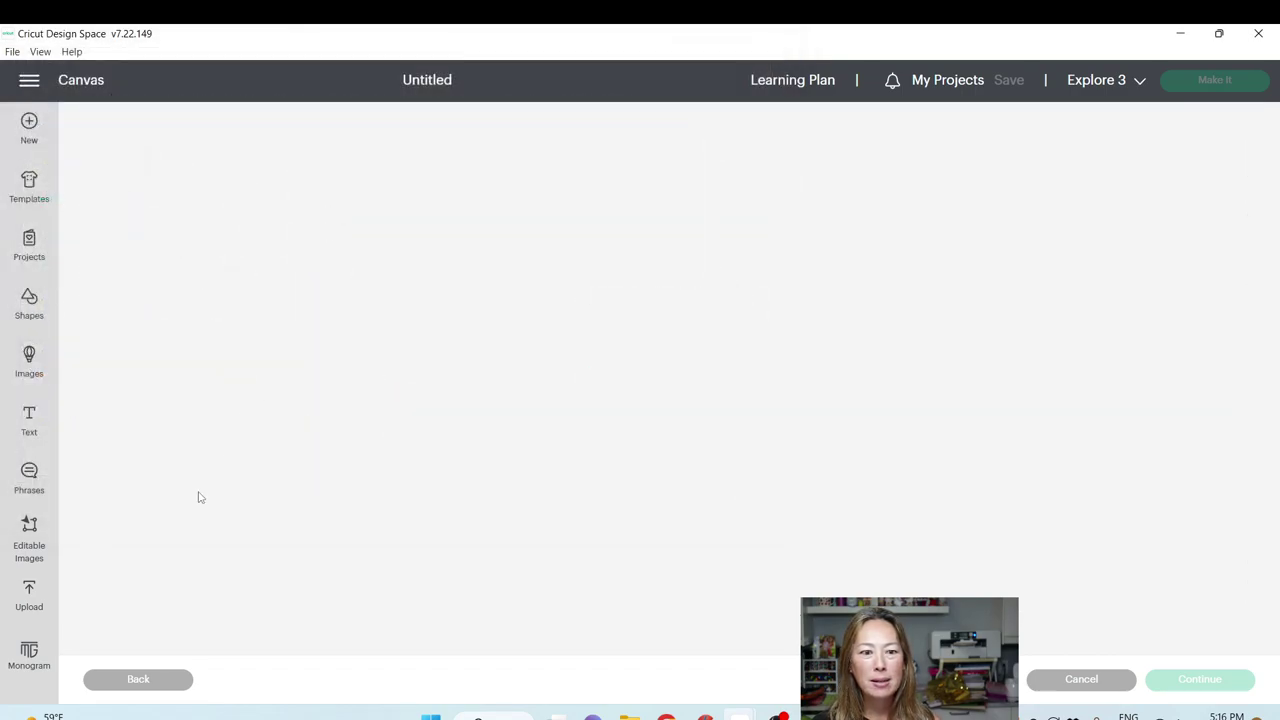
left_click(150, 686)
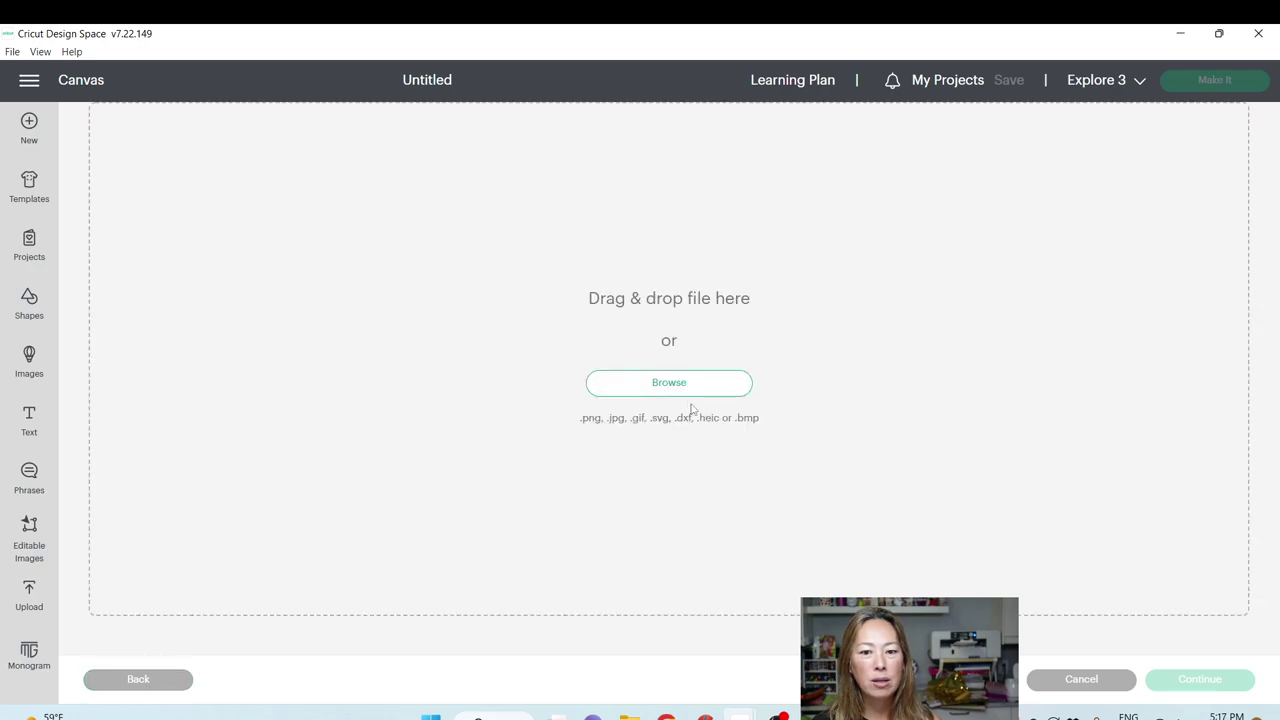
Retry loading the head-only Buddy the Elf file from Downloads, and cancel the upload
left_click(705, 382)
scroll(75, 198, "up", 3)
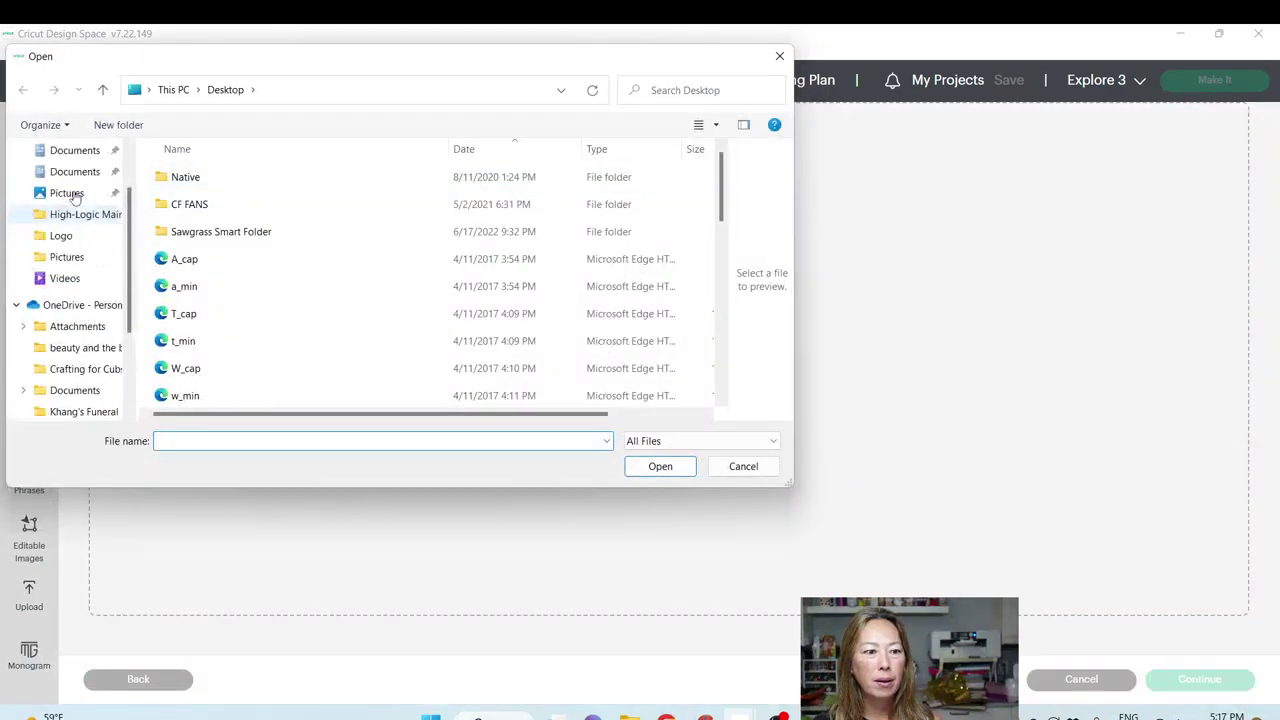
scroll(75, 198, "up", 1)
left_click(72, 198)
double_click(322, 200)
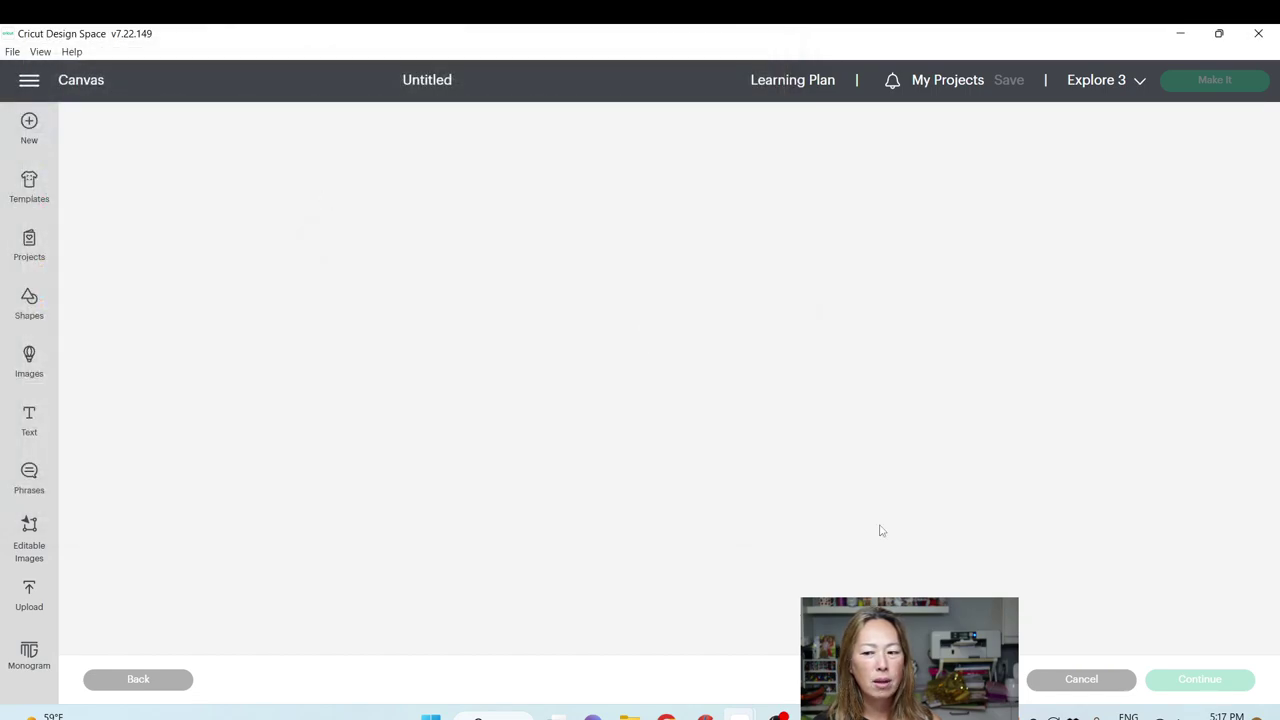
left_click(1062, 684)
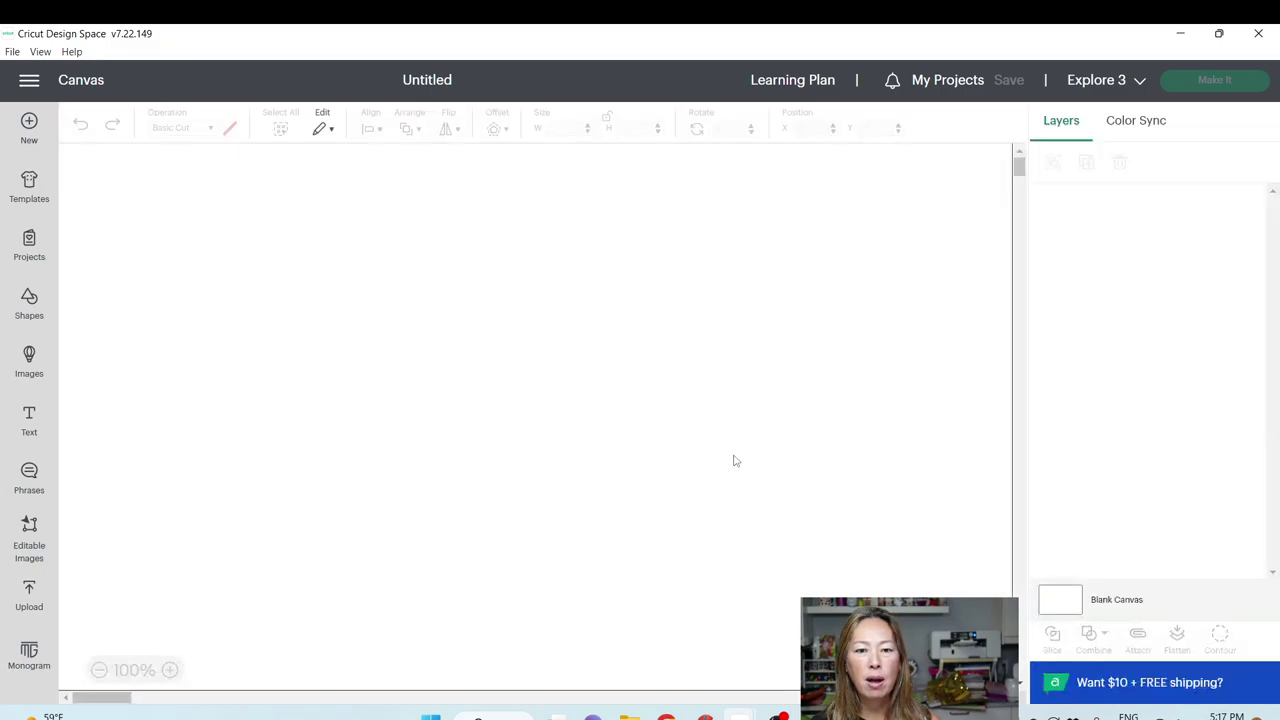
Try to add the uploaded full-body and shoulders-up elf images to the canvas together
left_click(22, 598)
left_click(349, 545)
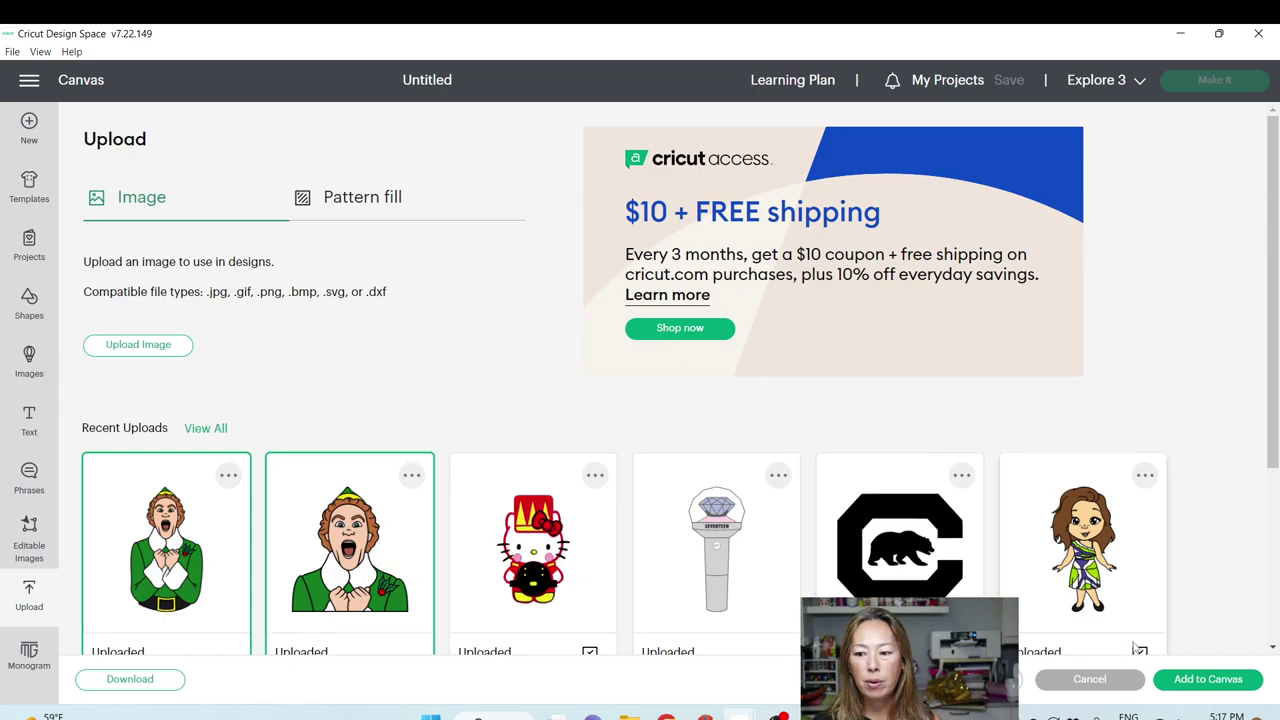
left_click(1208, 679)
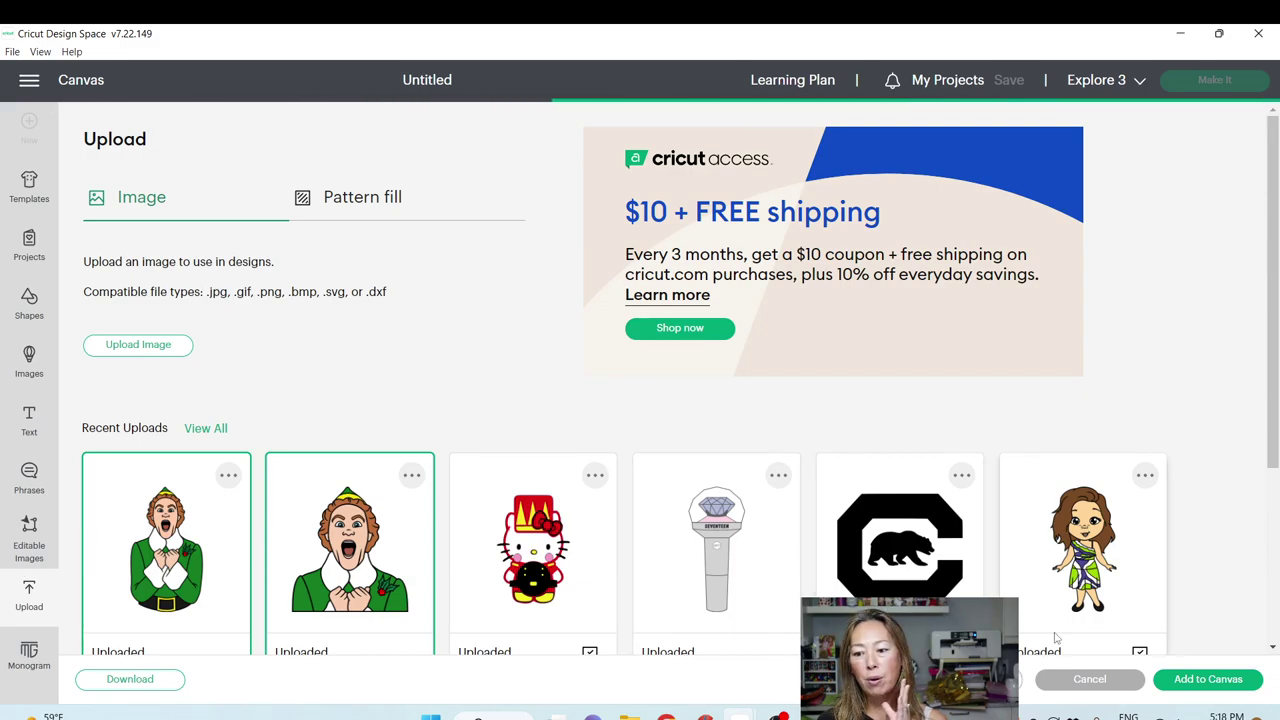
Cancel adding the elf images and close the untitled project's Cricut Design Space window
left_click(1088, 679)
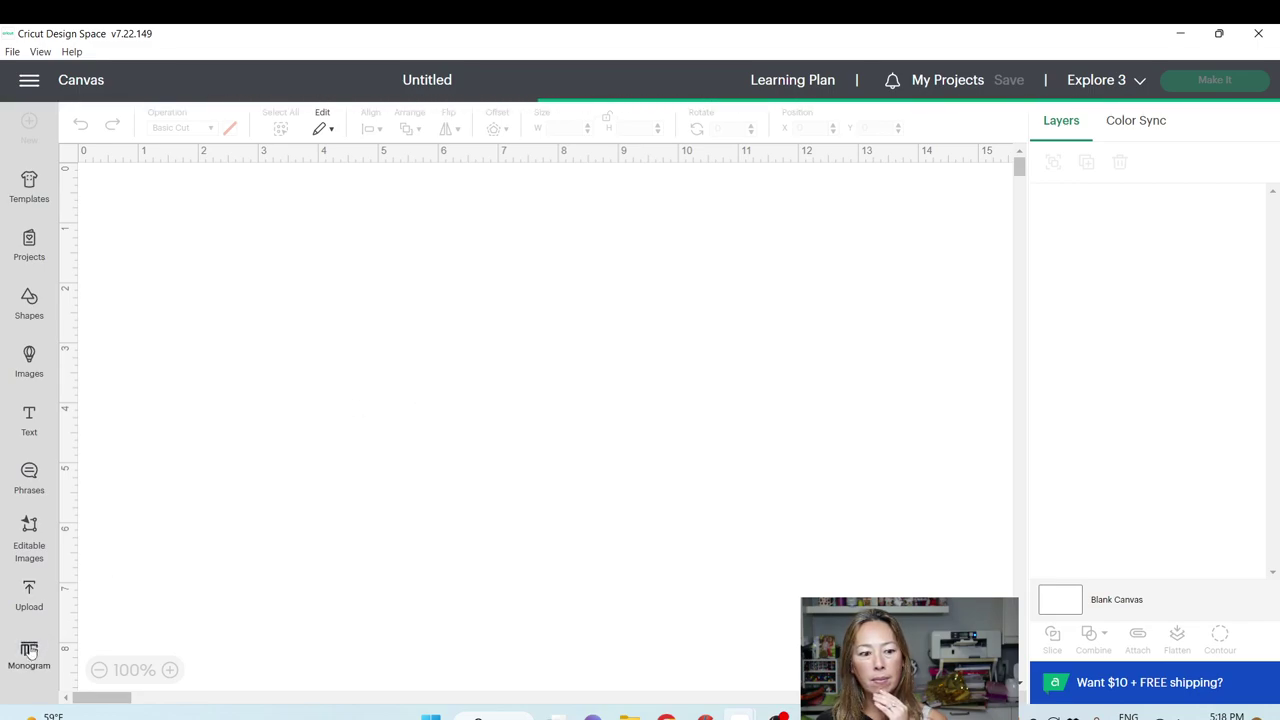
left_click(29, 595)
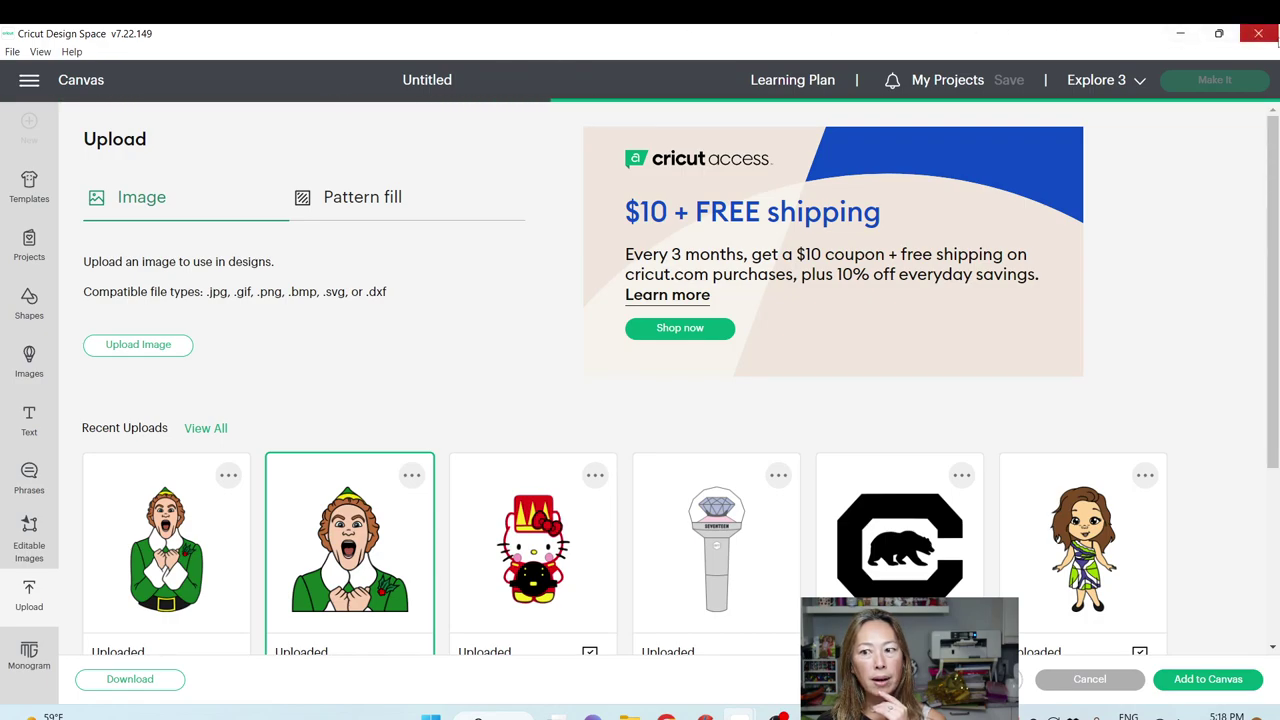
left_click(1258, 33)
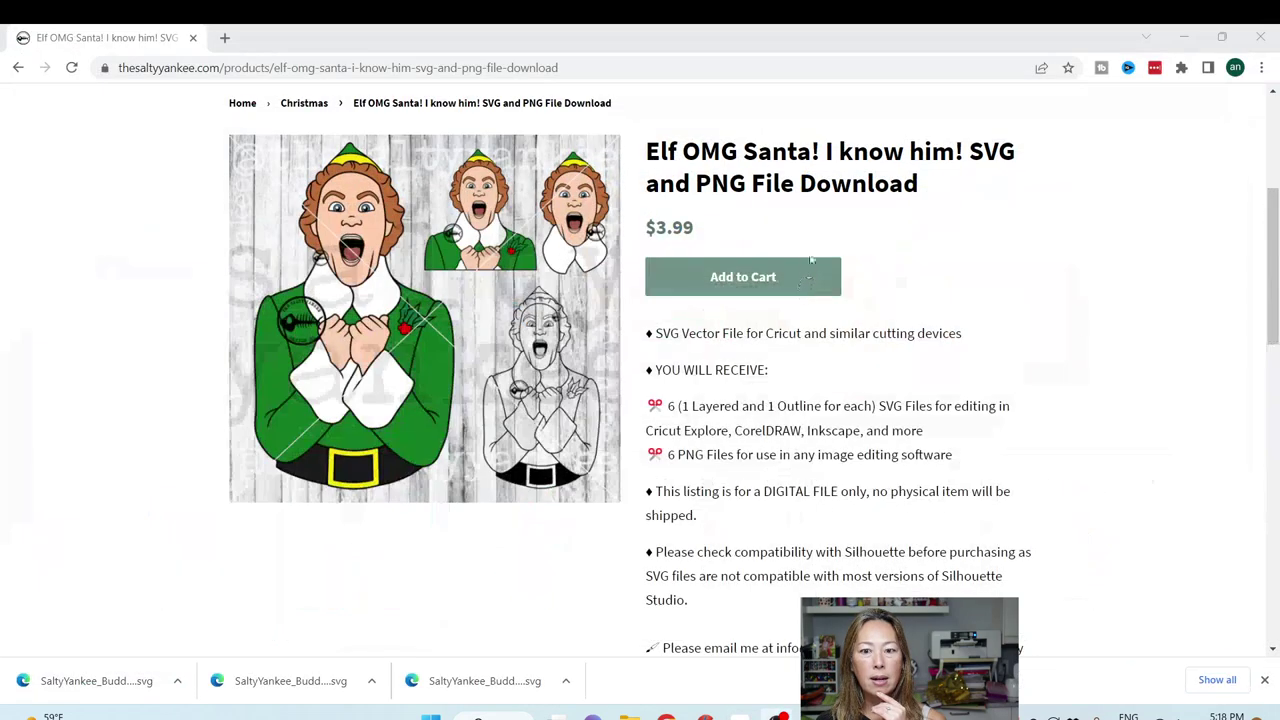
Switch to the "charlotte 20 inches" project in Cricut Design Space, save it and close its window
mouse_move(780, 716)
mouse_move(738, 716)
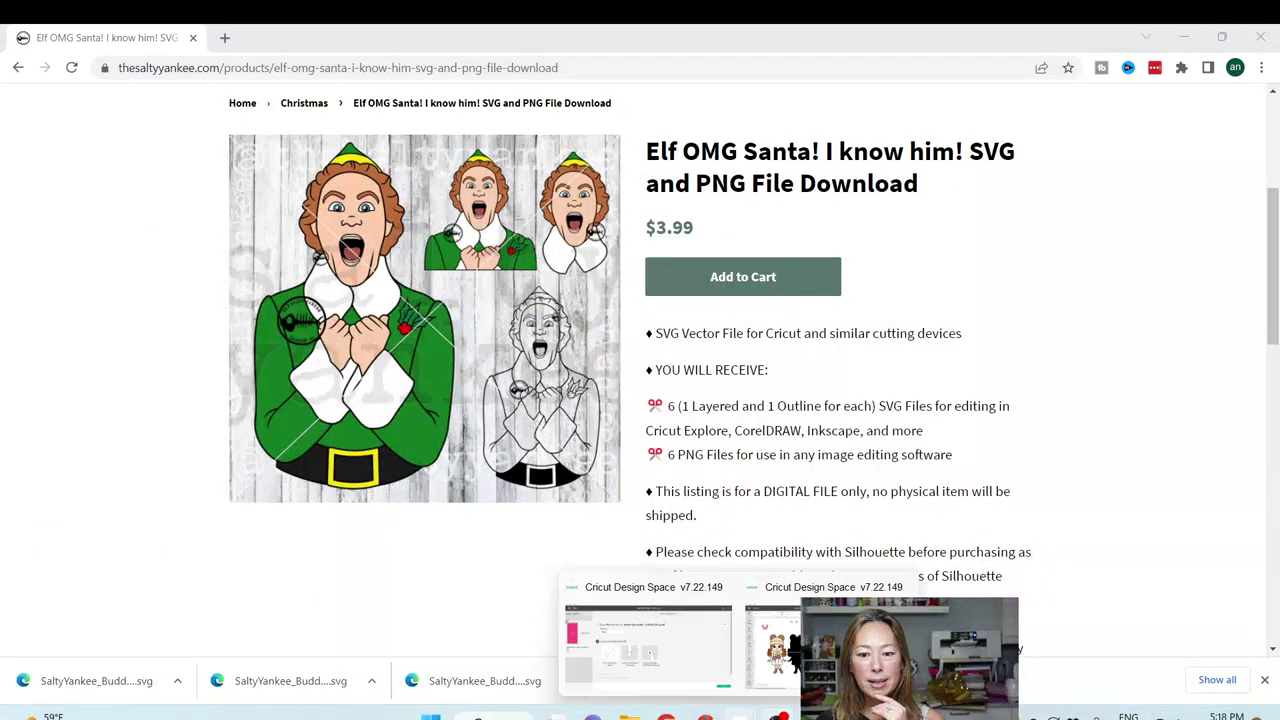
left_click(775, 640)
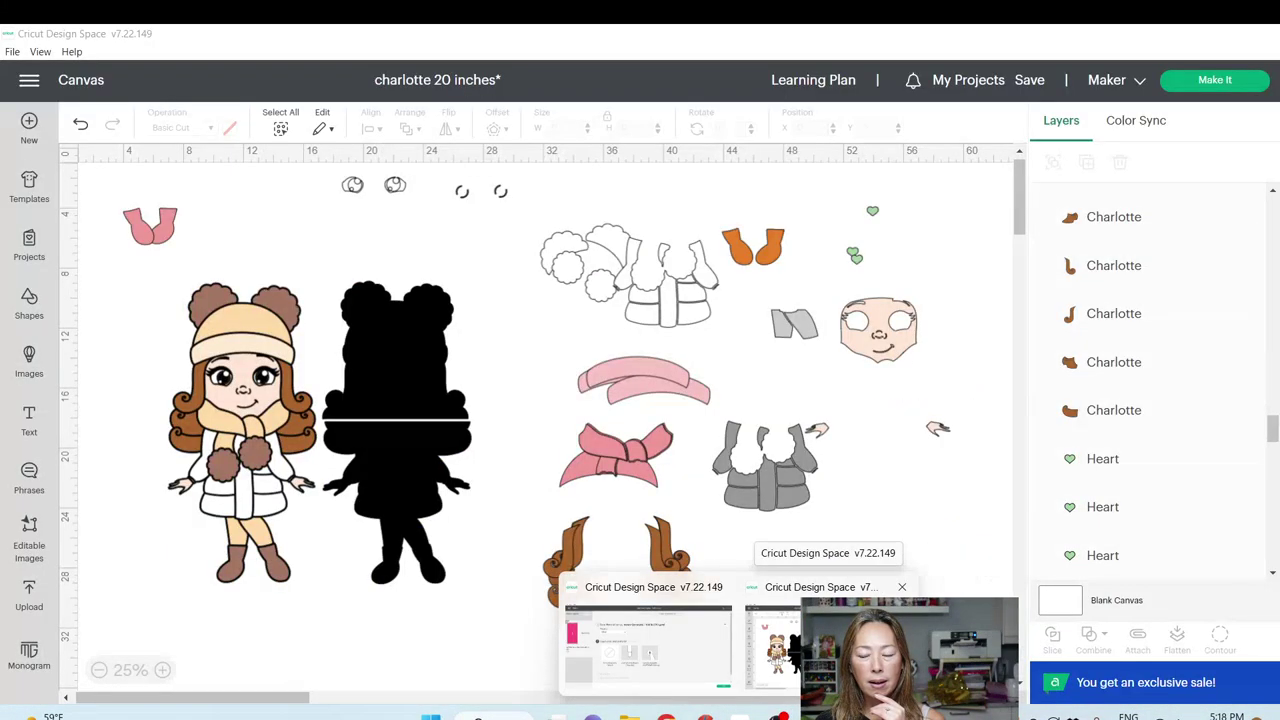
left_click(1033, 82)
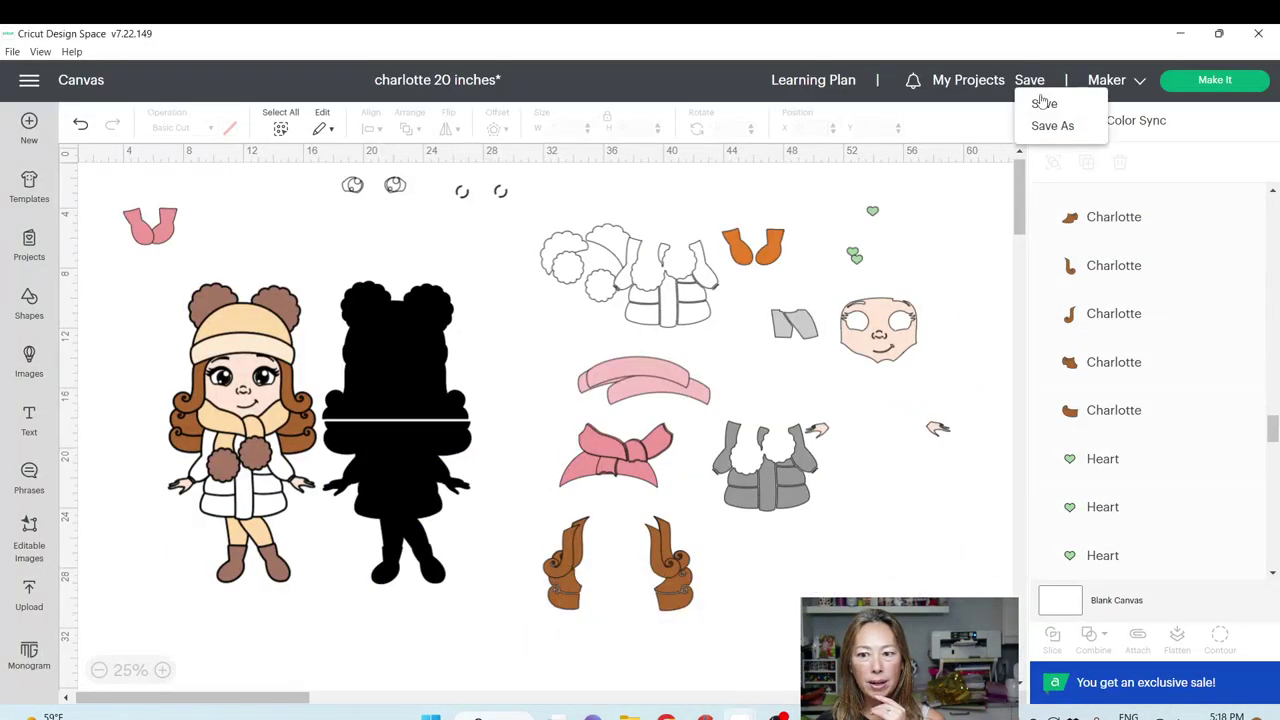
left_click(1042, 104)
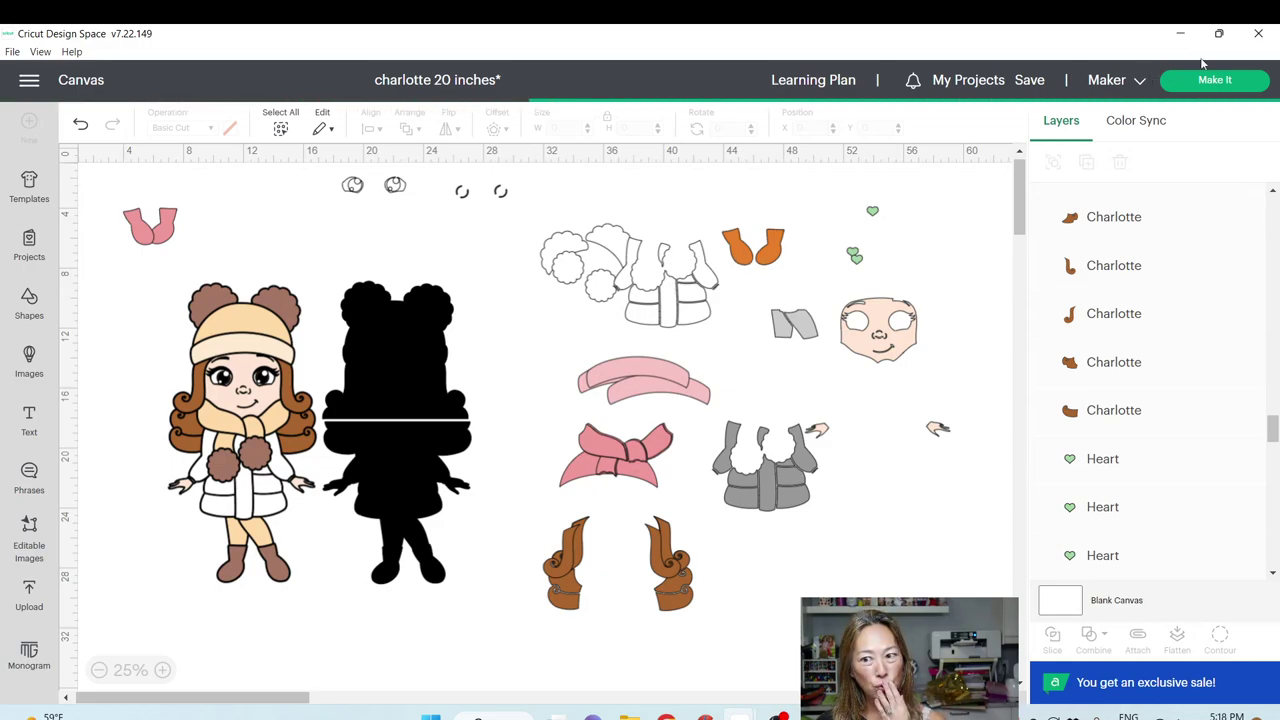
left_click(1258, 33)
left_click(666, 352)
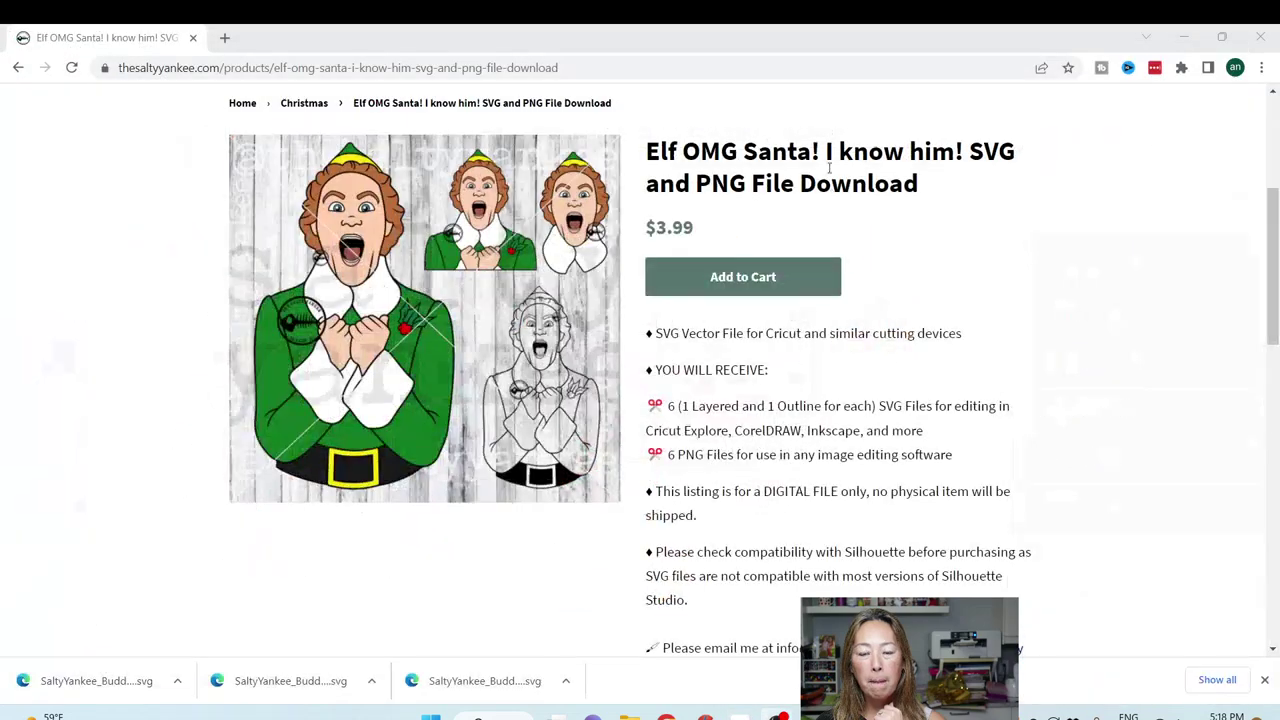
Switch to the "xoxo cake topper - left to cut" project in Cricut Design Space and close its window
mouse_move(777, 716)
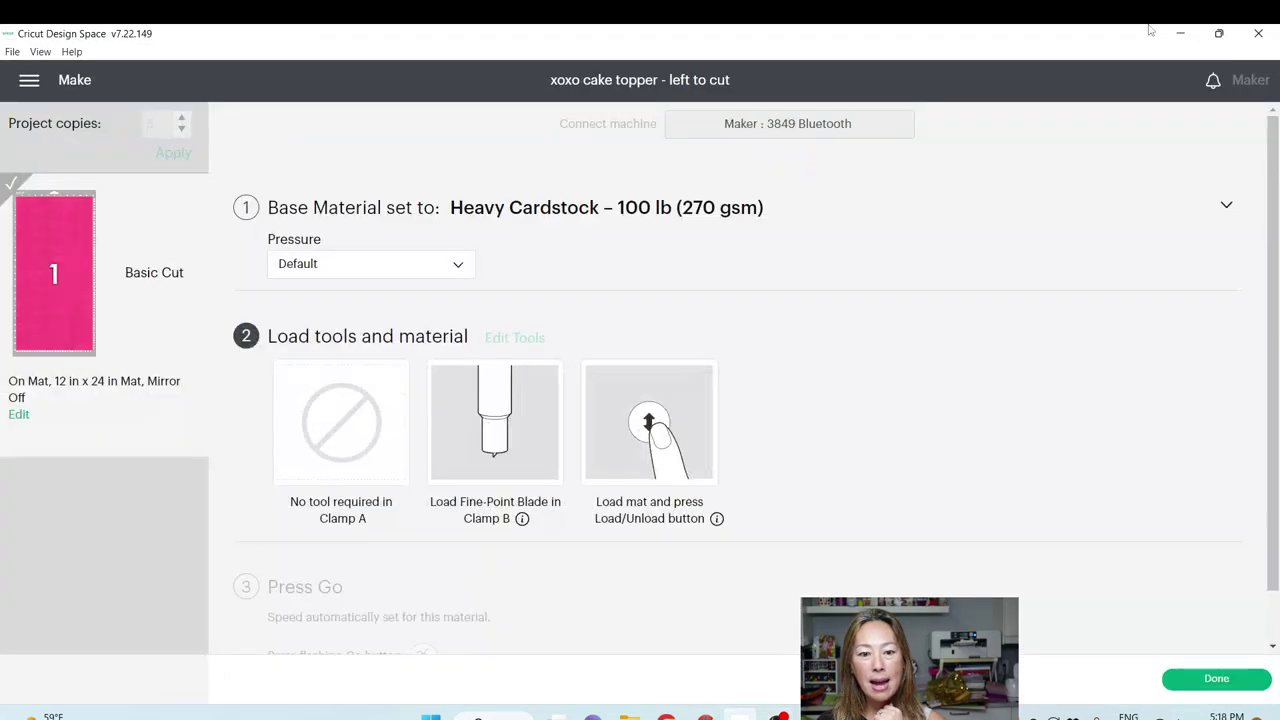
left_click(1258, 33)
left_click(569, 351)
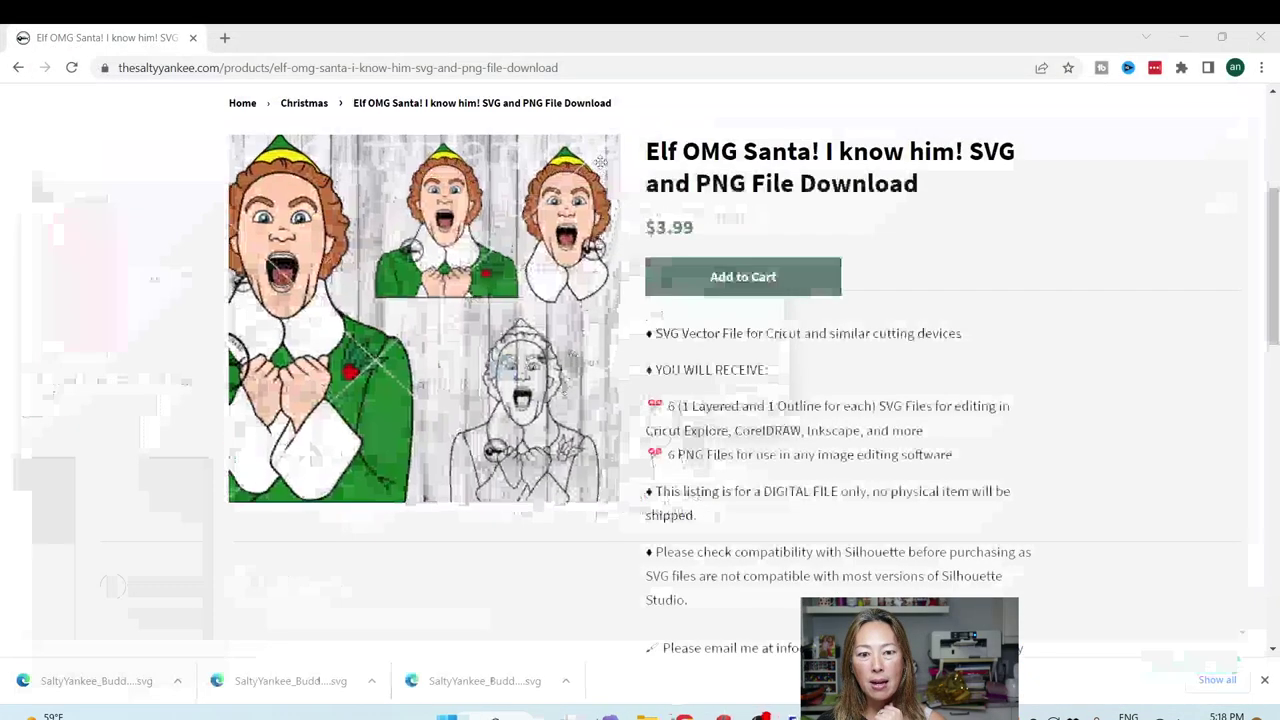
Open design.cricut.com in a new browser tab and relaunch Cricut Design Space from there
left_click(225, 38)
type("design.cricut.com")
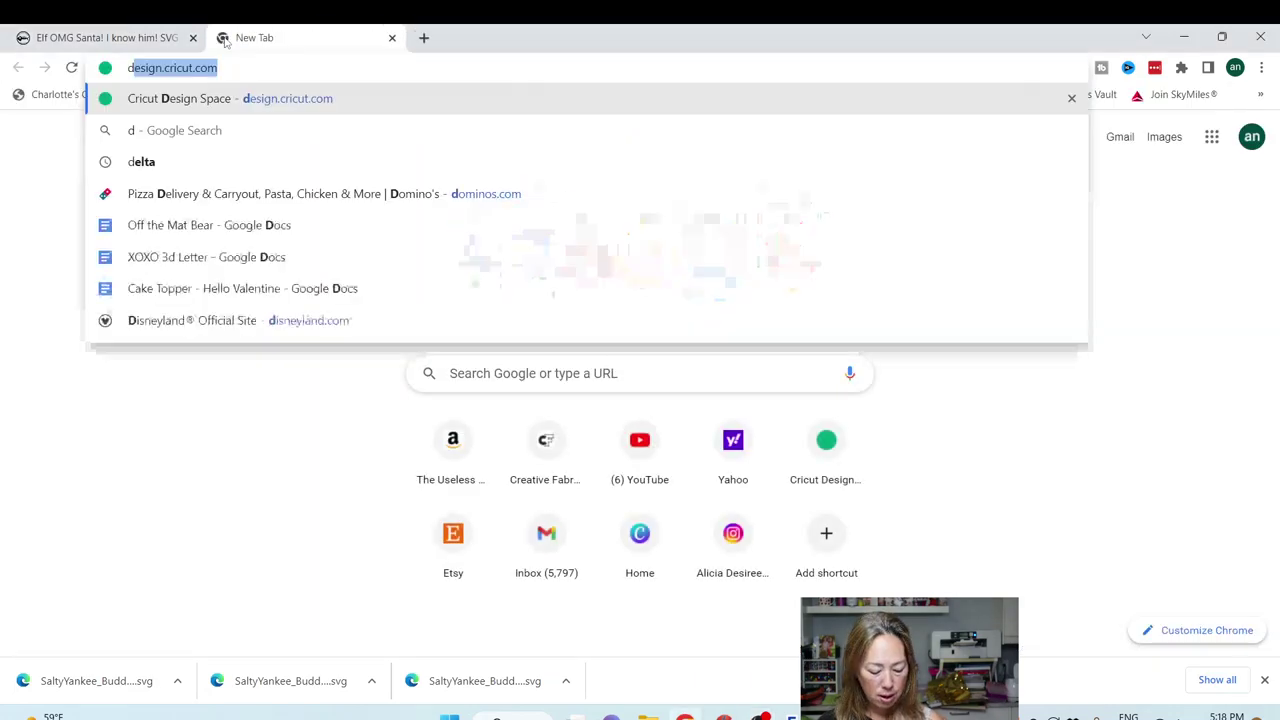
key("Return")
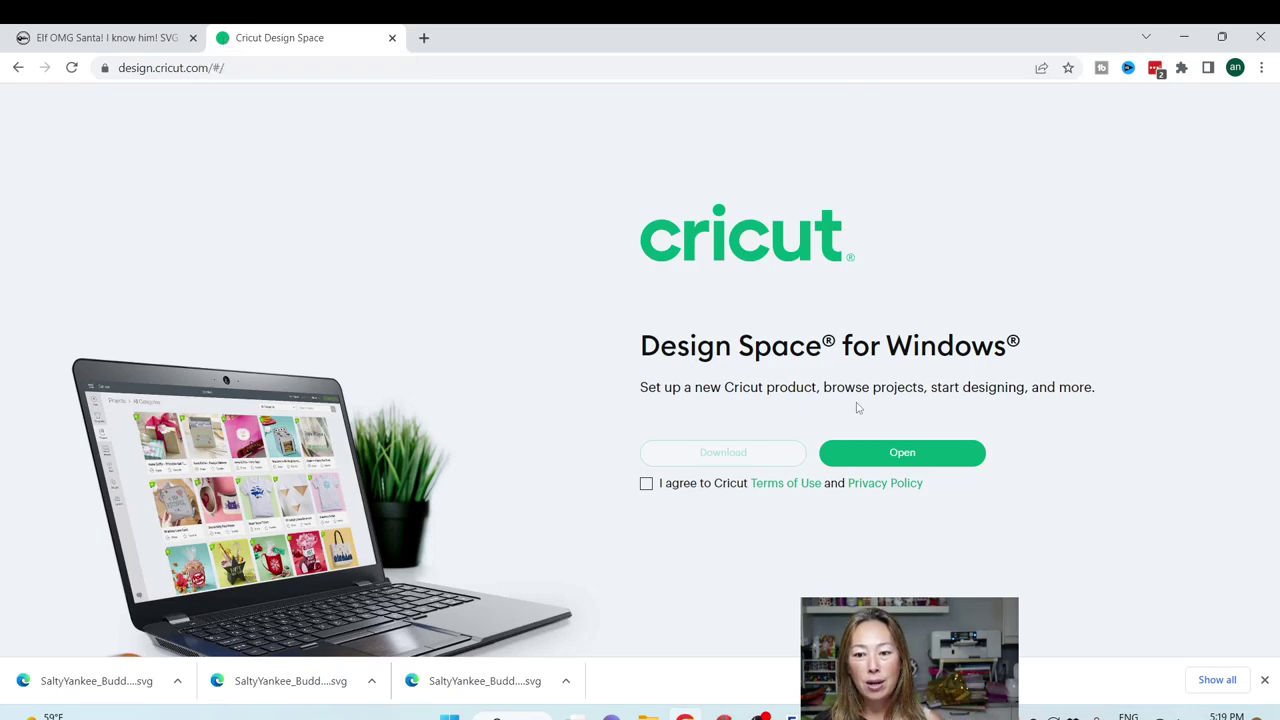
left_click(888, 451)
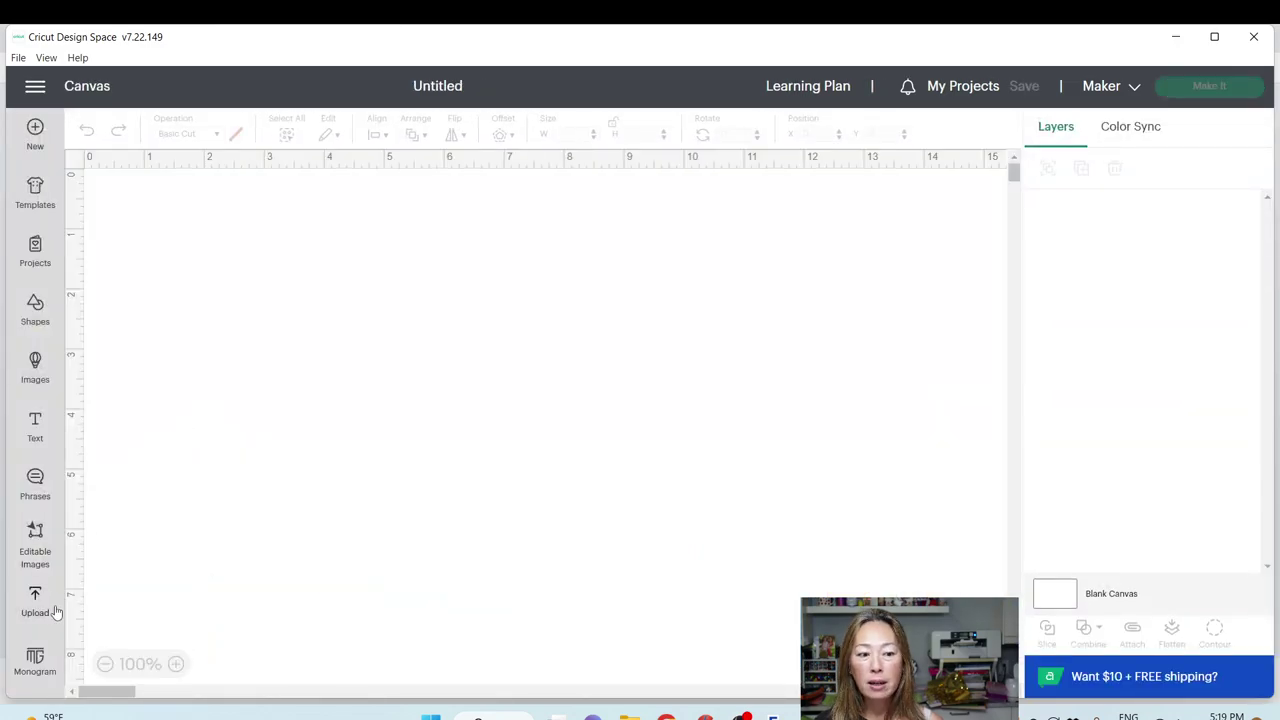
Upload the head-only Buddy the Elf file from the Downloads folder on the new untitled canvas
left_click(35, 600)
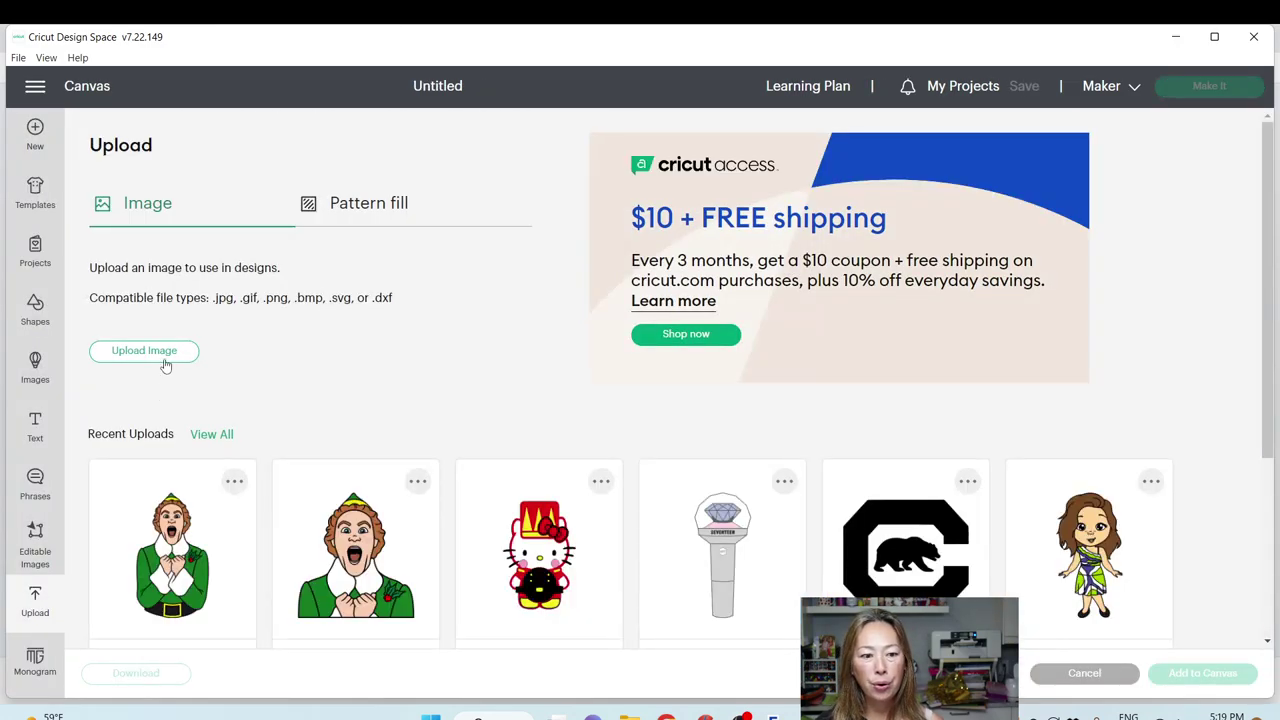
left_click(163, 358)
left_click(642, 383)
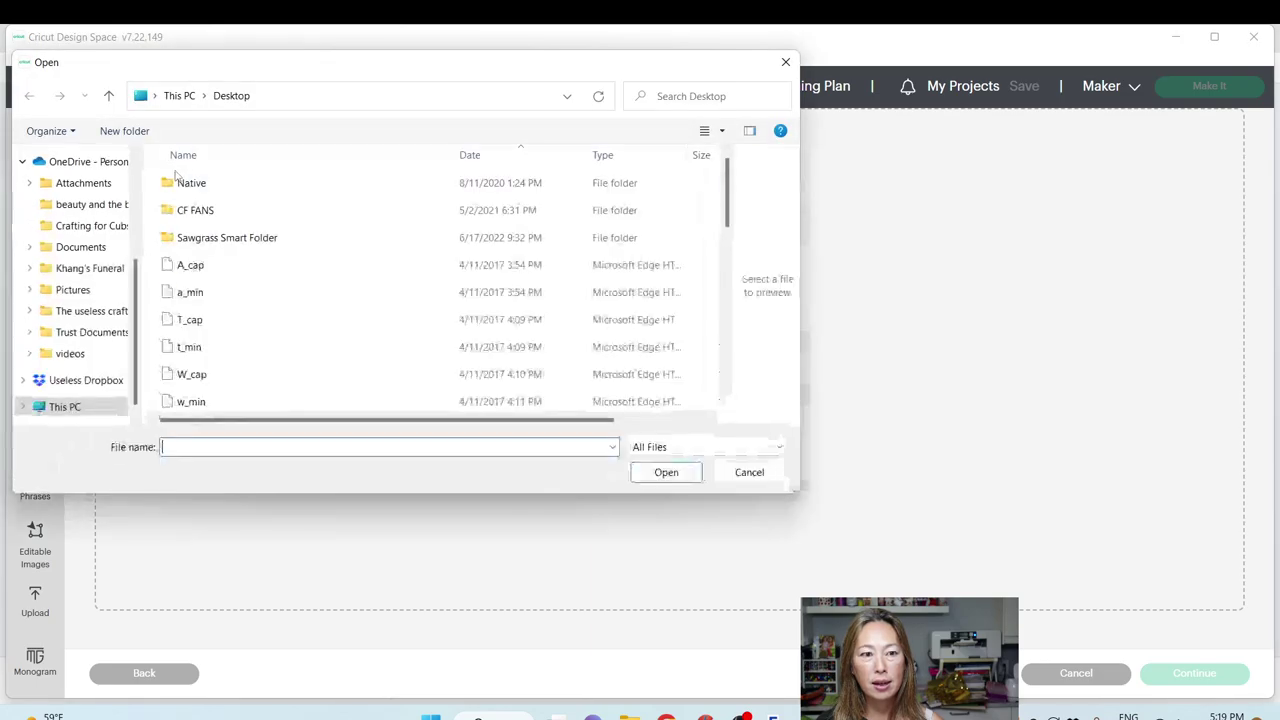
scroll(84, 205, "up", 3)
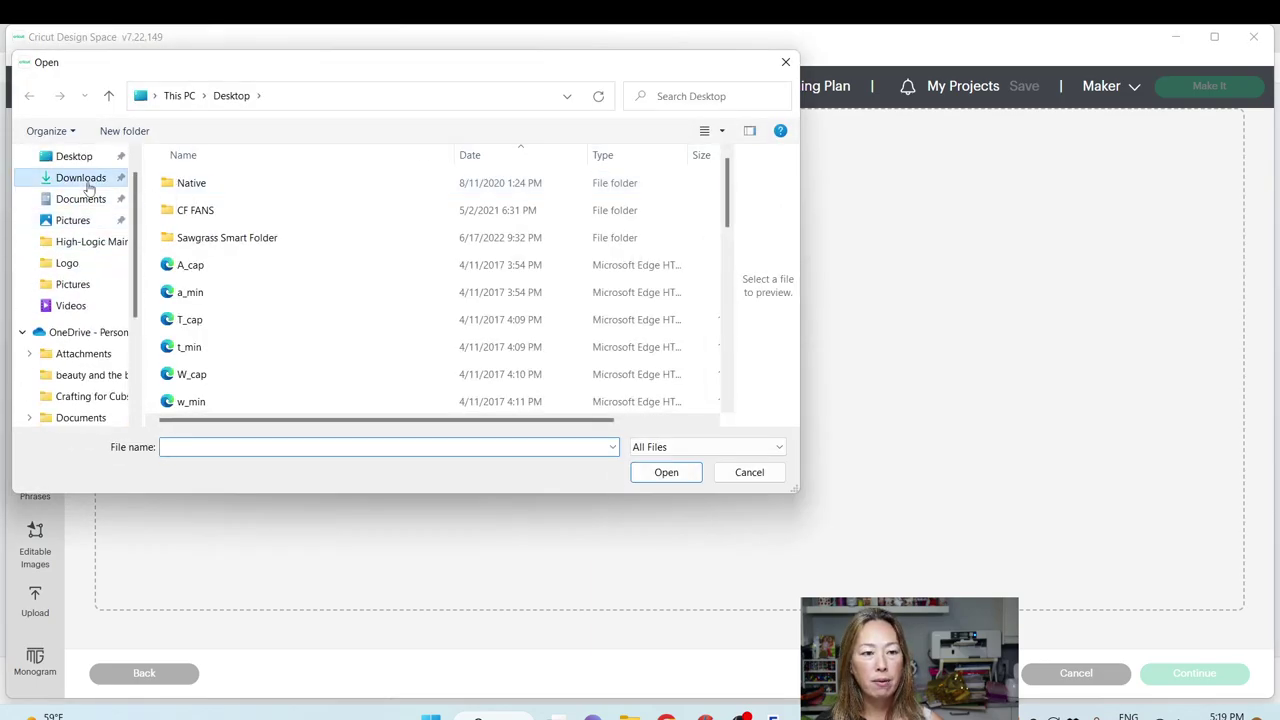
left_click(80, 177)
double_click(318, 238)
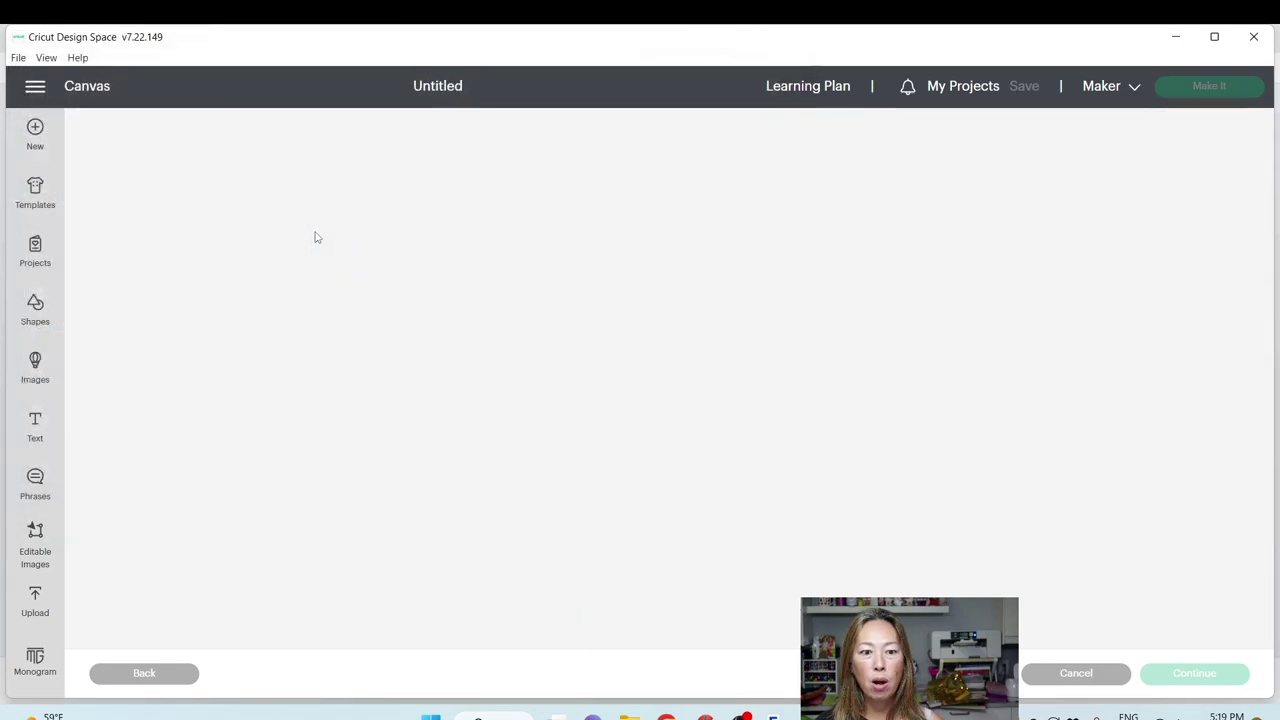
left_click(1196, 682)
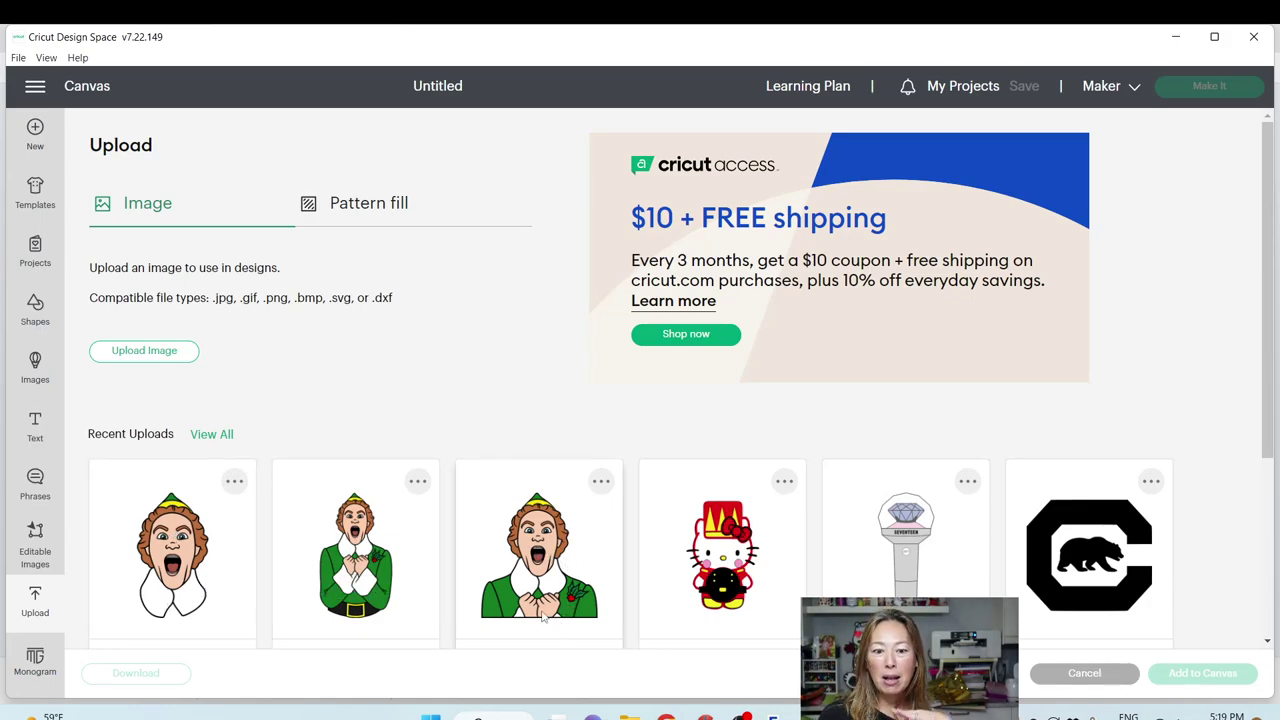
Add the uploaded full-body elf image to the canvas and move it to about X 4.14, Y 1.43 in
left_click(355, 610)
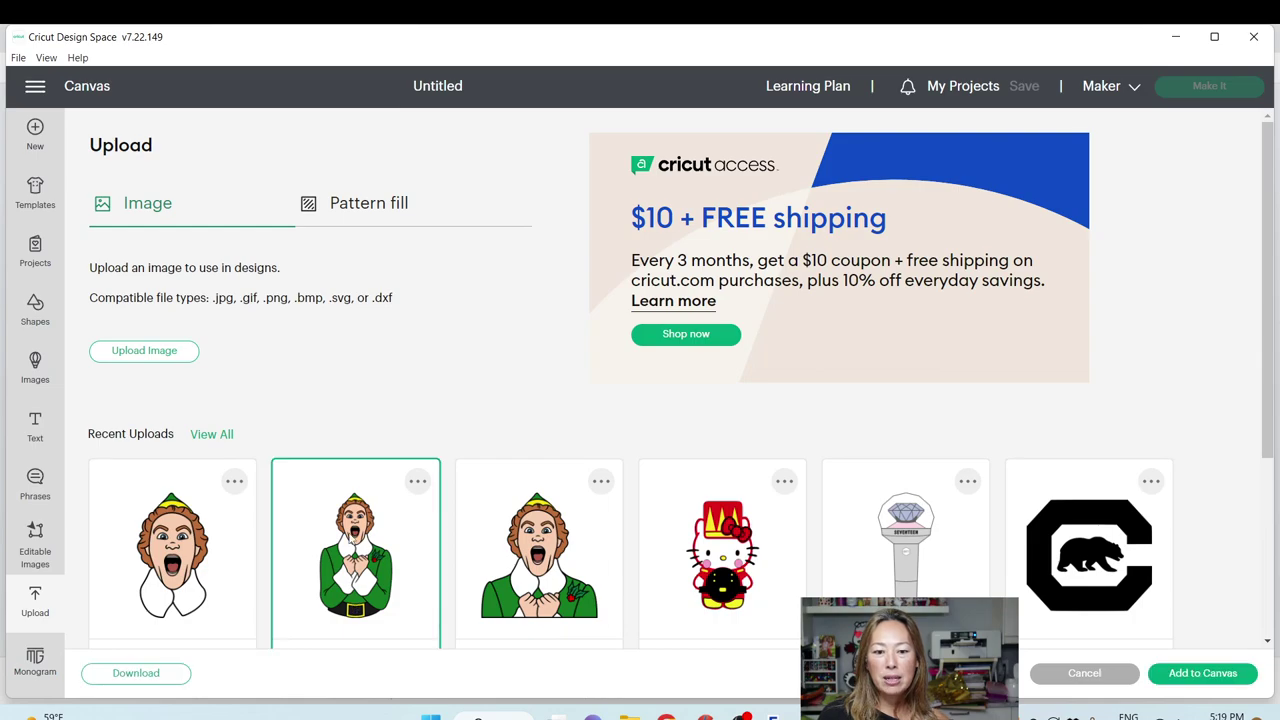
left_click(1237, 675)
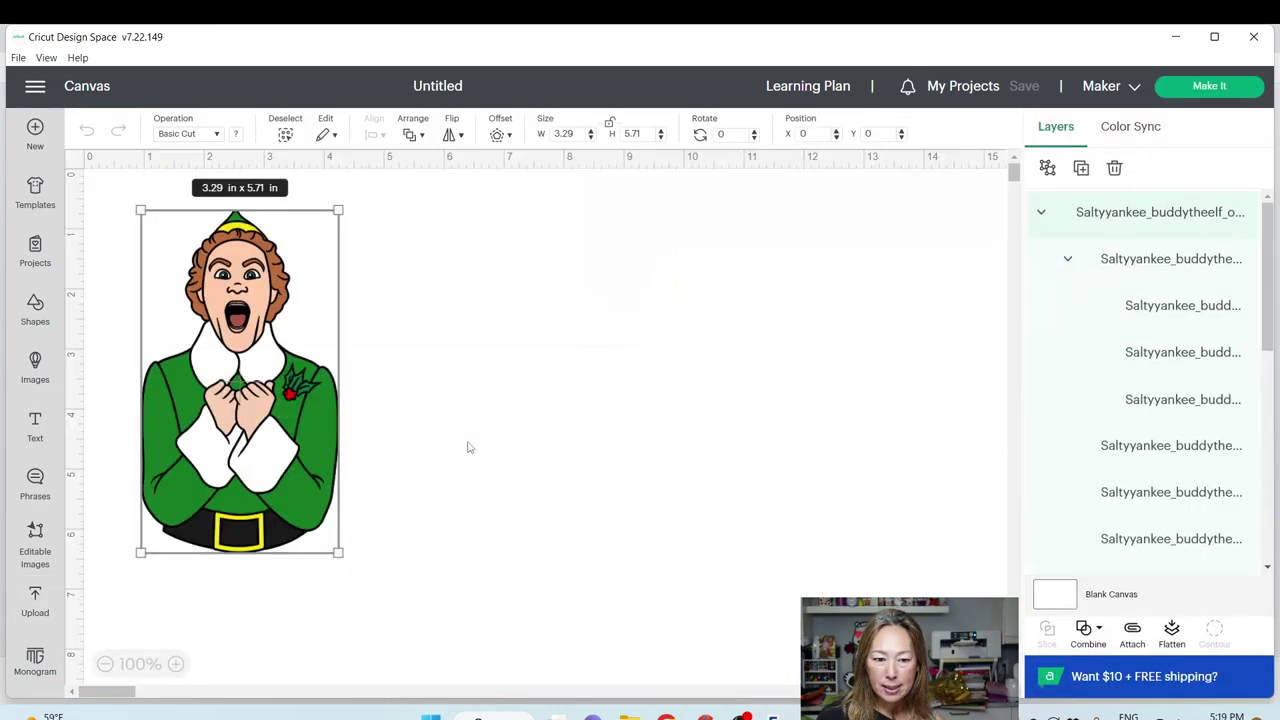
left_click_drag(313, 456, 504, 500)
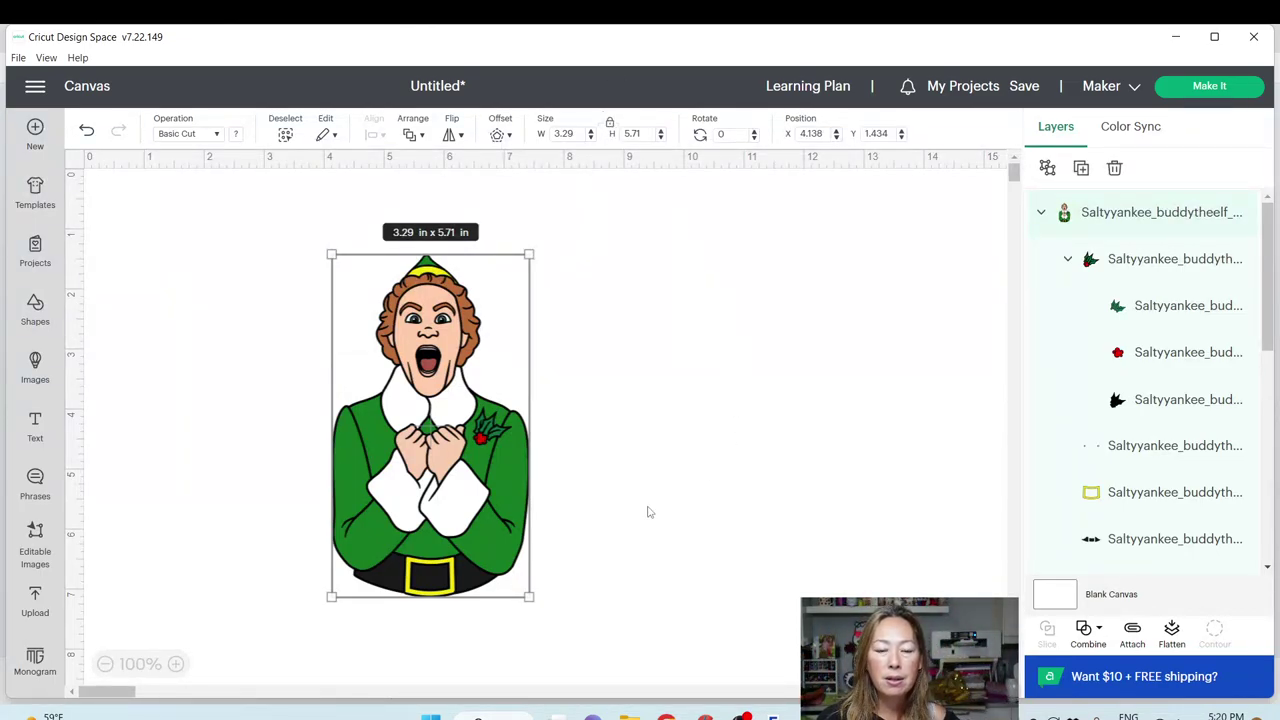
Set the full-body elf's height to 30 in with proportions locked, and move it to about X 13.64, Y 3.49 in
double_click(636, 133)
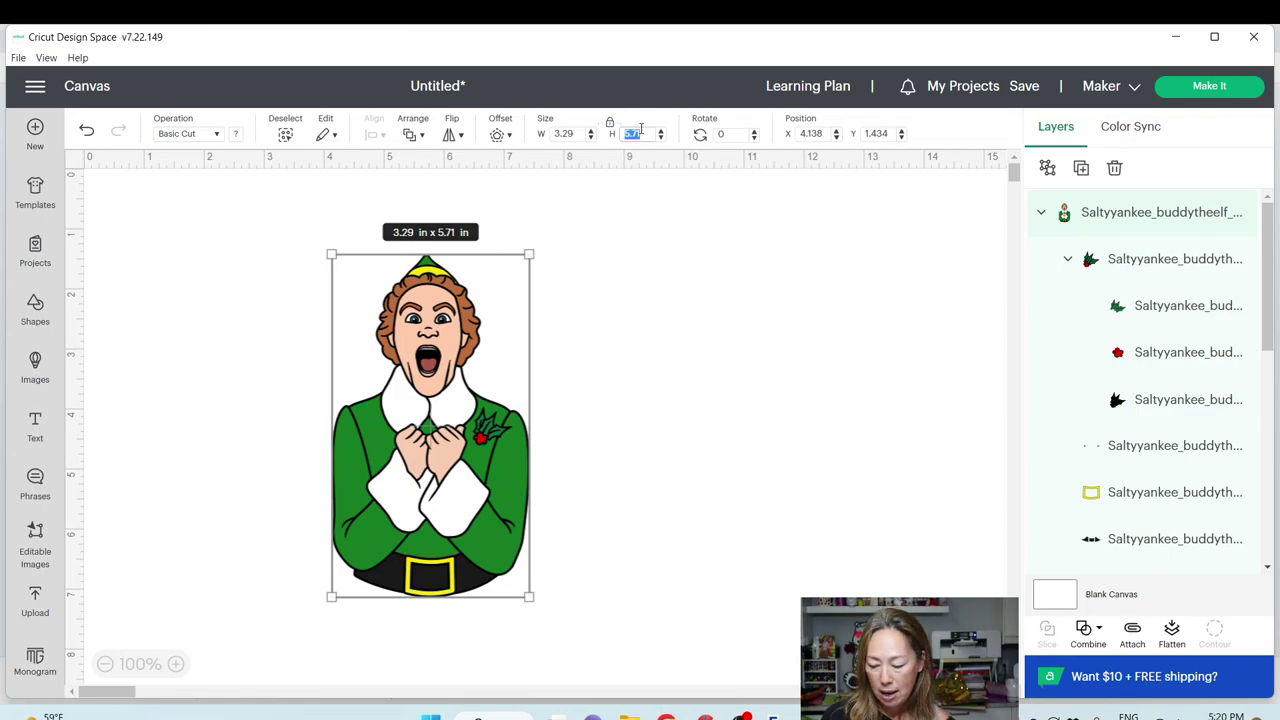
key("Return")
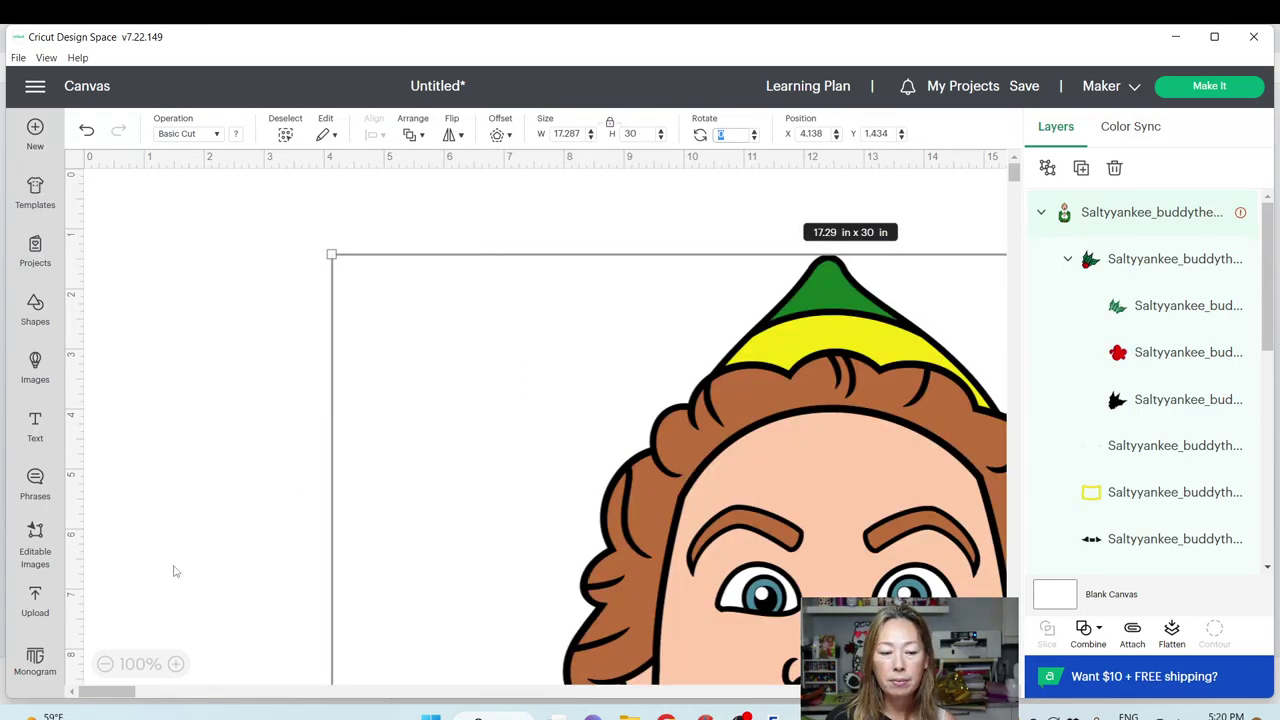
left_click(105, 664)
left_click(105, 664)
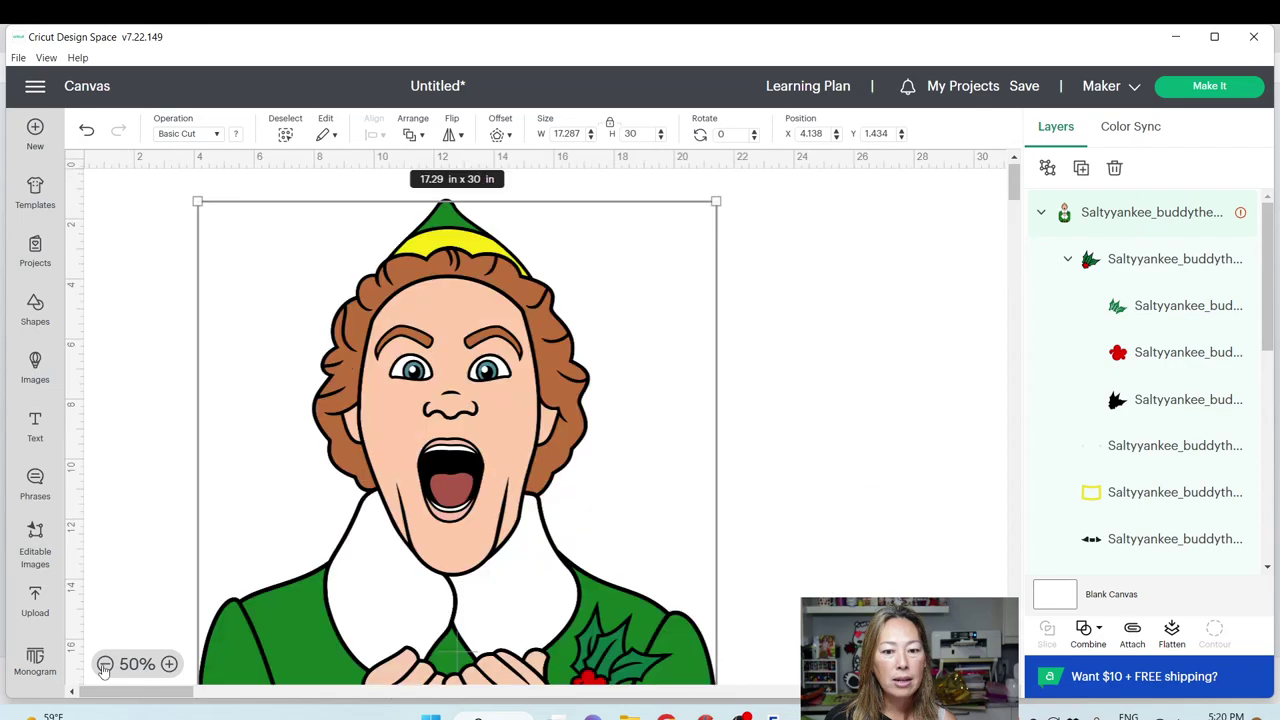
left_click(105, 664)
left_click_drag(255, 495, 394, 527)
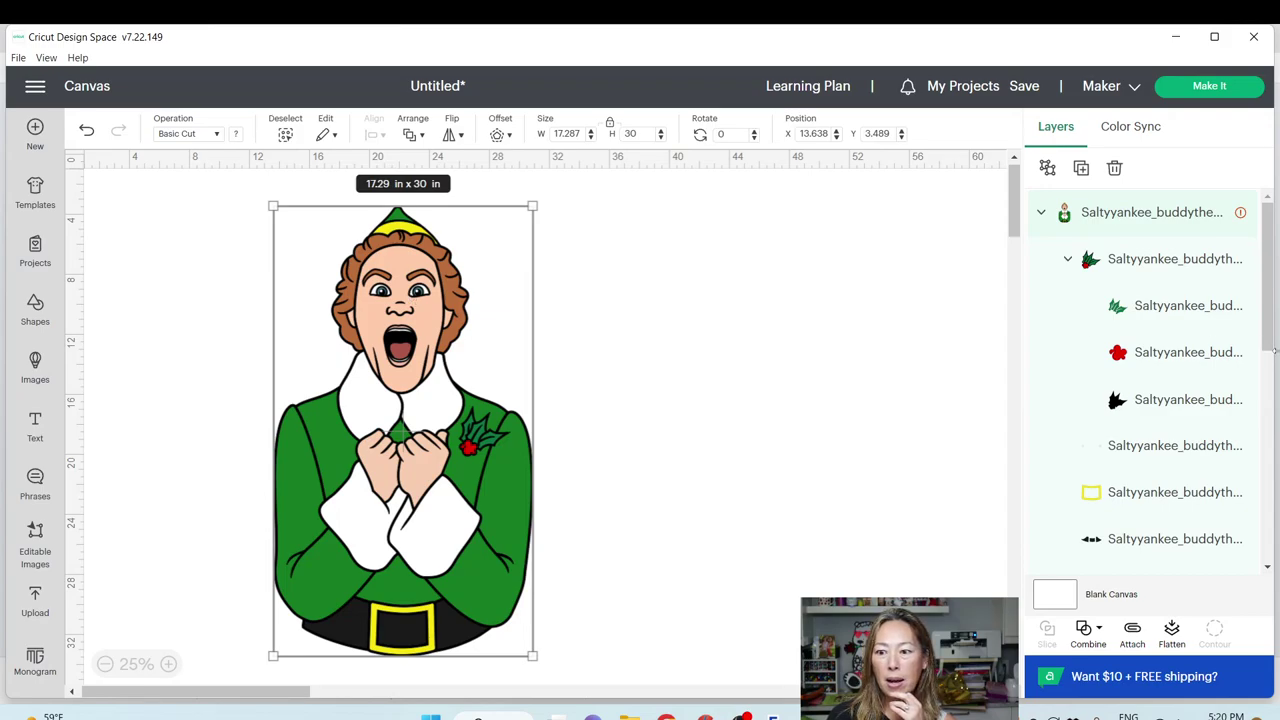
Examine the sizes of the elf's individual layers, including the green coat, hands and face, for pieces too large to cut
scroll(1146, 263, "down", 1)
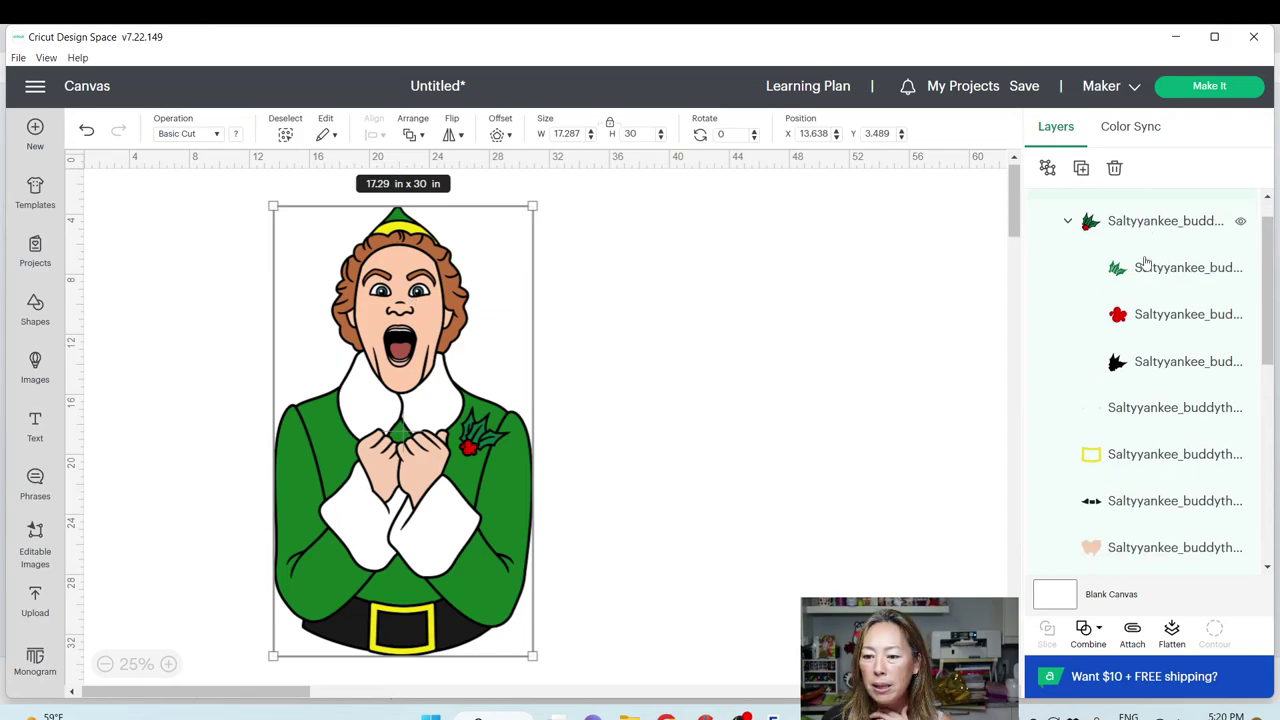
scroll(1146, 263, "down", 3)
scroll(1146, 277, "down", 2)
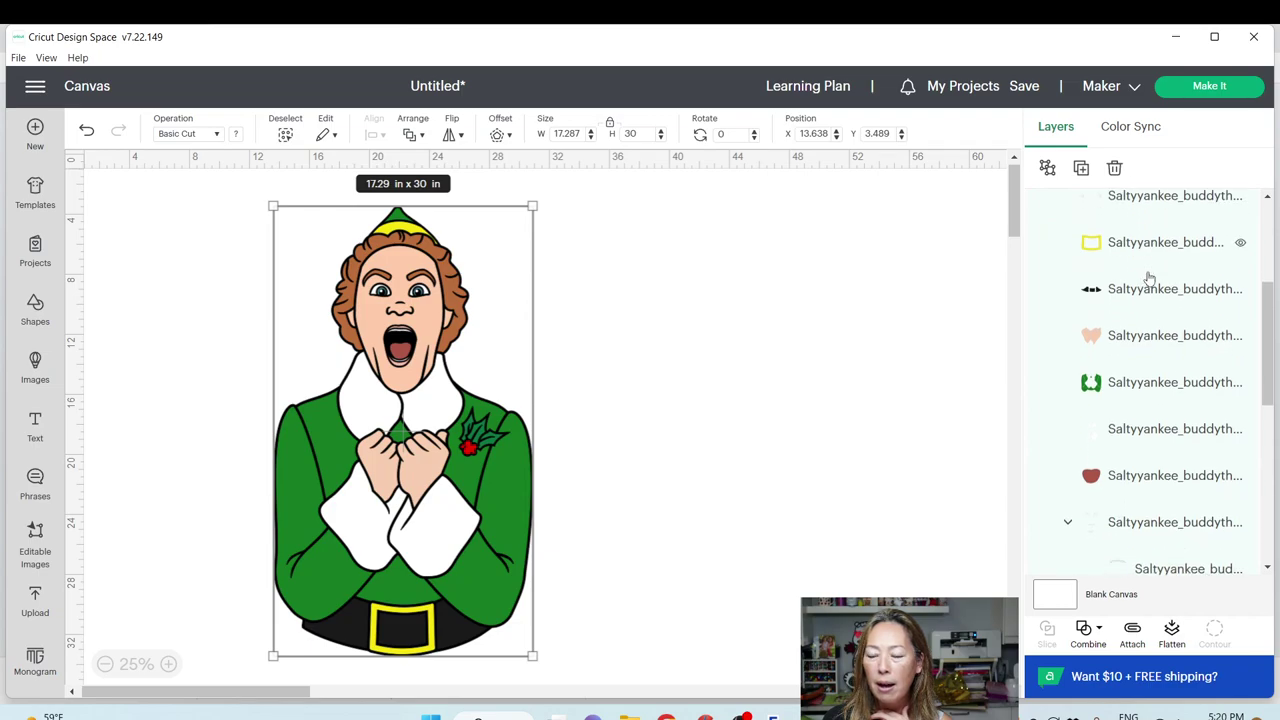
left_click(1150, 392)
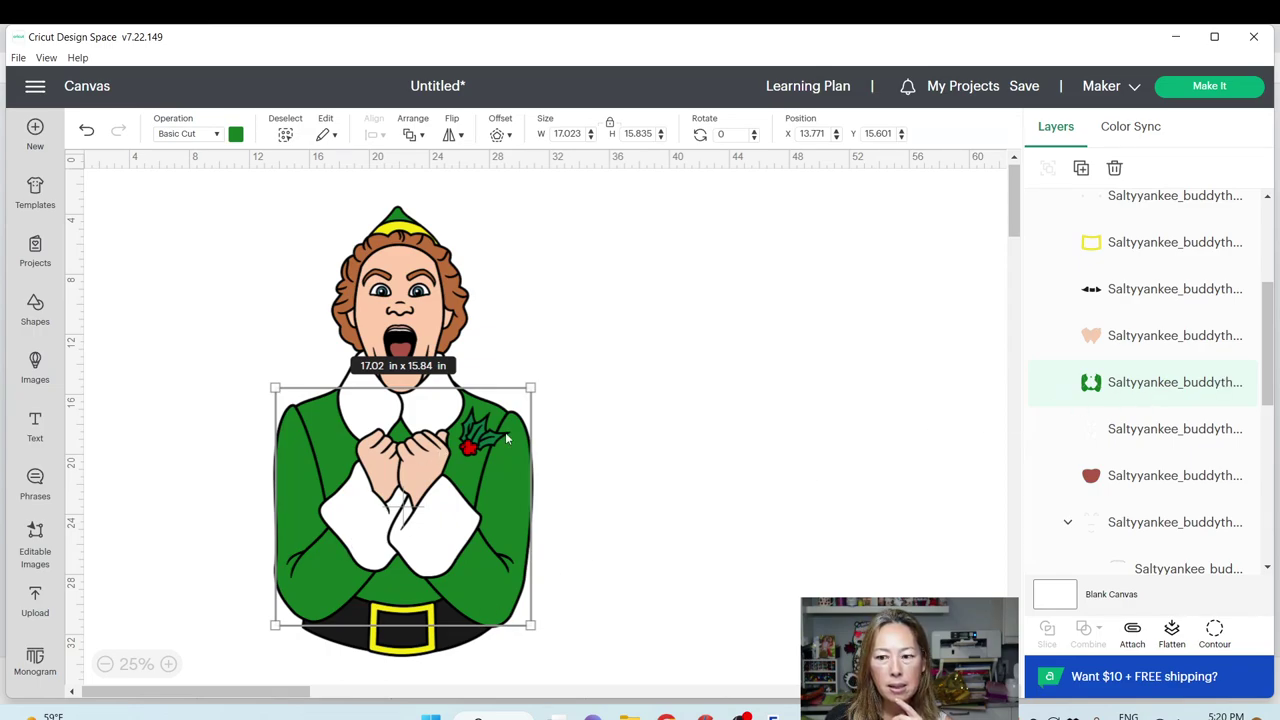
left_click(1157, 343)
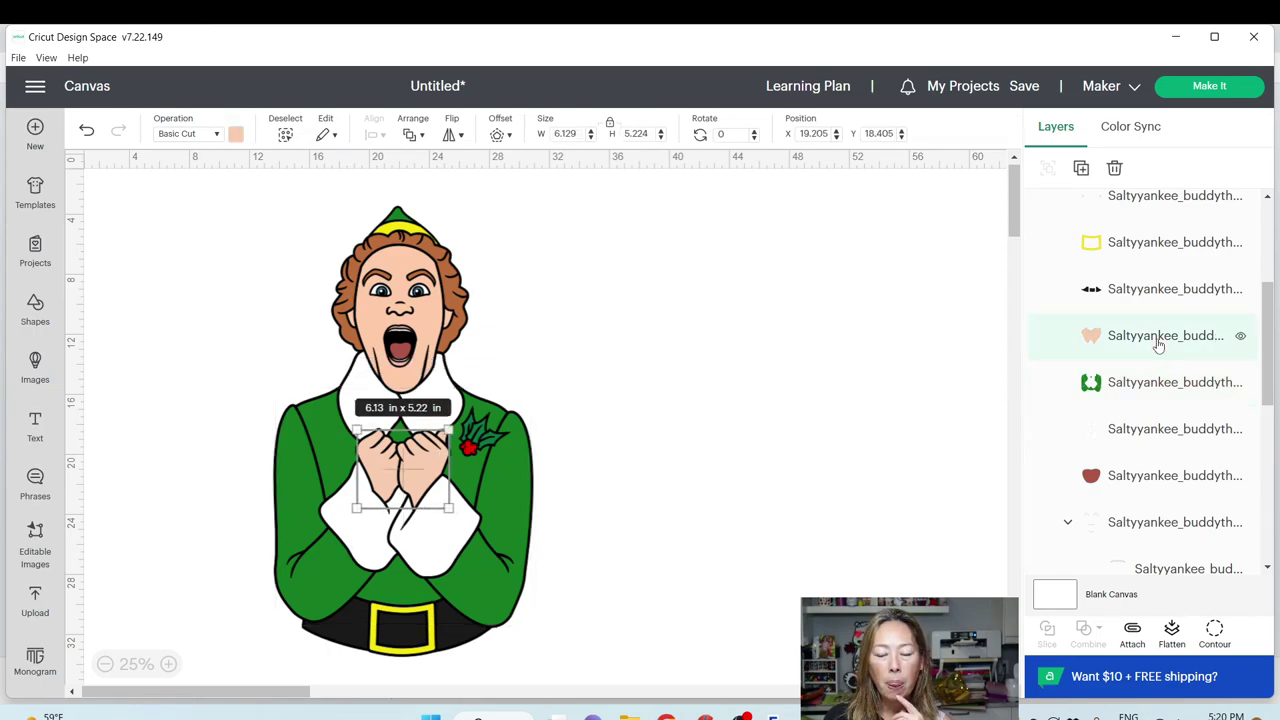
scroll(1157, 343, "up", 5)
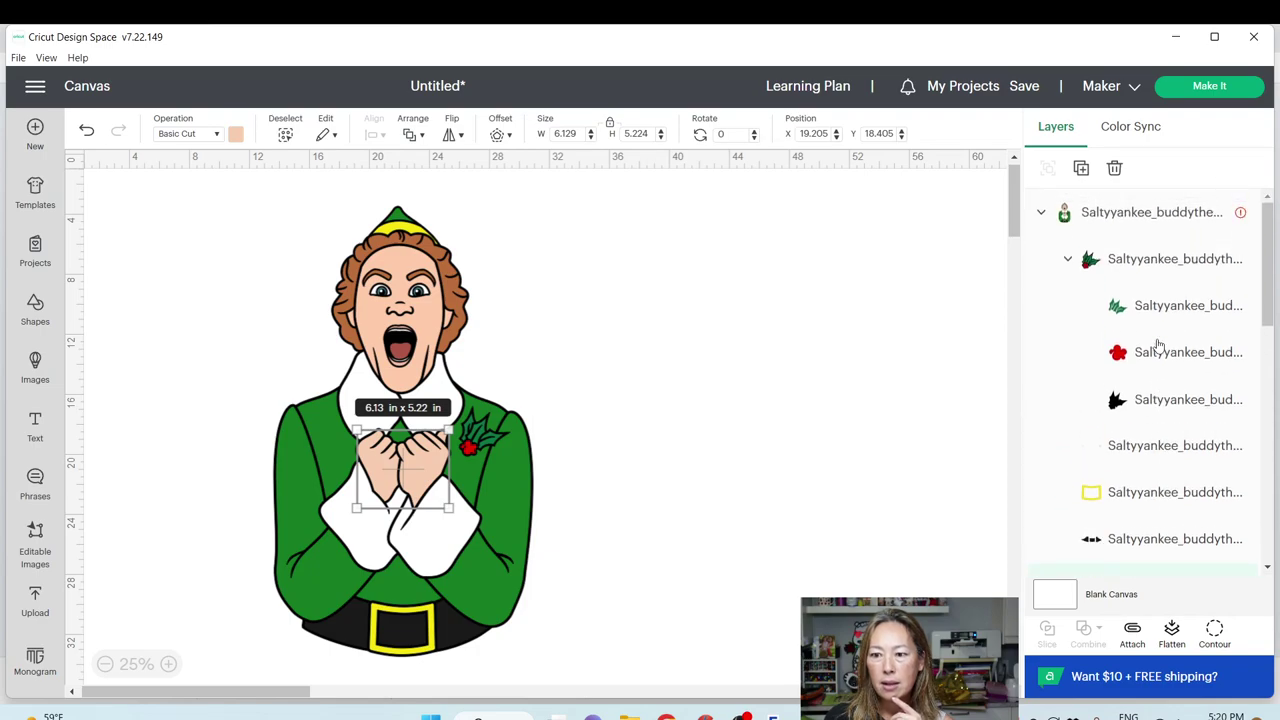
scroll(1157, 343, "down", 10)
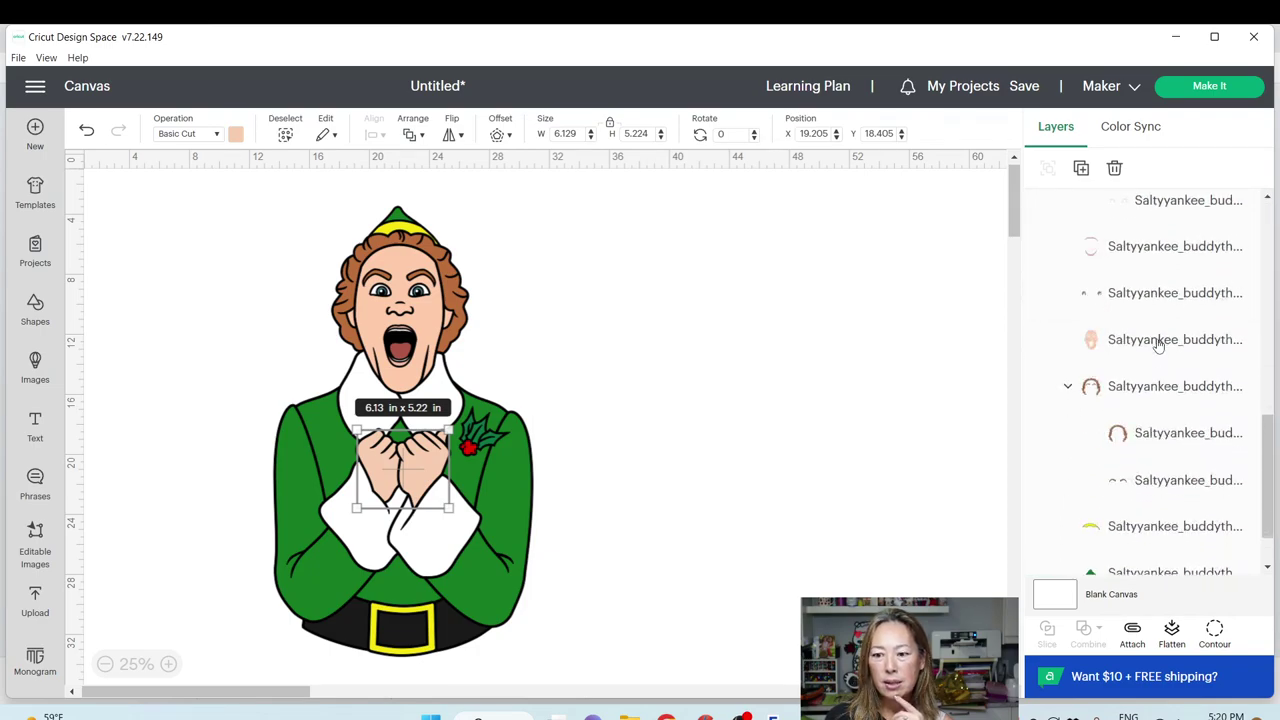
left_click(1155, 345)
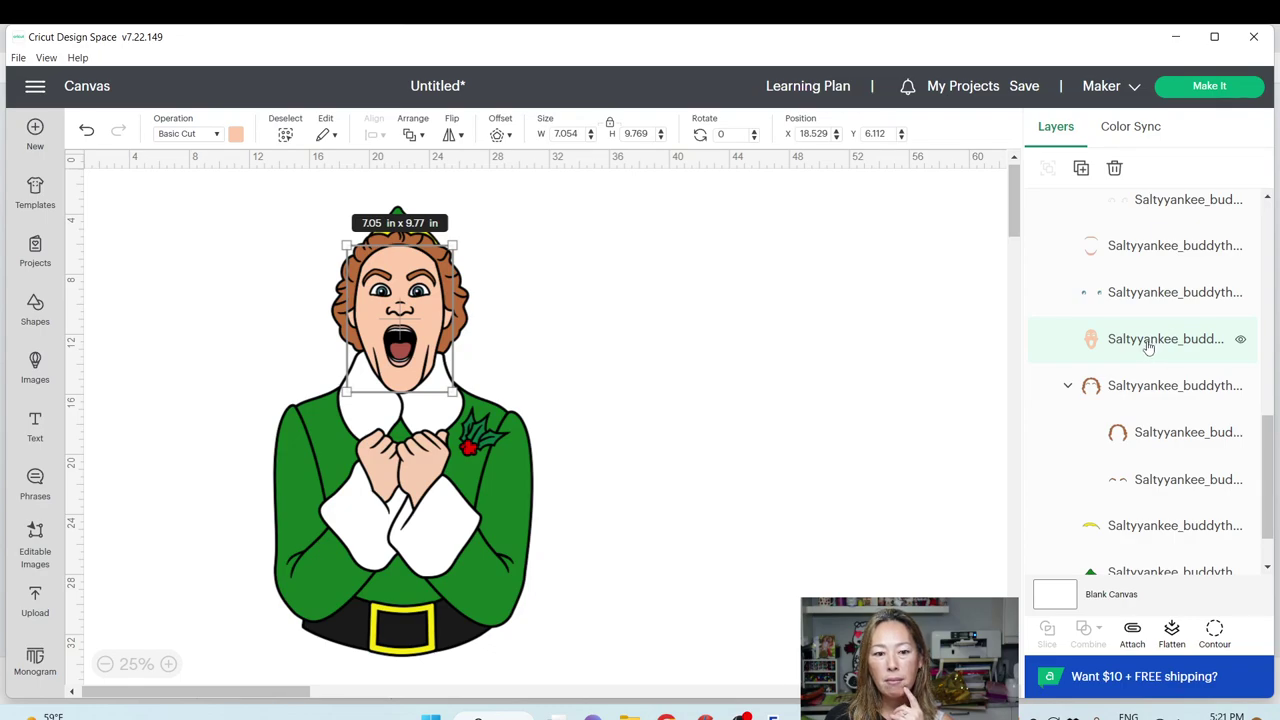
scroll(1148, 345, "up", 5)
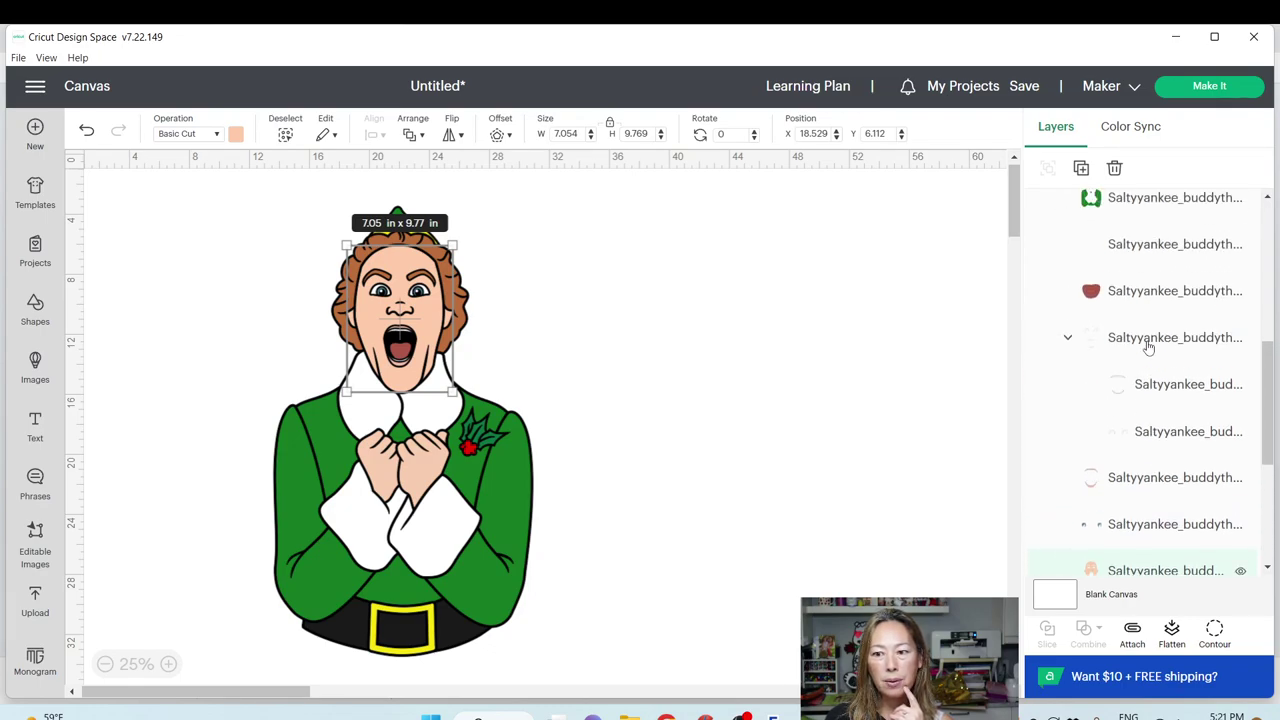
left_click(1137, 224)
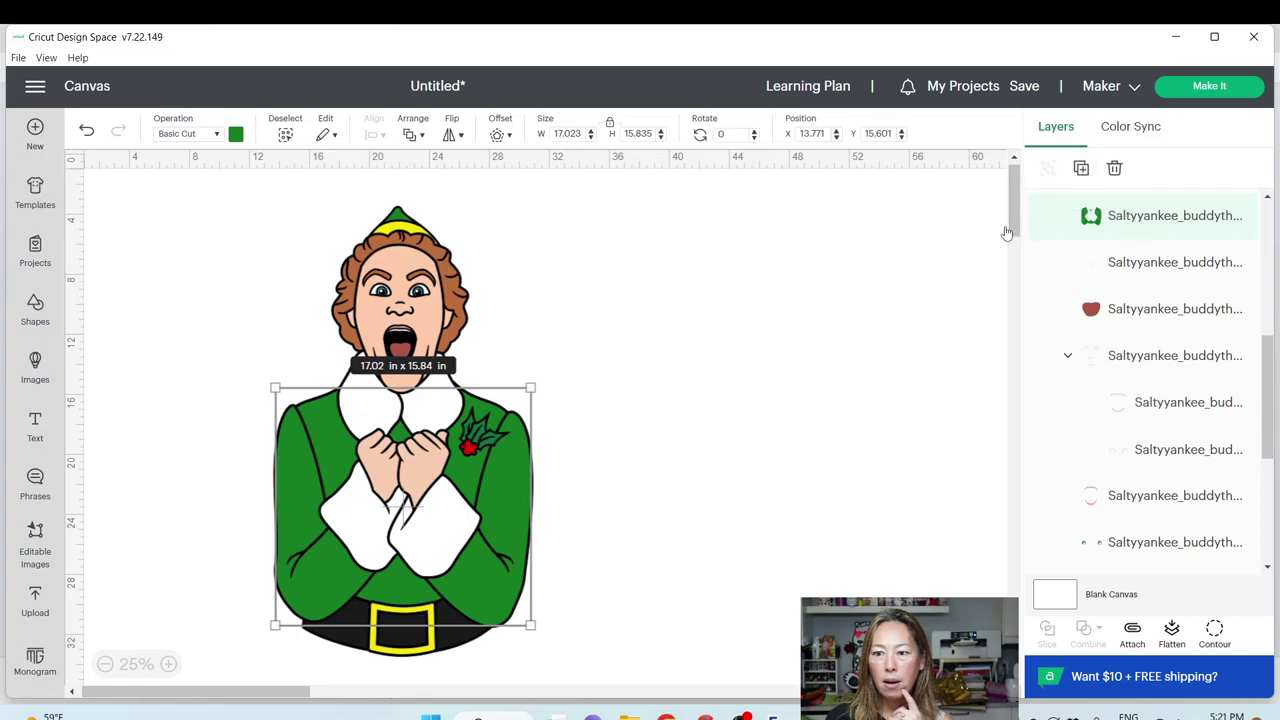
left_click(573, 375)
left_click(416, 327)
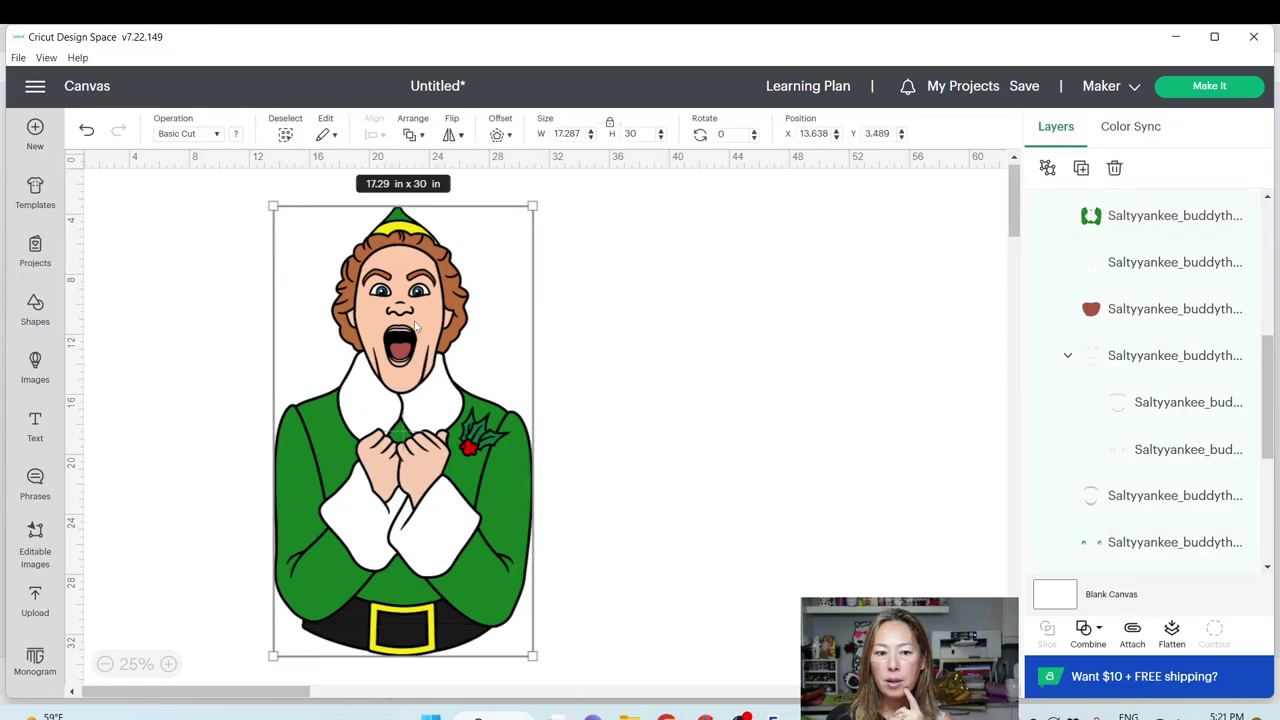
Ungroup the full-body elf and move the green coat layer beside the figure, to about X 35.53, Y 9.6 in
left_click(1047, 167)
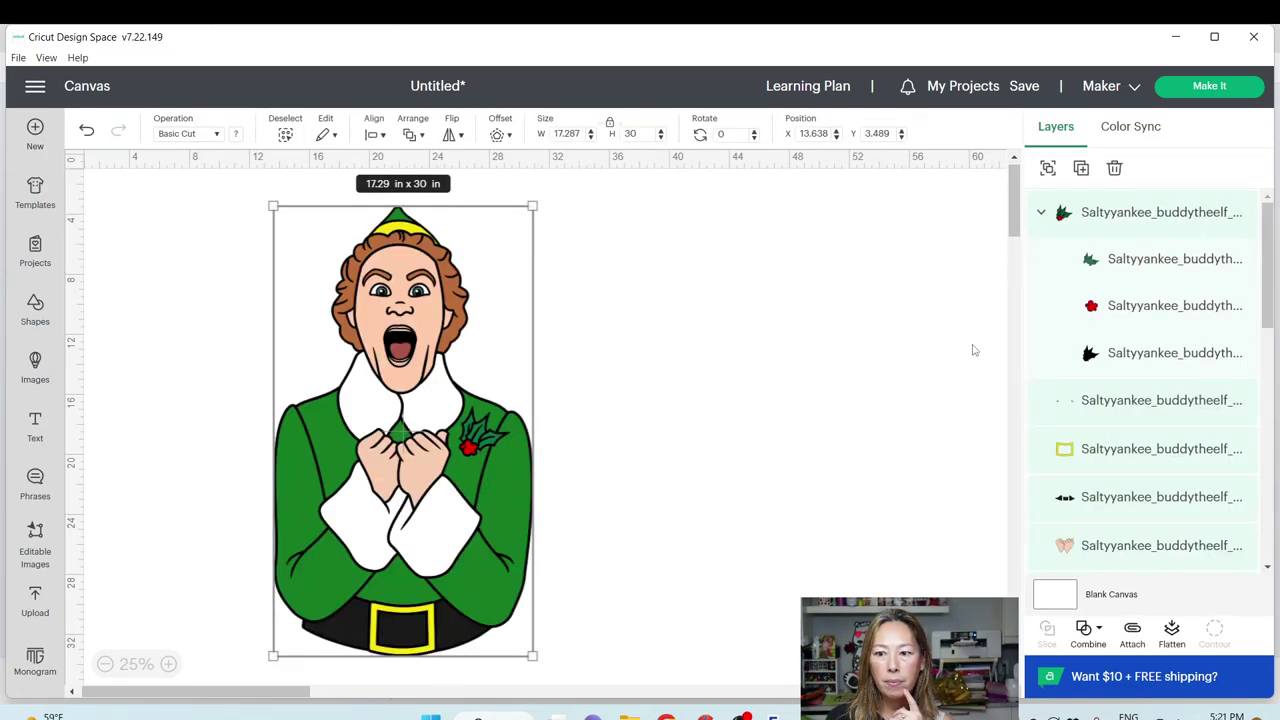
scroll(1140, 400, "down", 3)
scroll(1137, 411, "up", 3)
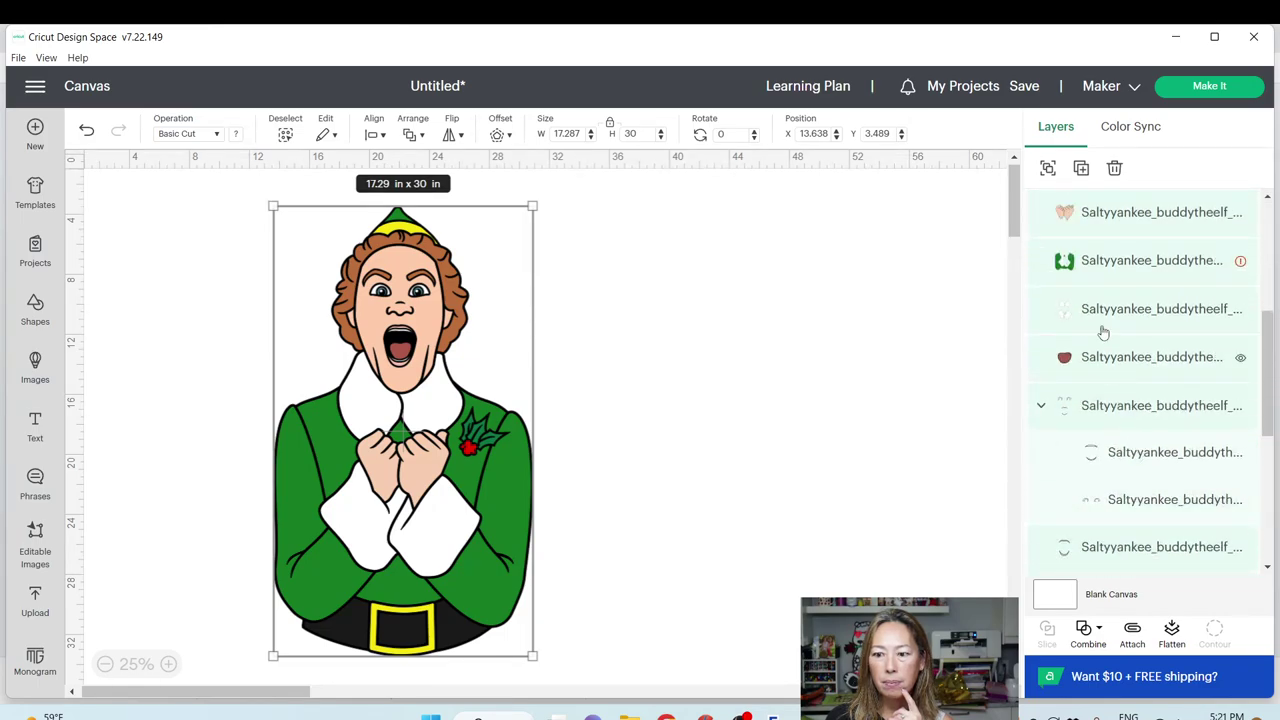
left_click(1090, 263)
left_click_drag(508, 522, 835, 432)
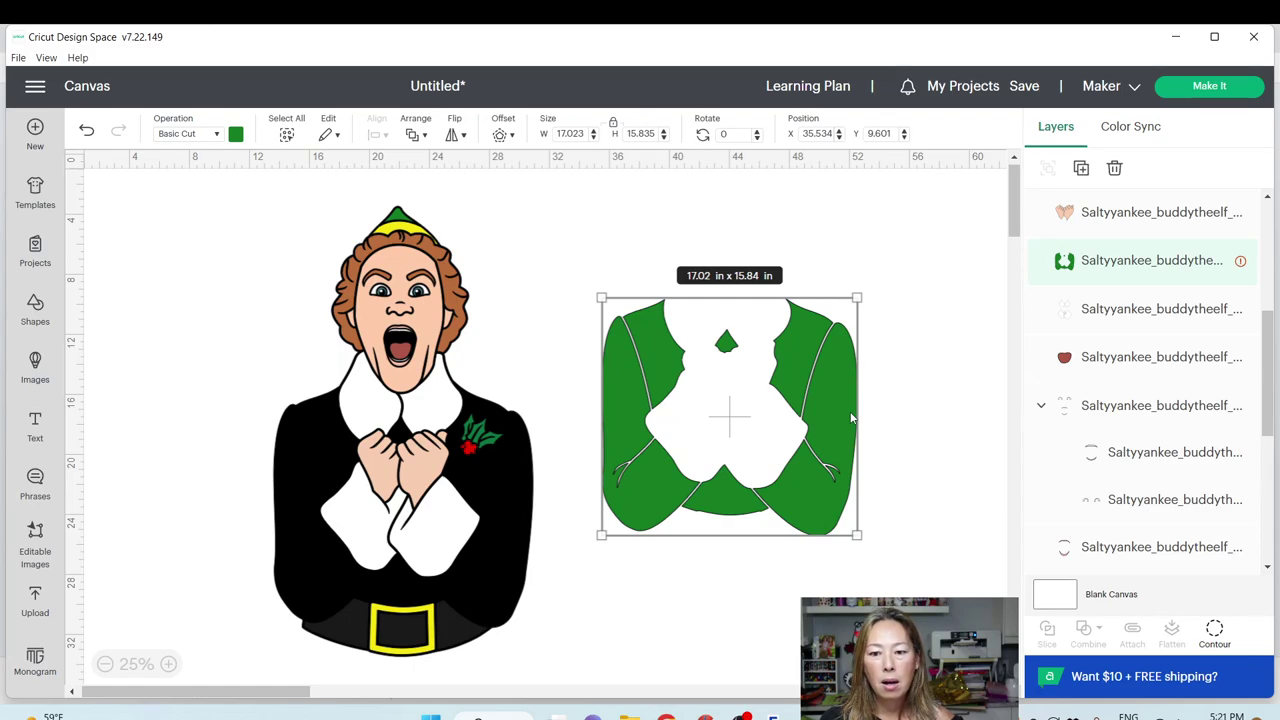
Hide all contours of the green coat layer except the large sleeve piece on its right side
left_click(1214, 630)
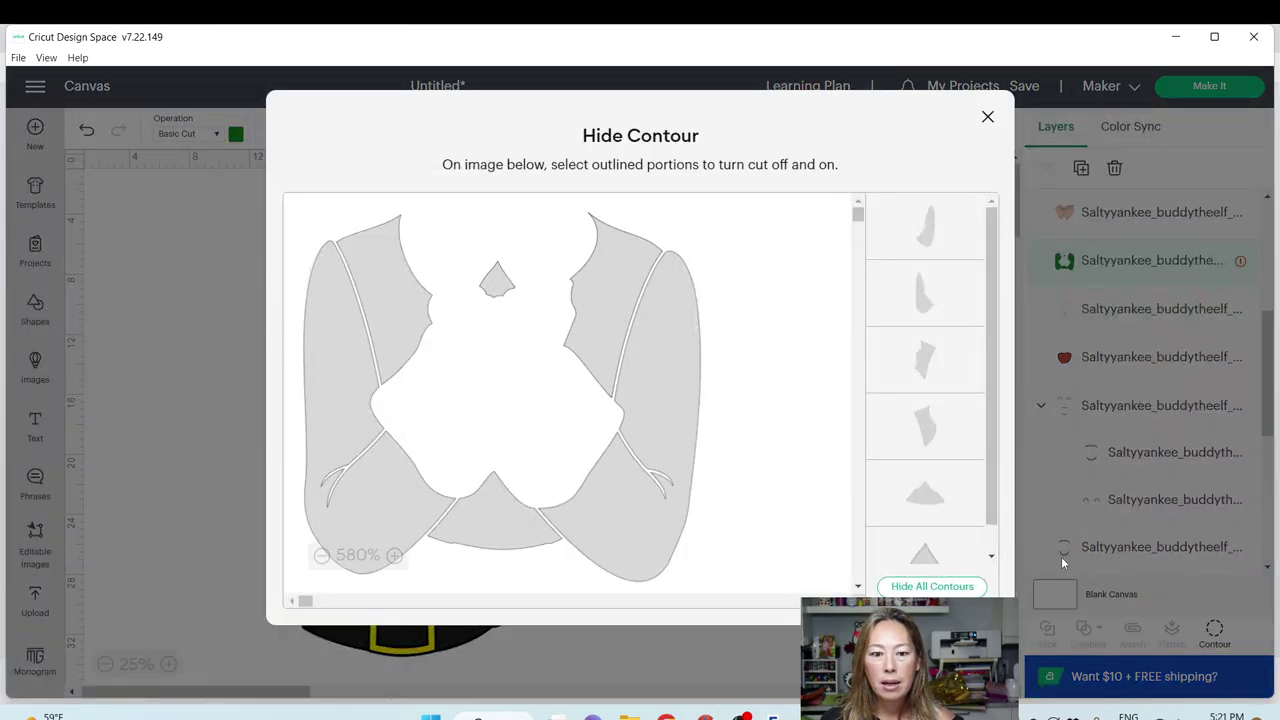
left_click(931, 586)
left_click(595, 330)
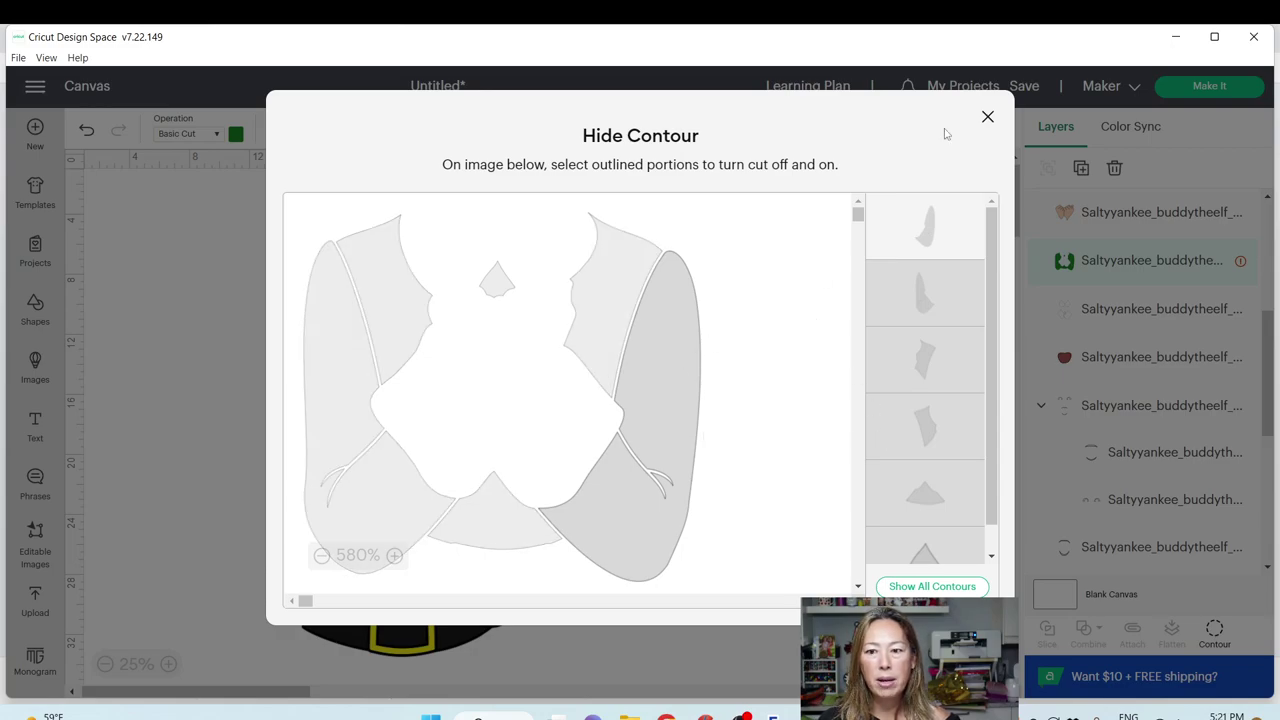
left_click(987, 116)
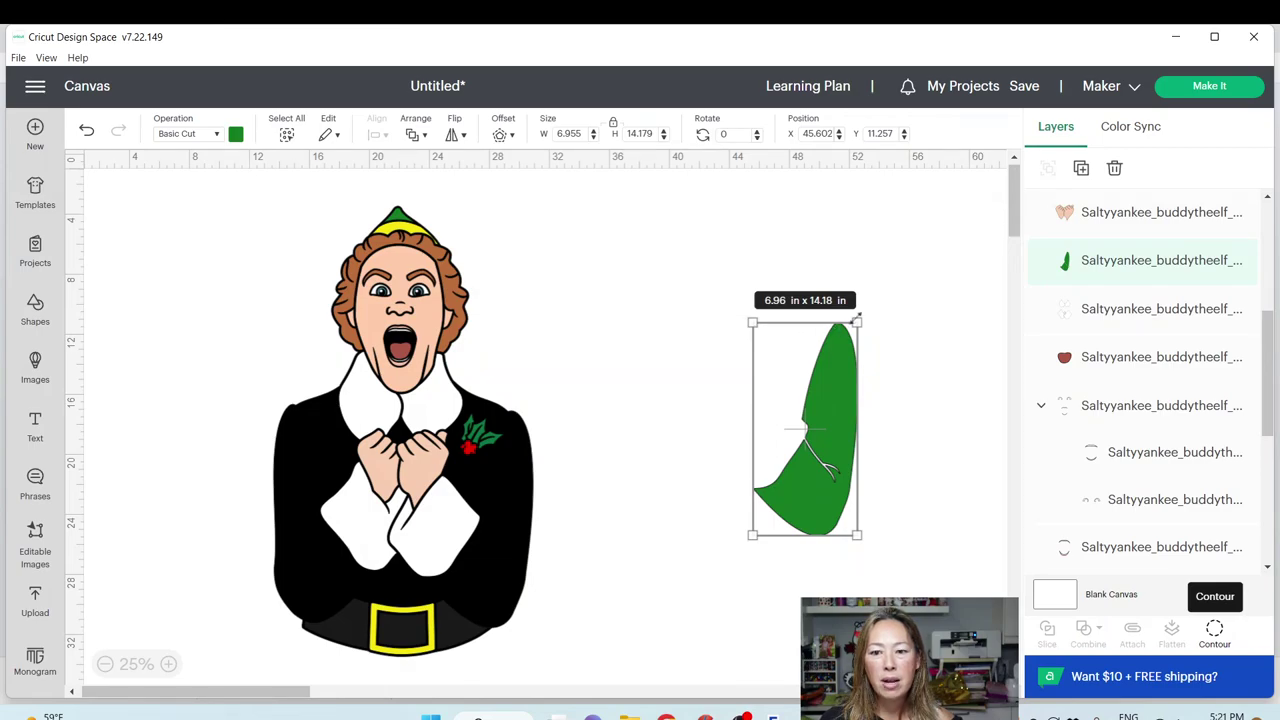
Rotate the isolated green sleeve piece to about 30.71° with its proportions unlocked
left_click_drag(872, 321, 904, 367)
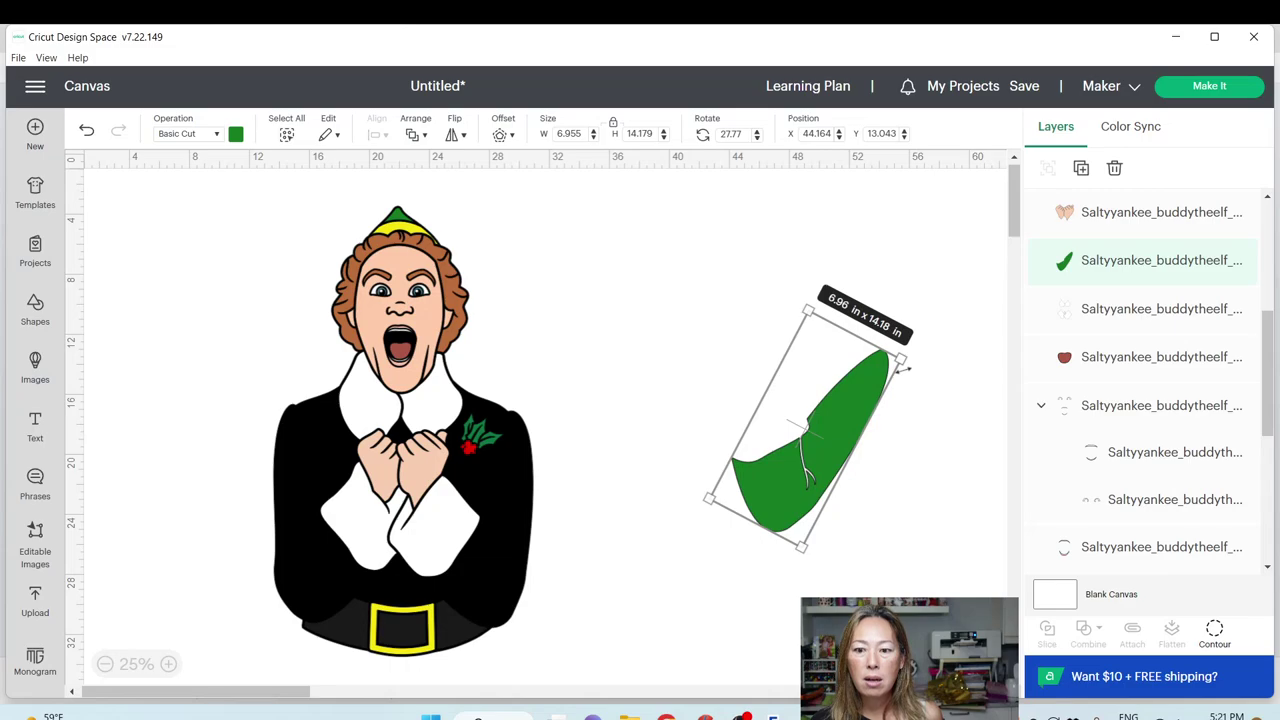
left_click(613, 124)
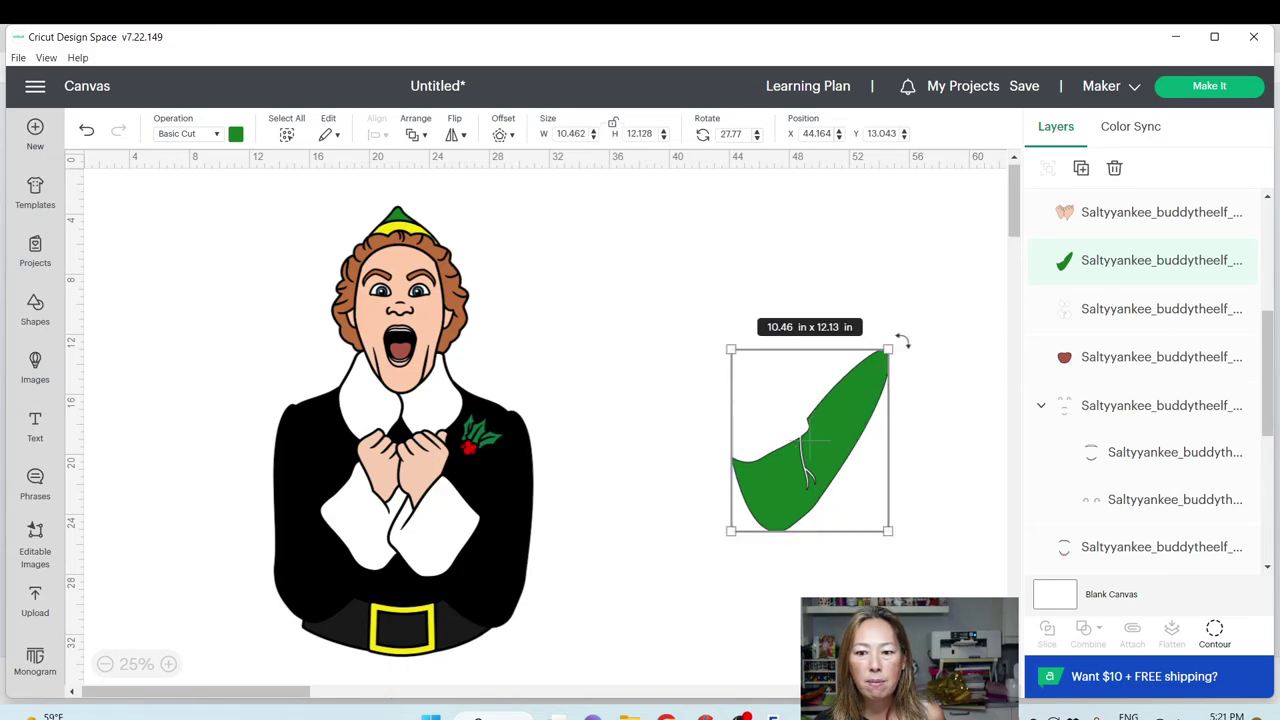
left_click_drag(902, 342, 903, 343)
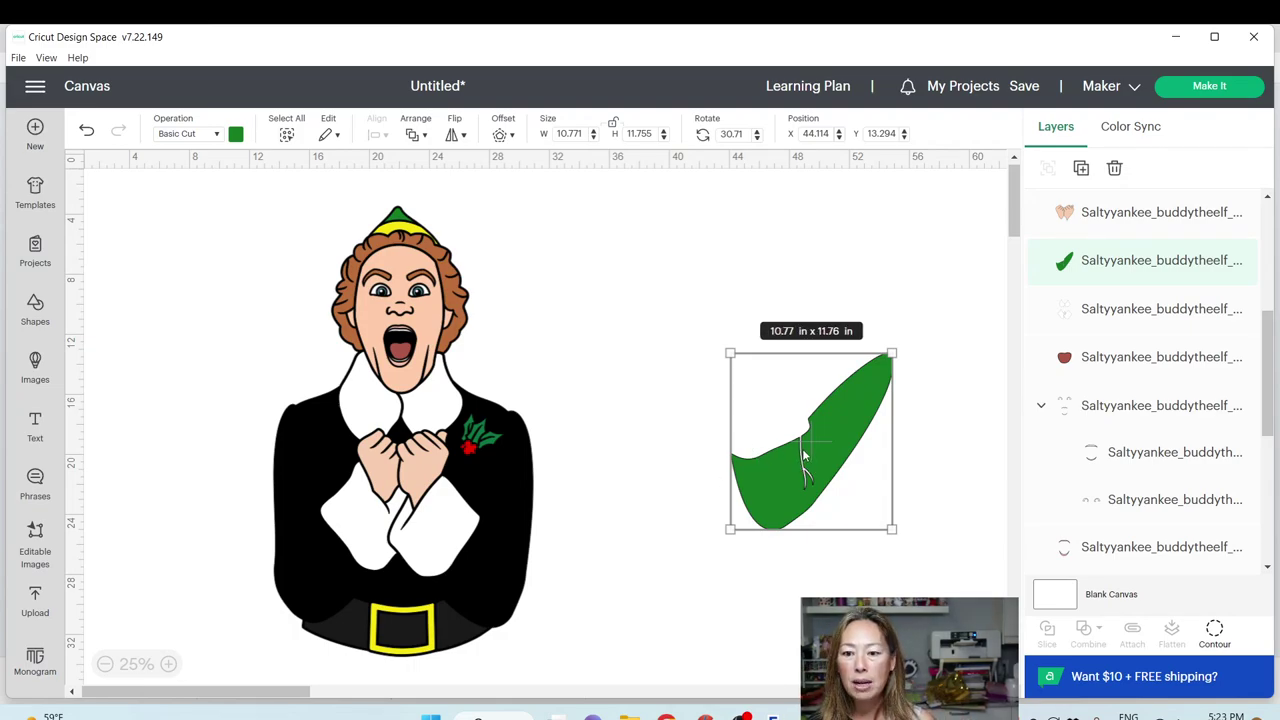
Show all contours of the green coat layer again and rotate the coat back nearly upright, to about 355.57°
left_click(1214, 630)
left_click(923, 586)
left_click(988, 118)
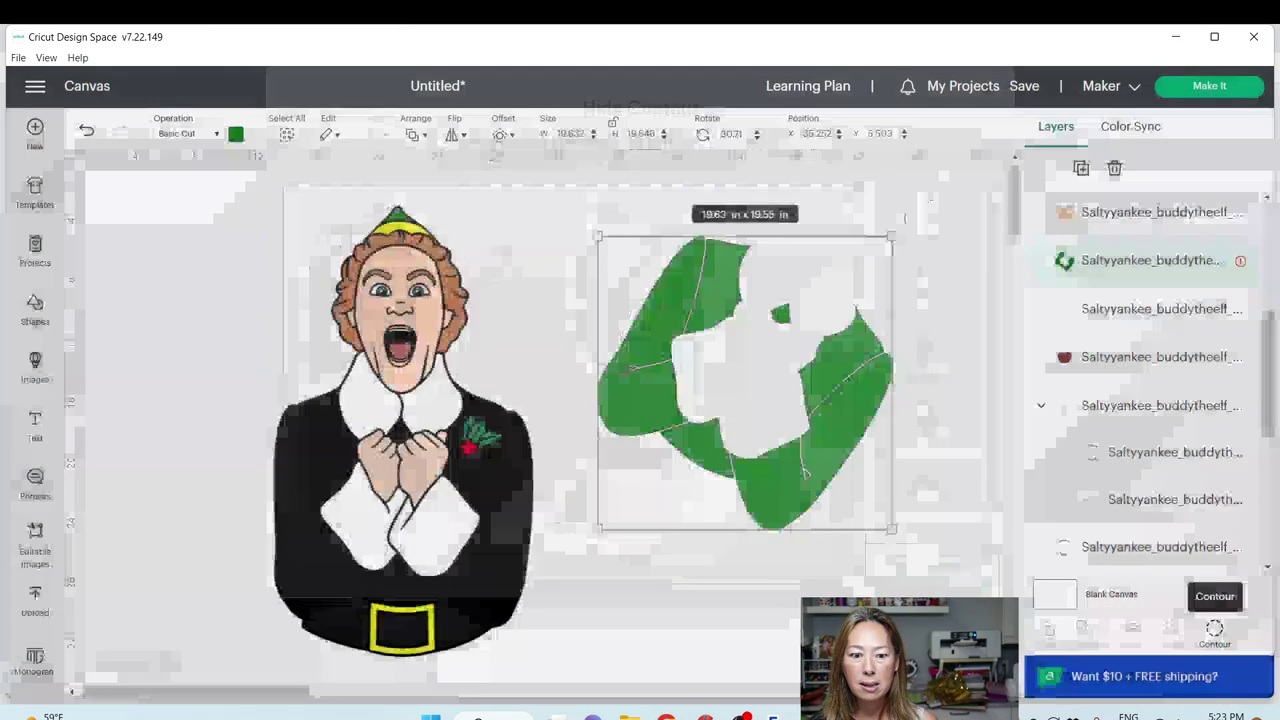
mouse_move(895, 237)
left_mouse_down()
mouse_move(883, 206)
mouse_move(794, 163)
mouse_move(880, 218)
left_mouse_up()
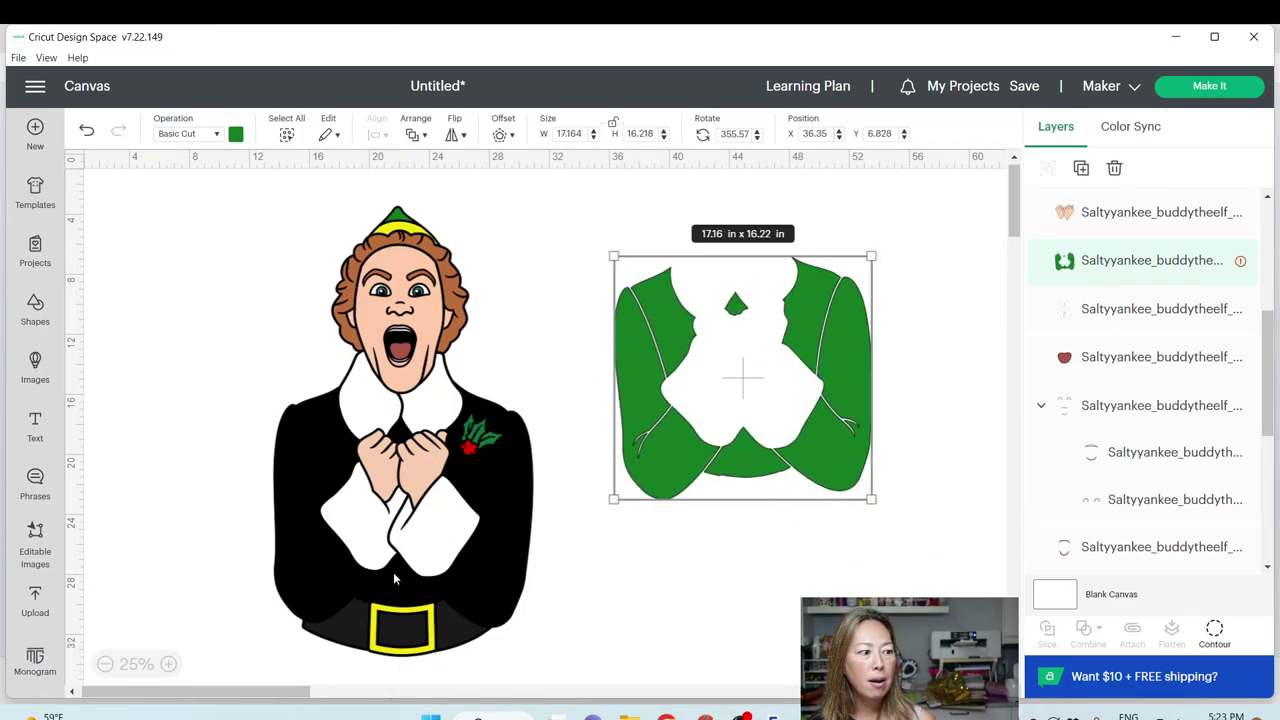
Examine the green coat up close to identify its separate pieces and the gaps between them
left_click(169, 664)
left_click(169, 664)
left_click_drag(225, 691, 276, 691)
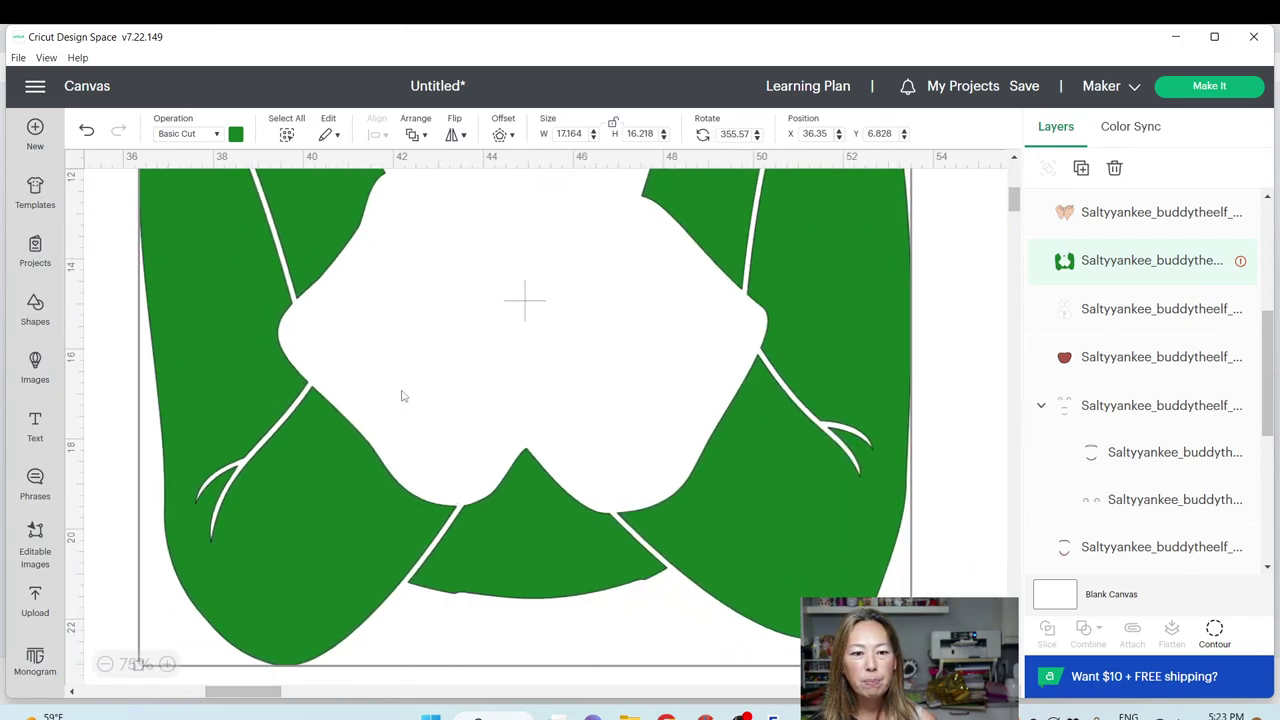
scroll(400, 397, "up", 3)
scroll(505, 337, "up", 2)
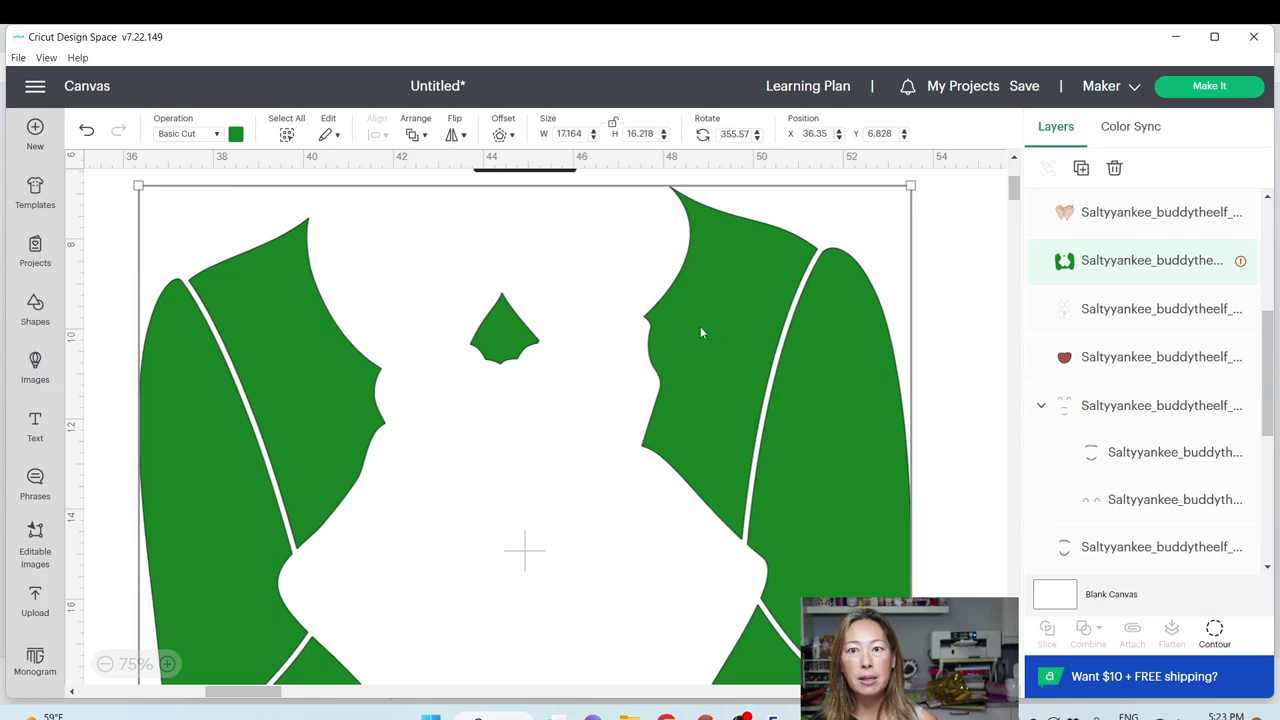
left_click(105, 664)
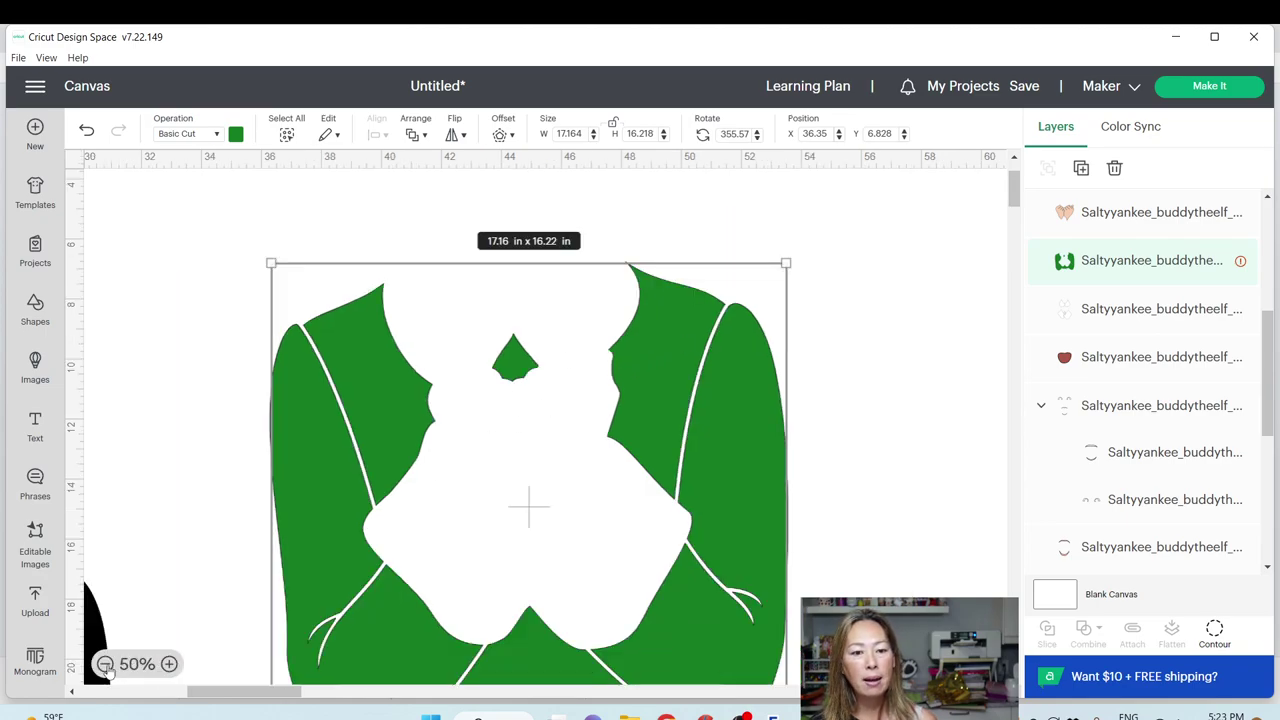
left_click(105, 664)
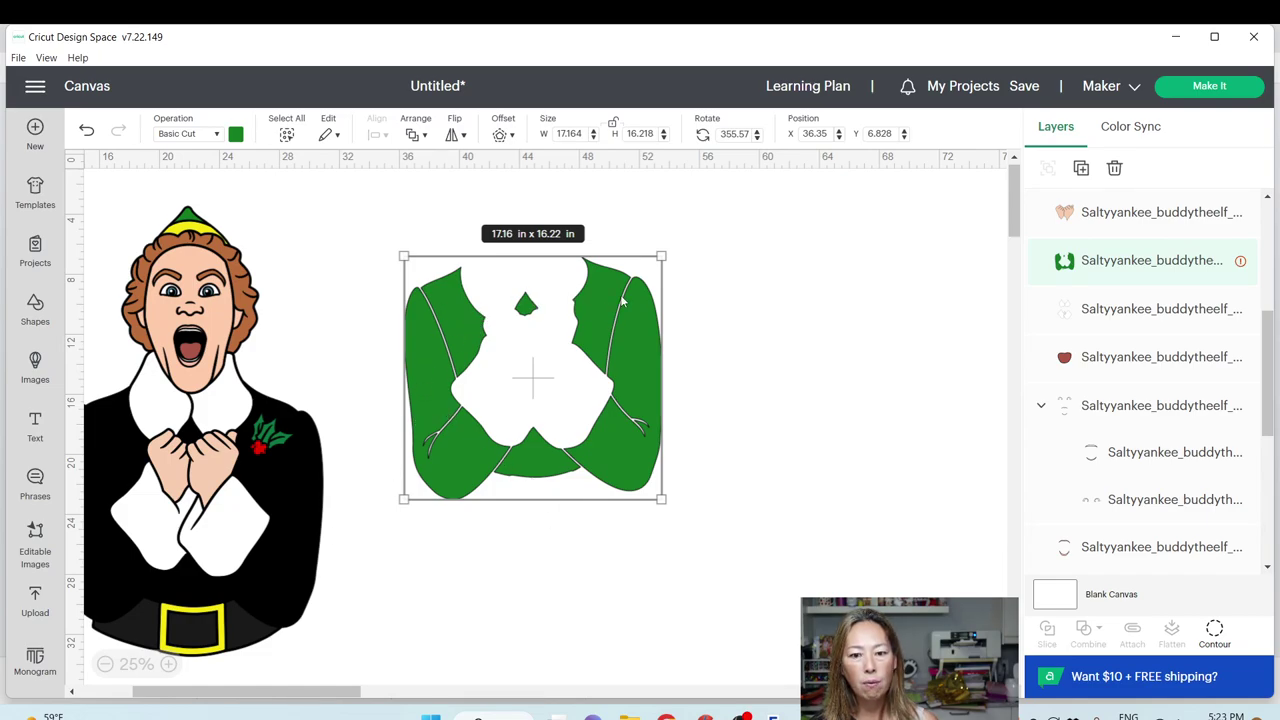
Move the green coat to about X 38.57, Y 2.66 in and make five duplicates of it
left_click_drag(546, 448, 579, 386)
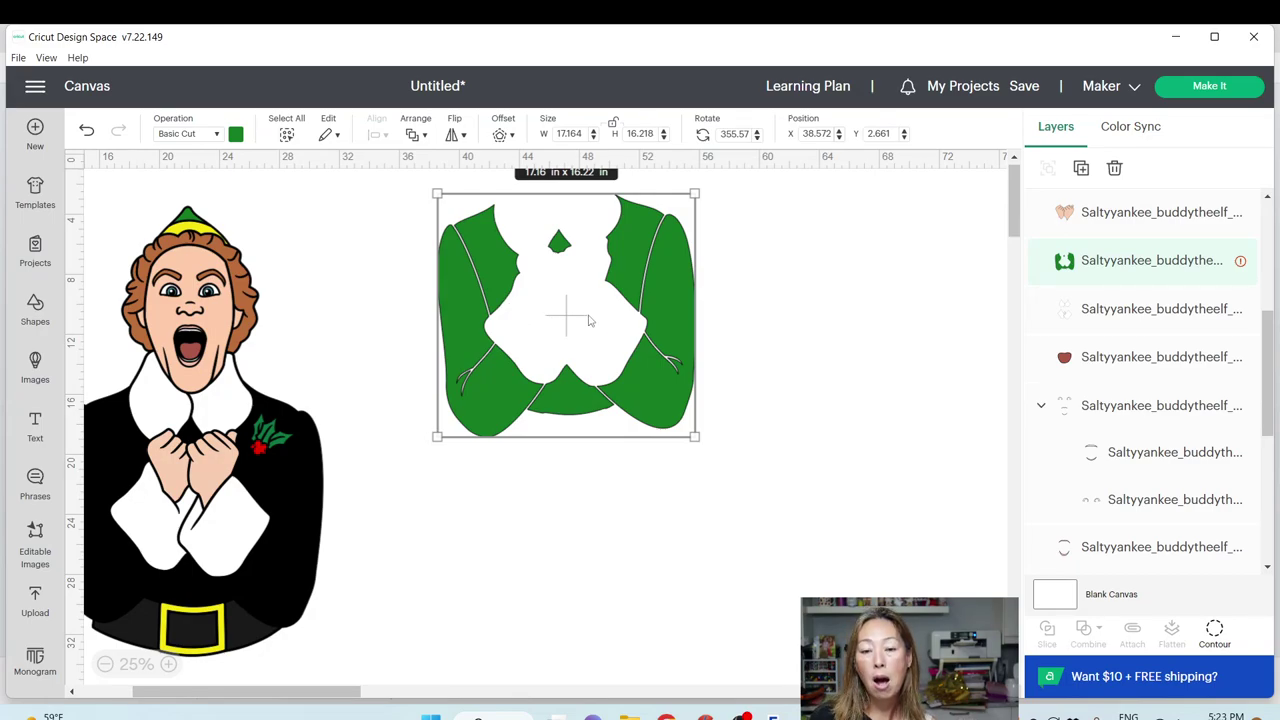
left_click(1083, 168)
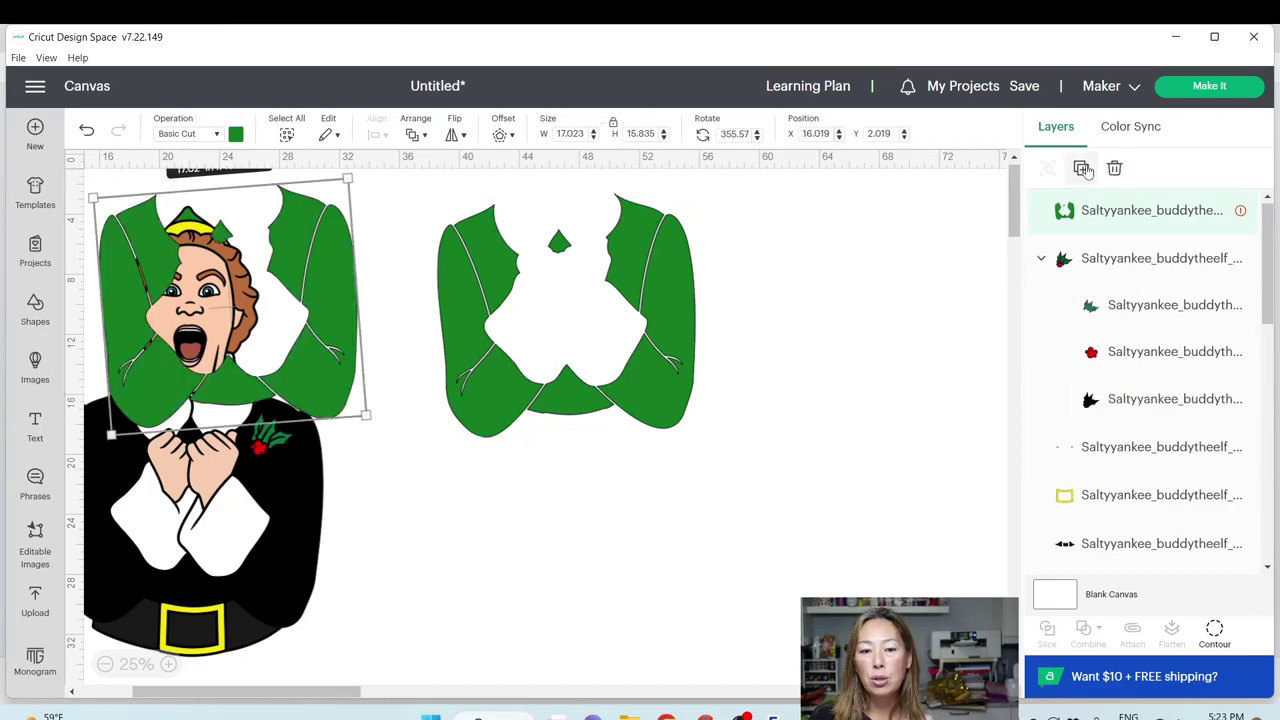
left_click(1083, 168)
left_click(1083, 168)
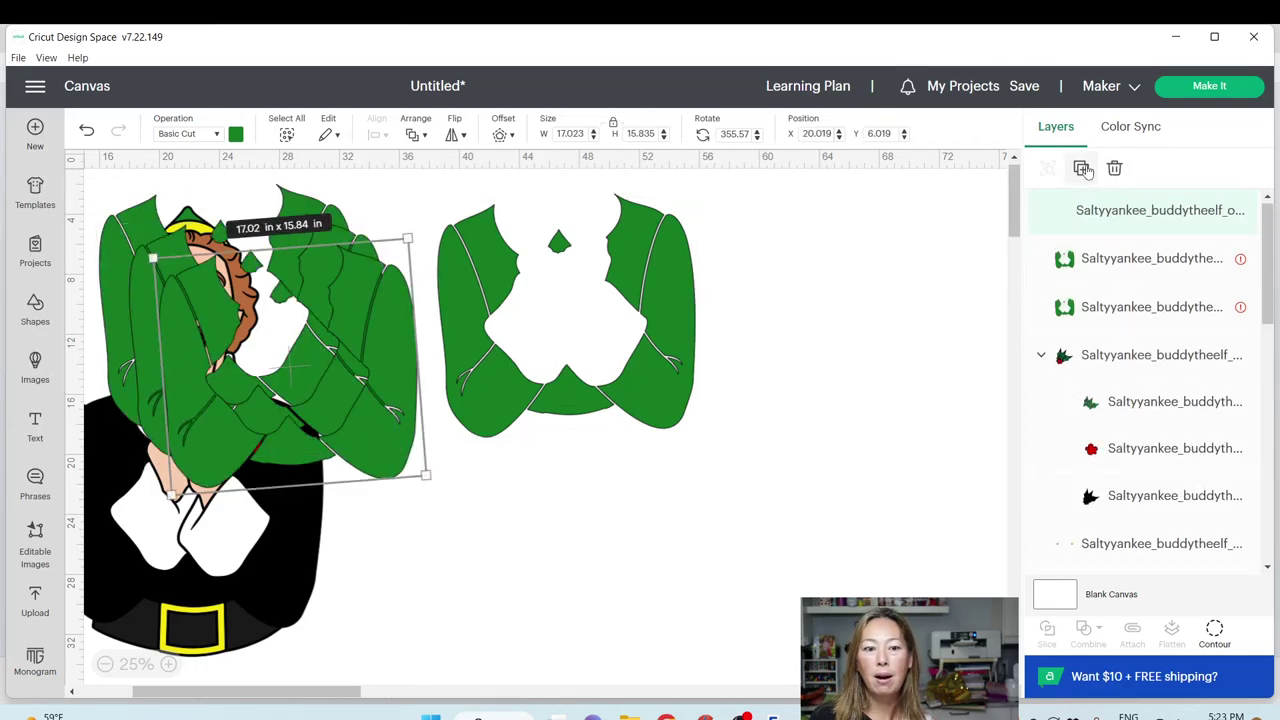
left_click(1083, 168)
left_click(1083, 168)
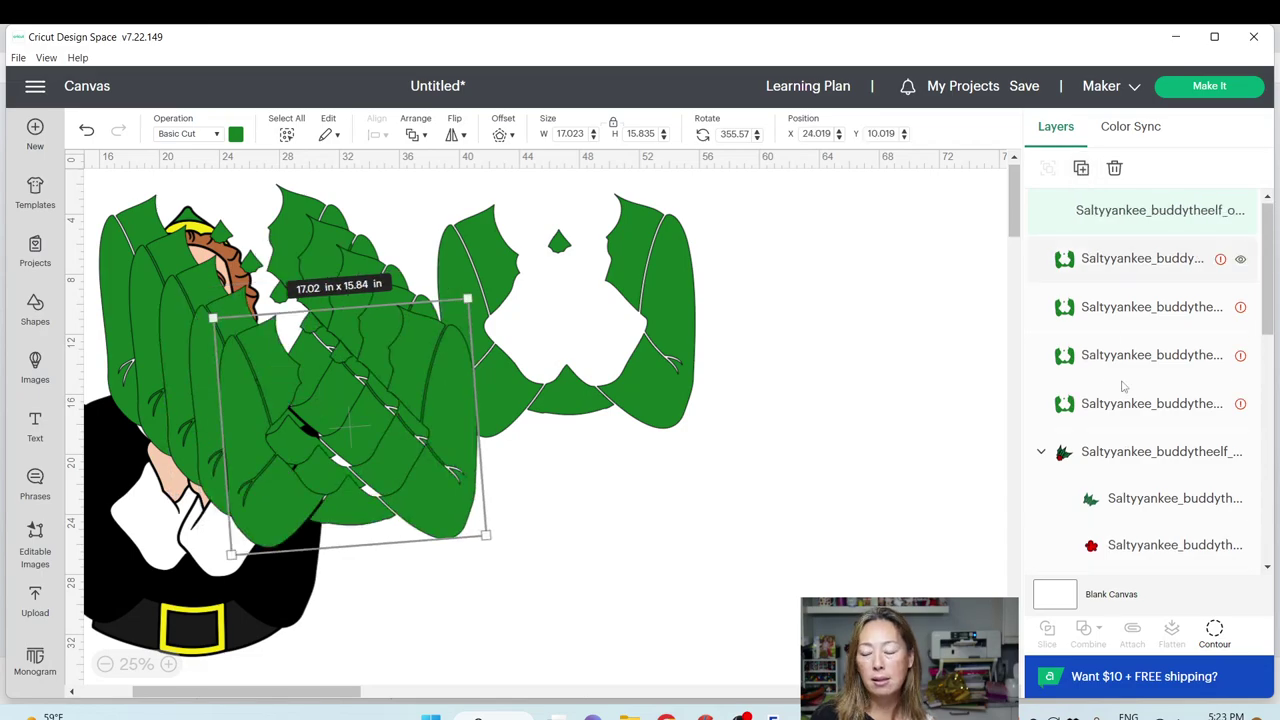
Hide every contour of the newest coat copy except its right-side sleeve, and move the sleeve to clear canvas beyond the original coat
left_click(1214, 628)
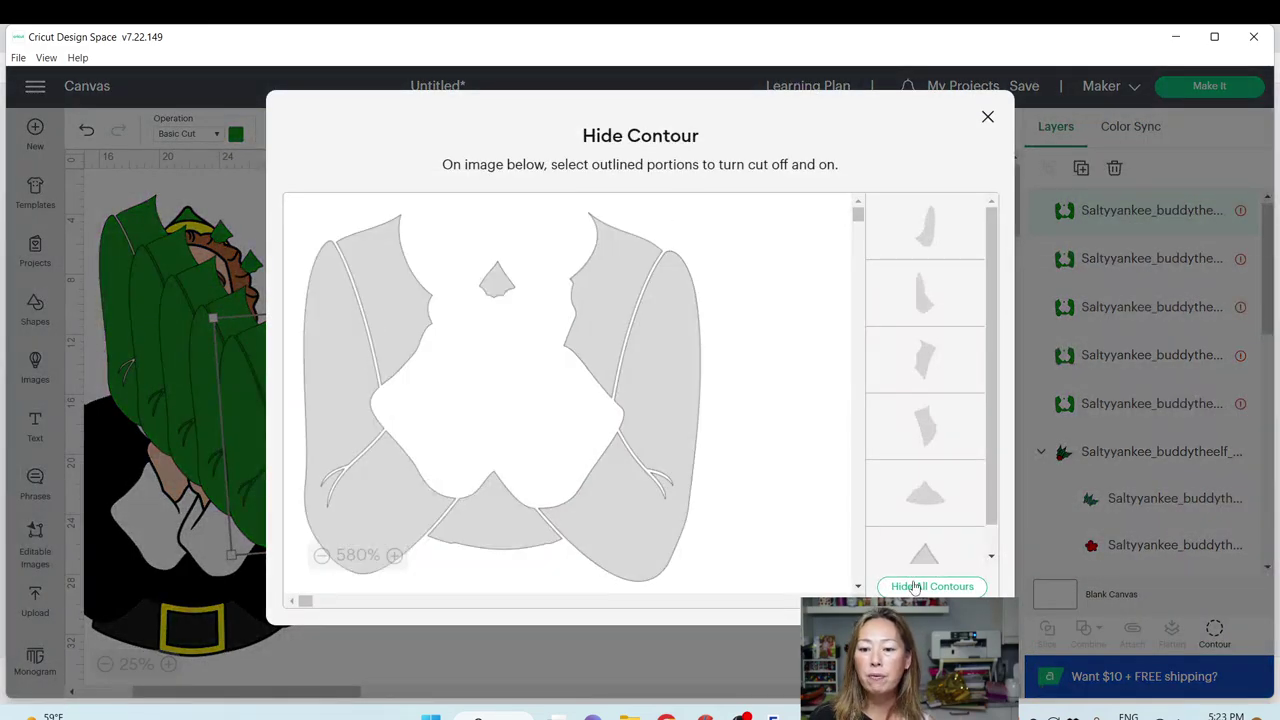
left_click(913, 587)
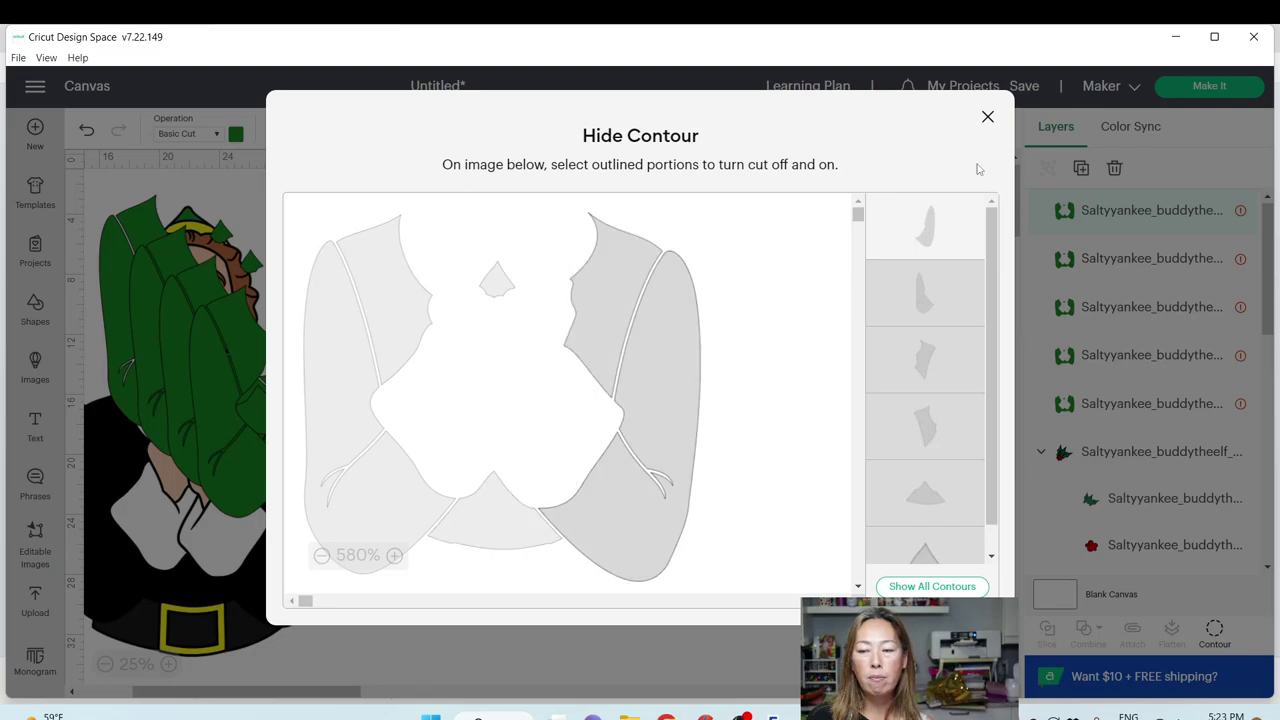
left_click(987, 117)
left_click_drag(430, 430, 890, 368)
Hide every contour of the original green coat except its left-side sleeve, and place that sleeve opposite the separated right-side sleeve
left_click(672, 325)
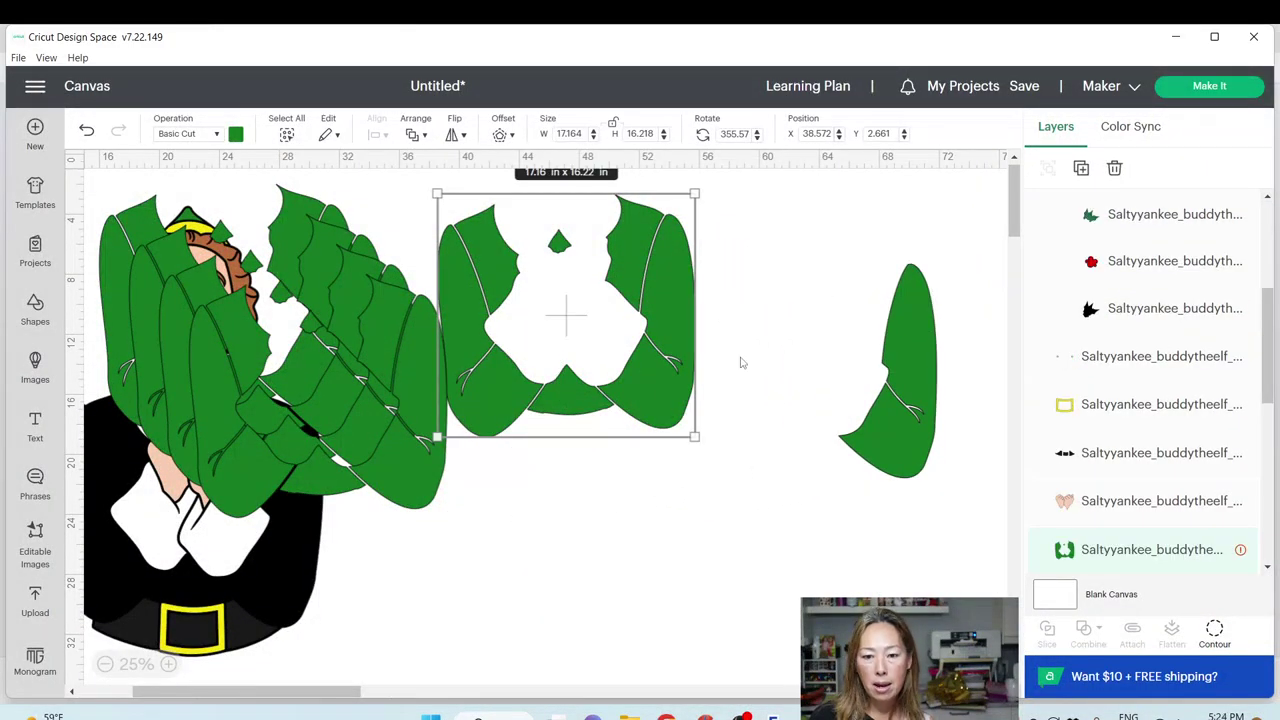
left_click(1214, 630)
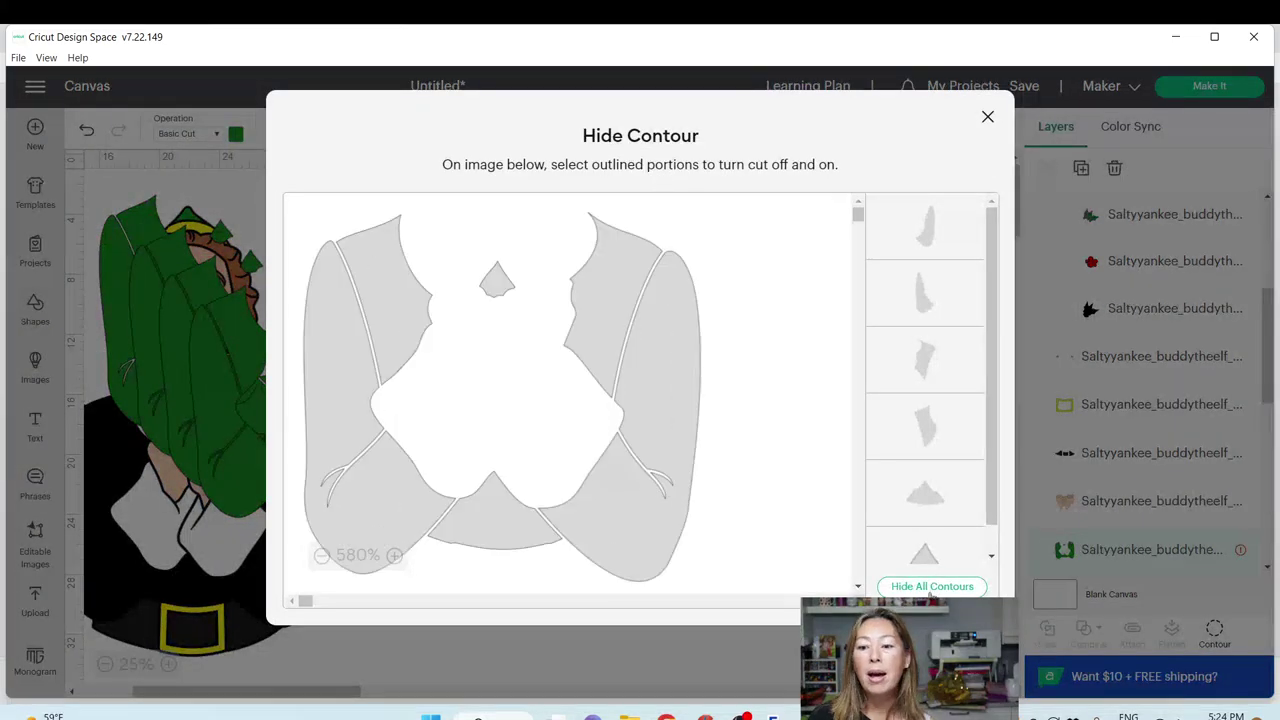
left_click(930, 587)
left_click(690, 335)
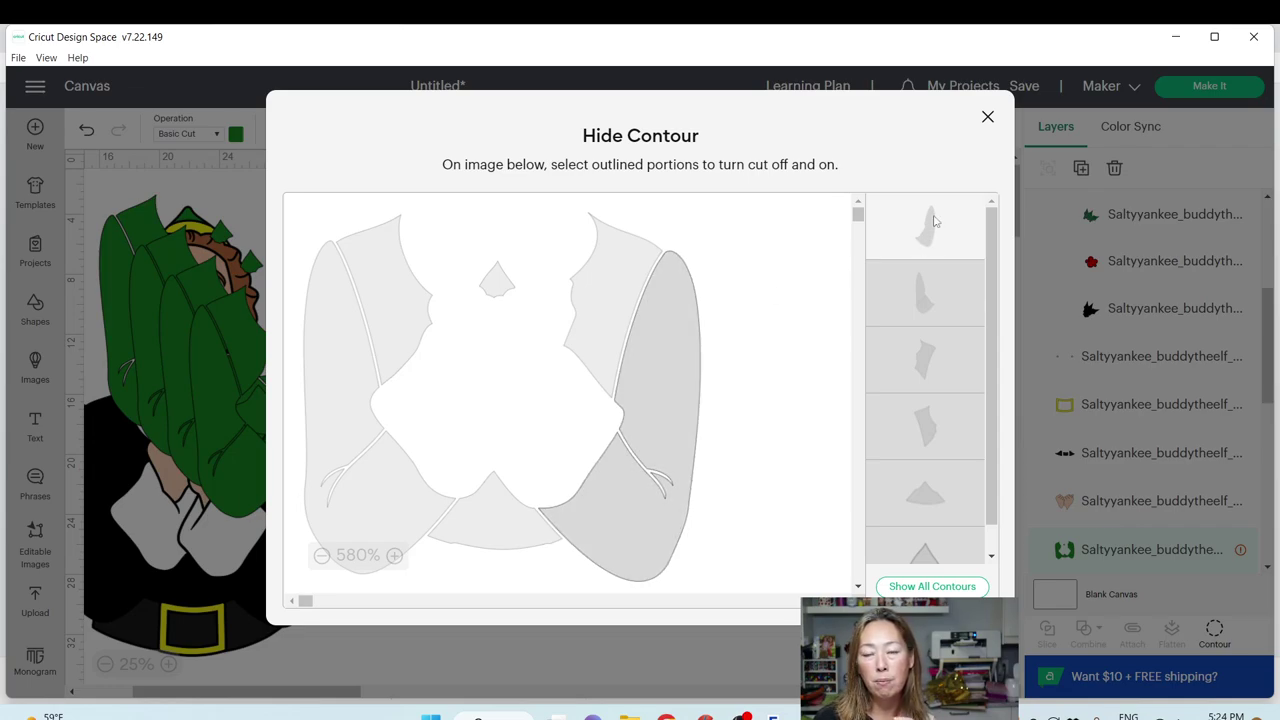
left_click(926, 294)
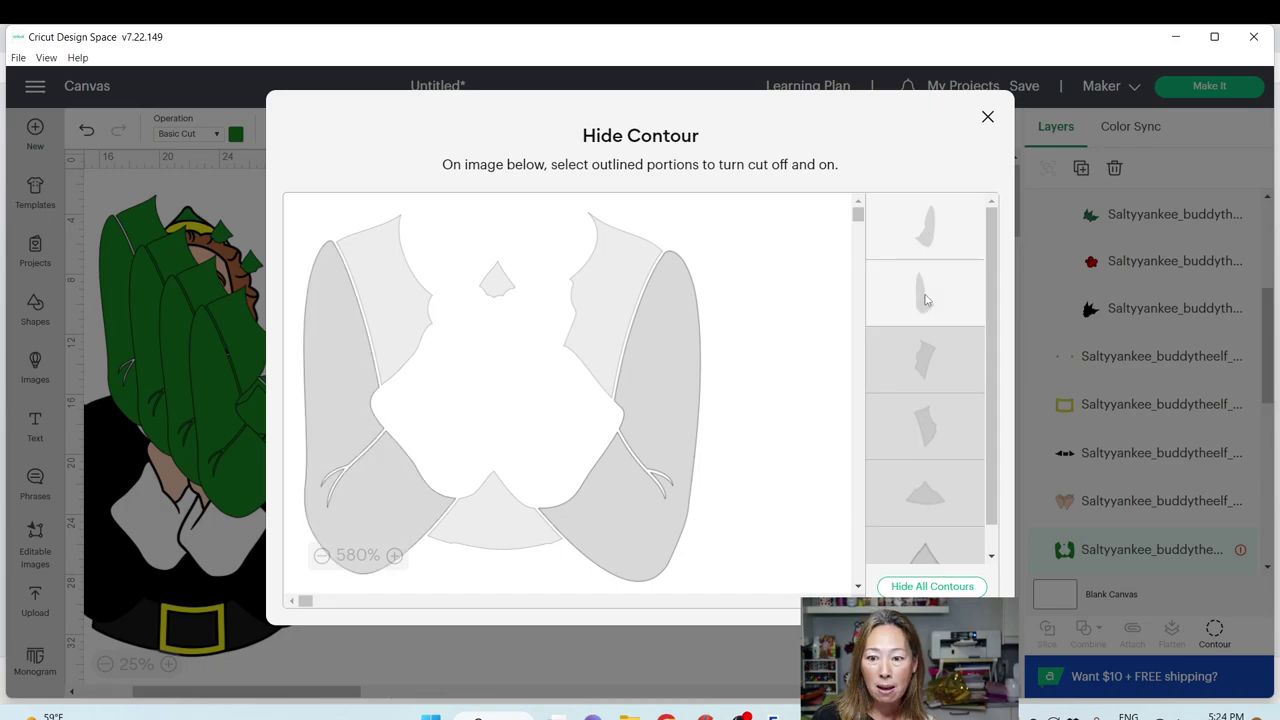
left_click(939, 237)
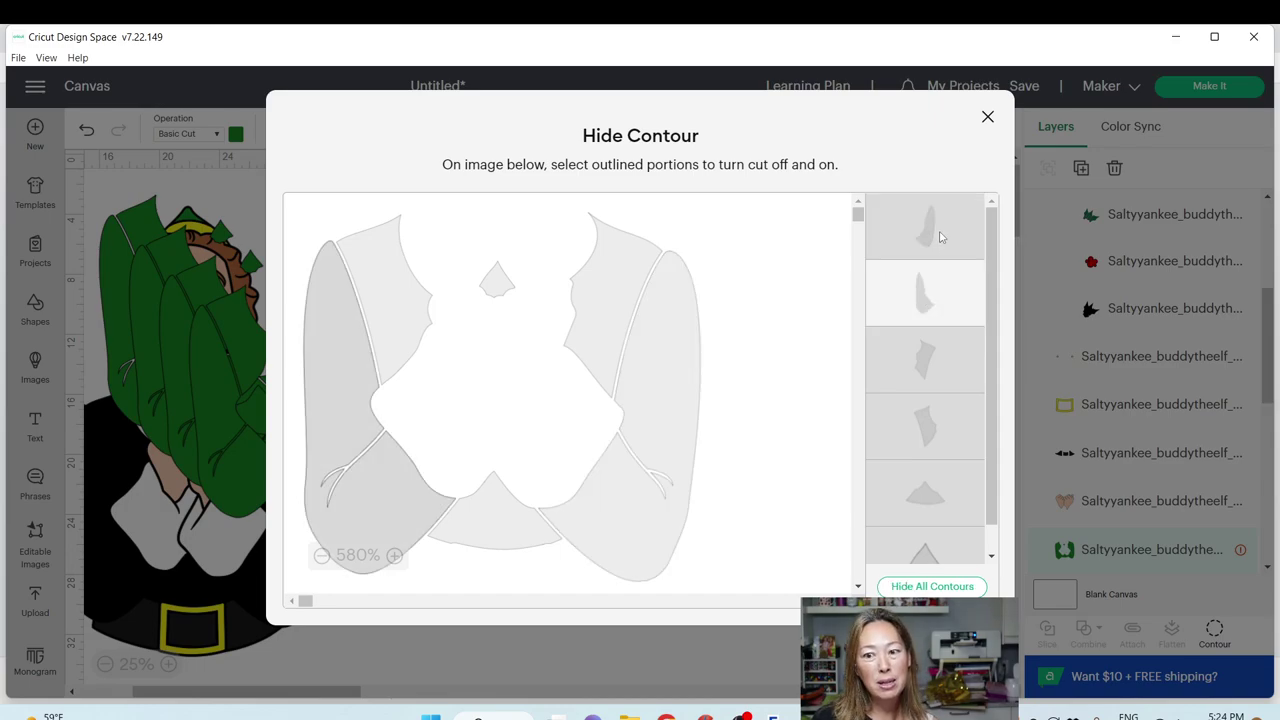
left_click(987, 117)
left_click_drag(491, 391, 736, 435)
Reduce another coat copy to its right-side chest panel and fit that panel against the inner edge of the right-side sleeve
left_click_drag(400, 398, 573, 361)
left_click(1214, 632)
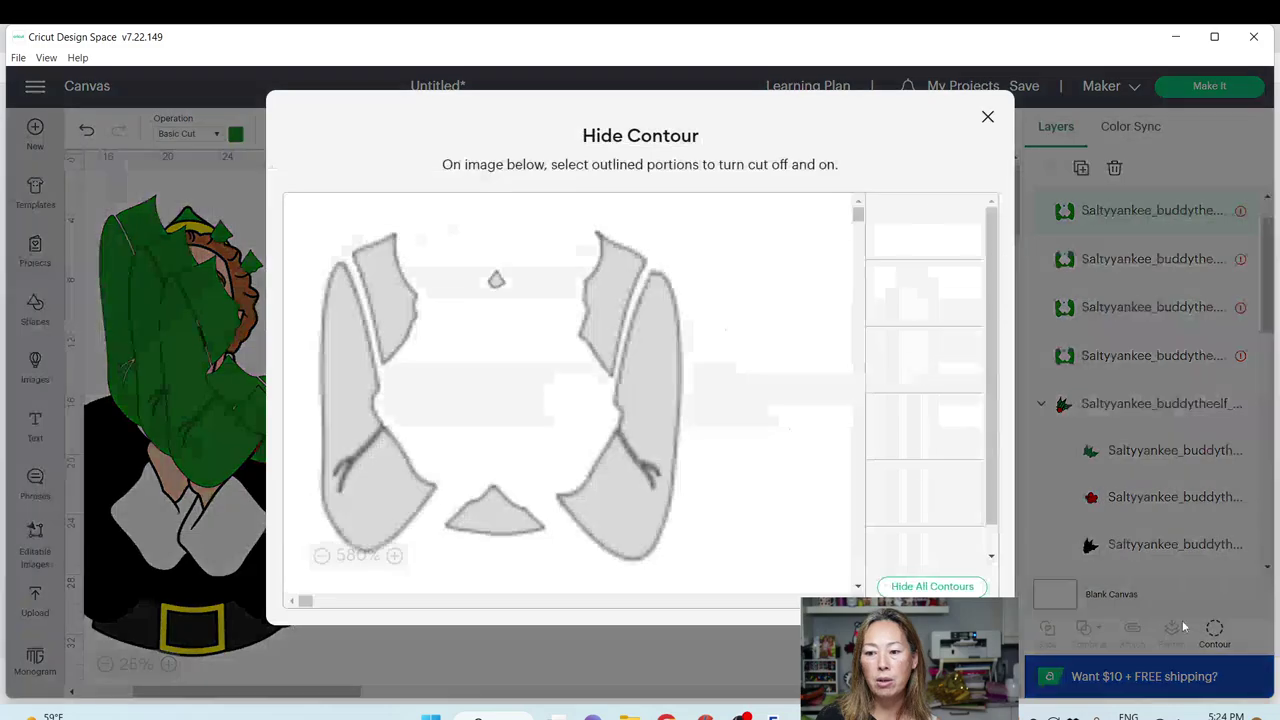
left_click(945, 585)
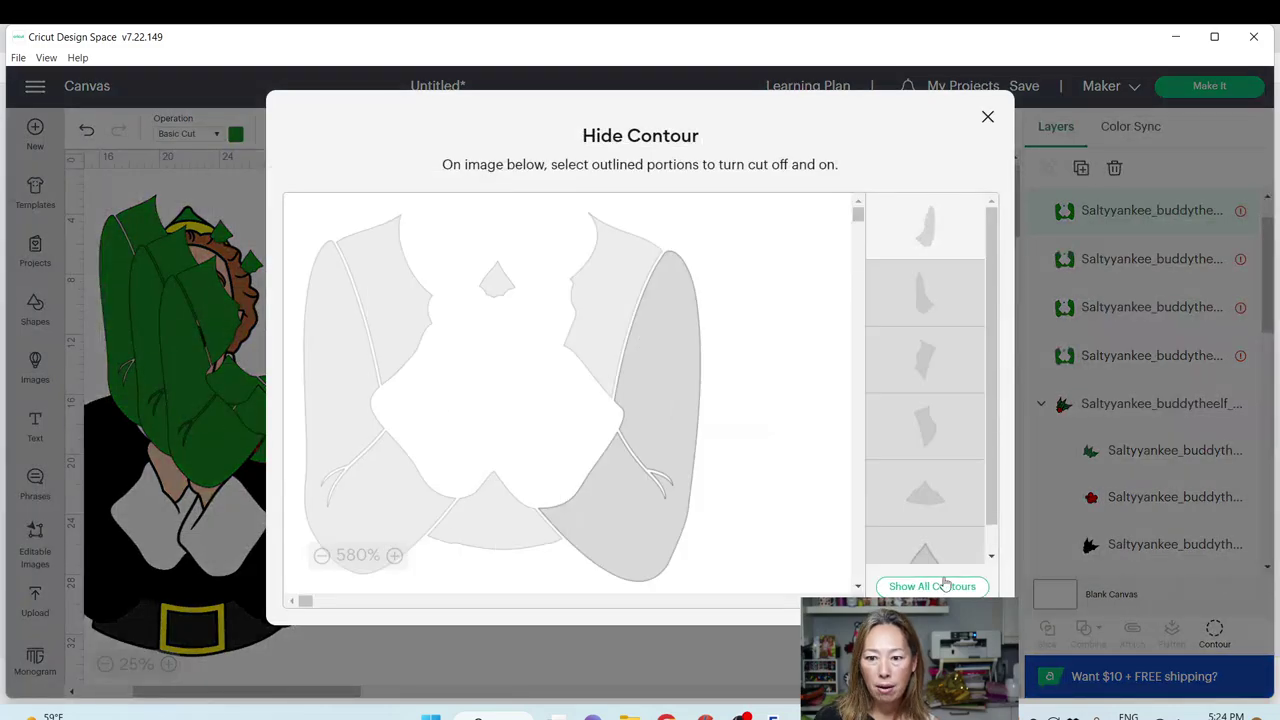
left_click(930, 372)
left_click(949, 226)
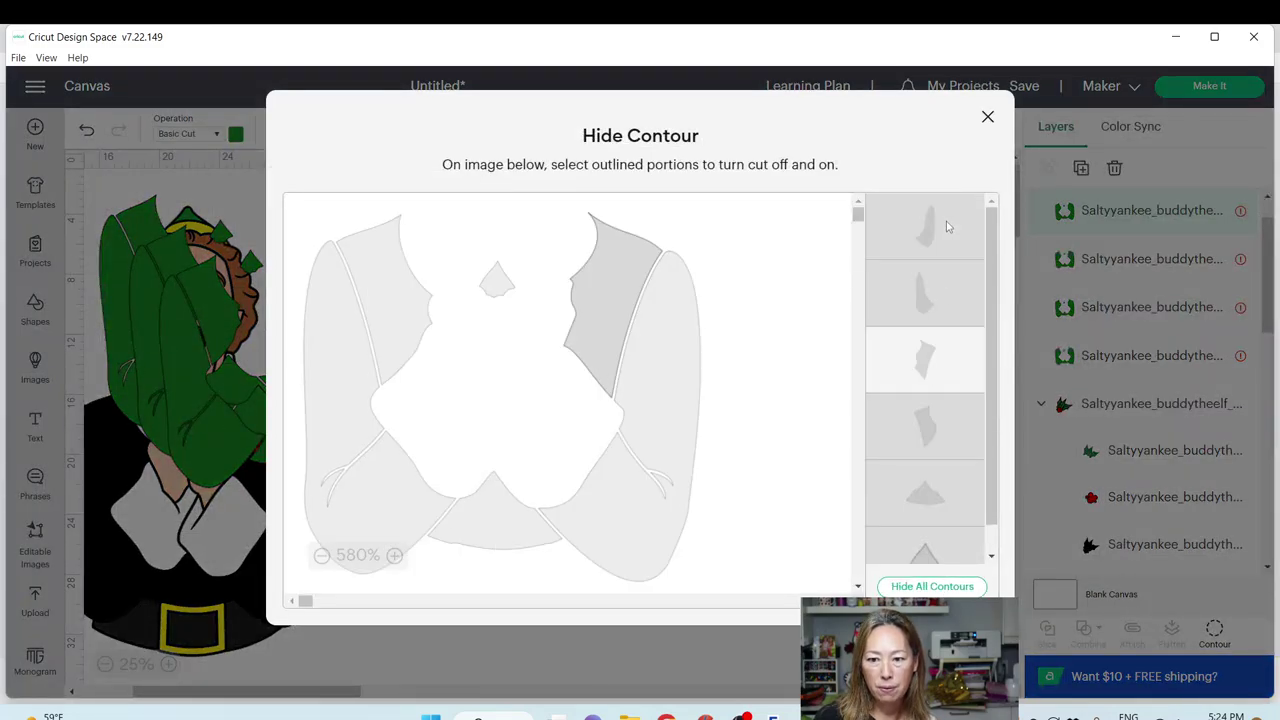
left_click(988, 118)
left_click_drag(565, 300, 894, 301)
Reduce the next coat copy to its left-side chest panel and fit that panel against the inner edge of the left-side sleeve
left_click(370, 338)
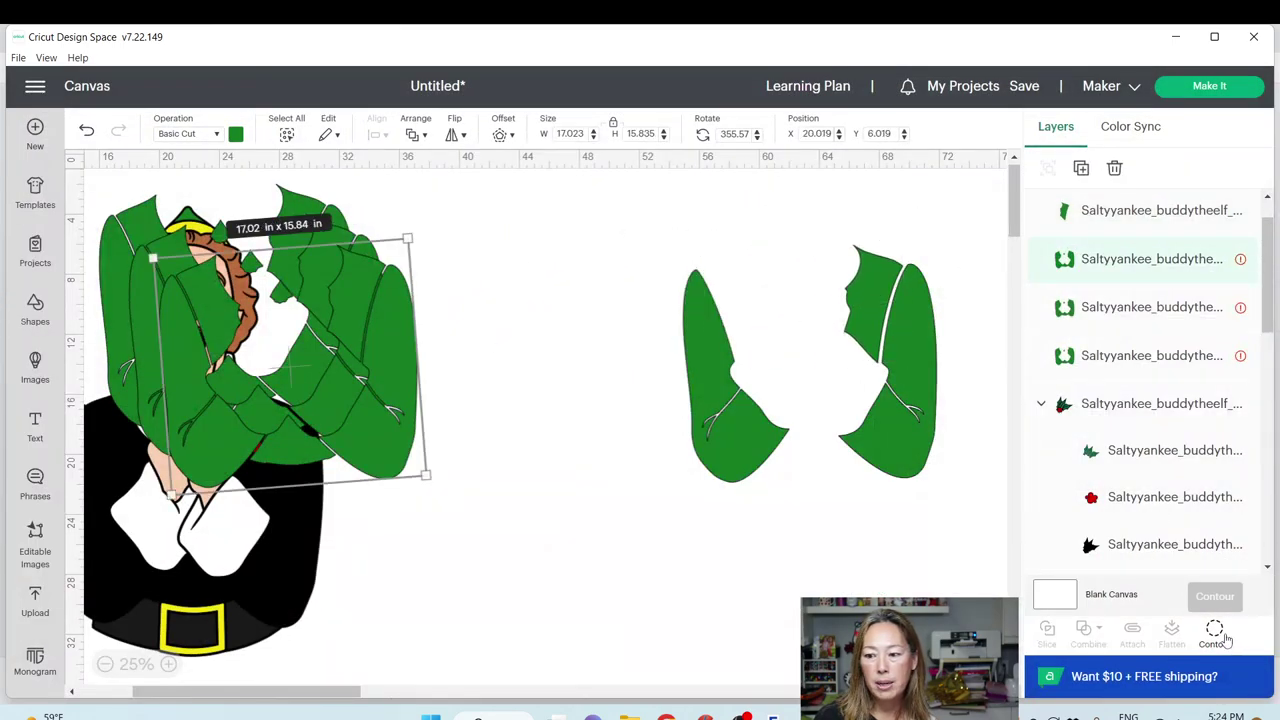
left_click(1214, 630)
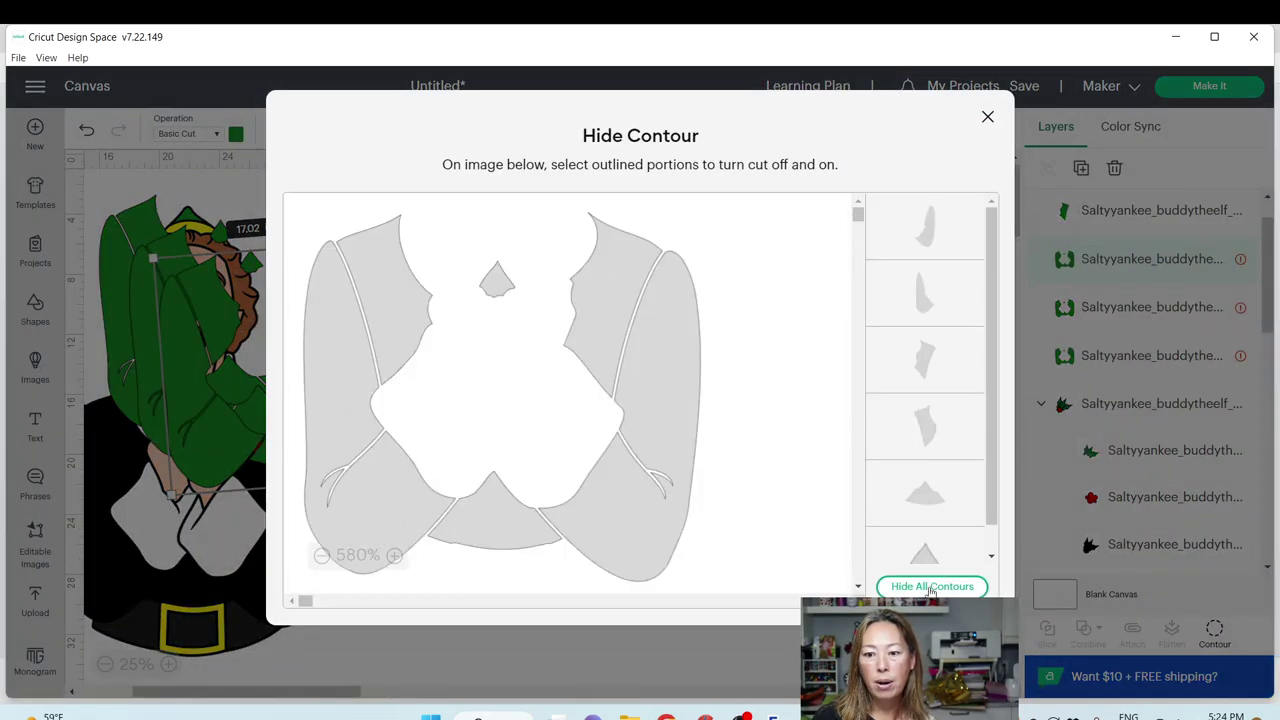
left_click(932, 586)
left_click(957, 420)
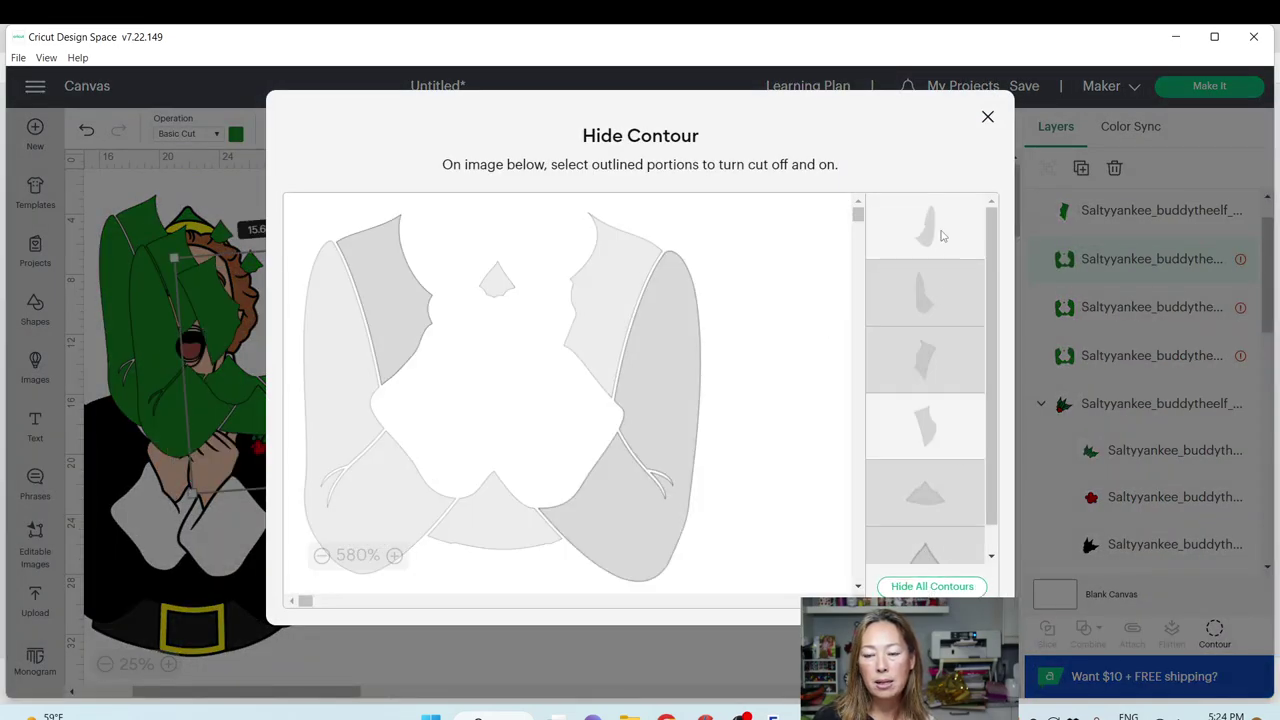
left_click(942, 238)
left_click(987, 116)
mouse_move(720, 330)
left_mouse_down()
mouse_move(690, 343)
mouse_move(798, 336)
mouse_move(736, 322)
left_mouse_up()
Reduce another coat copy to its bottom center triangle and place it between the two sleeves, at about X 60.75, Y 17.91 in
left_click_drag(350, 362, 640, 458)
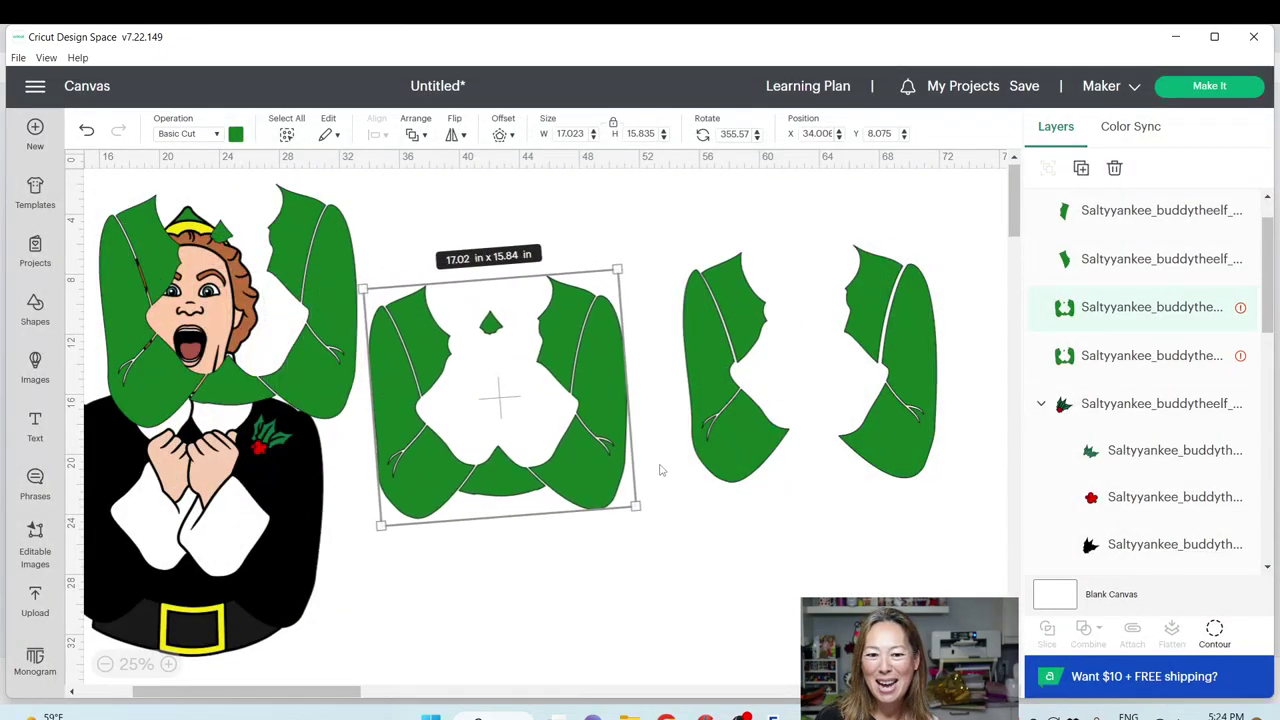
left_click(1214, 630)
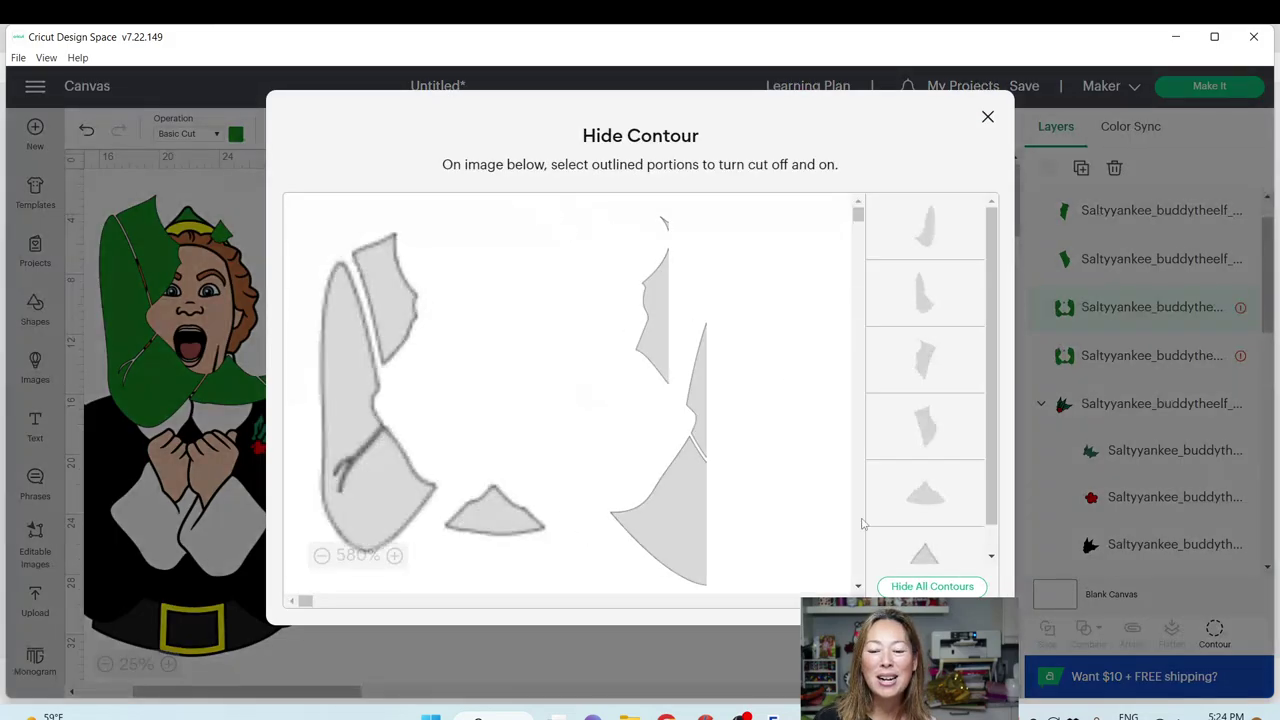
left_click(924, 590)
scroll(928, 435, "down", 1)
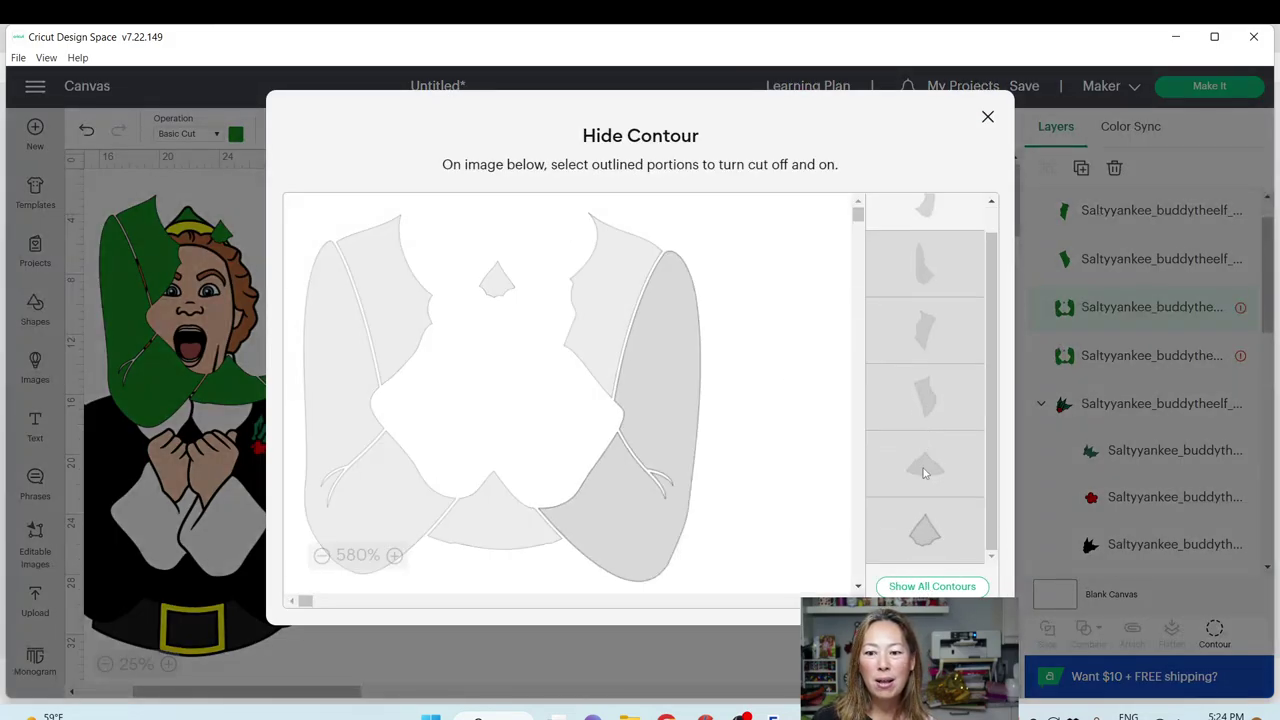
left_click(927, 465)
left_click(920, 227)
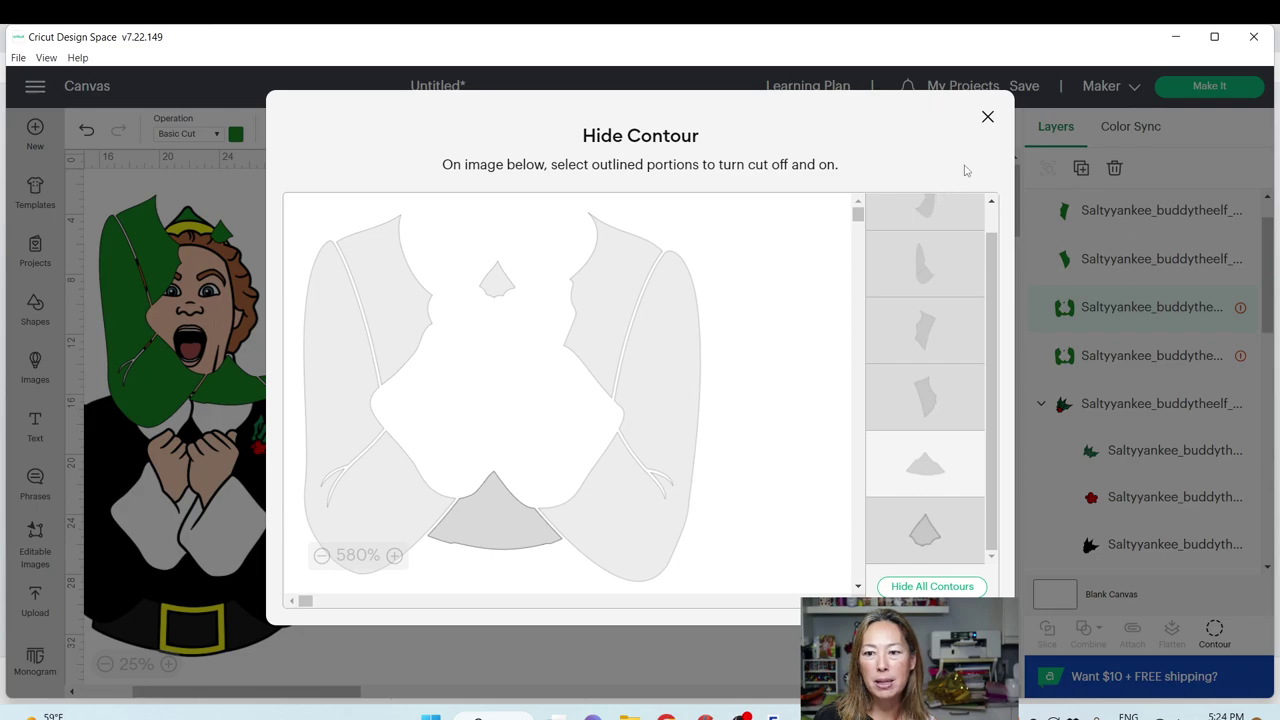
left_click(987, 116)
left_click_drag(518, 478, 848, 453)
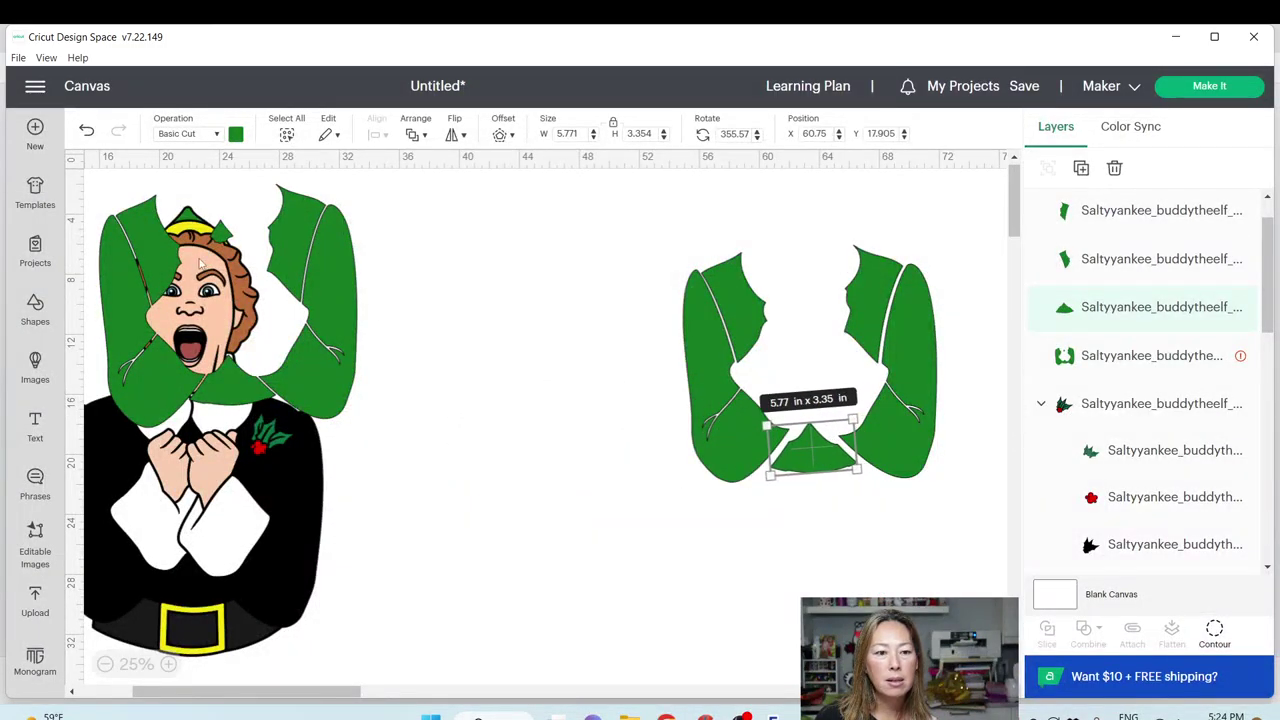
Reduce the last coat copy to its small collar diamond and place it between the chest panels, at about X 61.86, Y 9.62 in
left_click_drag(228, 245, 508, 280)
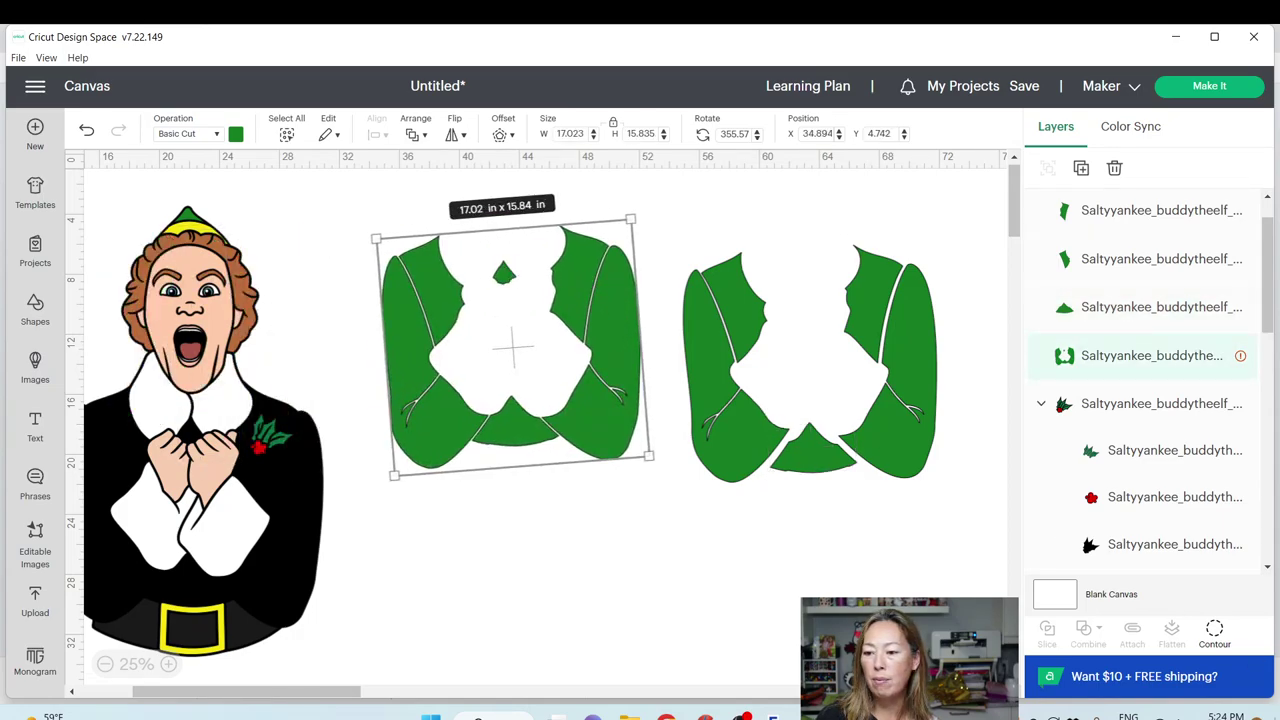
left_click(1214, 630)
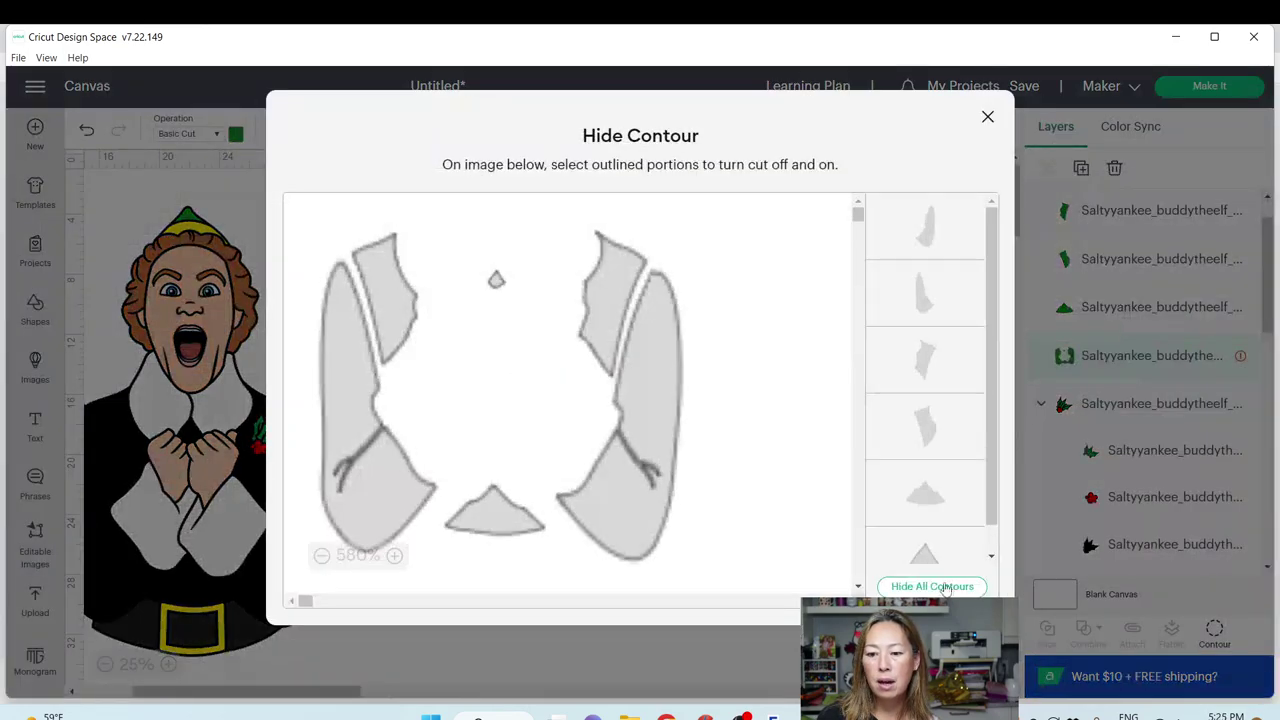
left_click(921, 529)
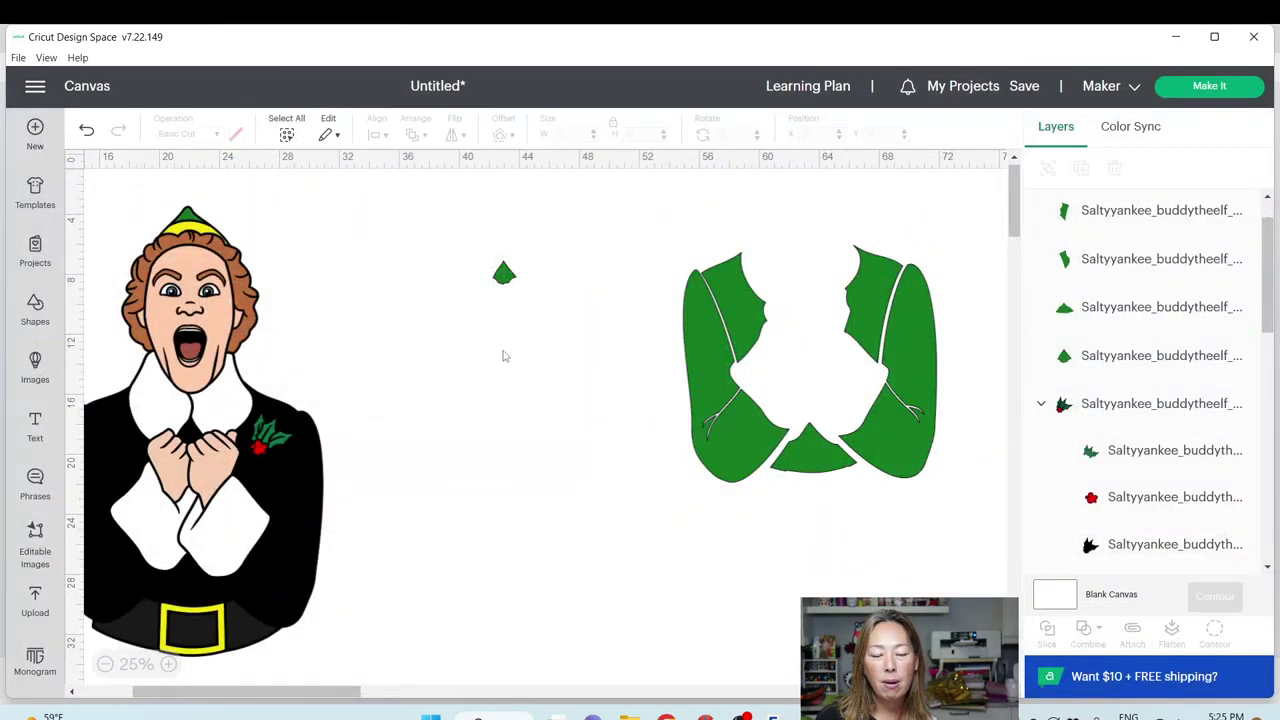
left_click_drag(503, 278, 798, 313)
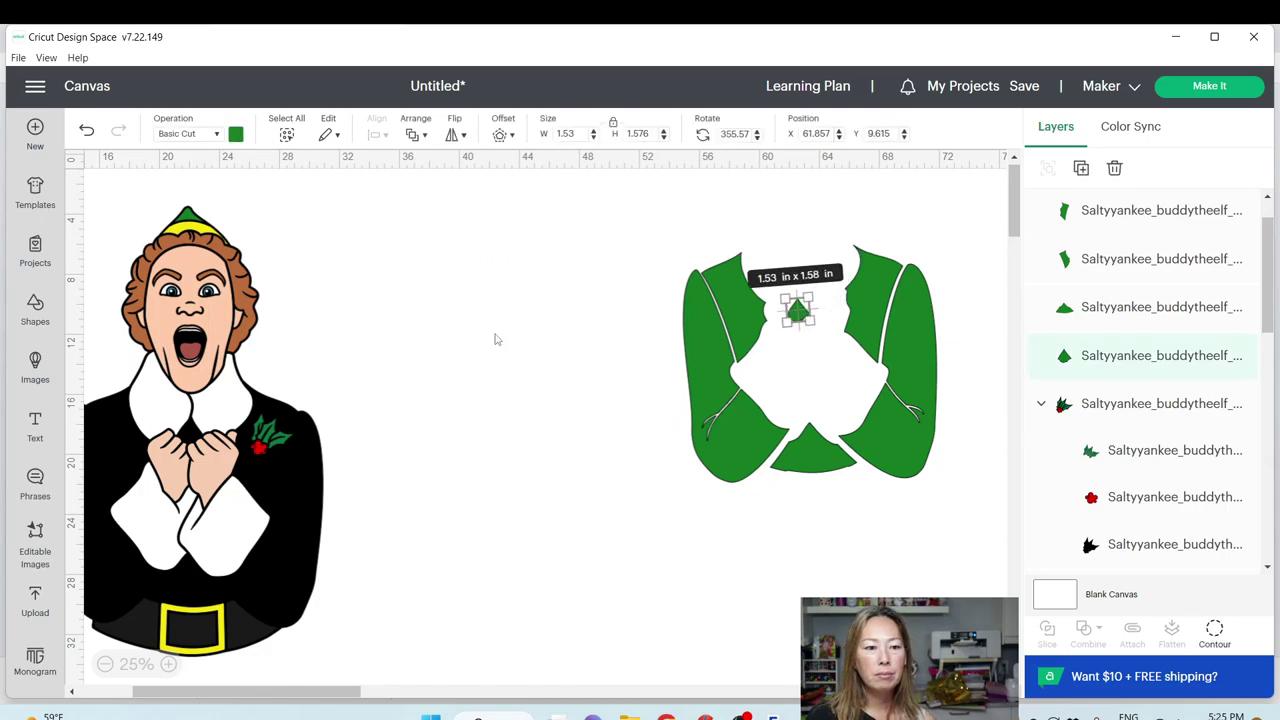
Move the holly group off the coat into empty space, ungroup it, and separate its green leaves and black backing
left_click(352, 338)
left_click_drag(285, 450, 547, 256)
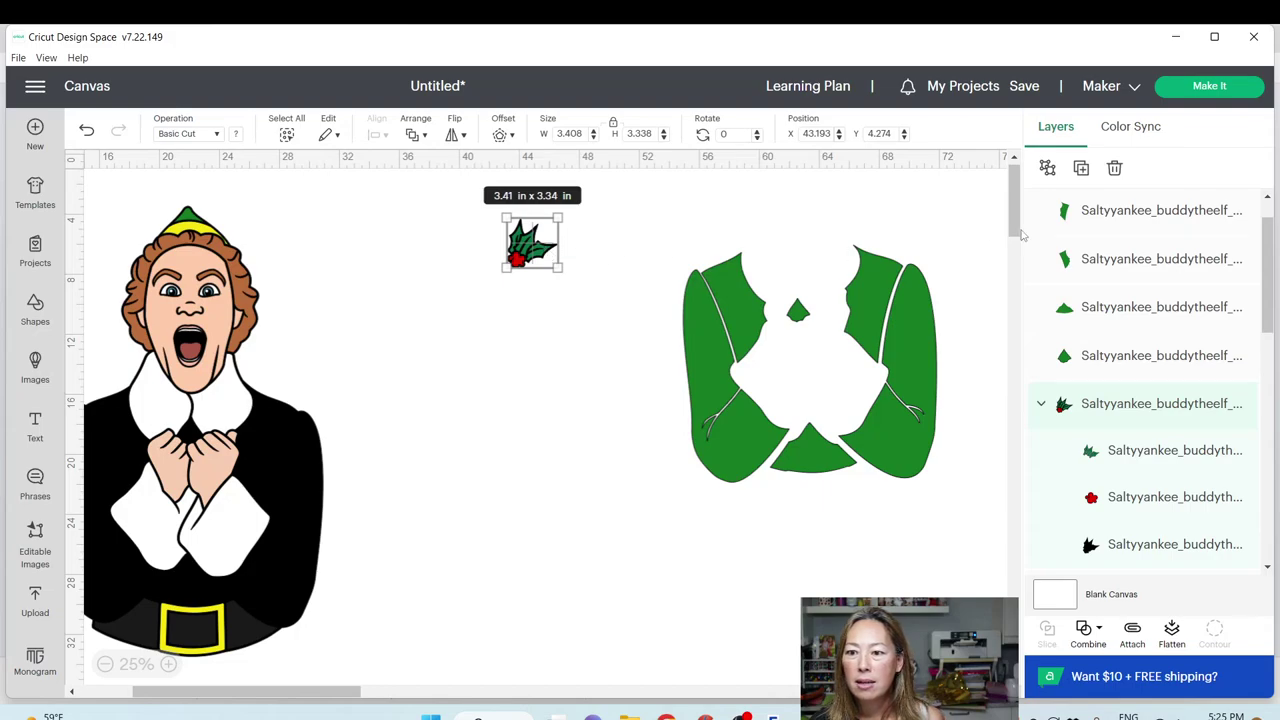
left_click(1047, 167)
left_click_drag(536, 255, 613, 237)
left_click(643, 237)
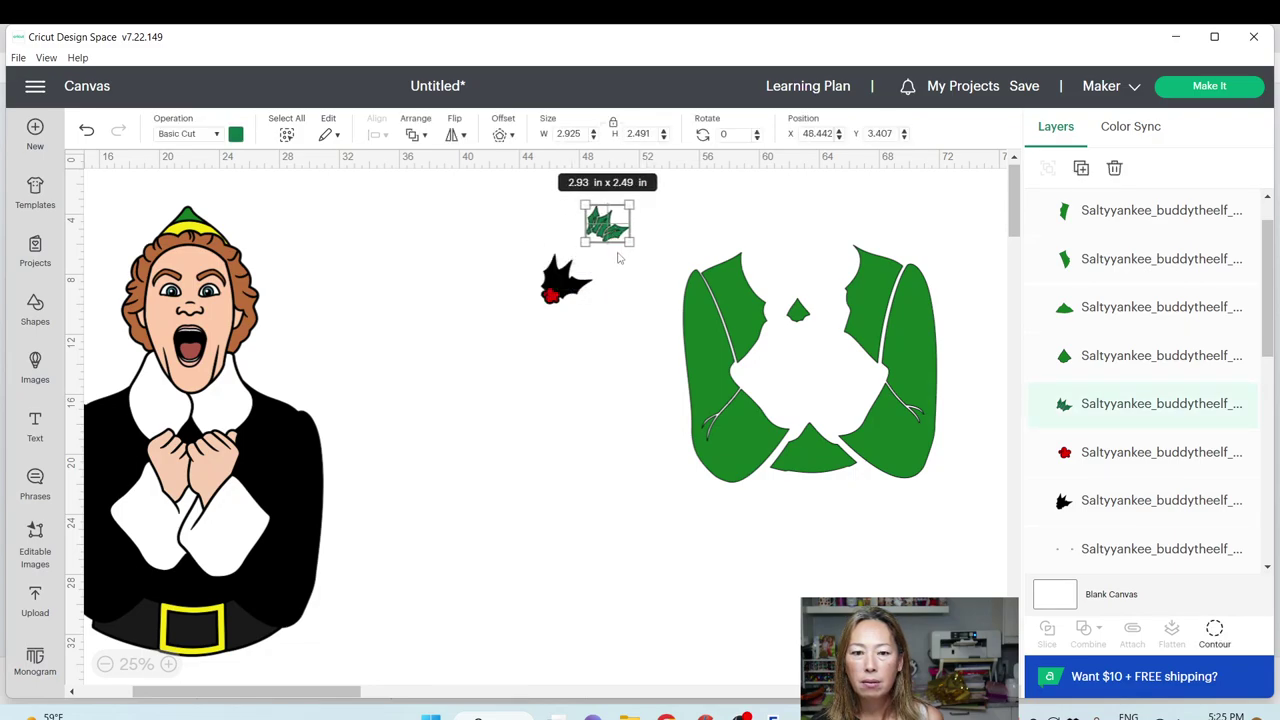
mouse_move(570, 291)
left_mouse_down()
mouse_move(608, 285)
mouse_move(594, 283)
left_mouse_up()
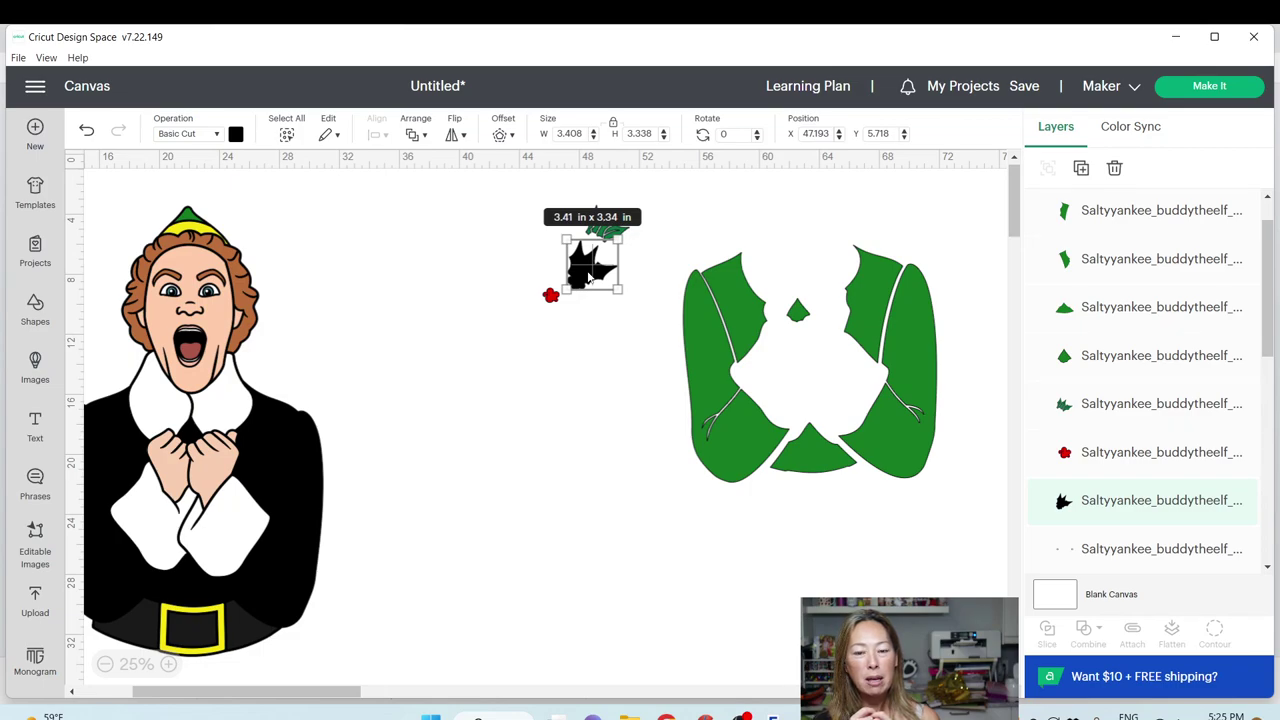
Duplicate the green holly leaves and place both the original and the copy on the black holly backing
left_click(539, 283)
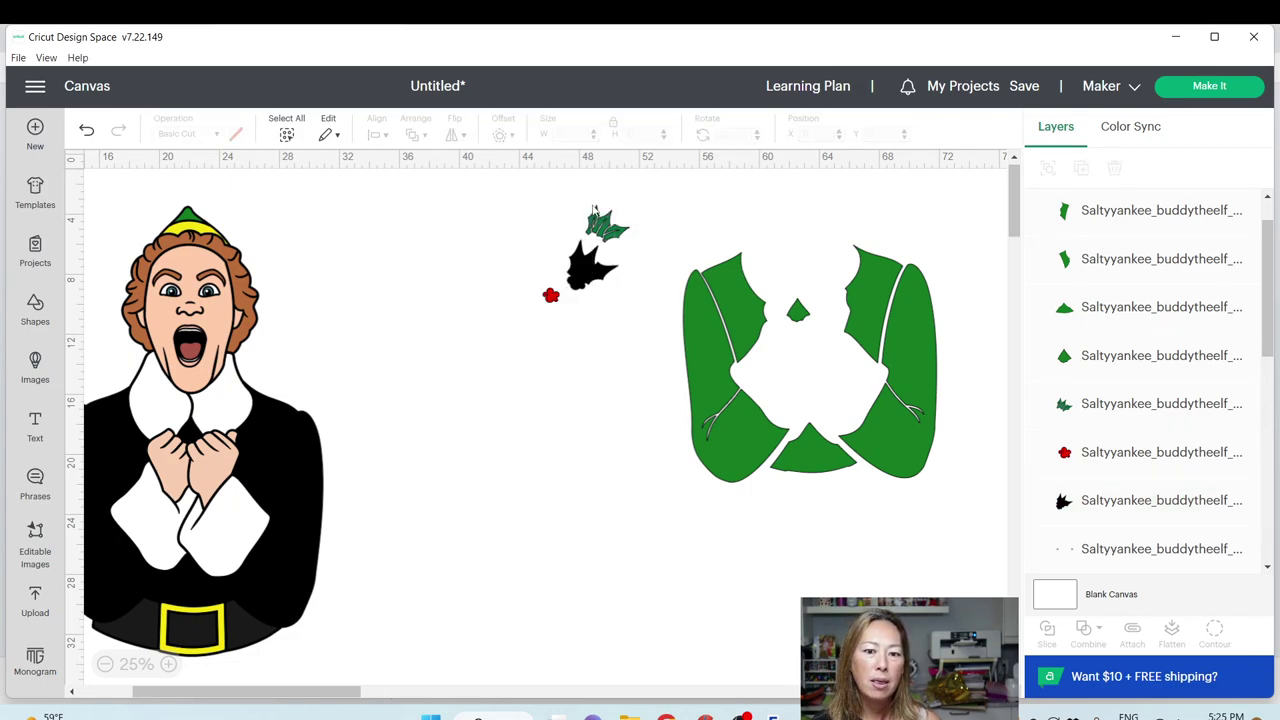
left_click_drag(582, 198, 627, 240)
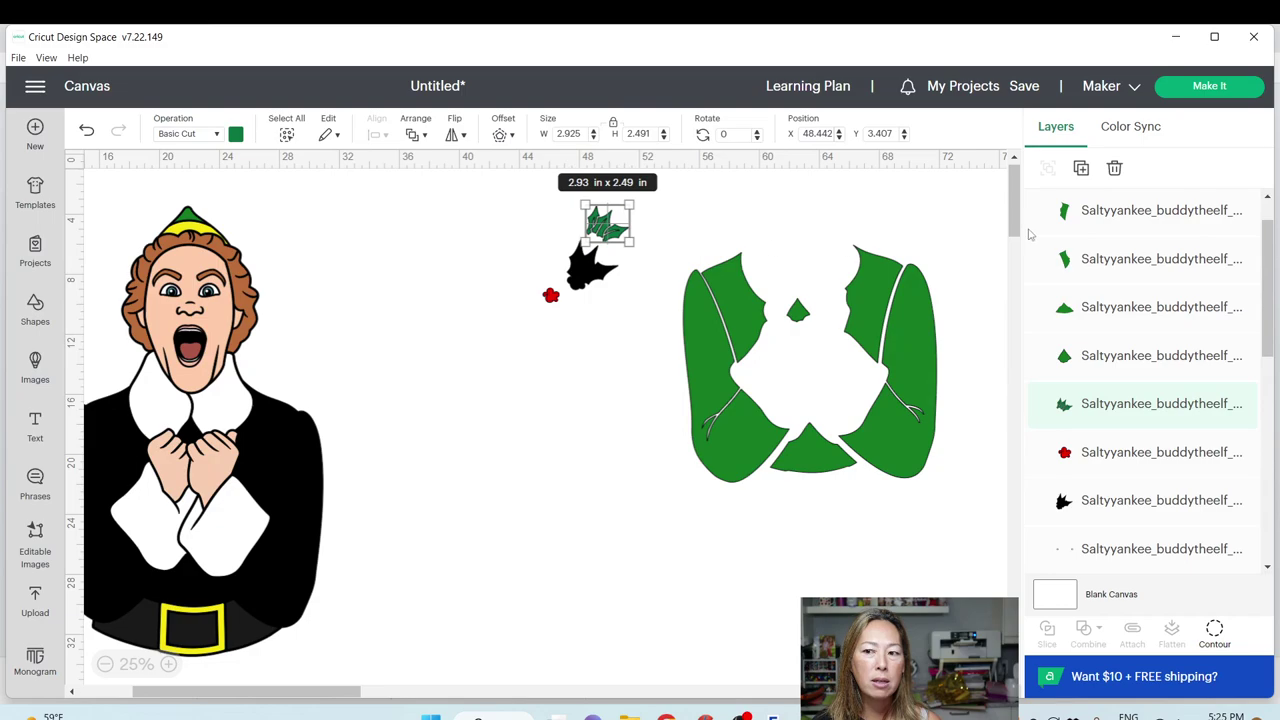
left_click(1081, 170)
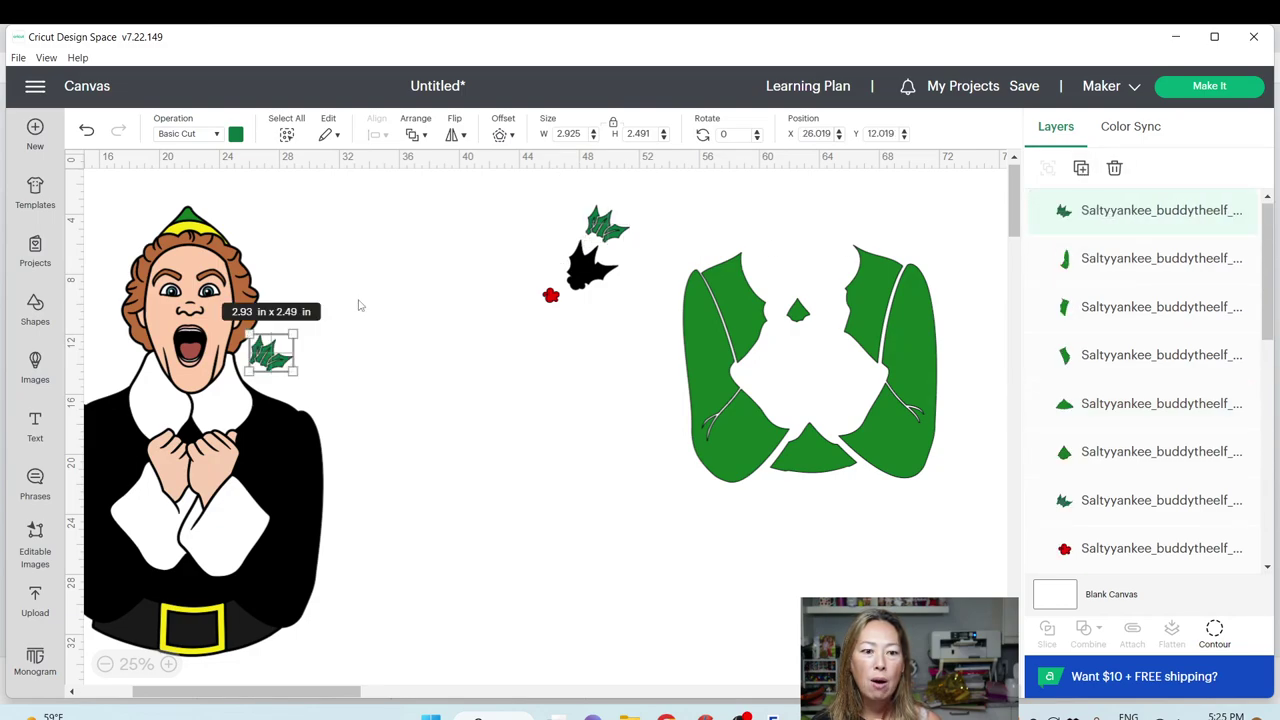
left_click_drag(624, 237, 609, 278)
left_click_drag(272, 360, 593, 283)
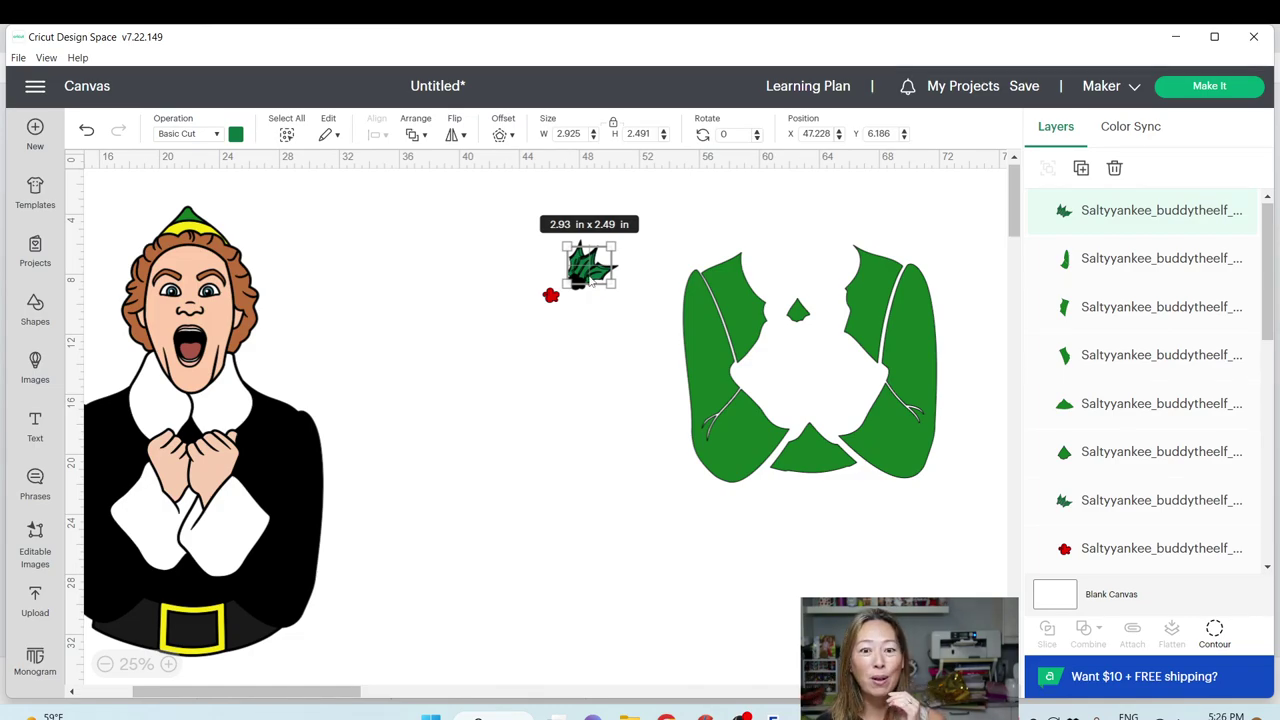
Move the skin-tone face layer off the figure to open canvas beside the holly, at about X 37.02, Y 3.45 in
left_click(236, 283)
left_click_drag(236, 283, 416, 258)
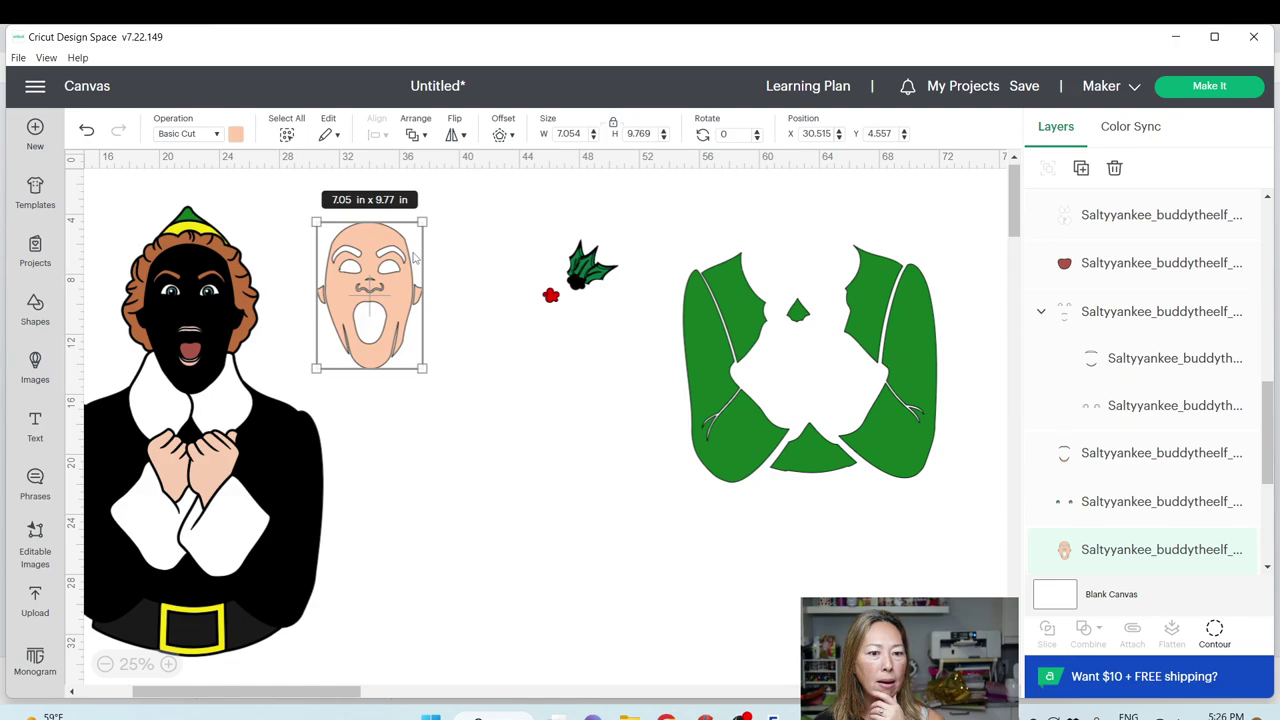
left_click_drag(382, 282, 477, 265)
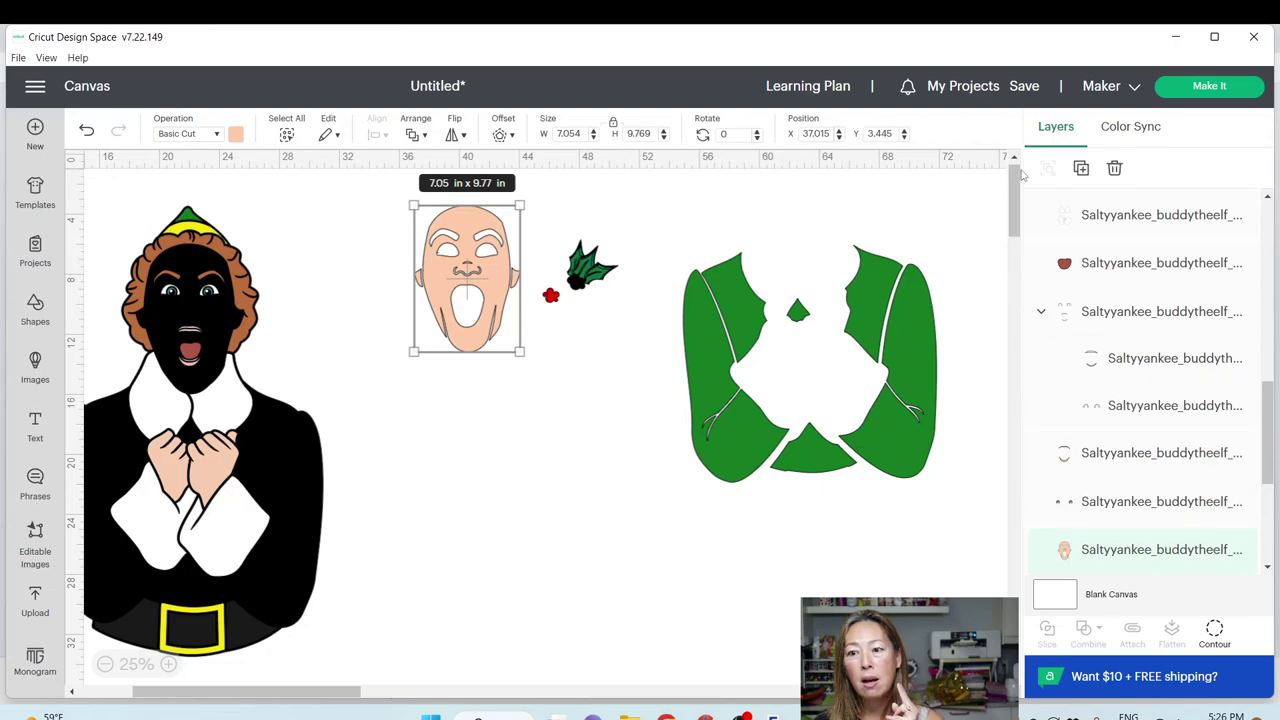
Duplicate the face layer, hide all contours on the copy, and place the solid copy below the original face
left_click(1081, 168)
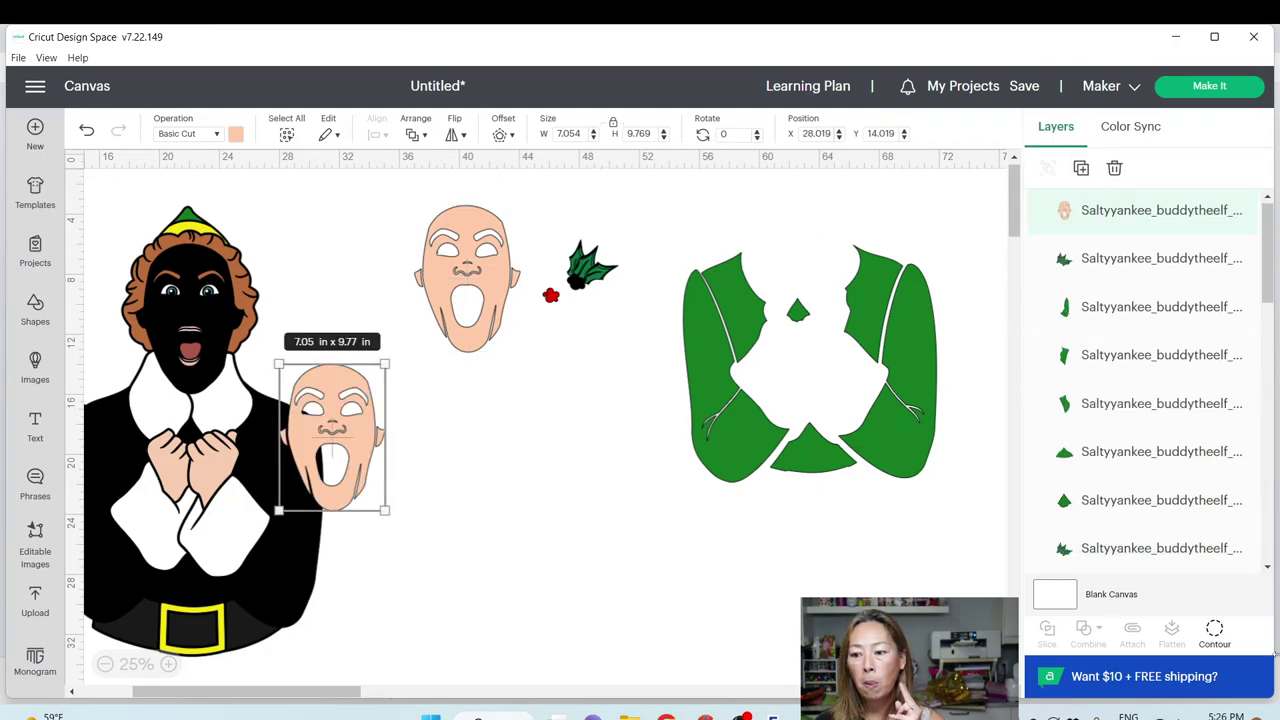
left_click(1214, 630)
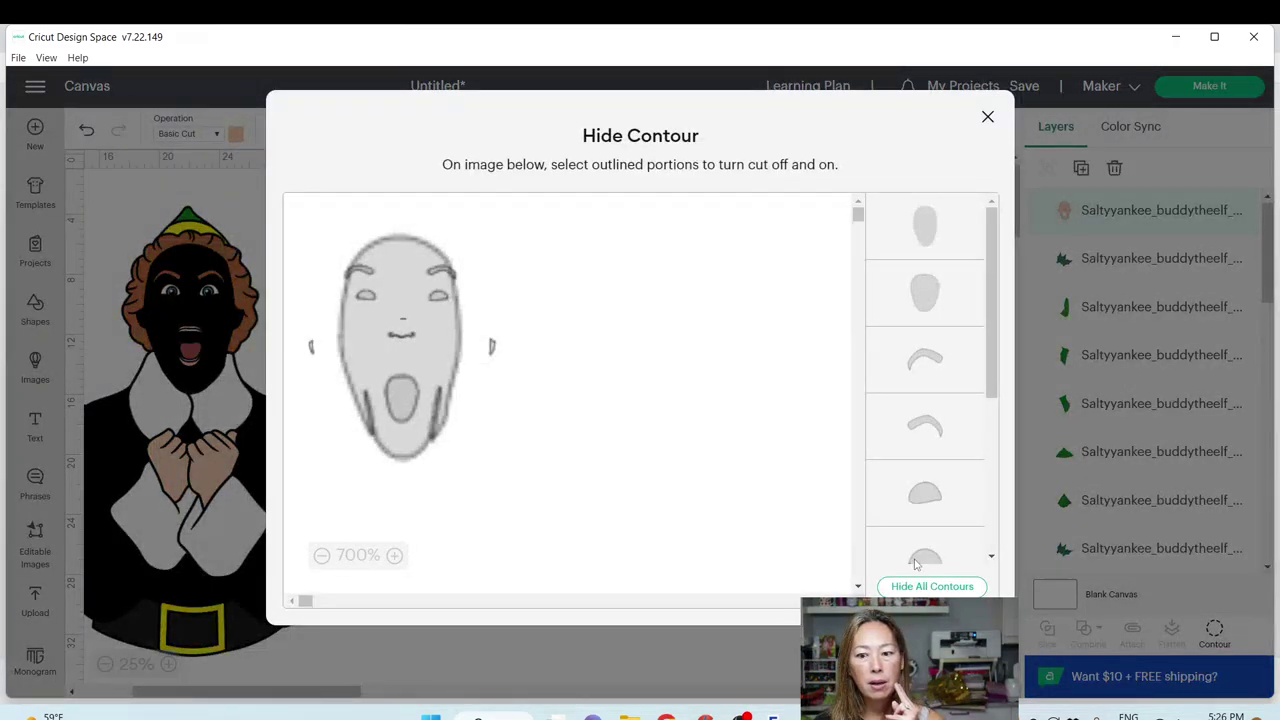
left_click(931, 587)
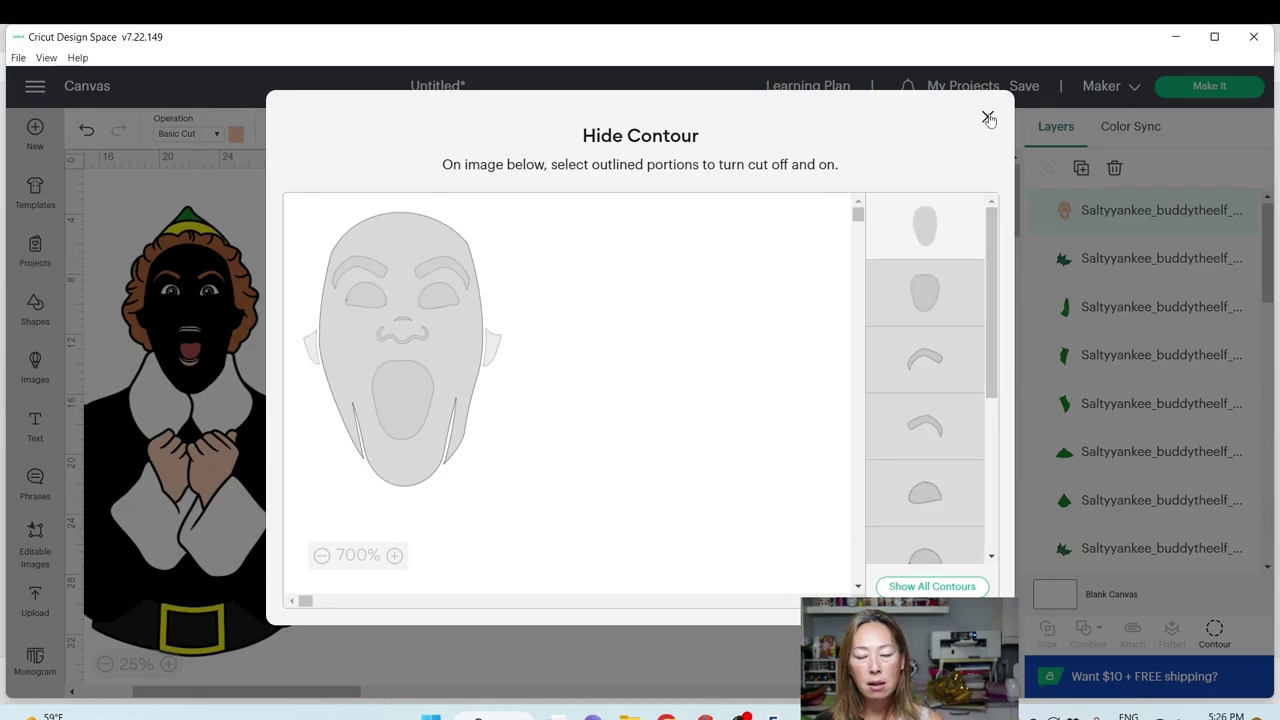
left_click(988, 117)
left_click_drag(370, 432, 509, 469)
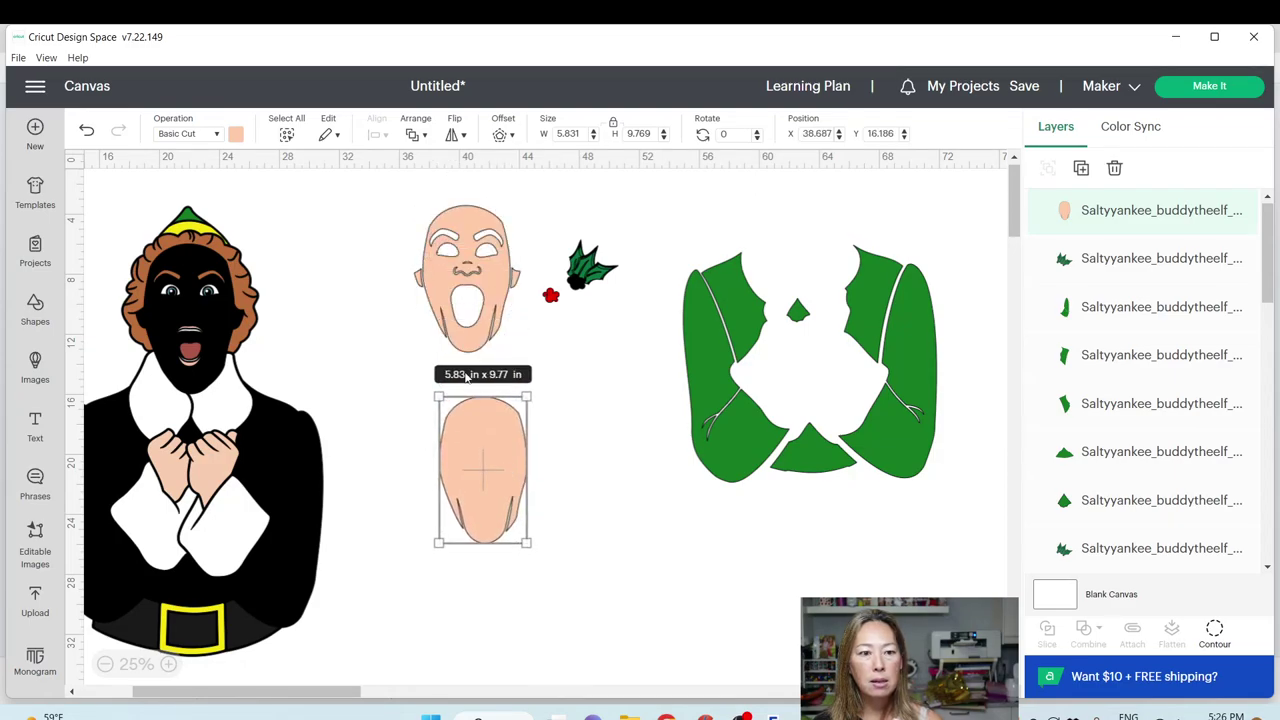
Recolor the solid face copy black, send it to the back, and align it behind the skin-tone face as backing
left_click(236, 135)
left_click(250, 207)
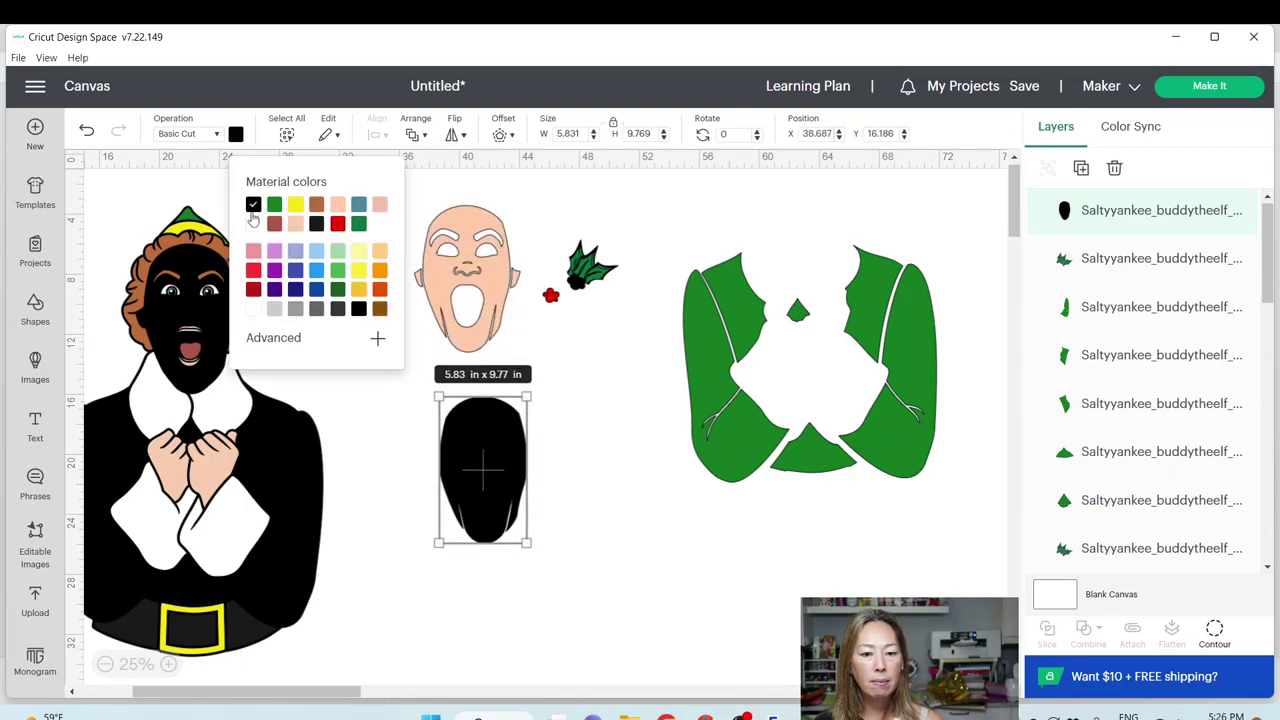
left_click(416, 134)
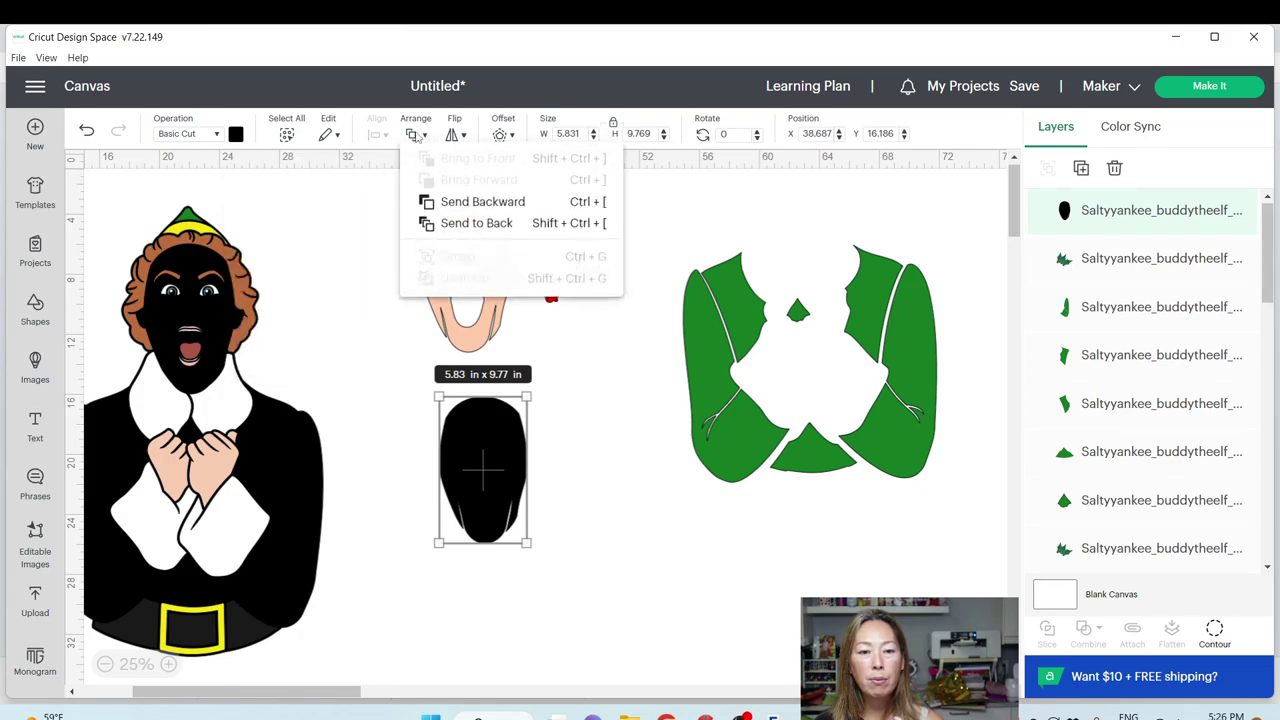
left_click(462, 228)
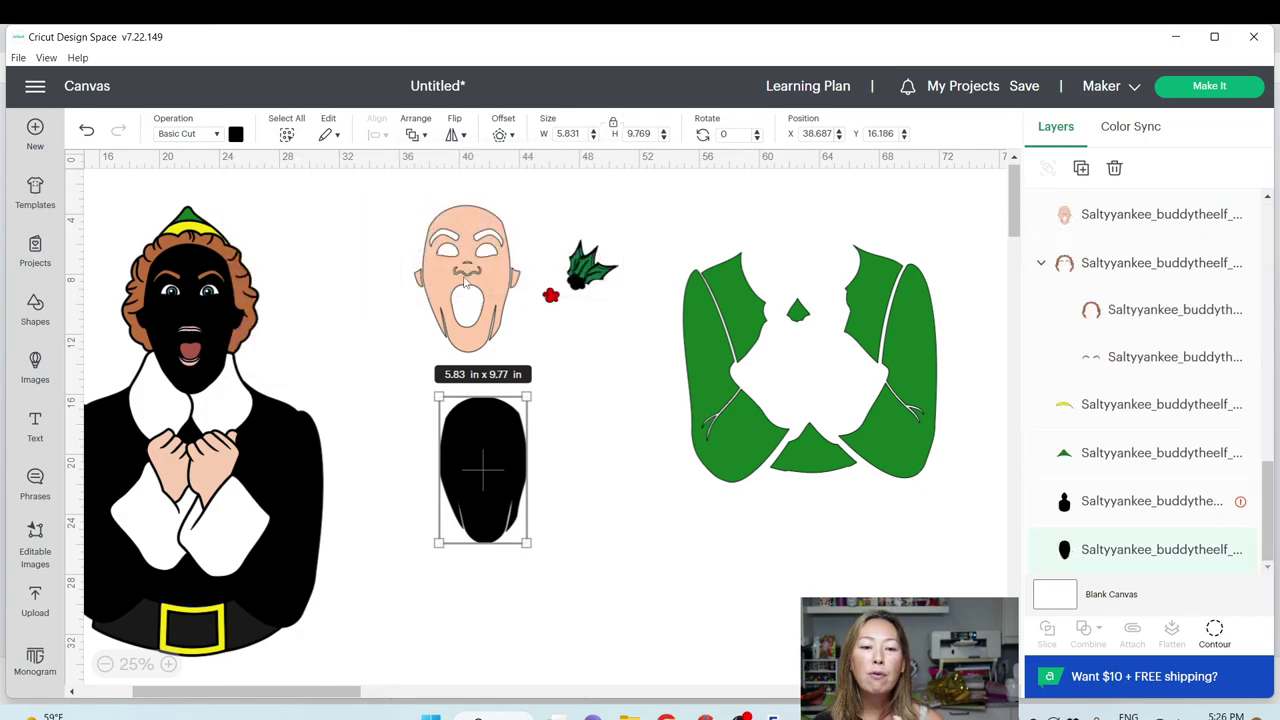
left_click_drag(491, 449, 481, 291)
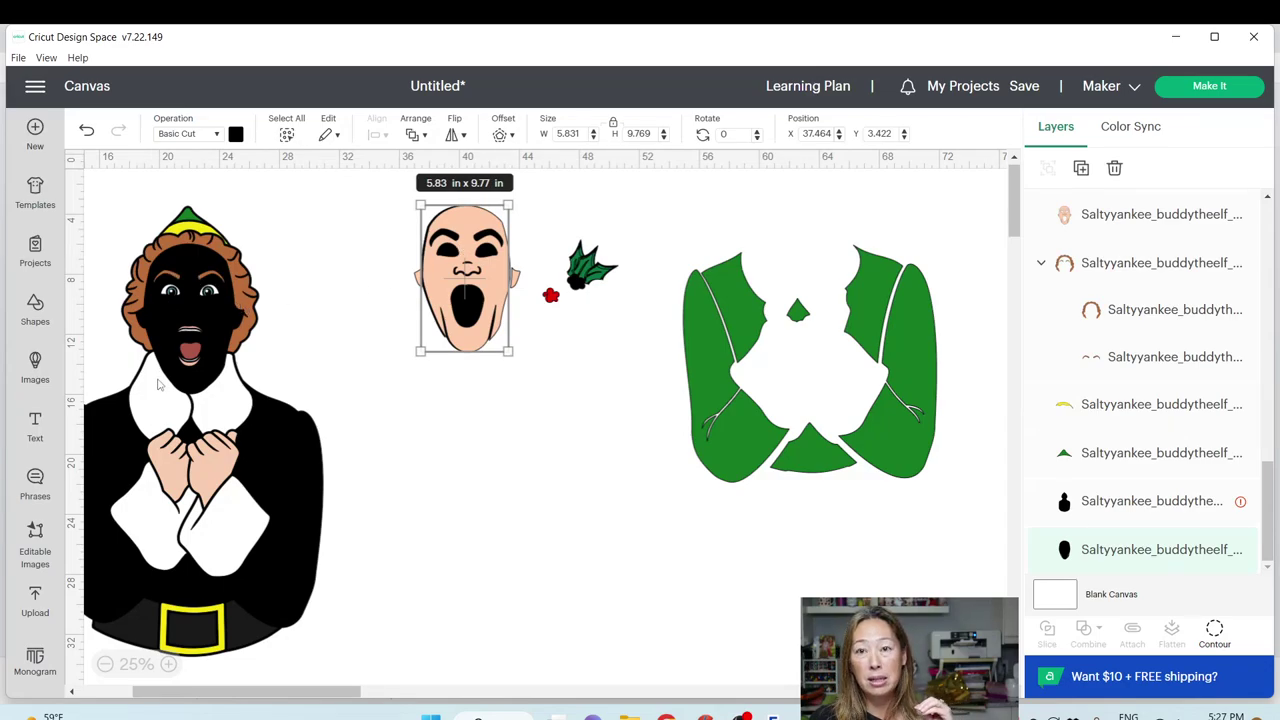
Pull the full-body black backing, the black belt layer and the yellow buckle off the figure, setting the belt below the face
left_click(248, 430)
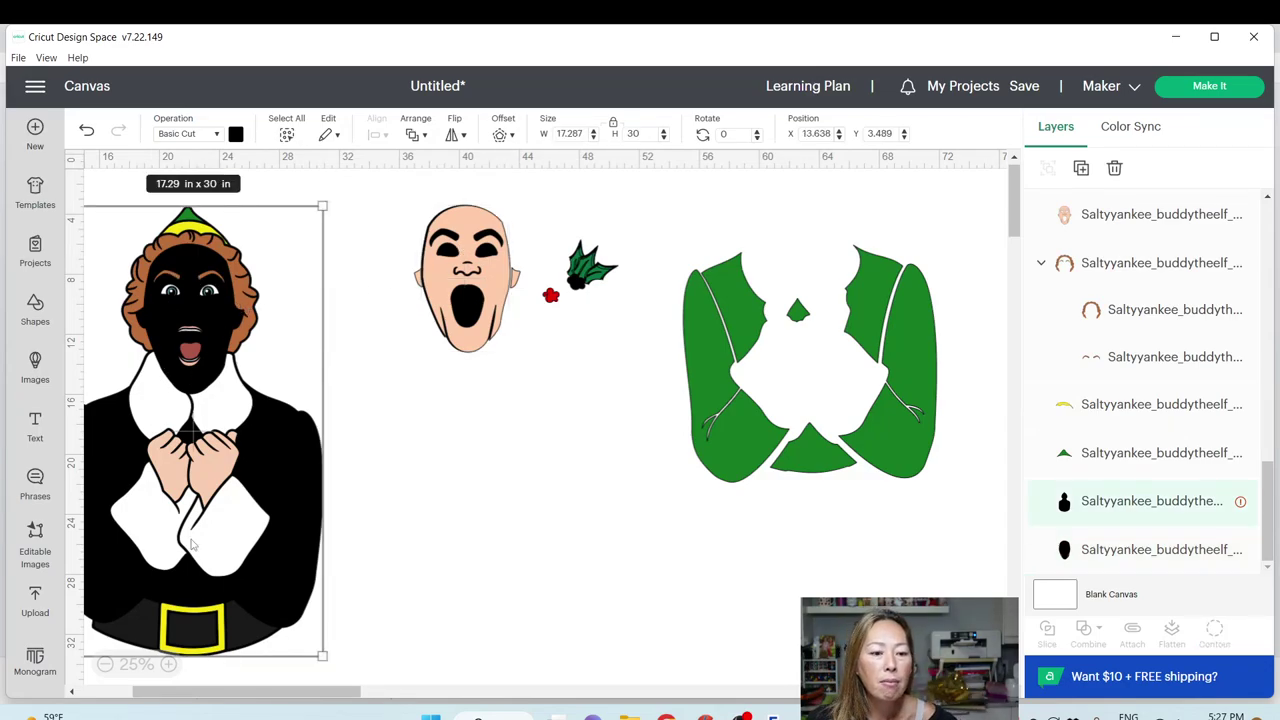
left_click_drag(220, 342, 110, 718)
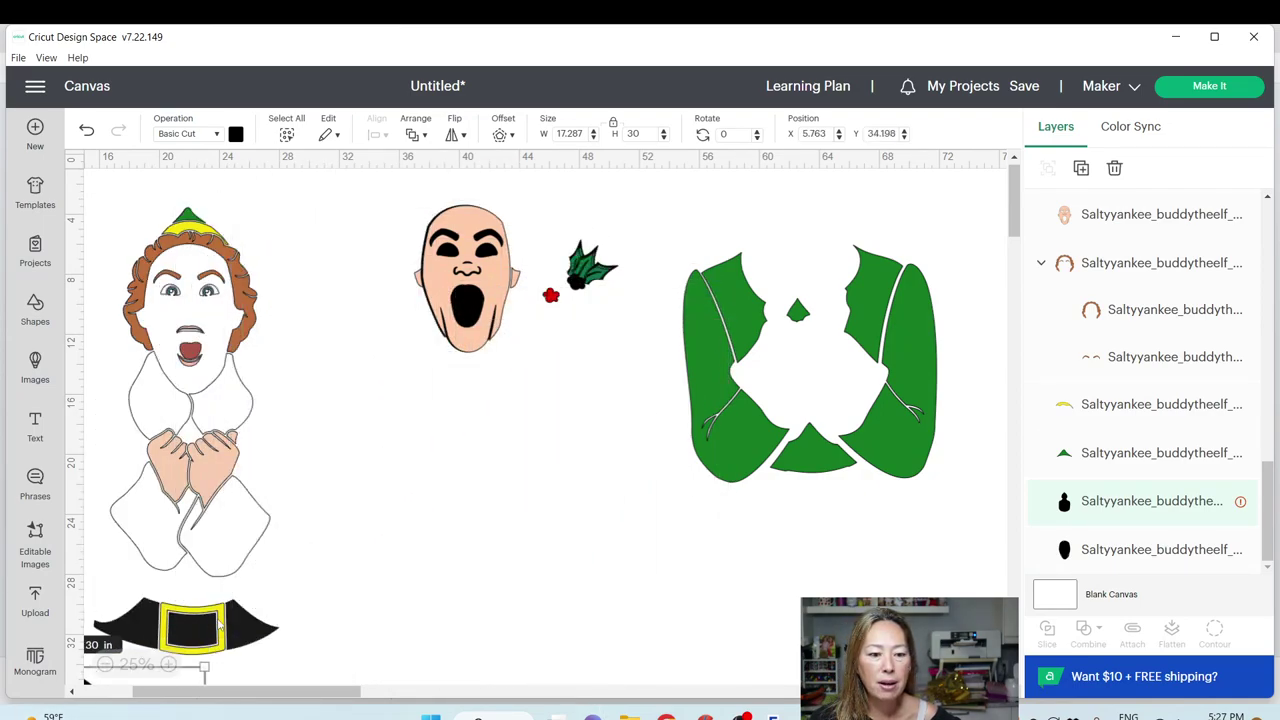
left_click(257, 619)
left_click_drag(257, 619, 559, 425)
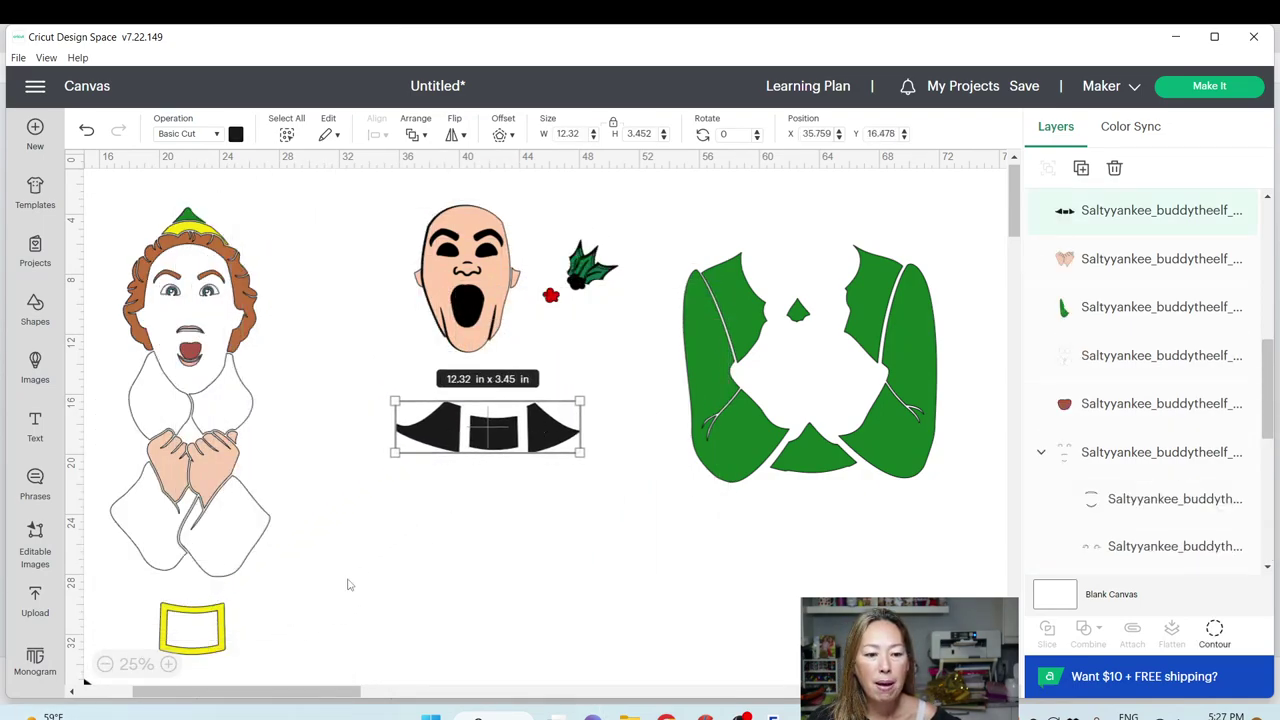
left_click(218, 625)
left_click_drag(222, 625, 585, 304)
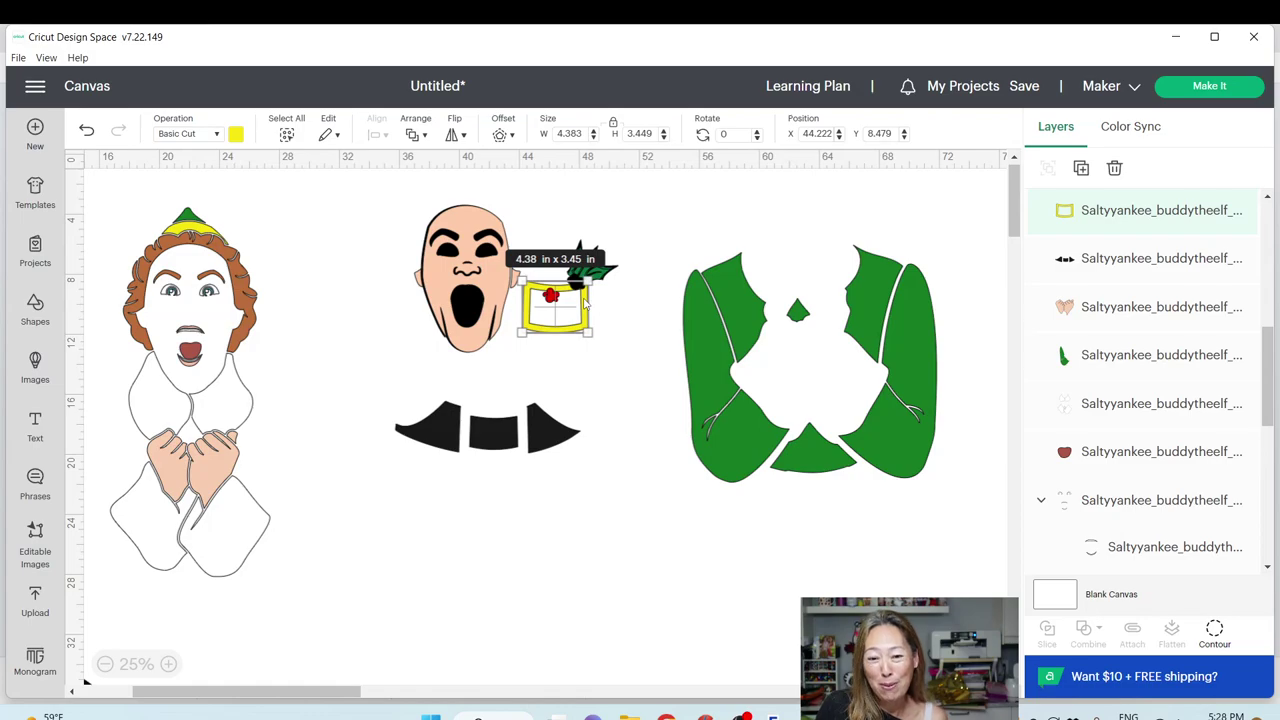
Insert a square, enlarge it to about 15.82 in, and move it clear of the black belt pieces
left_click(443, 428)
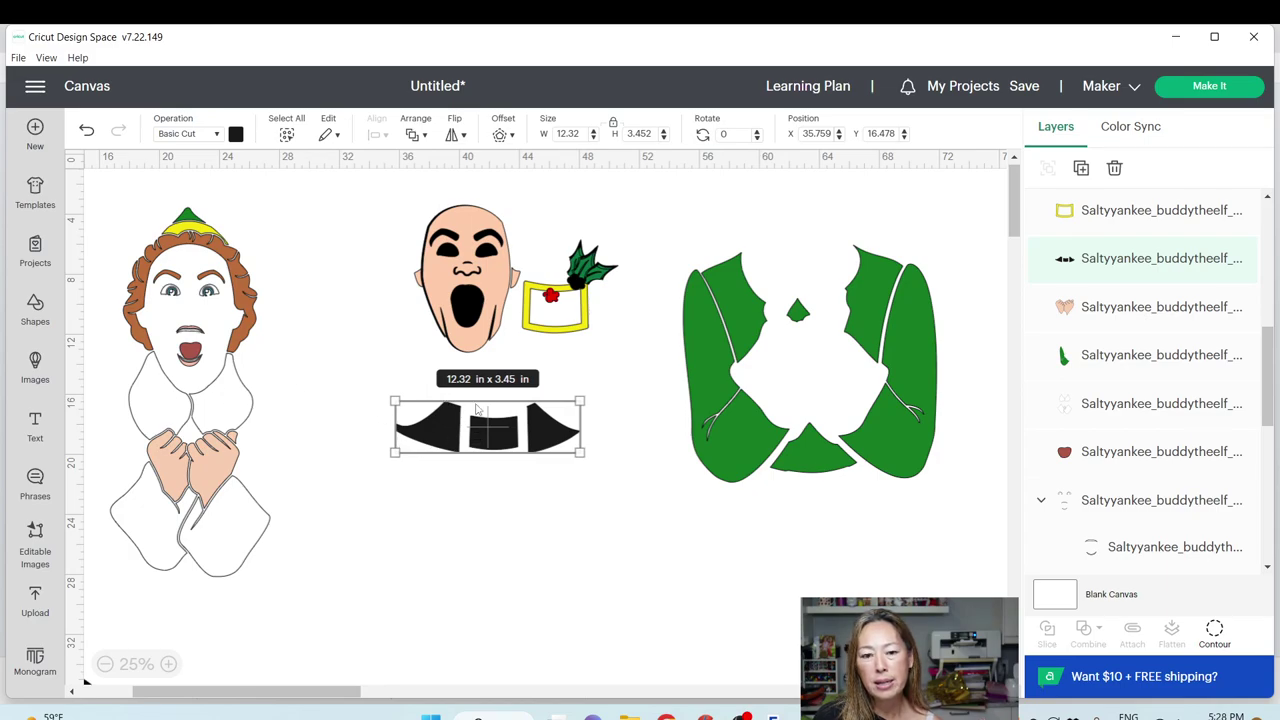
left_click(35, 308)
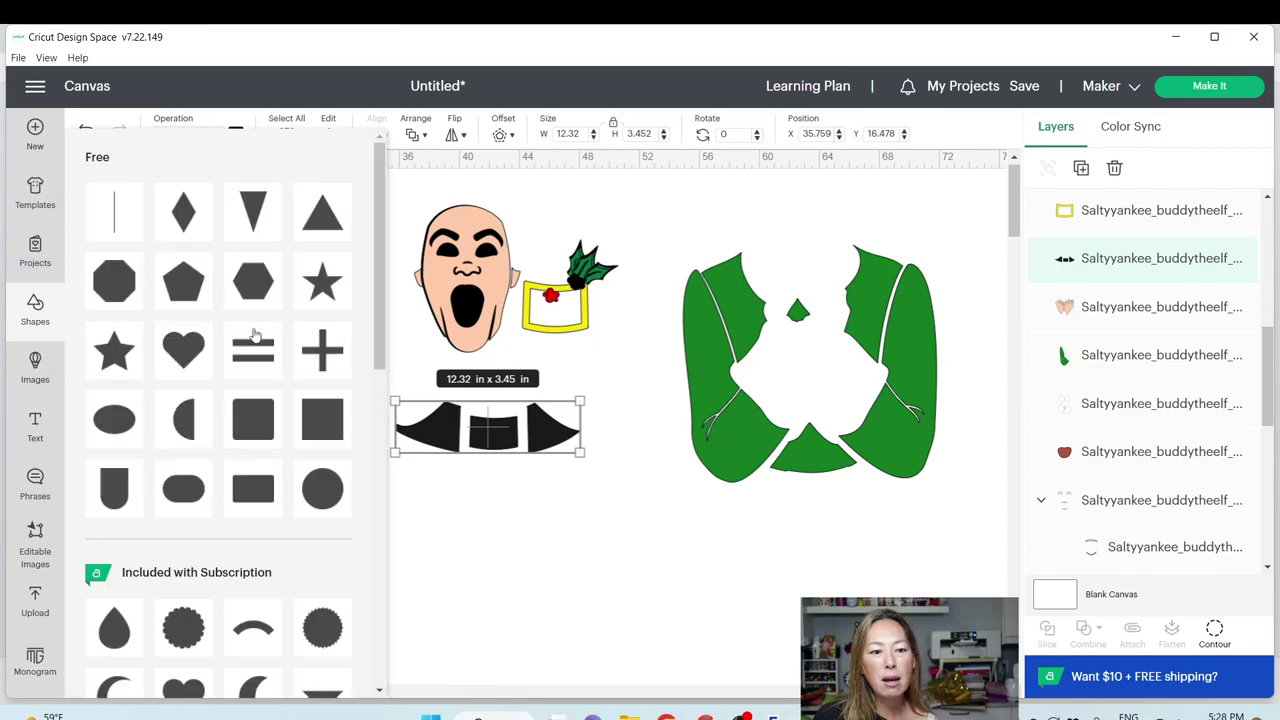
key("Escape")
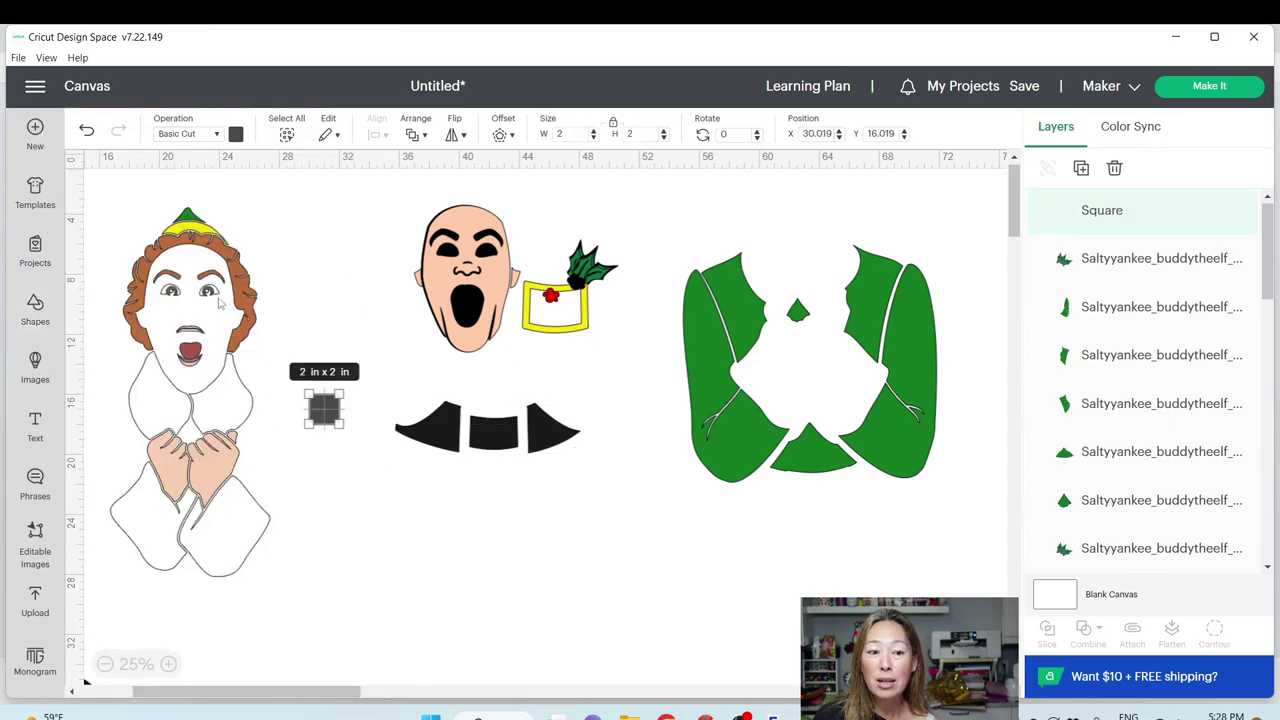
left_click_drag(339, 424, 548, 633)
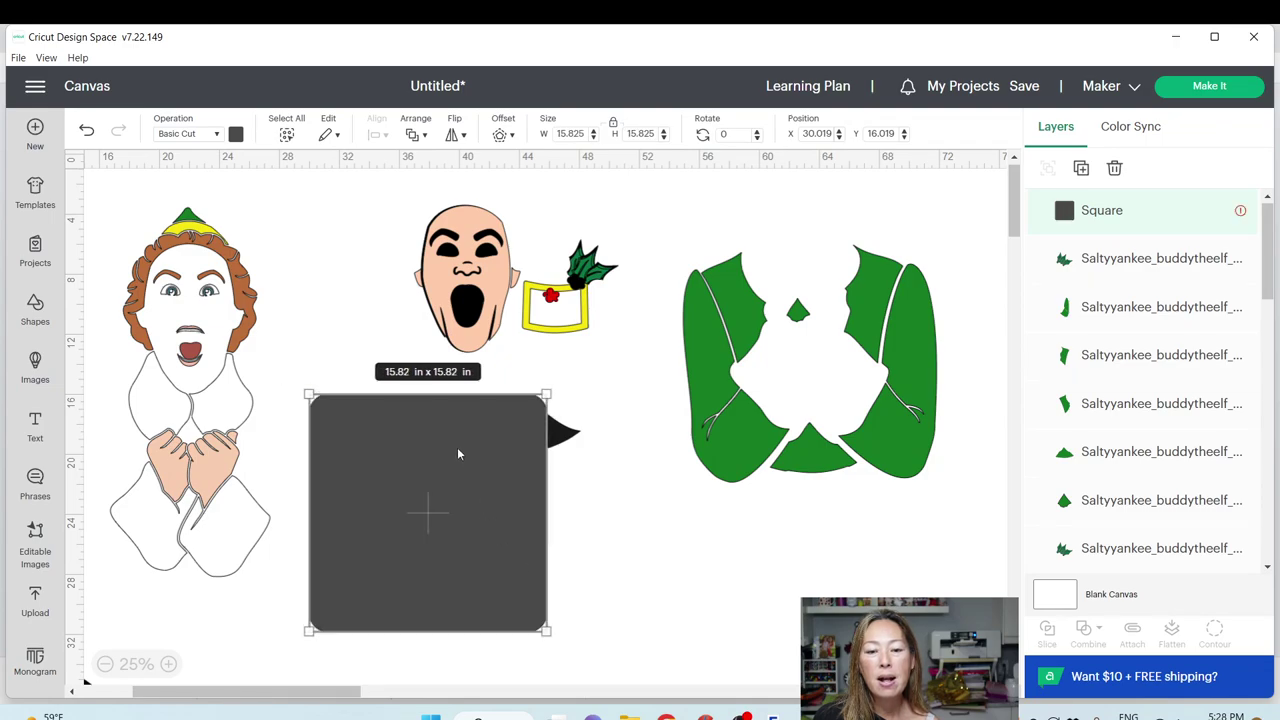
left_click_drag(458, 446, 436, 670)
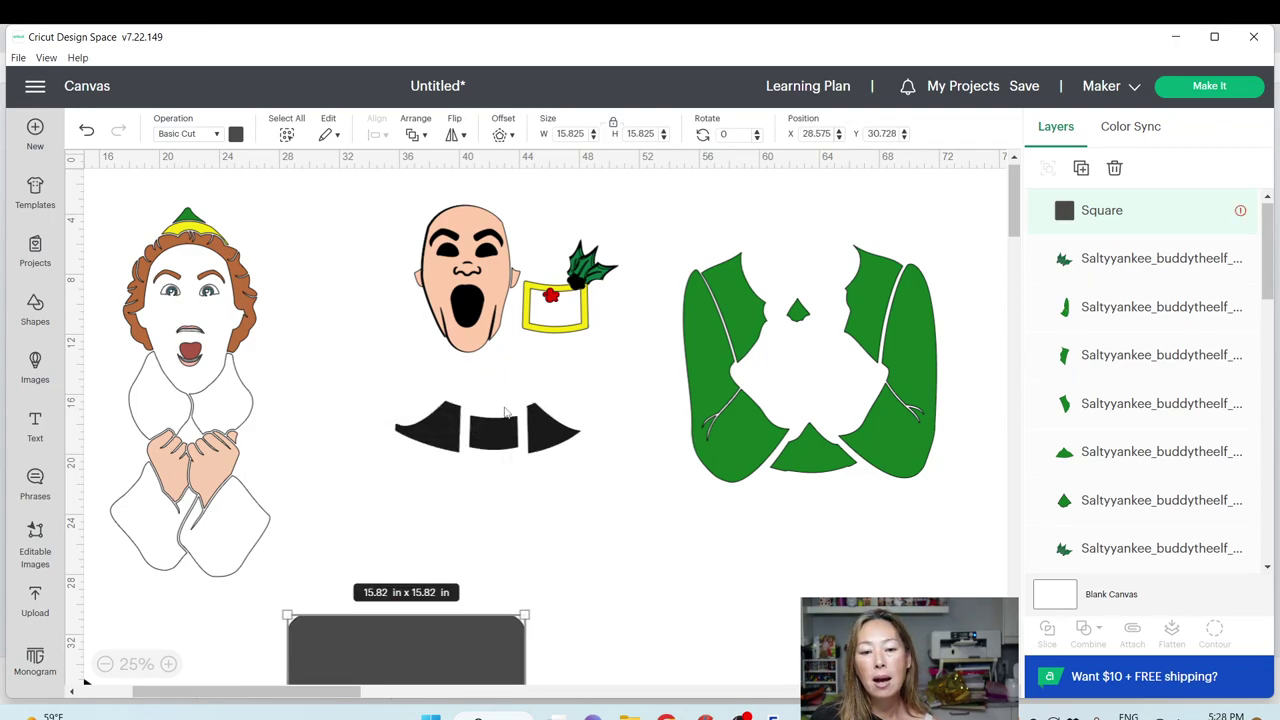
Shift the belt layer aside, cover only its right-side piece with the square, and slice the two shapes
left_click_drag(478, 447, 412, 447)
left_click_drag(442, 627, 616, 400)
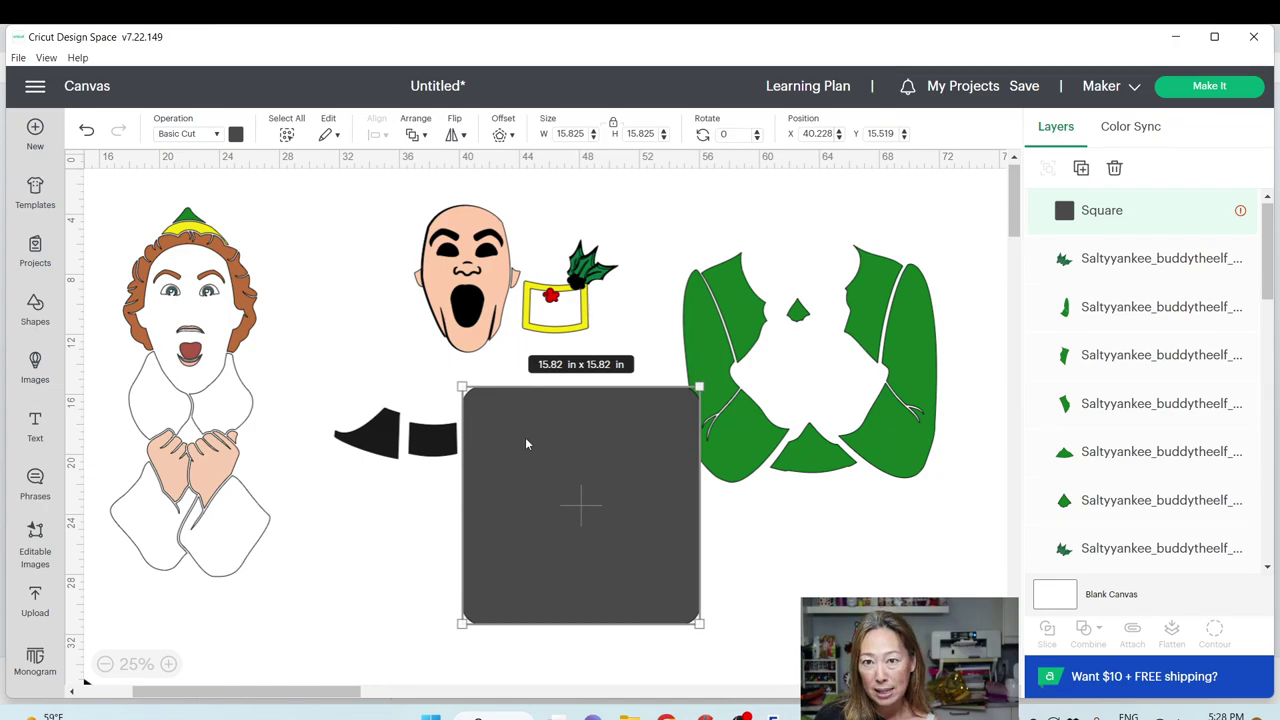
left_click_drag(520, 657, 386, 432)
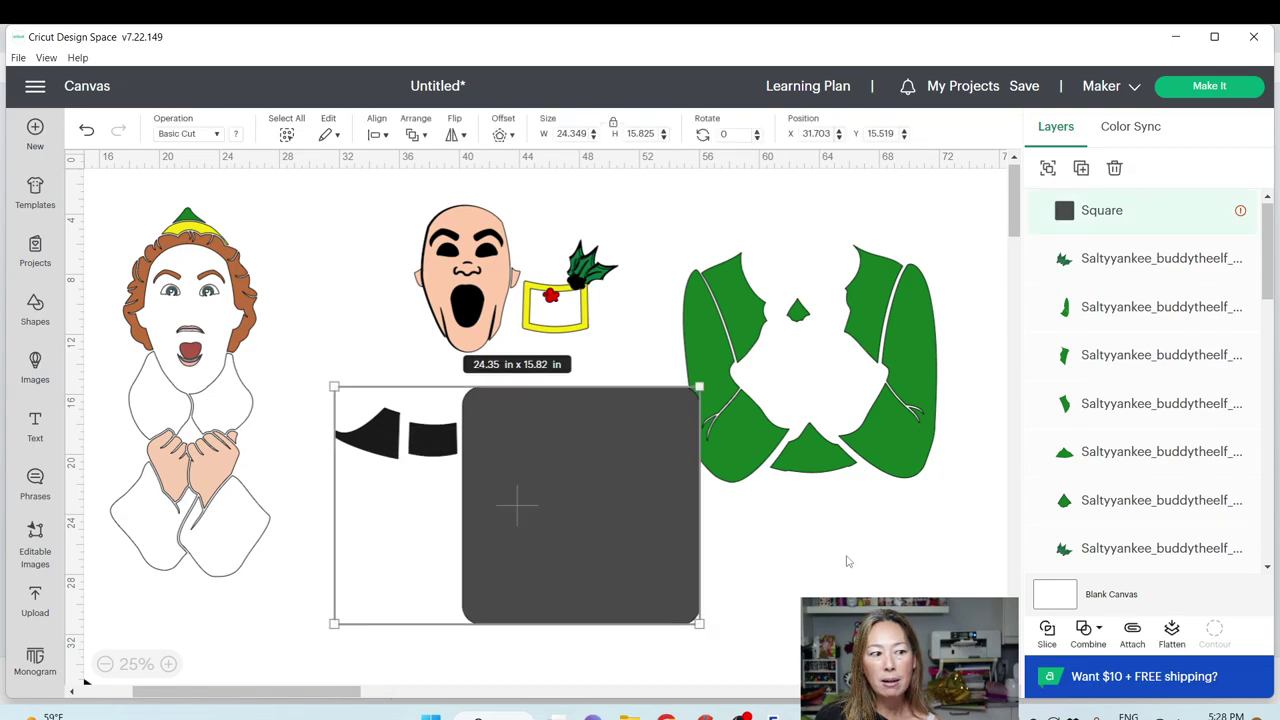
left_click(1048, 632)
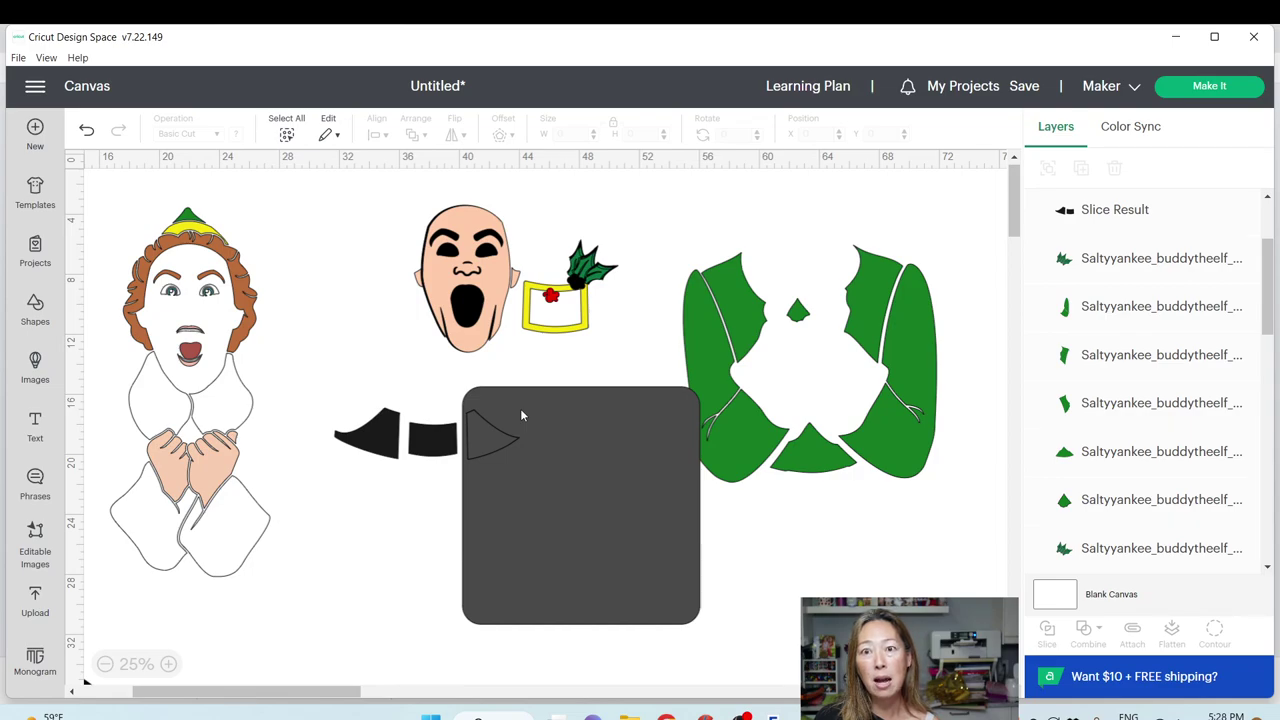
Separate the slice results, keep the black right-side belt piece near the buckle, and delete the gray overlap scrap
left_click_drag(570, 418, 742, 528)
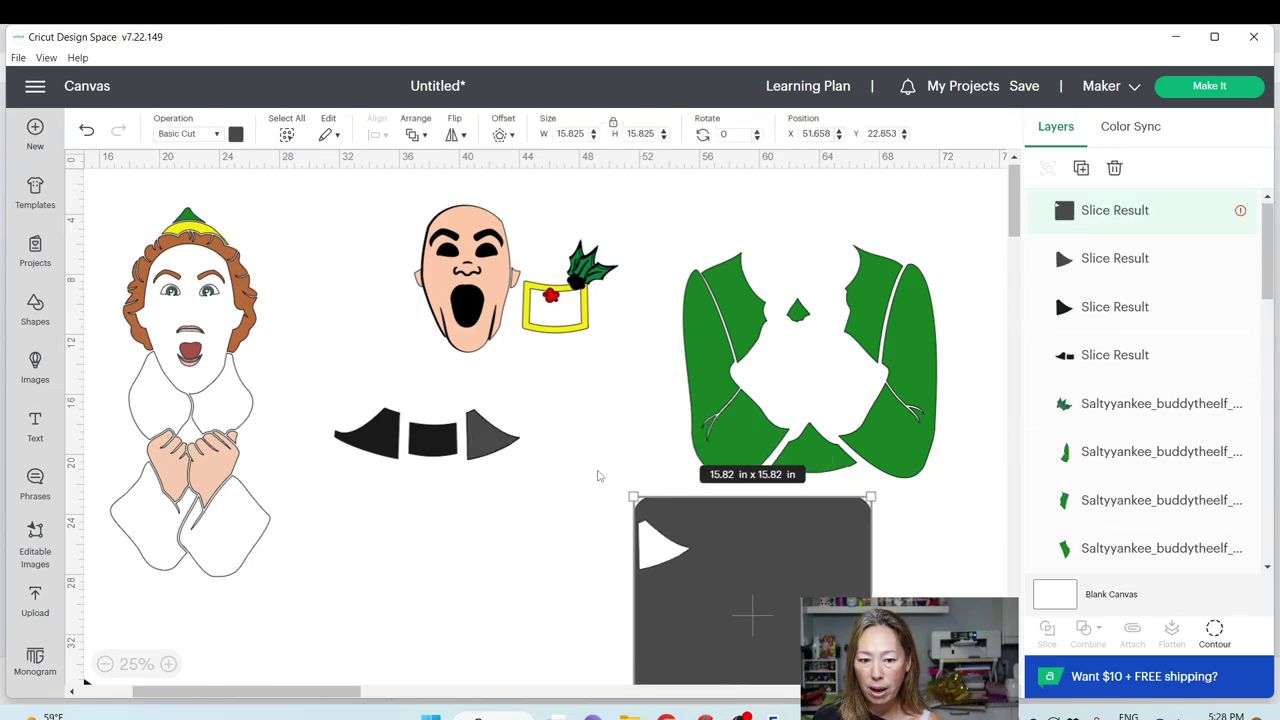
left_click_drag(500, 437, 586, 381)
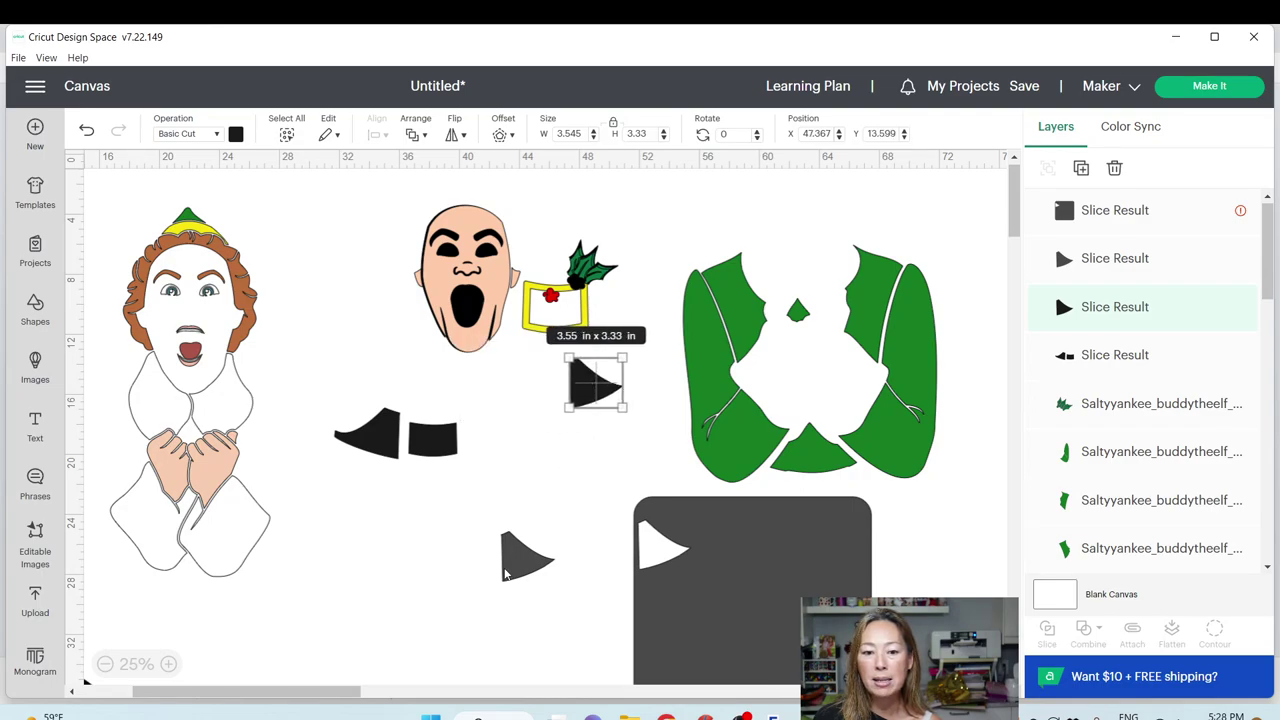
left_click(522, 568)
key("Delete")
Cover the belt's center piece with the square, slice it from the left-side piece, and pull the gray overlap scrap aside
left_click_drag(731, 597, 566, 467)
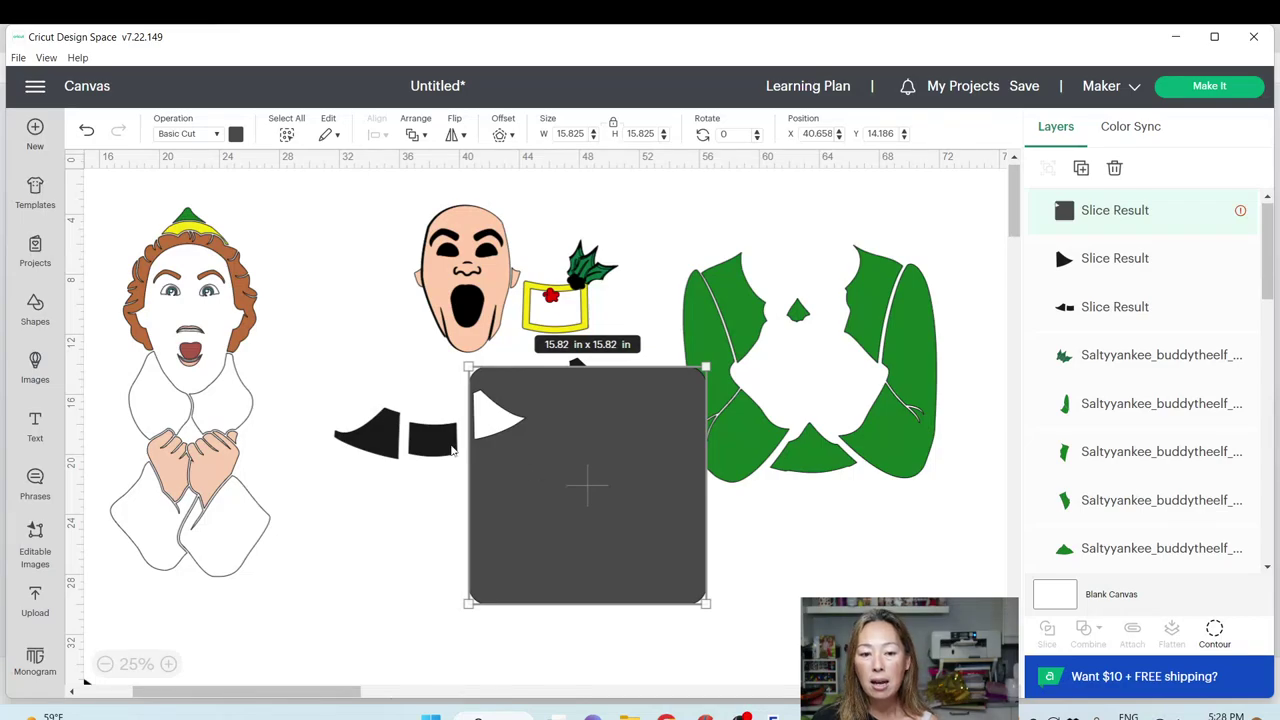
left_click_drag(383, 436, 492, 511)
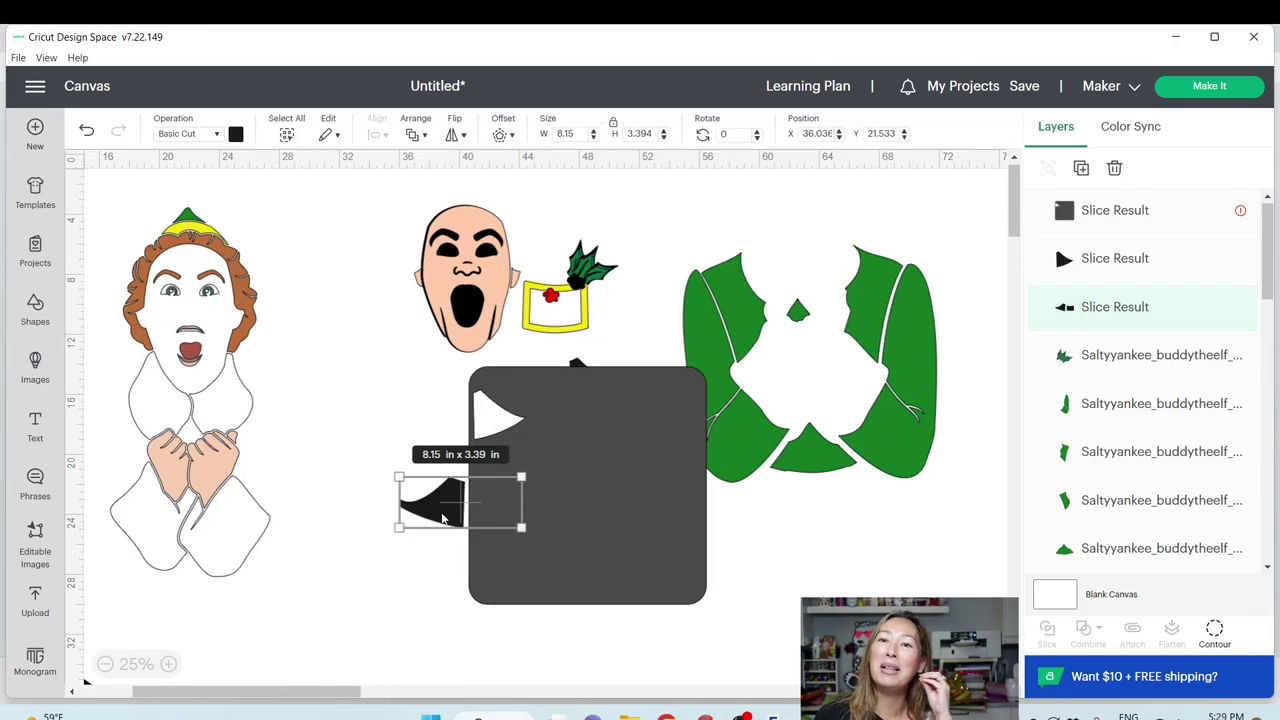
left_click(536, 656)
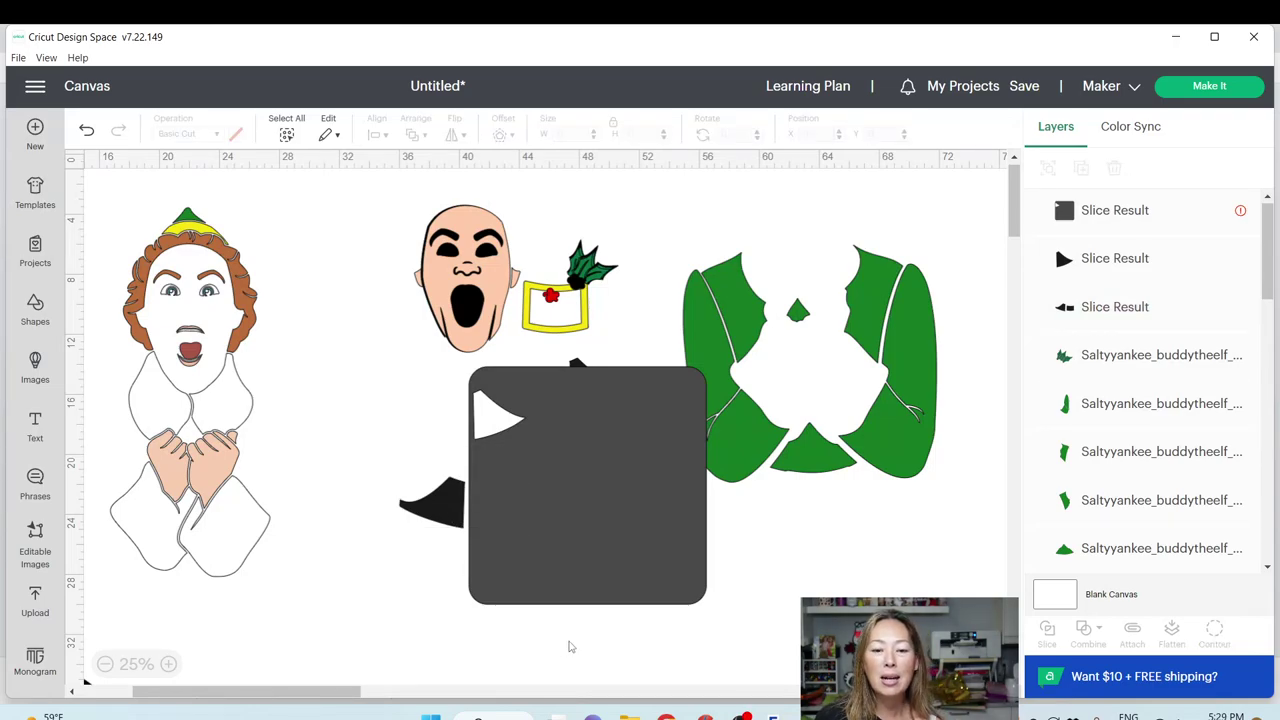
left_click_drag(585, 648, 690, 612)
left_click(1050, 632)
left_click(490, 512)
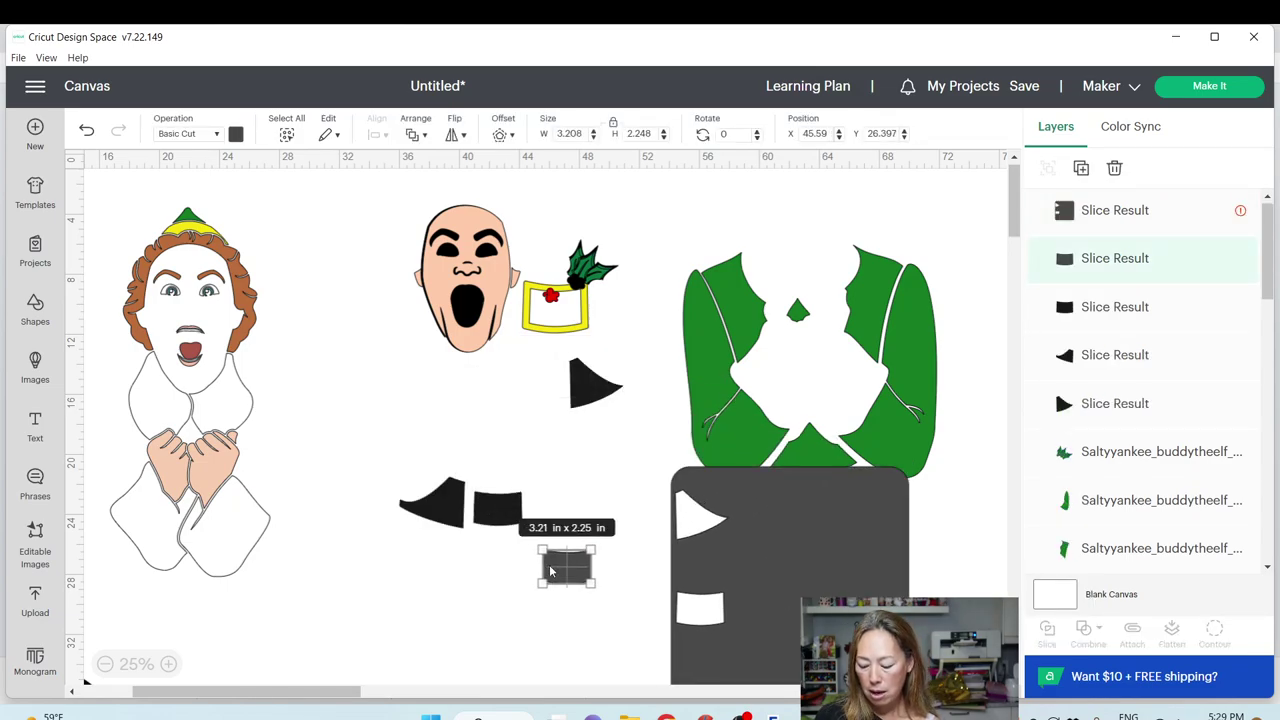
Delete the gray overlap scrap and gather the three black belt pieces around the yellow buckle beside the face
key("Delete")
left_click_drag(507, 512, 550, 392)
left_click_drag(454, 517, 544, 255)
left_click_drag(590, 398, 543, 398)
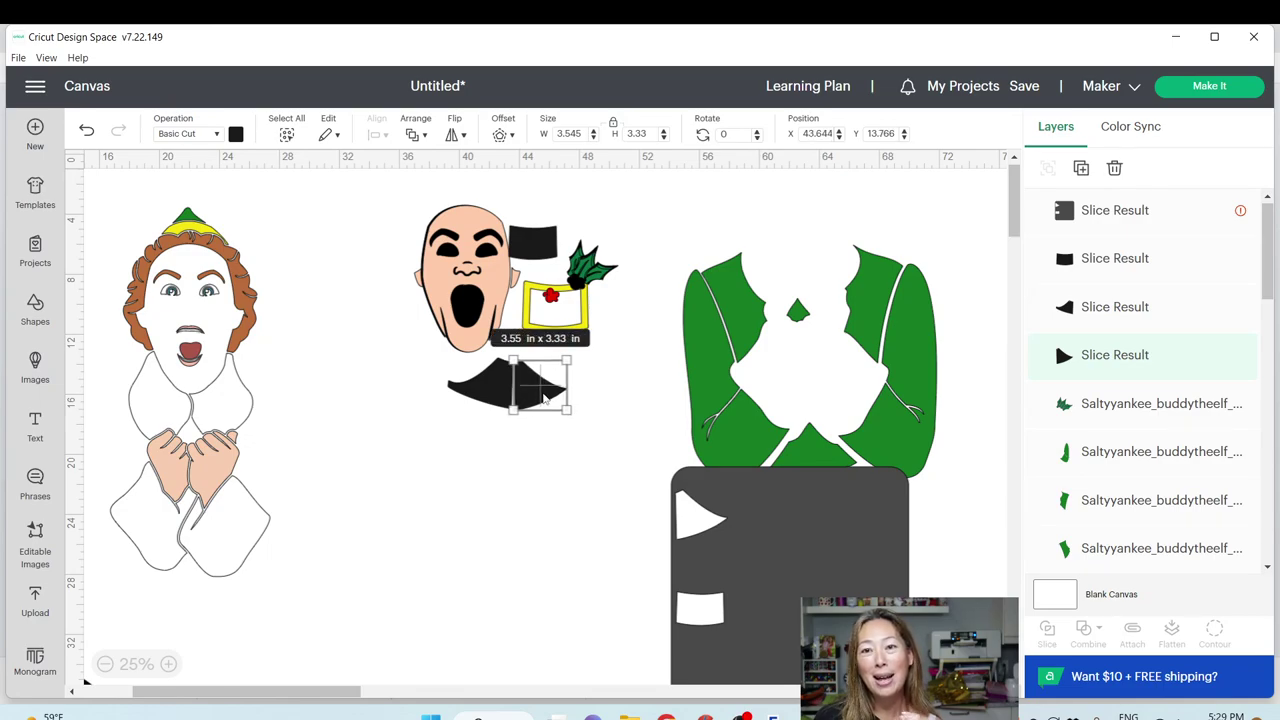
mouse_move(543, 392)
left_mouse_down()
mouse_move(561, 392)
mouse_move(525, 400)
left_mouse_up()
Move the hands by the belt pieces and the hair beside the face, and pull the tongue and white layer clear of the remaining face parts
left_click_drag(219, 457, 589, 372)
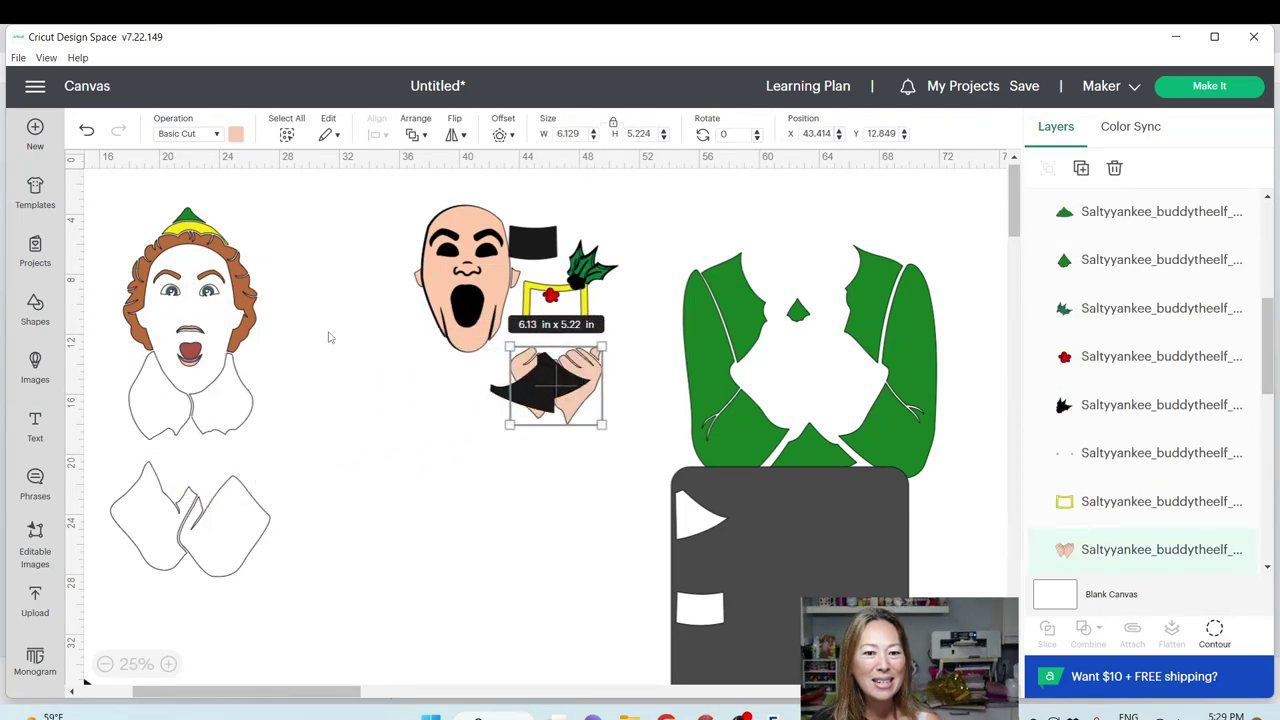
left_click_drag(246, 300, 406, 243)
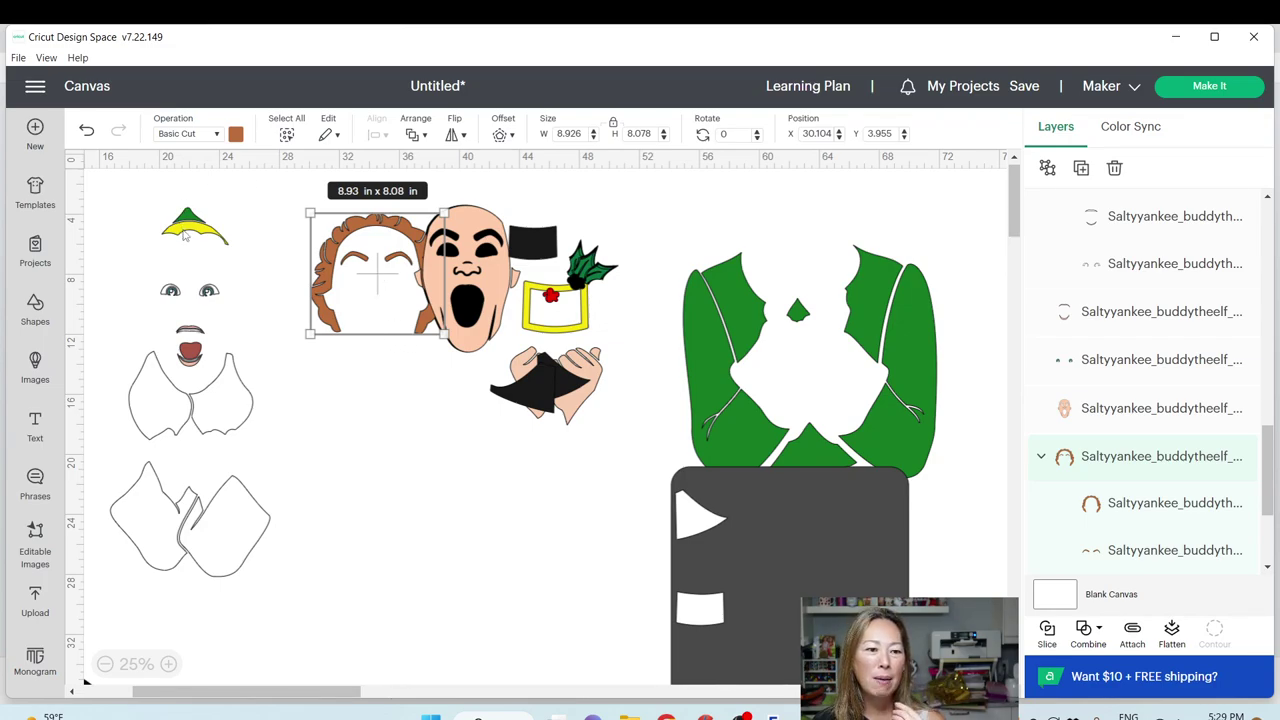
left_click_drag(188, 355, 250, 322)
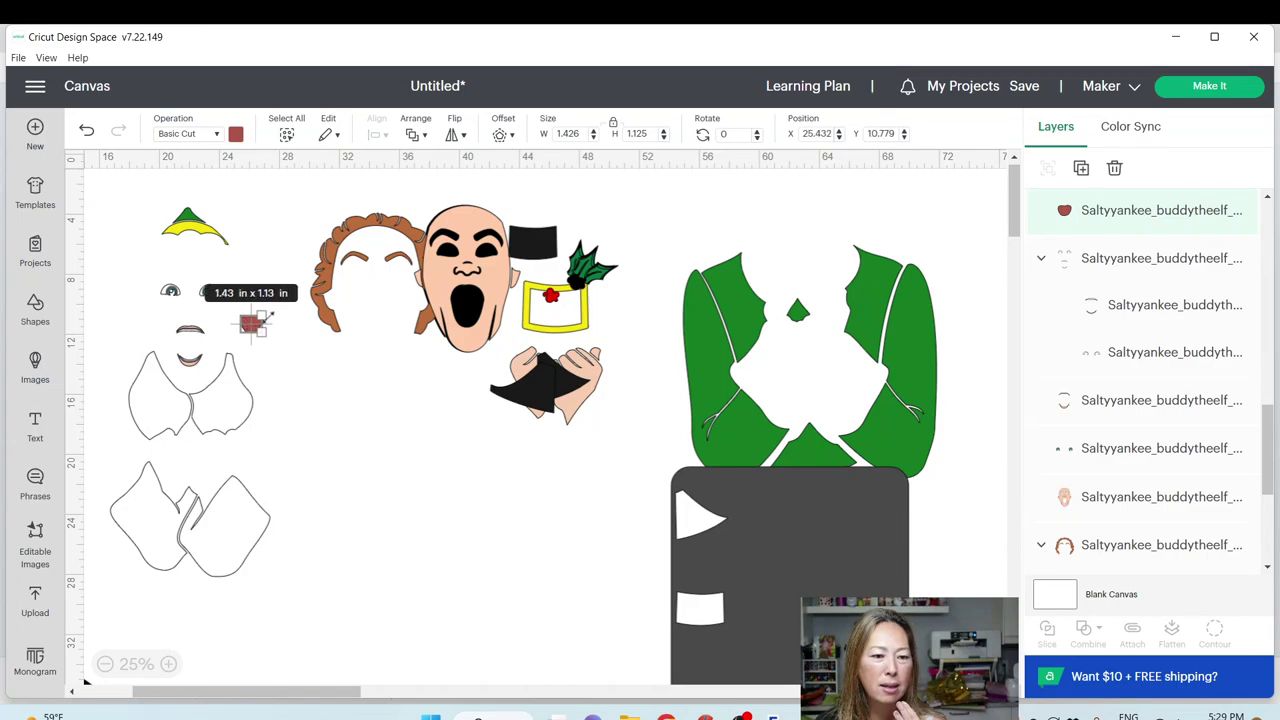
left_click_drag(203, 365, 255, 460)
Move the eyes, yellow hat trim, green hat tip and mouth close to the hair
left_click_drag(196, 338, 340, 272)
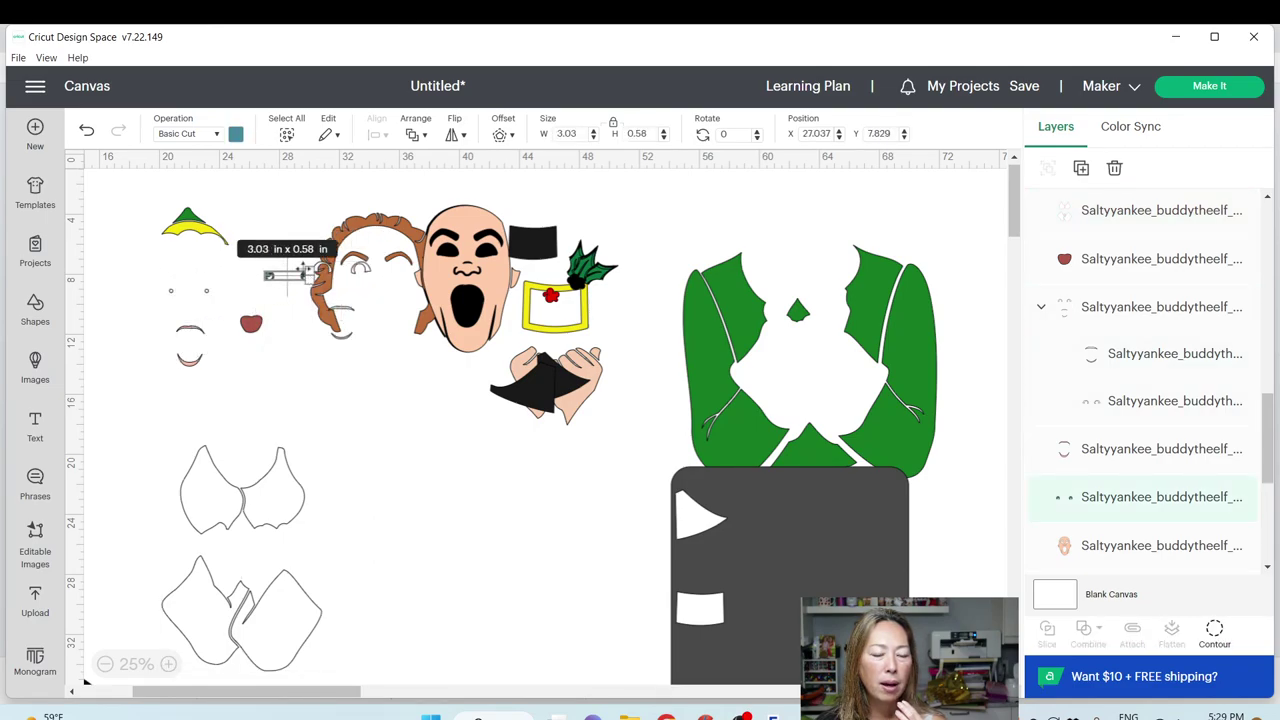
left_click_drag(207, 232, 317, 226)
left_click_drag(198, 225, 310, 223)
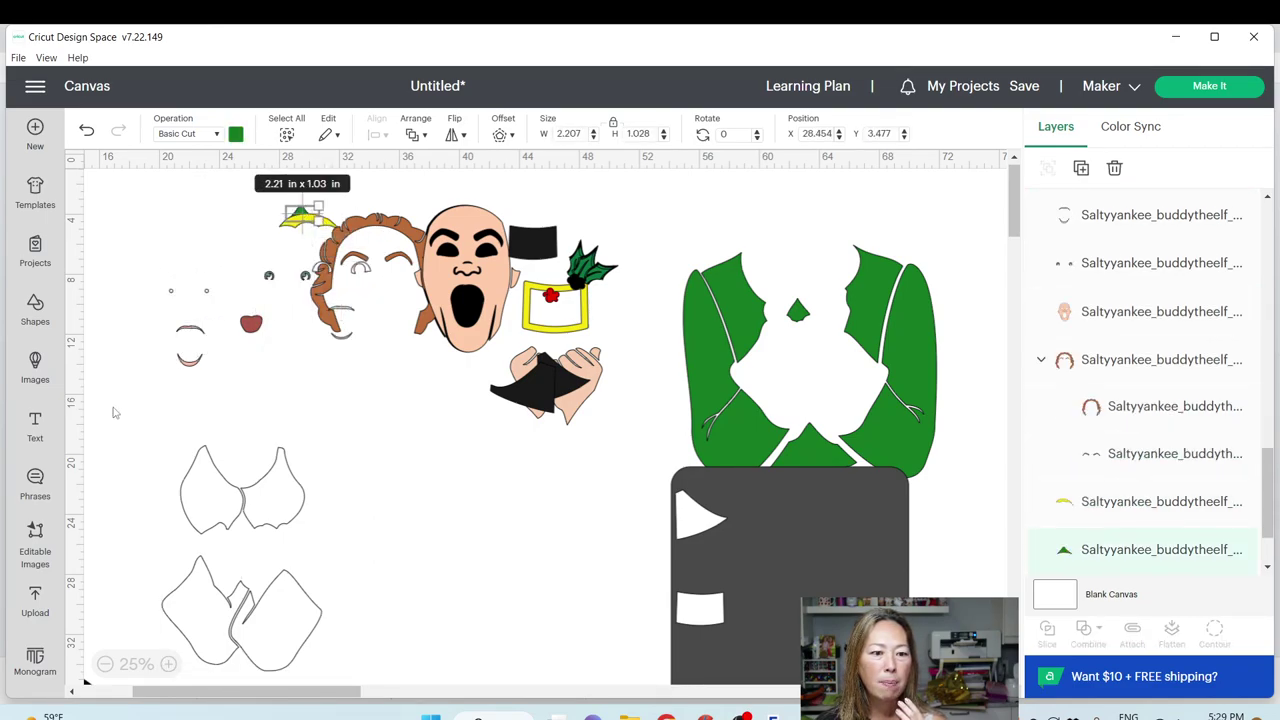
left_click_drag(200, 362, 258, 300)
Shift the four-piece white layer up into the cleared space and duplicate it three times
left_click_drag(276, 495, 269, 396)
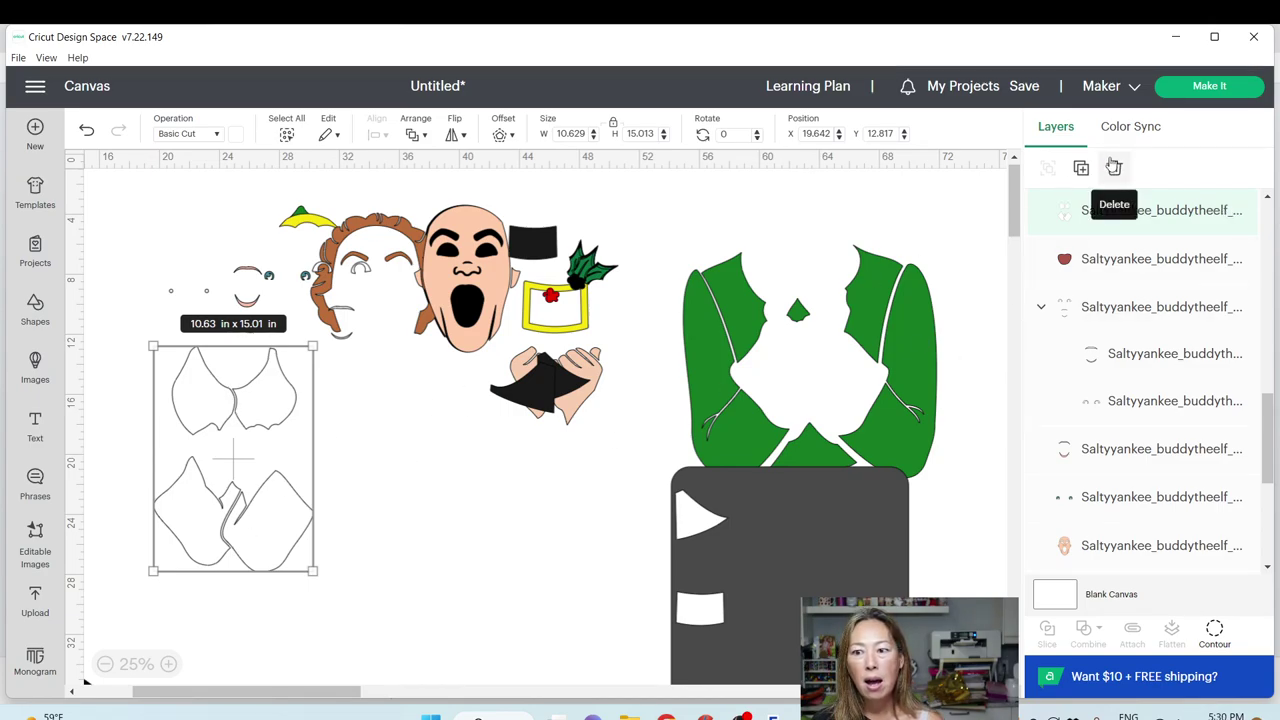
left_click(1082, 168)
left_click(1082, 168)
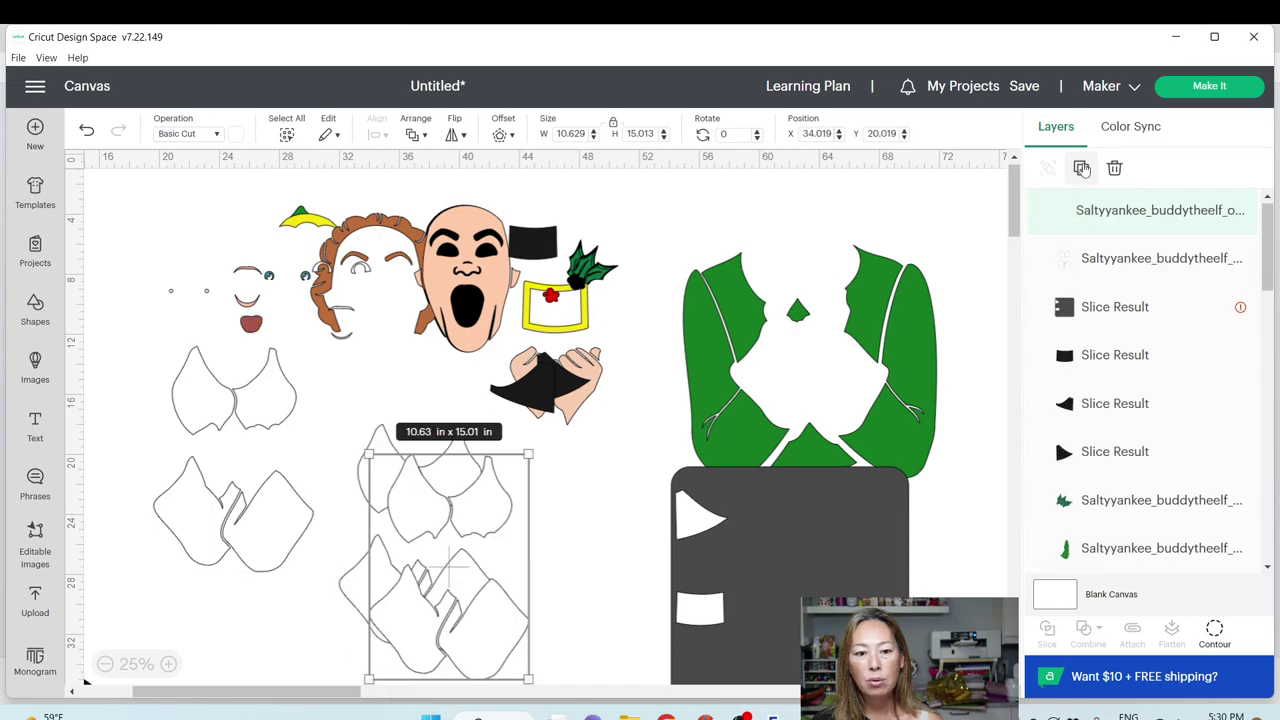
left_click(1082, 168)
In the topmost white copy, hide every contour except the lower-left piece and move that piece beside the green coat
left_click(1214, 630)
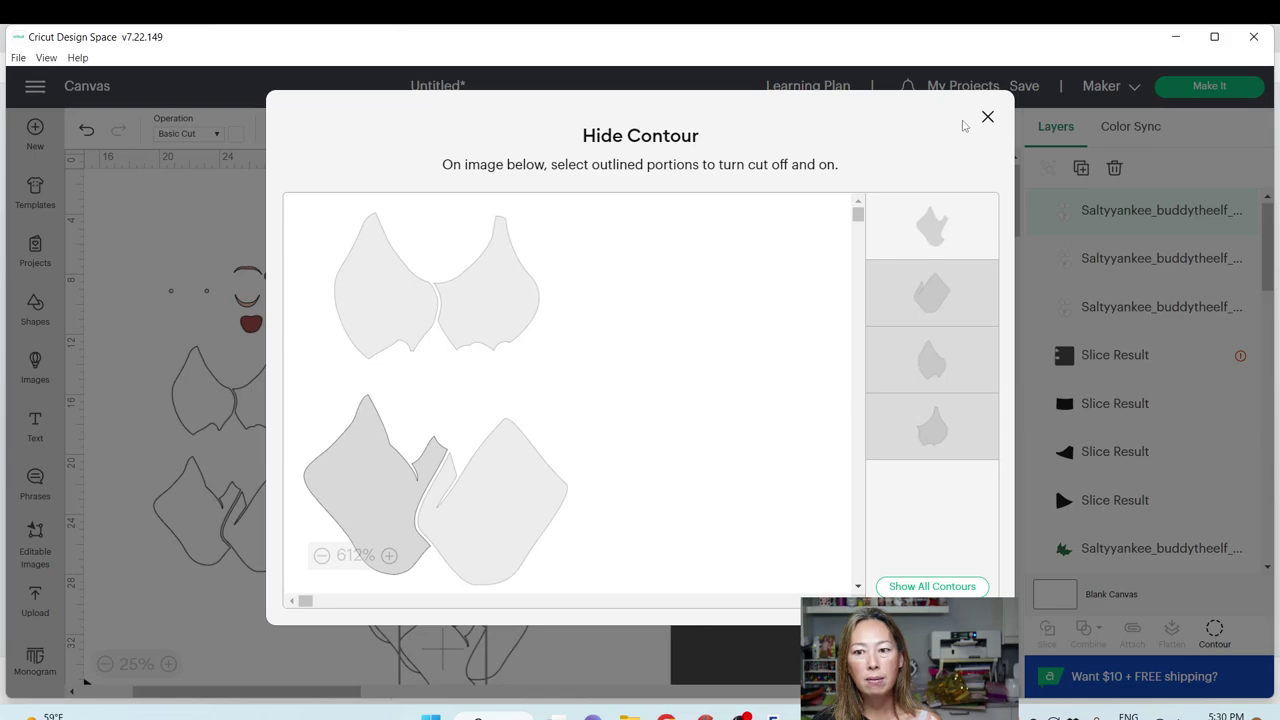
left_click(987, 116)
left_click_drag(455, 632, 645, 435)
In the second white copy, hide every contour except the lower-right piece
left_click(450, 610)
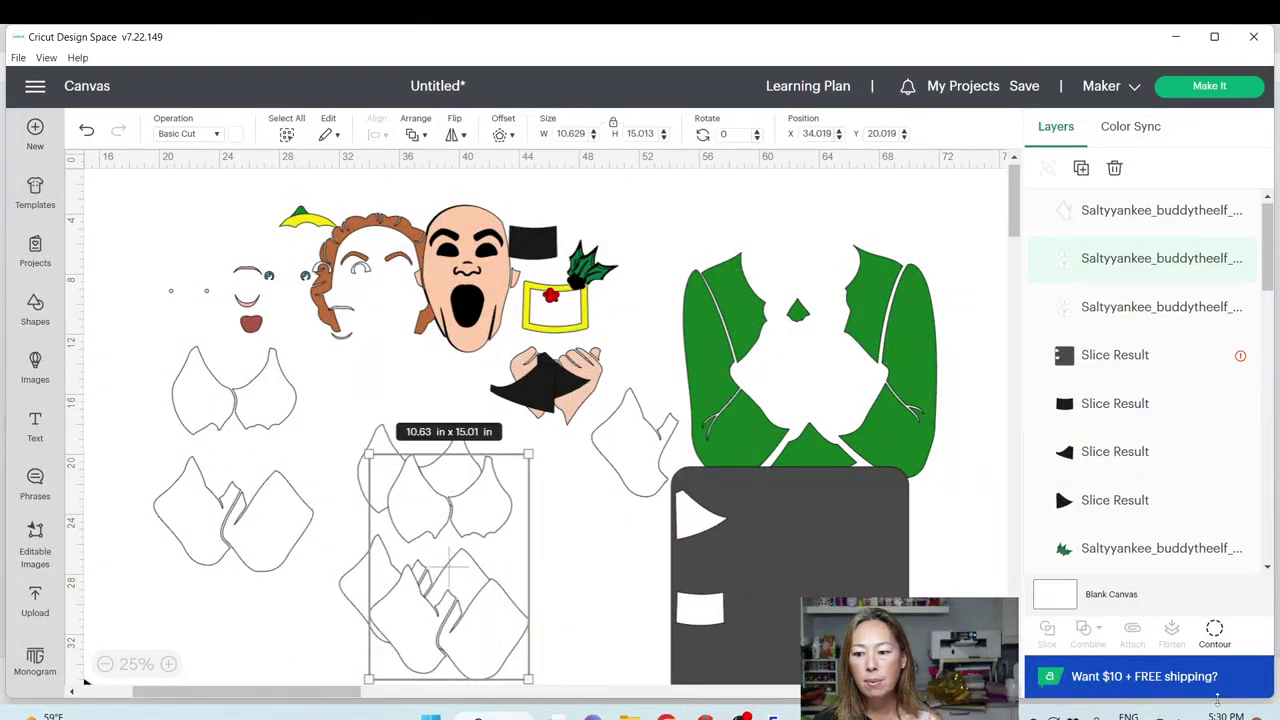
left_click(1214, 630)
left_click(929, 586)
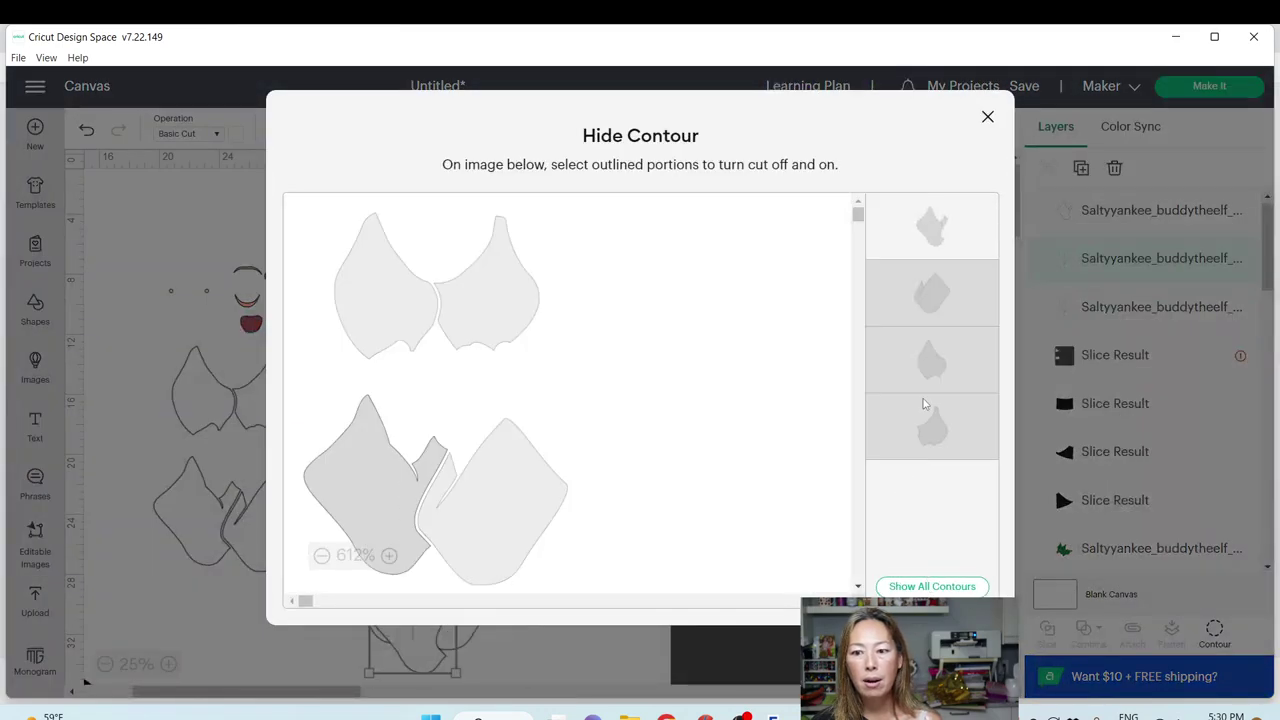
left_click(920, 297)
left_click(954, 228)
left_click(987, 116)
In the third white copy, hide every contour except the upper-left piece
left_click(358, 490)
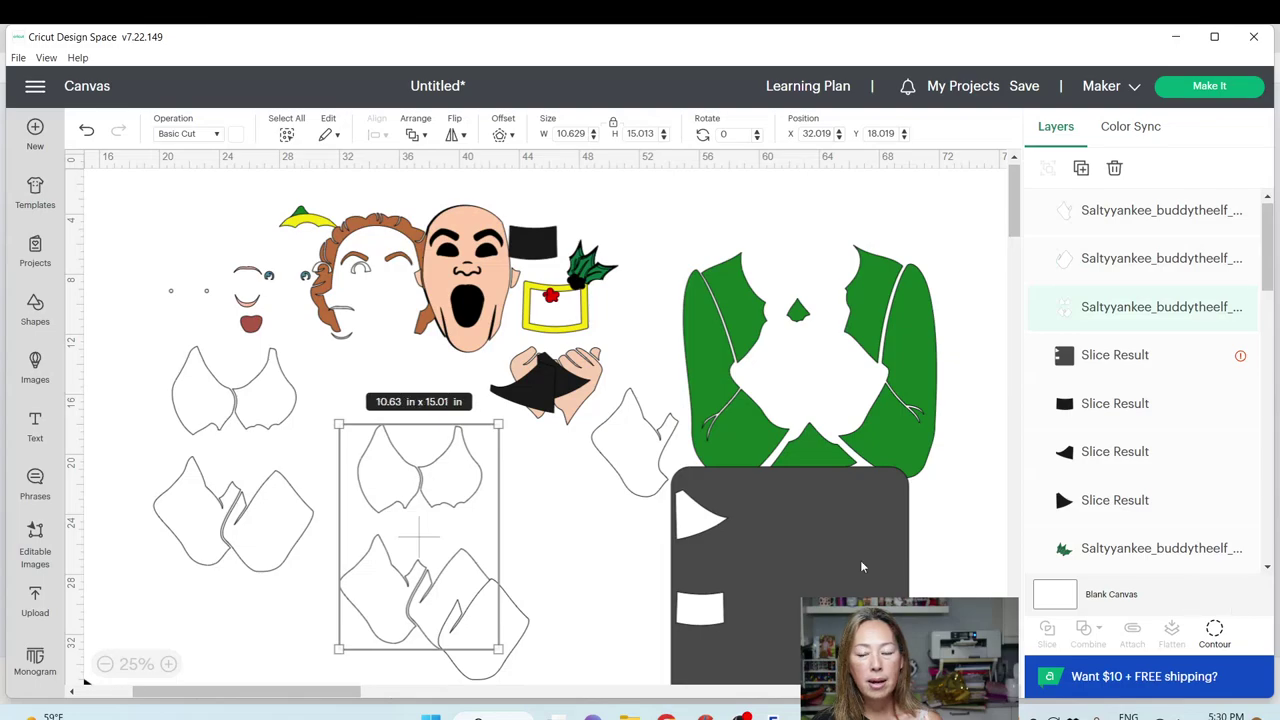
left_click(1214, 630)
left_click(931, 586)
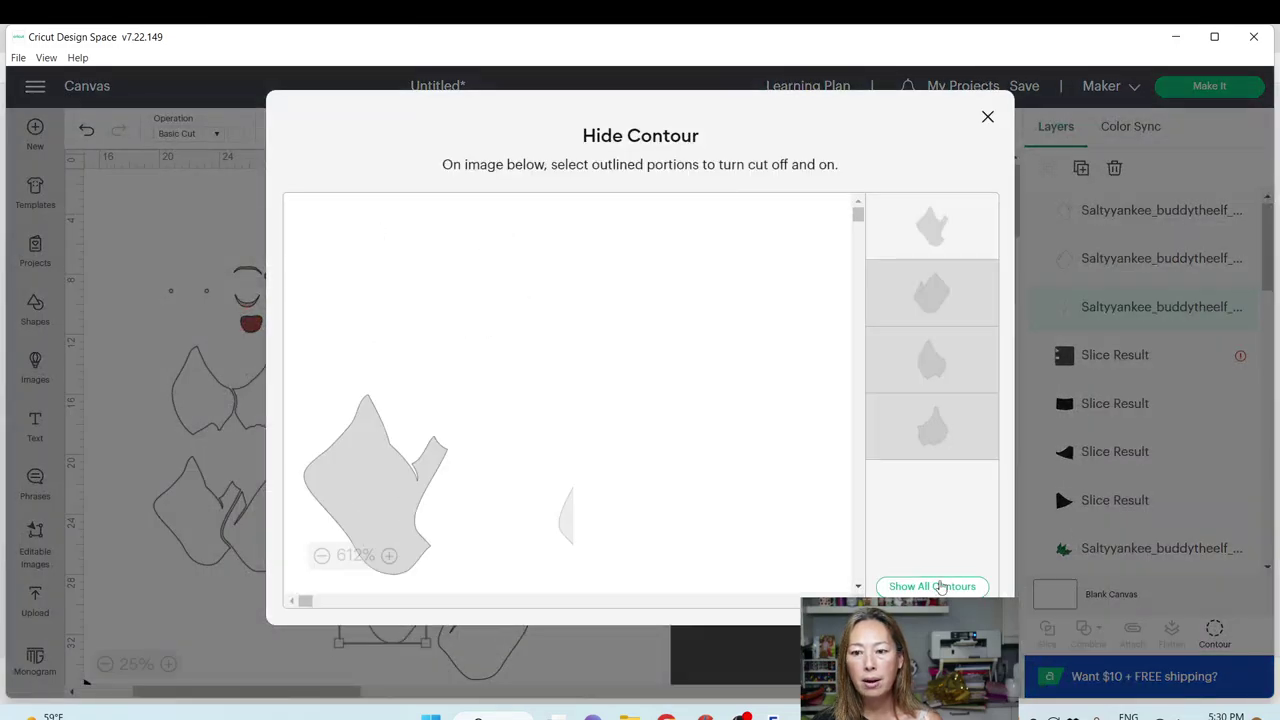
left_click(953, 370)
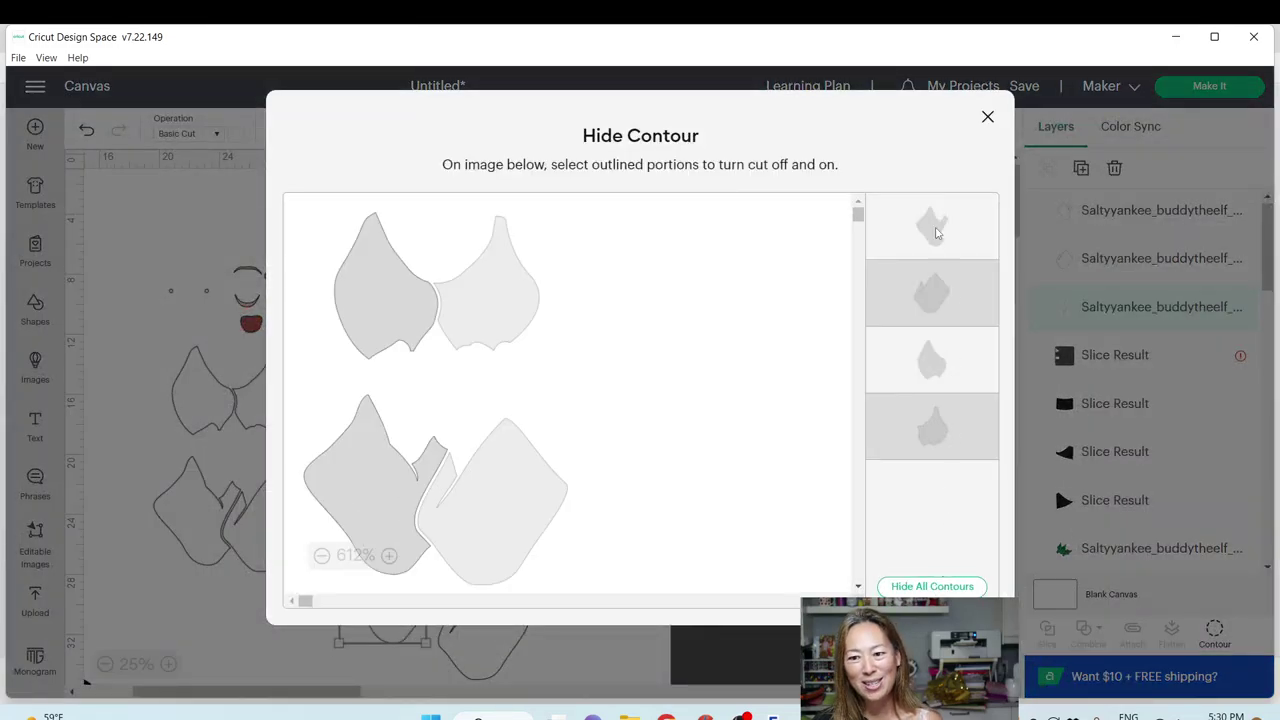
left_click(940, 236)
left_click(988, 117)
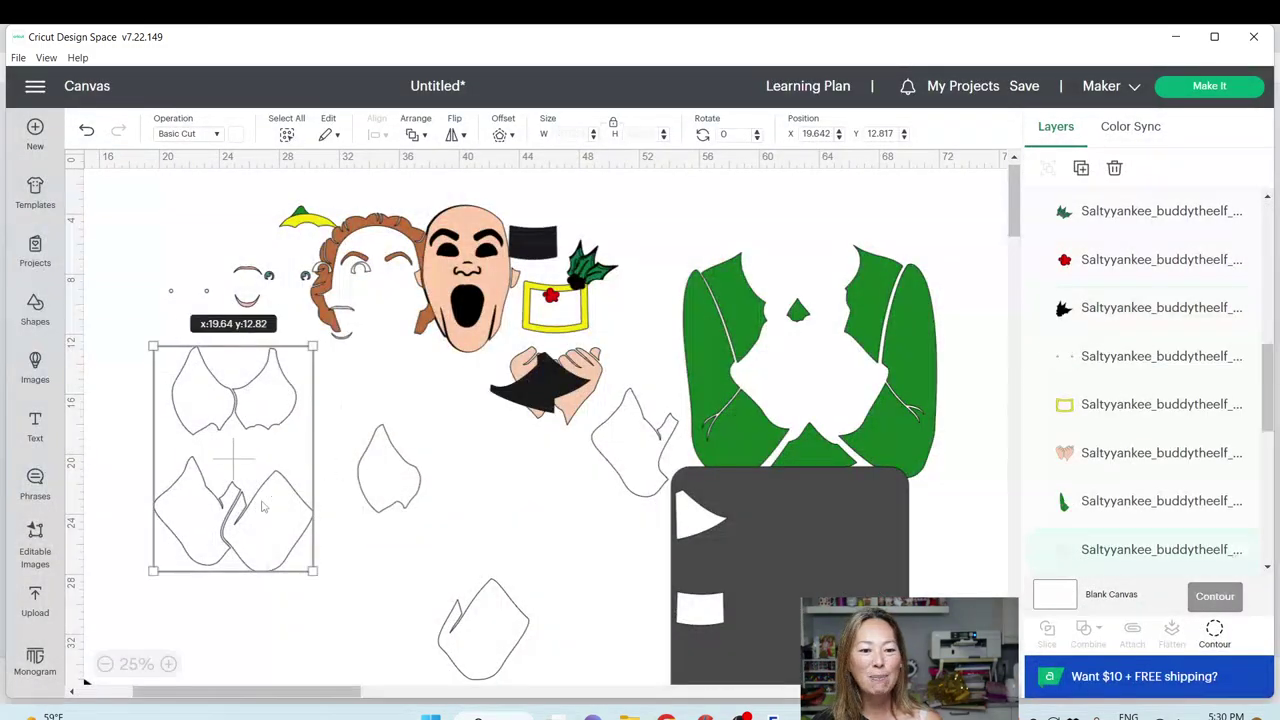
In the original white layer, hide every contour except the upper-right piece
left_click(1212, 628)
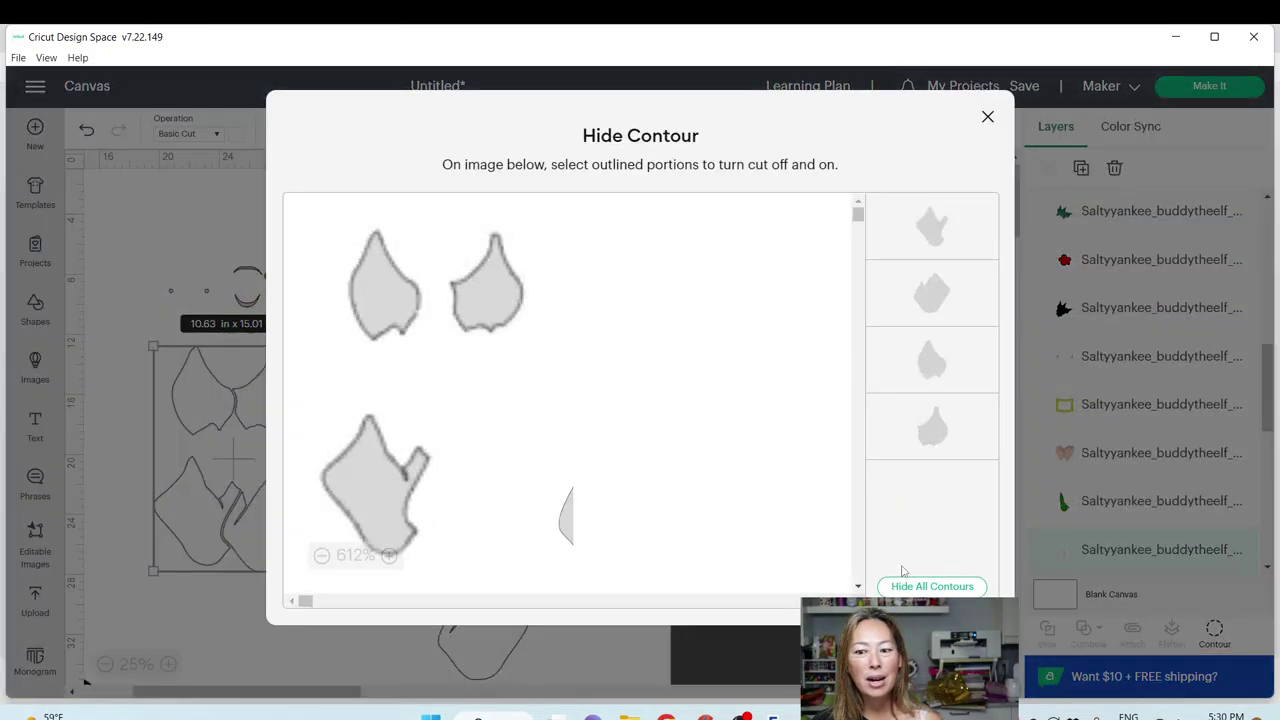
left_click(931, 586)
left_click(925, 430)
left_click(943, 214)
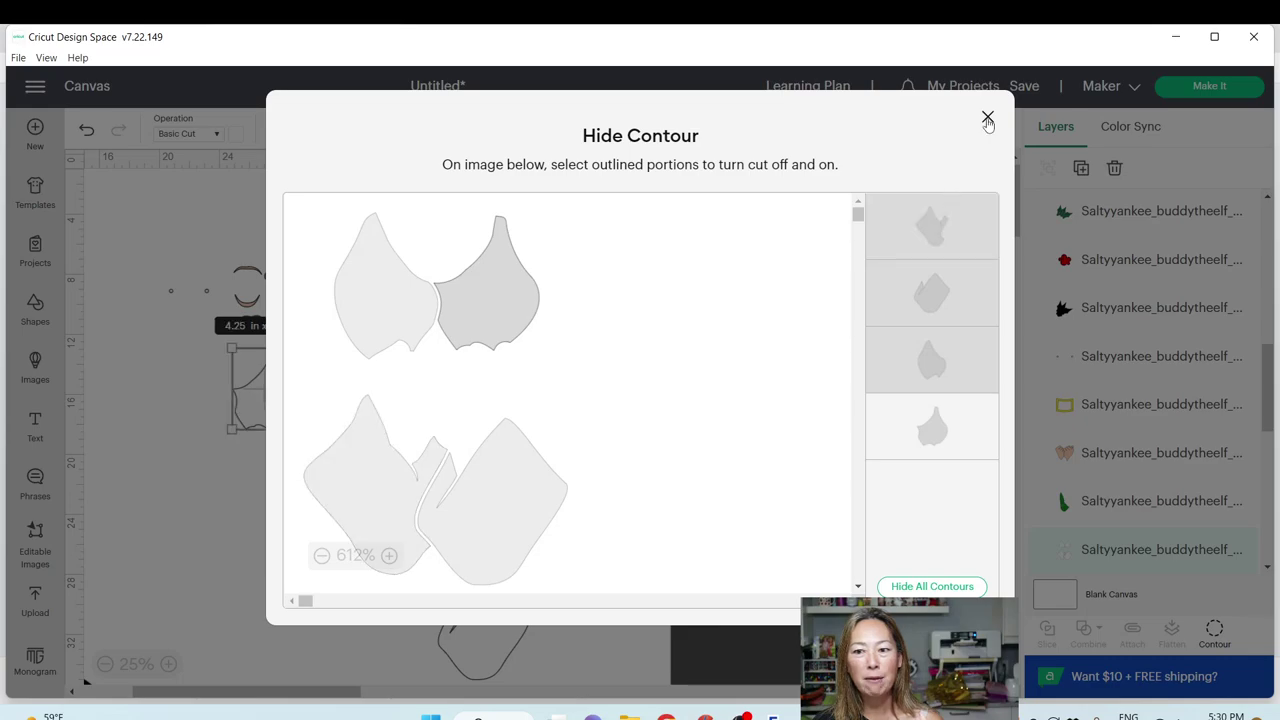
left_click(988, 118)
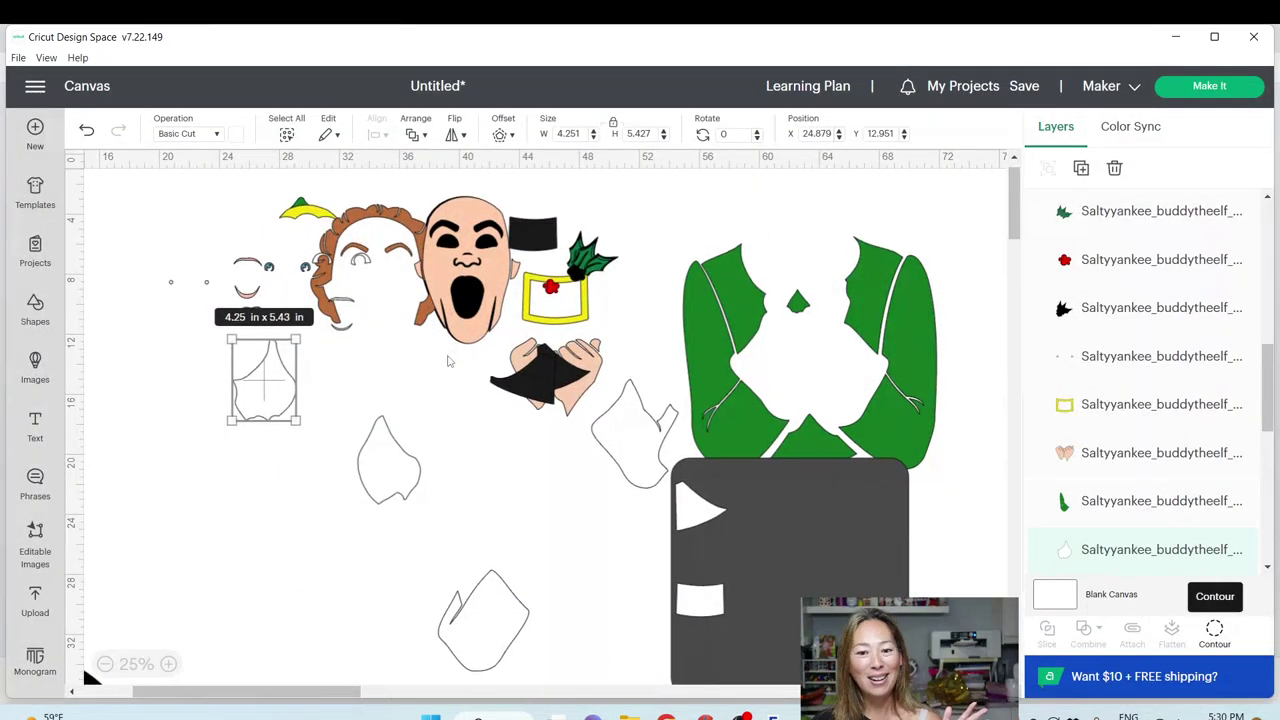
Delete the leftover gray square with the cutouts and move the black silhouette up below the small pieces
scroll(768, 380, "down", 5)
left_click(768, 336)
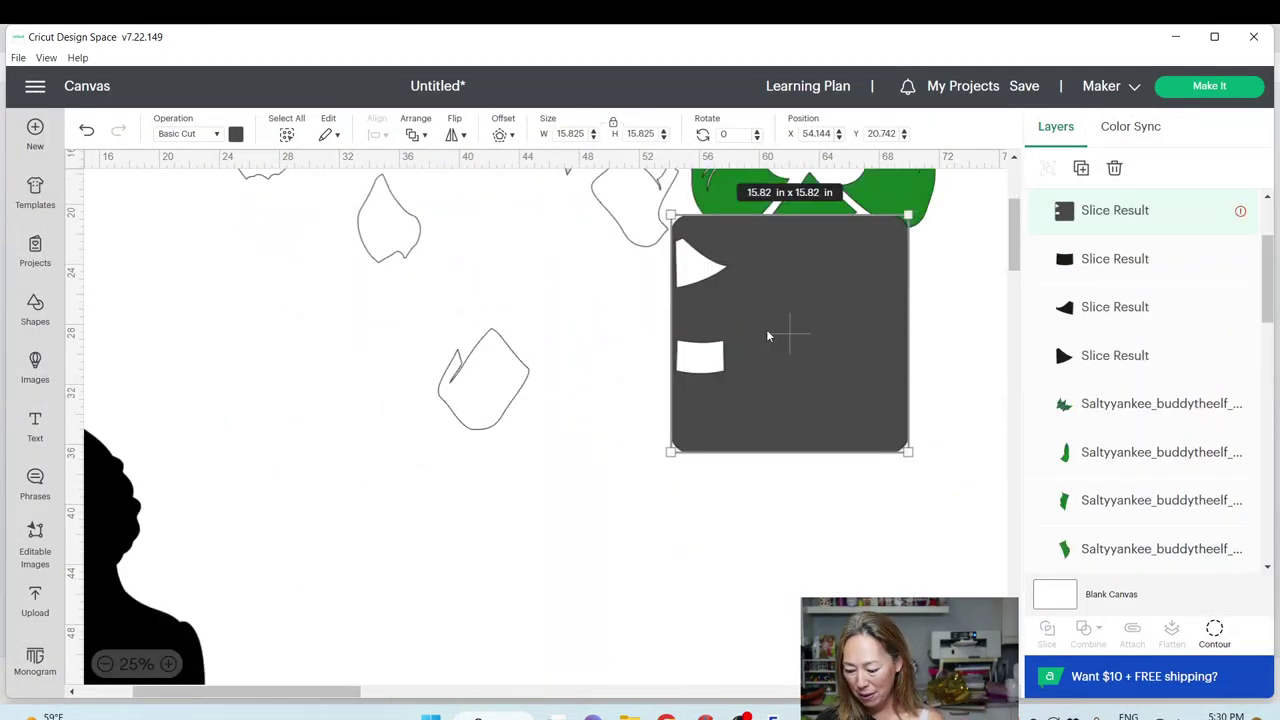
key("Delete")
left_click_drag(123, 511, 295, 336)
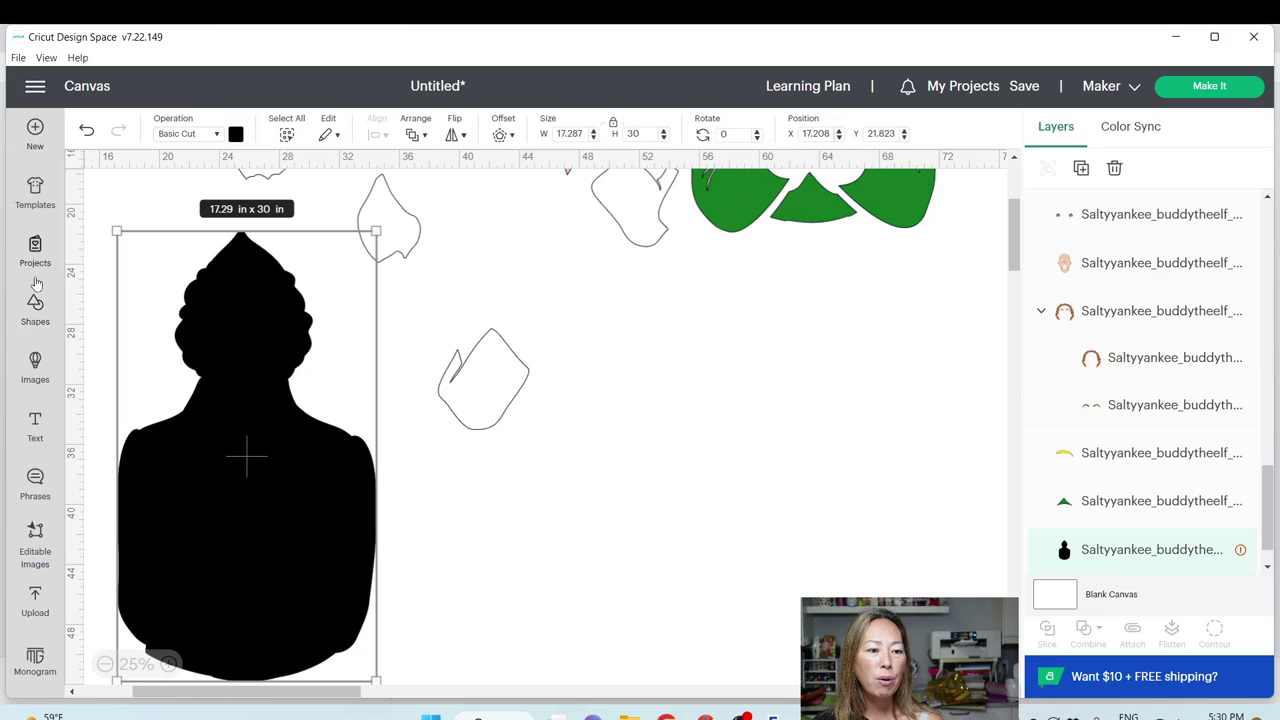
Search the image library for "grid of squares" and add the uploaded 3x3 grid of squares to the canvas
left_click(35, 360)
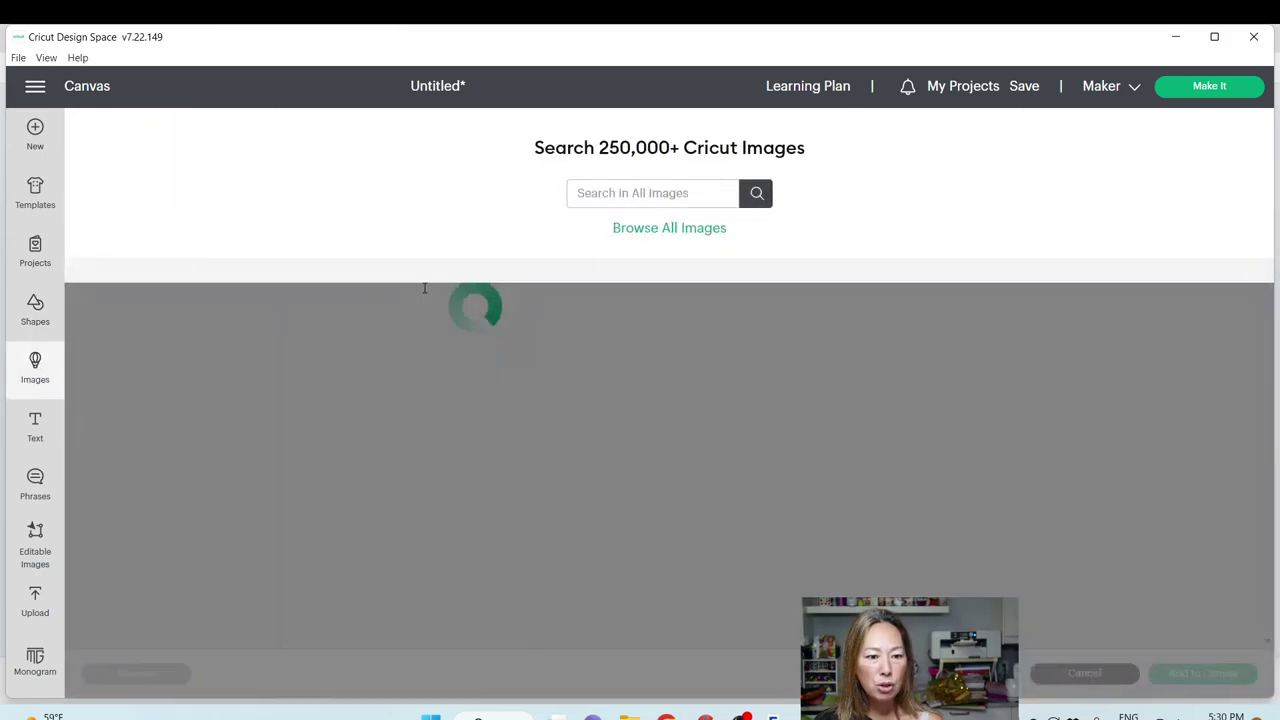
type("grid of squares")
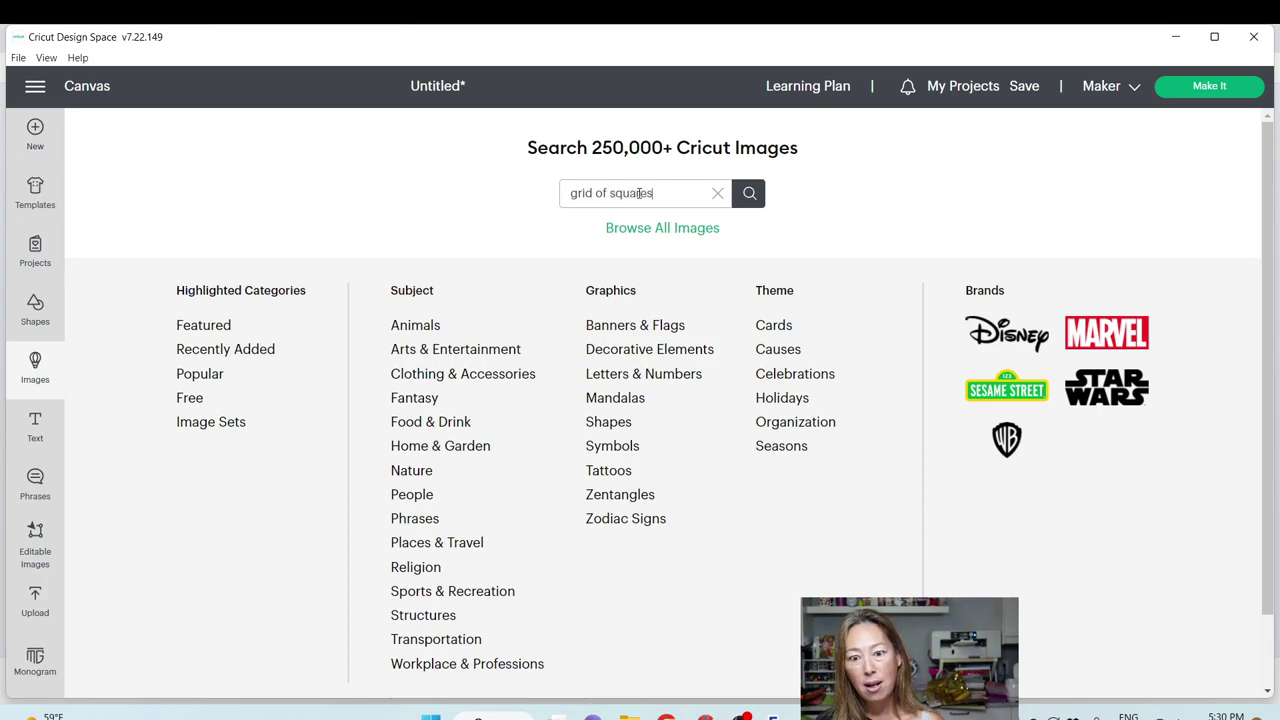
key("Return")
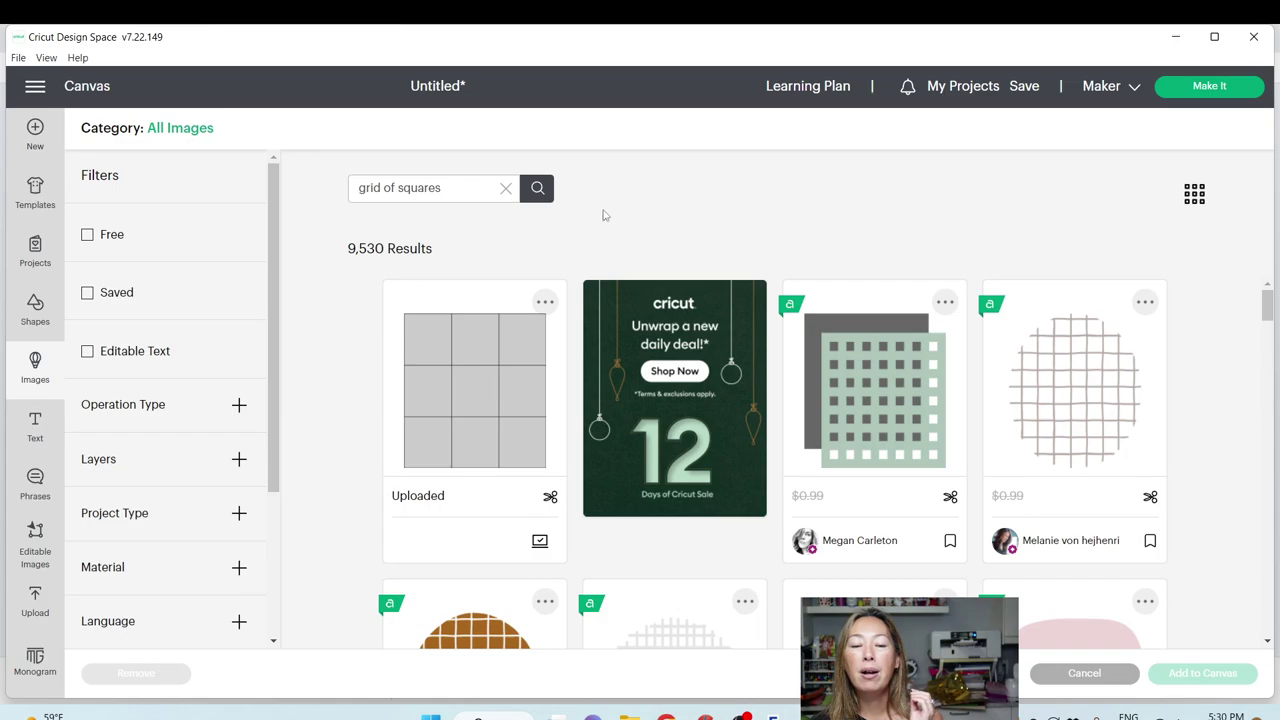
left_click(457, 421)
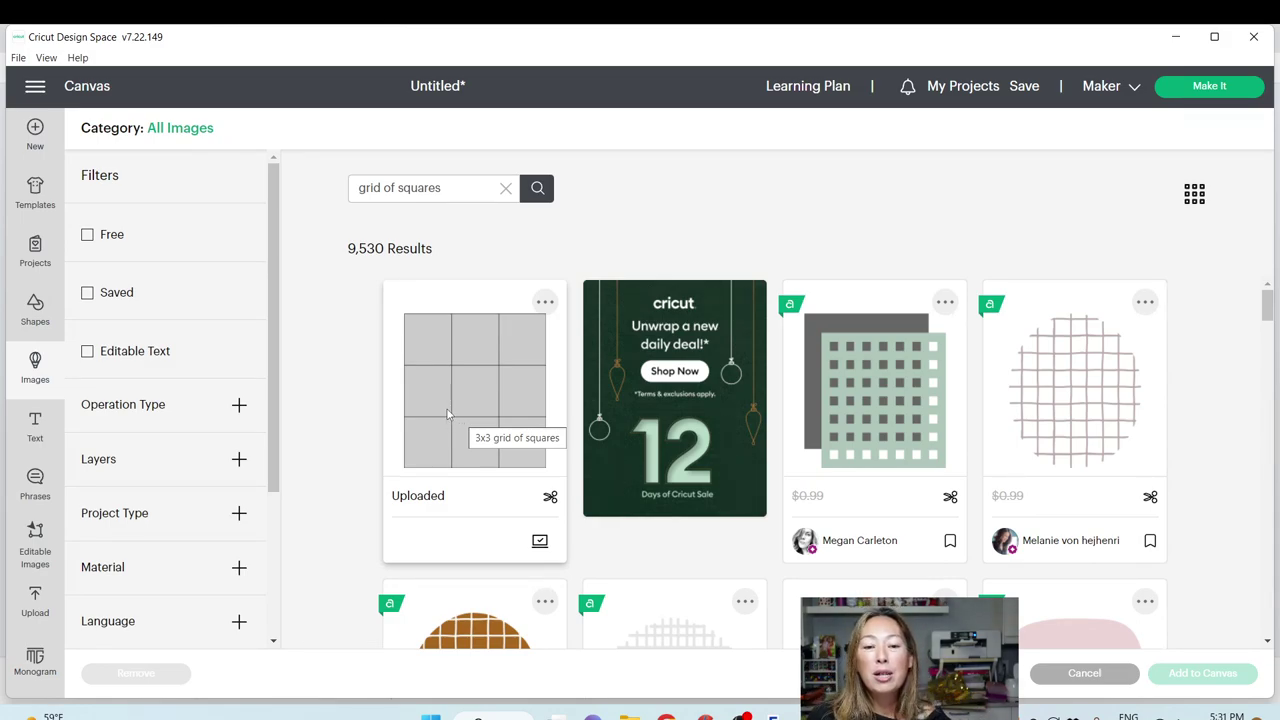
left_click(446, 413)
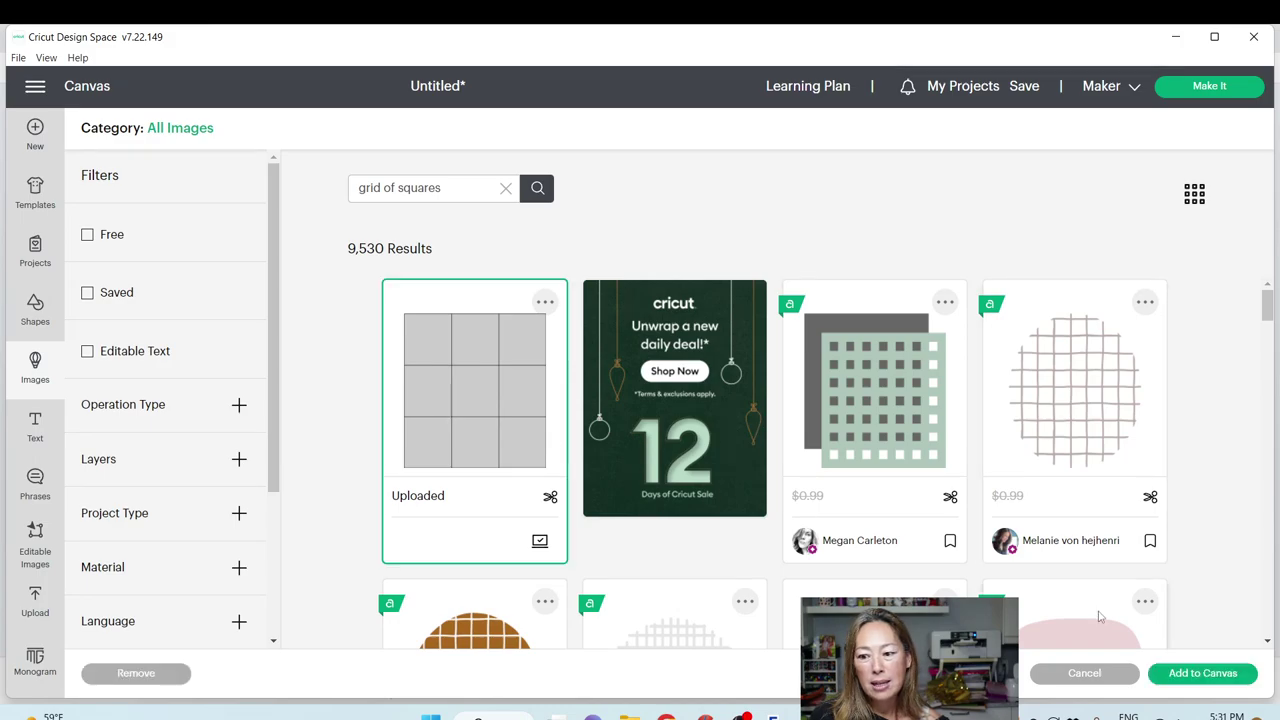
left_click(1190, 673)
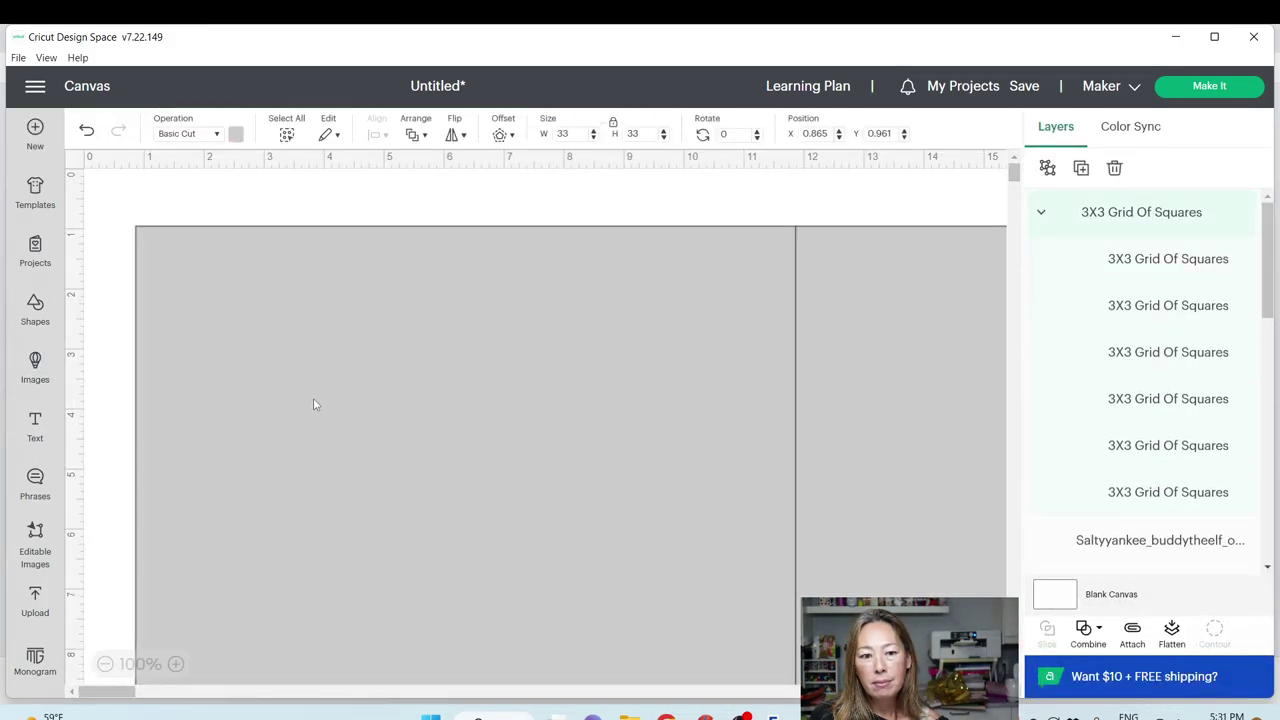
Move the 3x3 grid down below the other pieces and place the black silhouette beside it
left_click(105, 664)
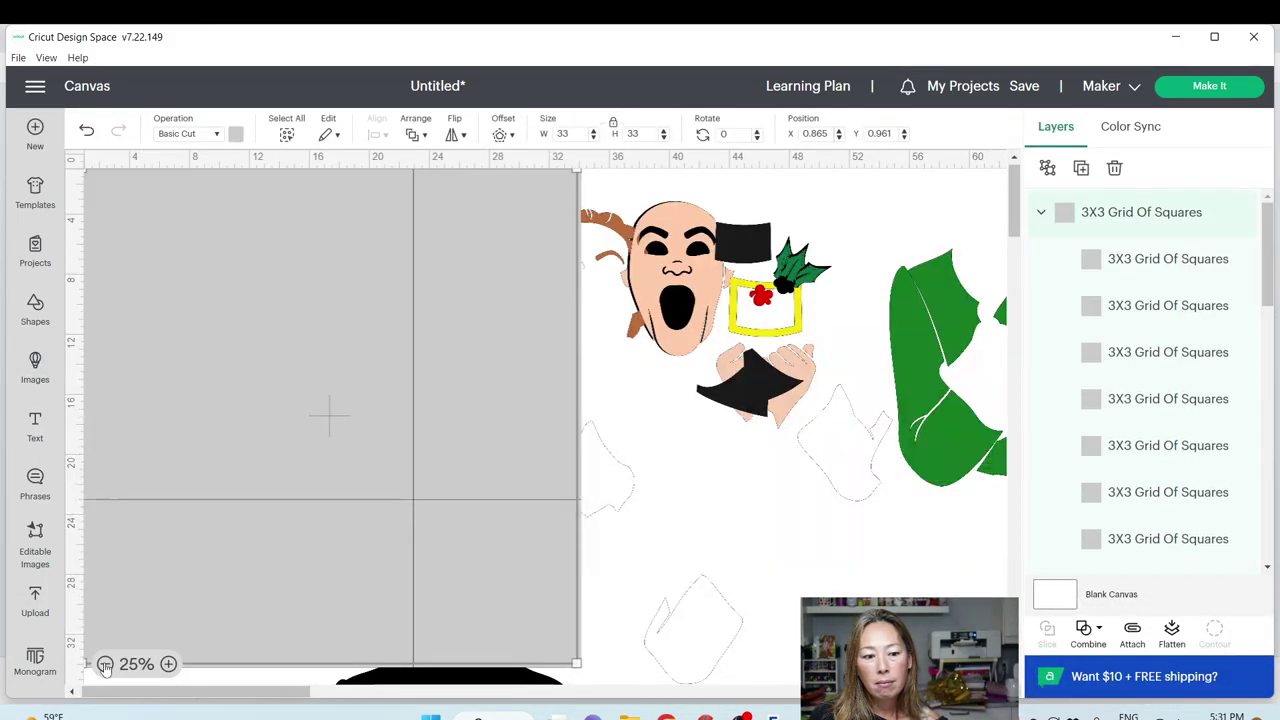
left_click_drag(291, 463, 316, 674)
scroll(251, 440, "down", 4)
left_click_drag(277, 260, 283, 549)
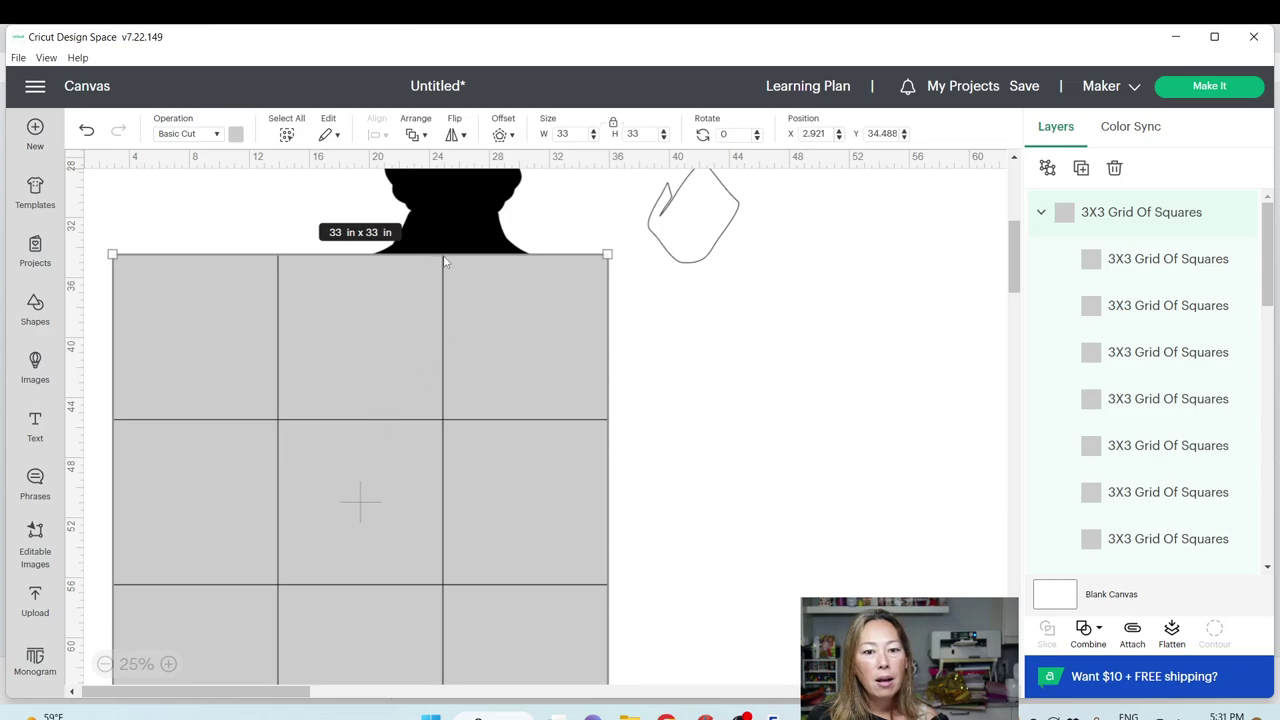
left_click_drag(439, 180, 748, 392)
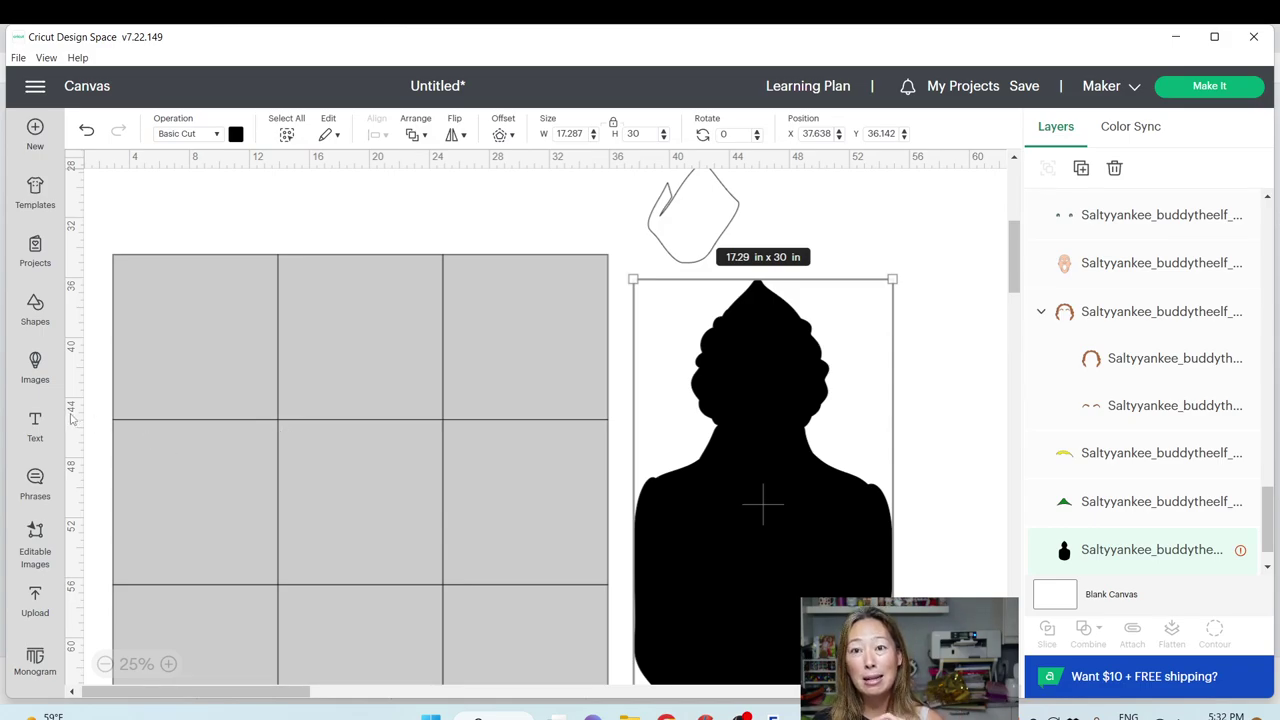
Position the 3x3 grid at X 3 and Y 34, and ungroup its squares
left_click(229, 362)
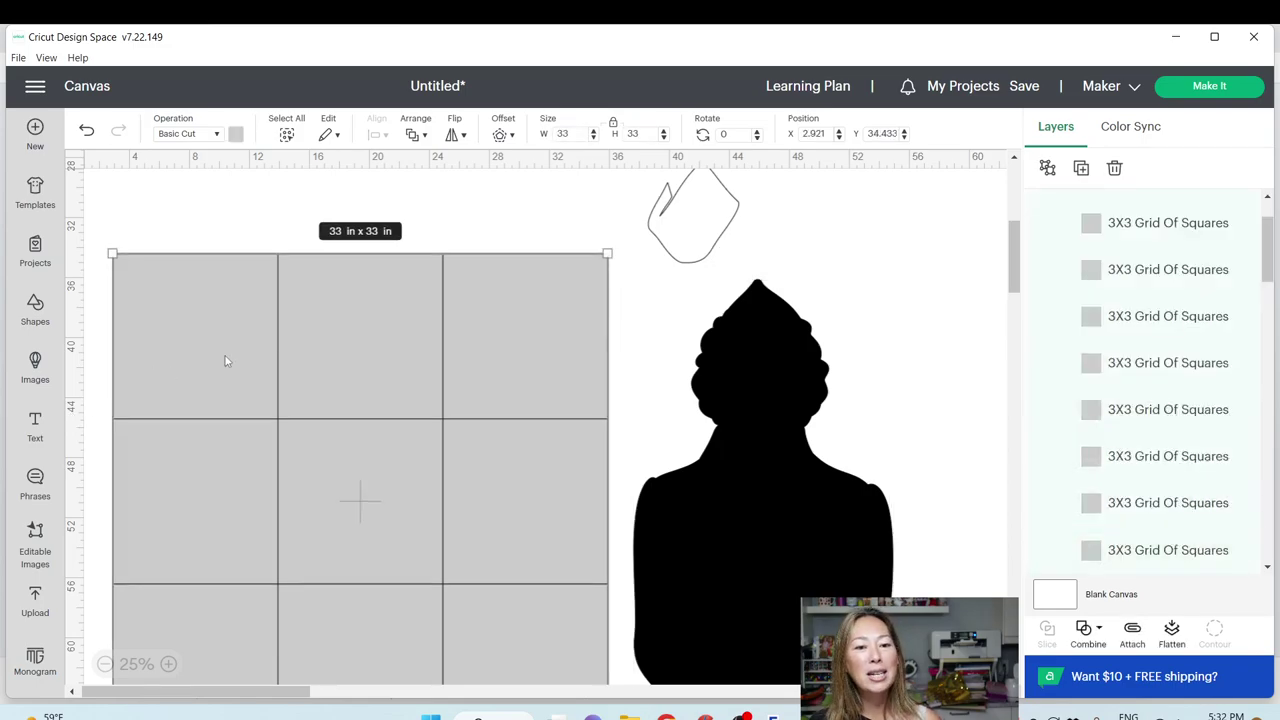
left_click(816, 134)
type("3")
key("Tab")
type("34")
key("Return")
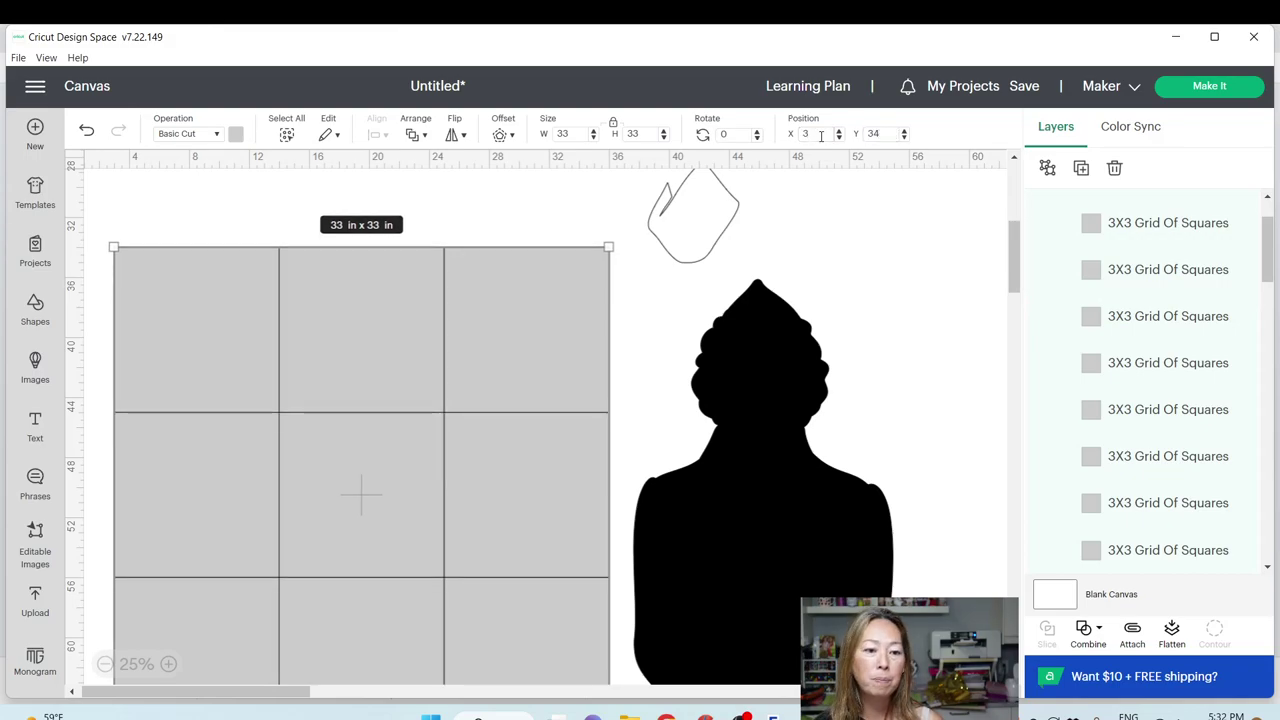
left_click(1047, 170)
Bring the black silhouette to the front and place it over the grid's middle column, just below the grid's upper edge
left_click_drag(747, 503, 698, 489)
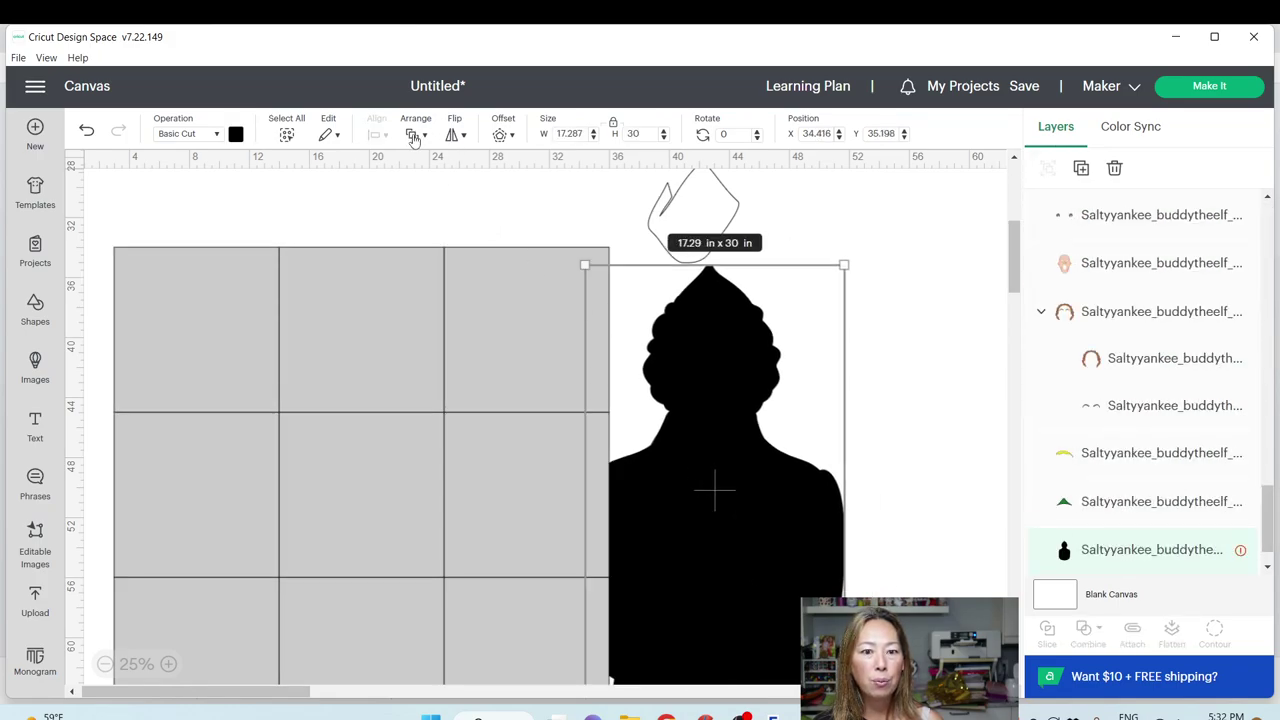
left_click(413, 136)
left_click(435, 160)
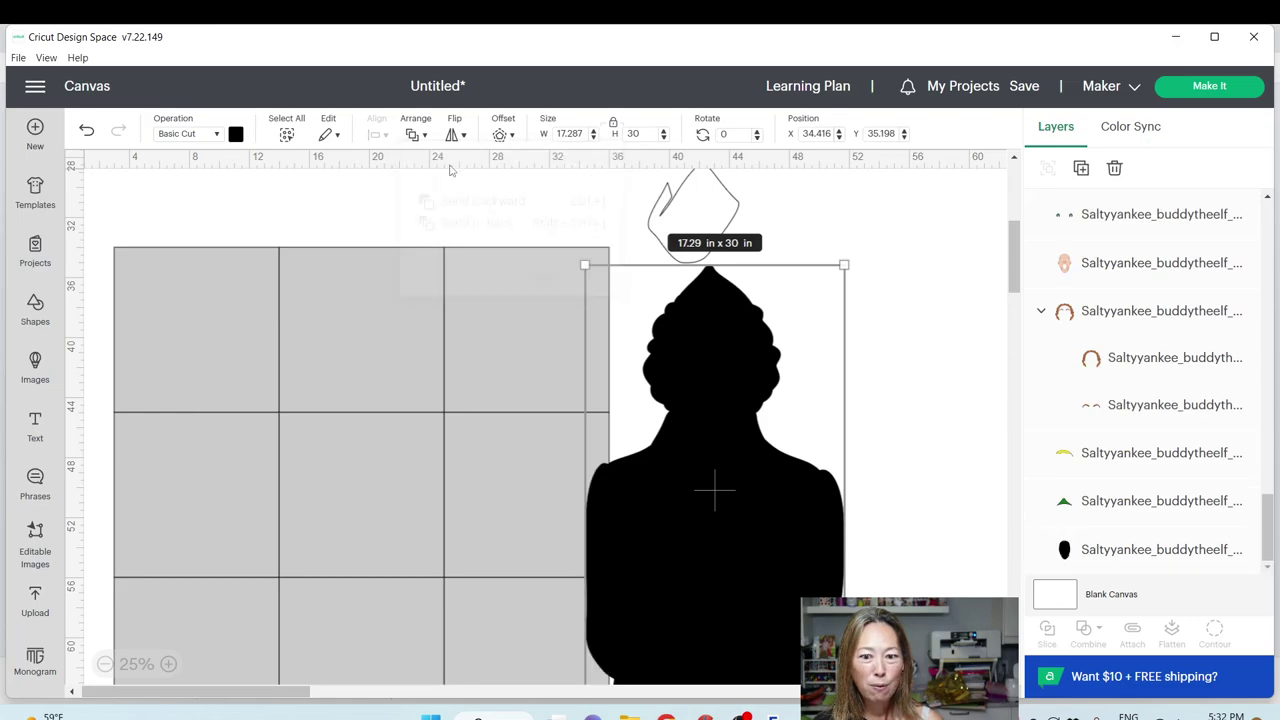
left_click_drag(695, 396, 347, 394)
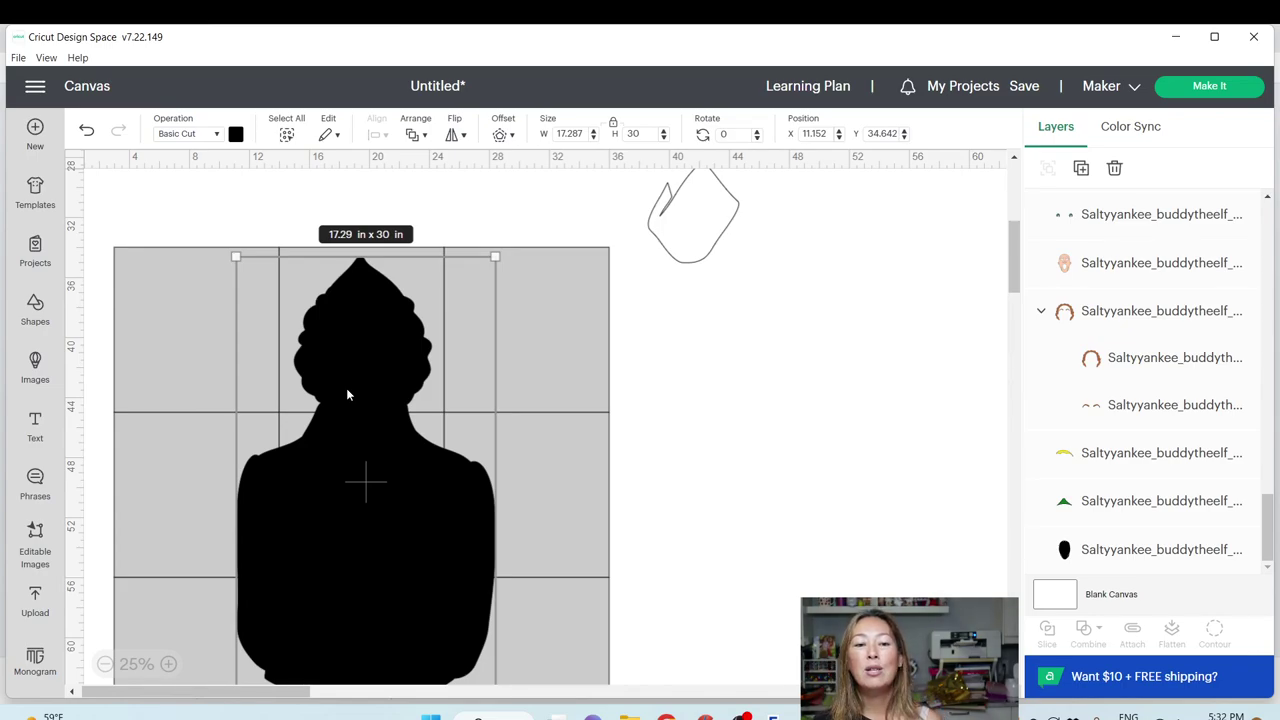
left_click_drag(344, 384, 350, 376)
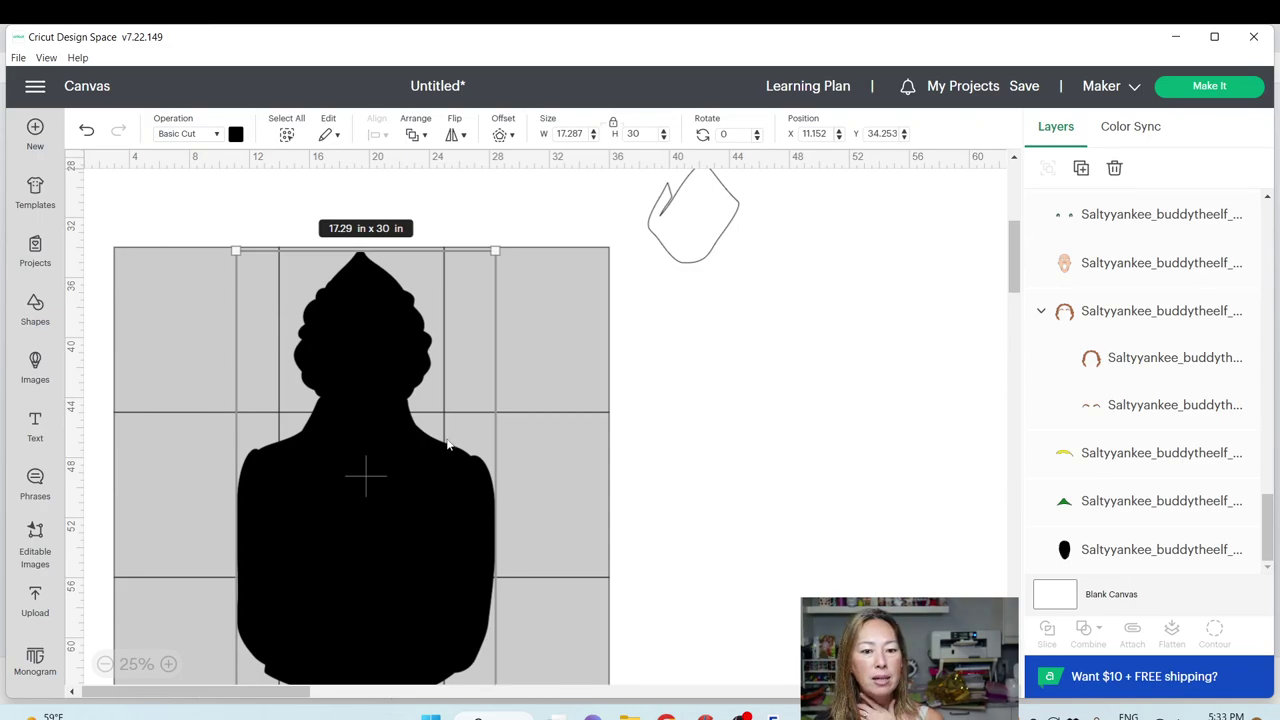
Delete the two outer squares of the grid's upper row and the remaining two squares of its right column
scroll(272, 515, "down", 3)
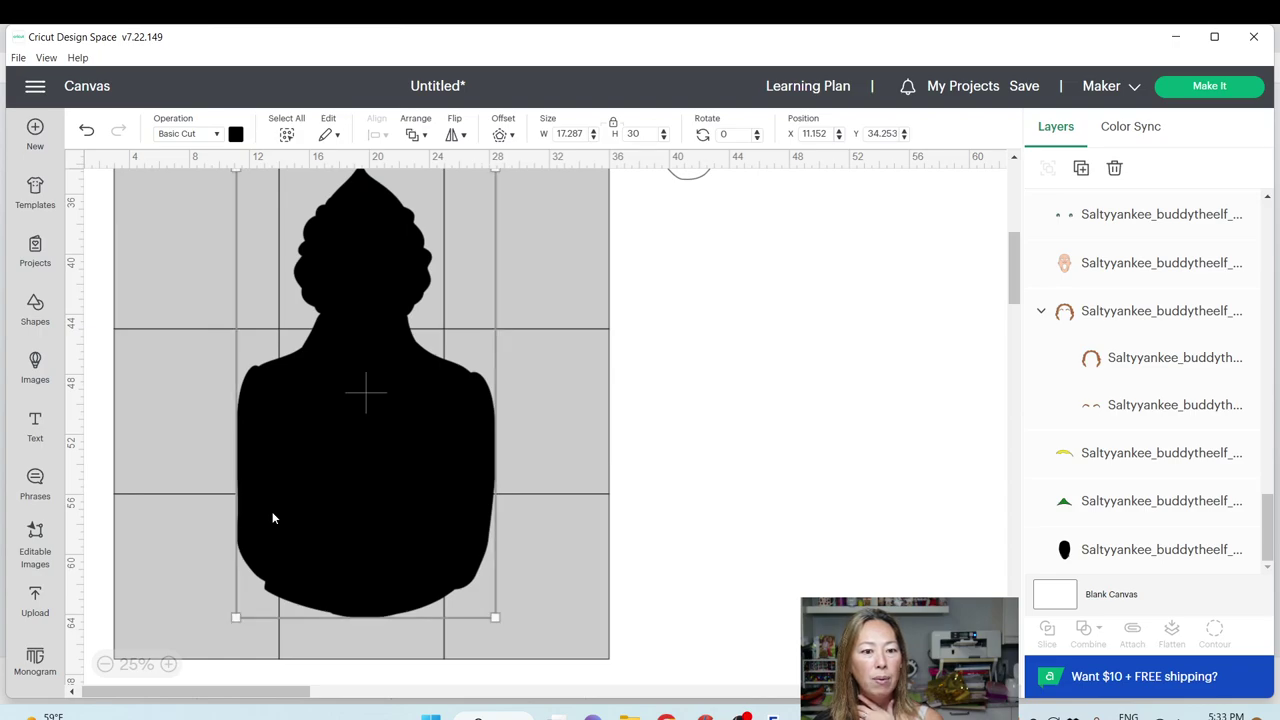
scroll(730, 471, "up", 3)
left_click(763, 454)
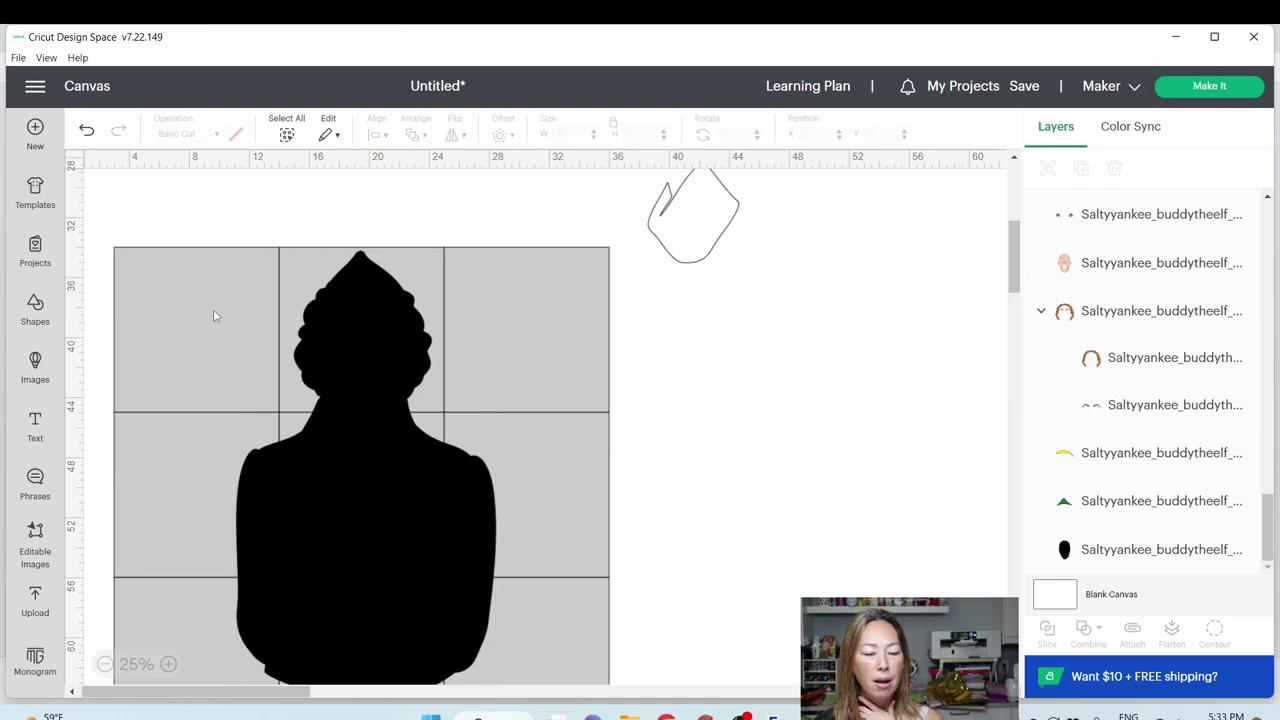
left_click(173, 310)
key("Delete")
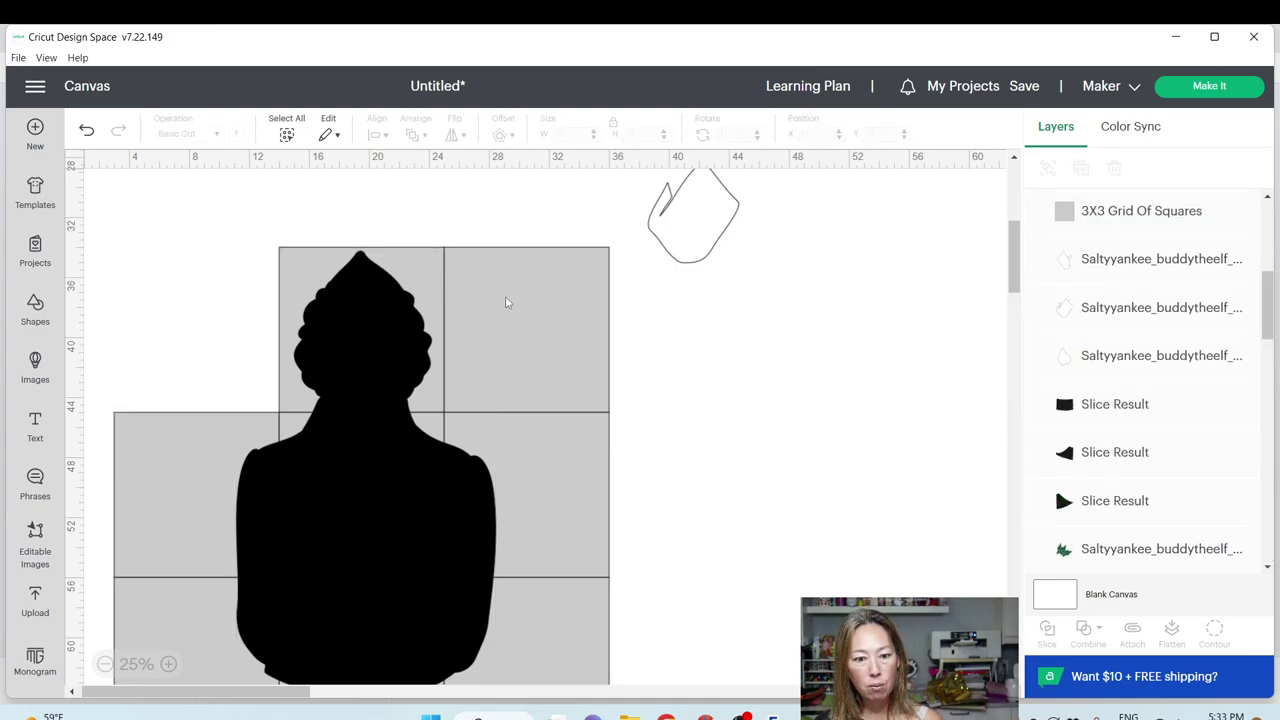
left_click(507, 303)
key("Delete")
scroll(507, 303, "down", 2)
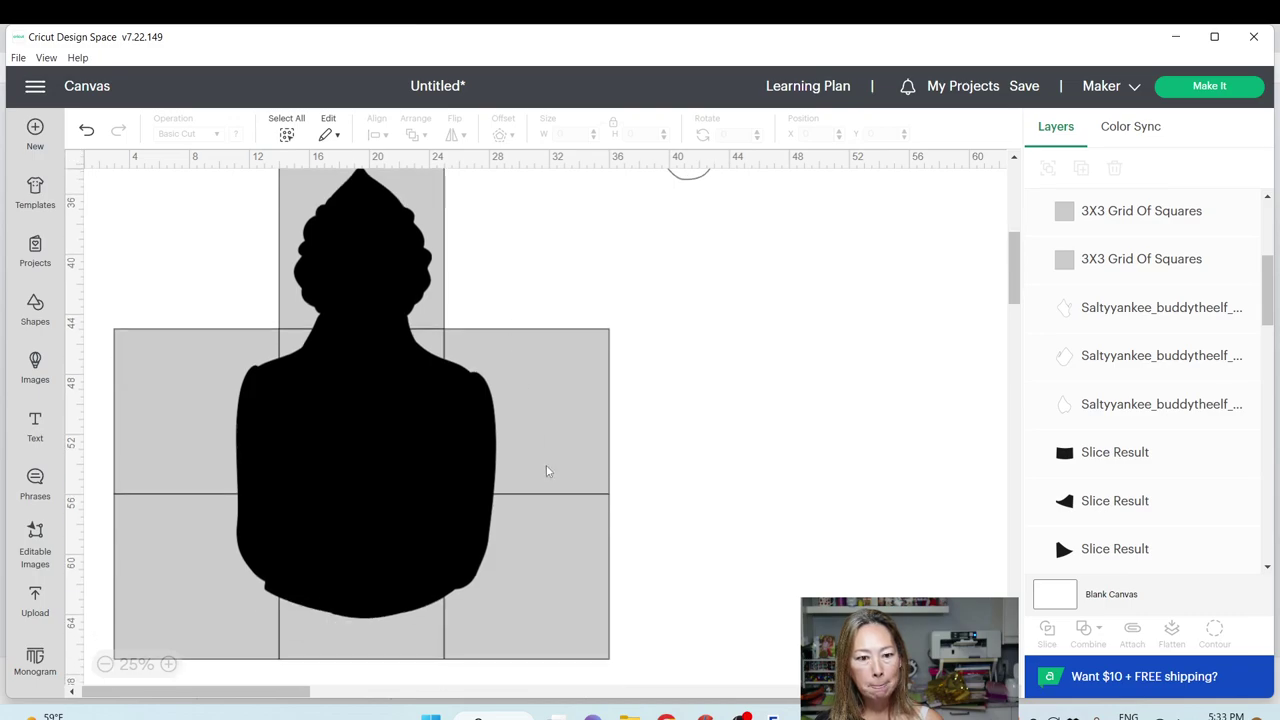
left_click(577, 573)
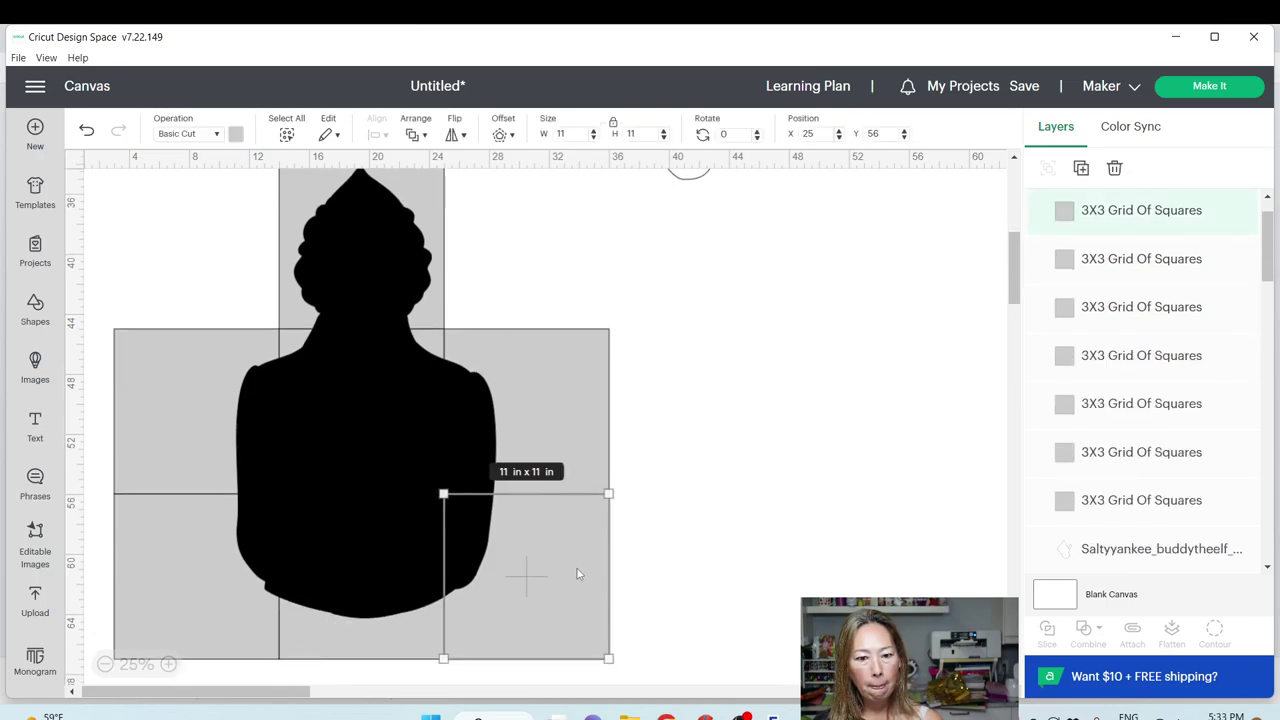
key("Delete")
left_click(573, 391)
key("Delete")
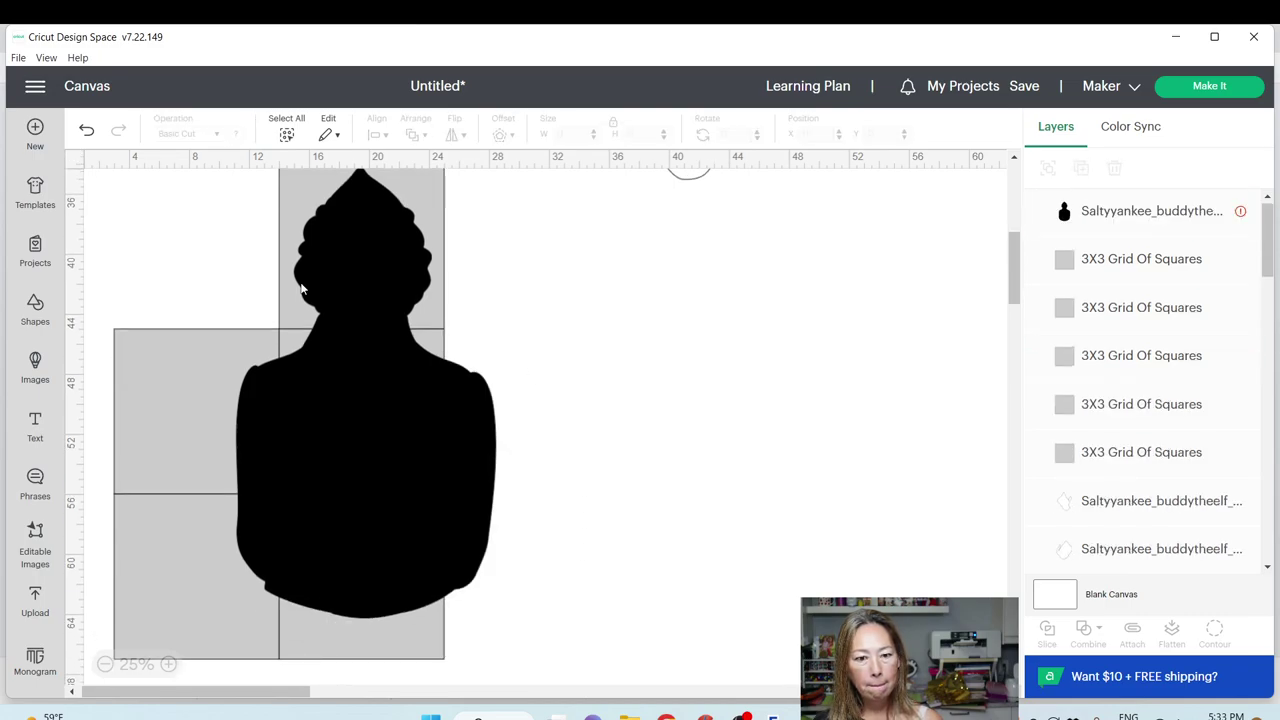
Slice the black silhouette with the grid's upper middle square to separate the head from the body
left_click_drag(160, 218, 406, 252)
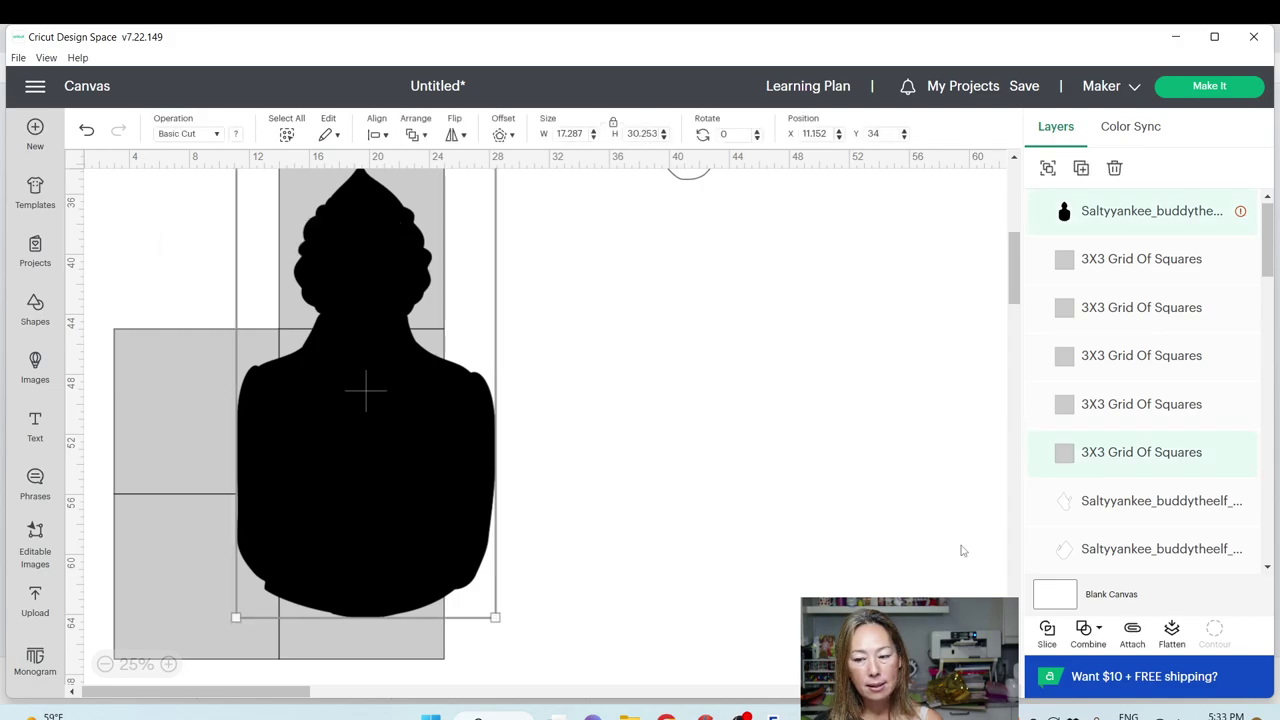
left_click(1047, 628)
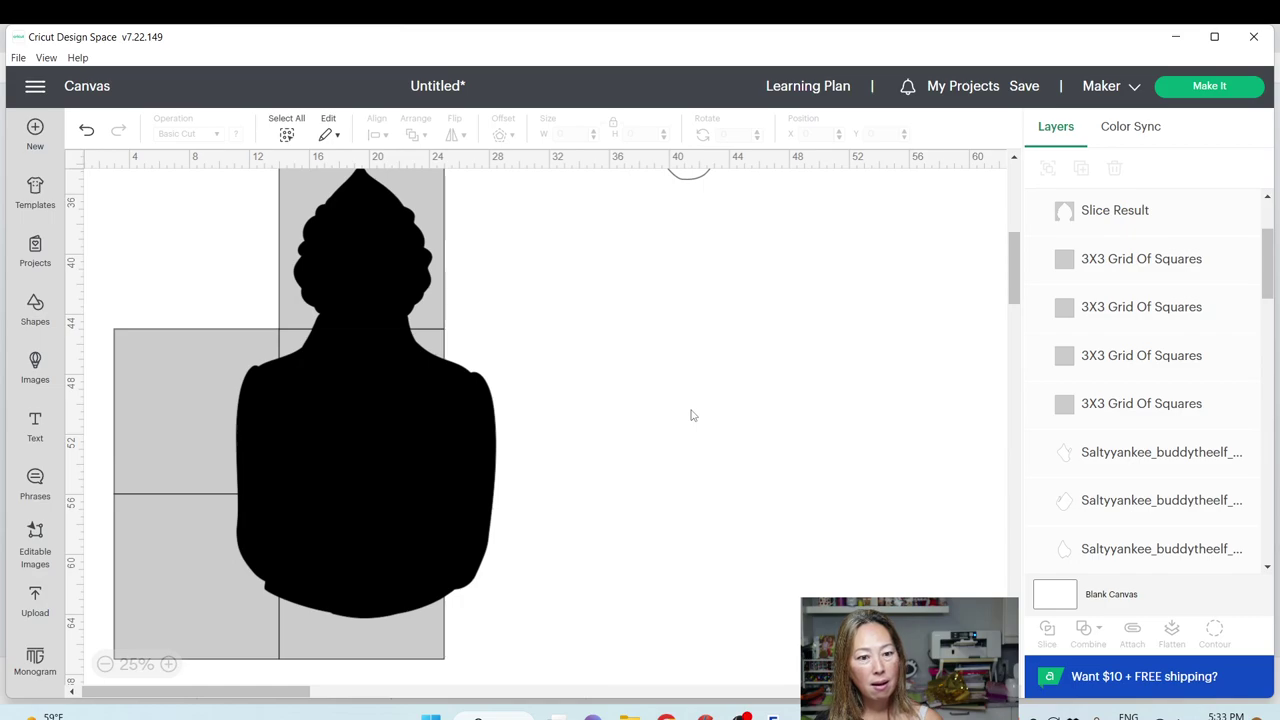
Nudge the body slice sideways to X 5.982 so that it lies within the four lower grid squares
left_click(407, 430)
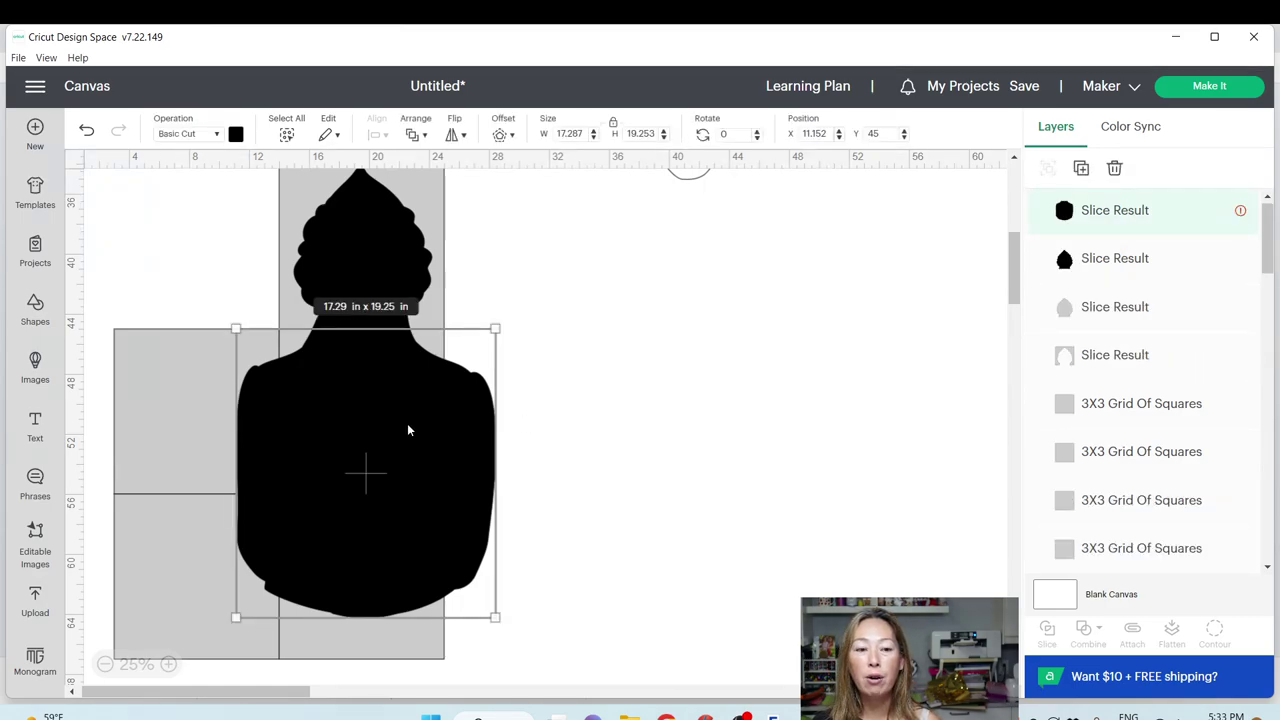
key("Left")
key("Left")
key("Left")
key("Left")
key("Left")
key("Left")
key("Left")
key("Left")
key("Left")
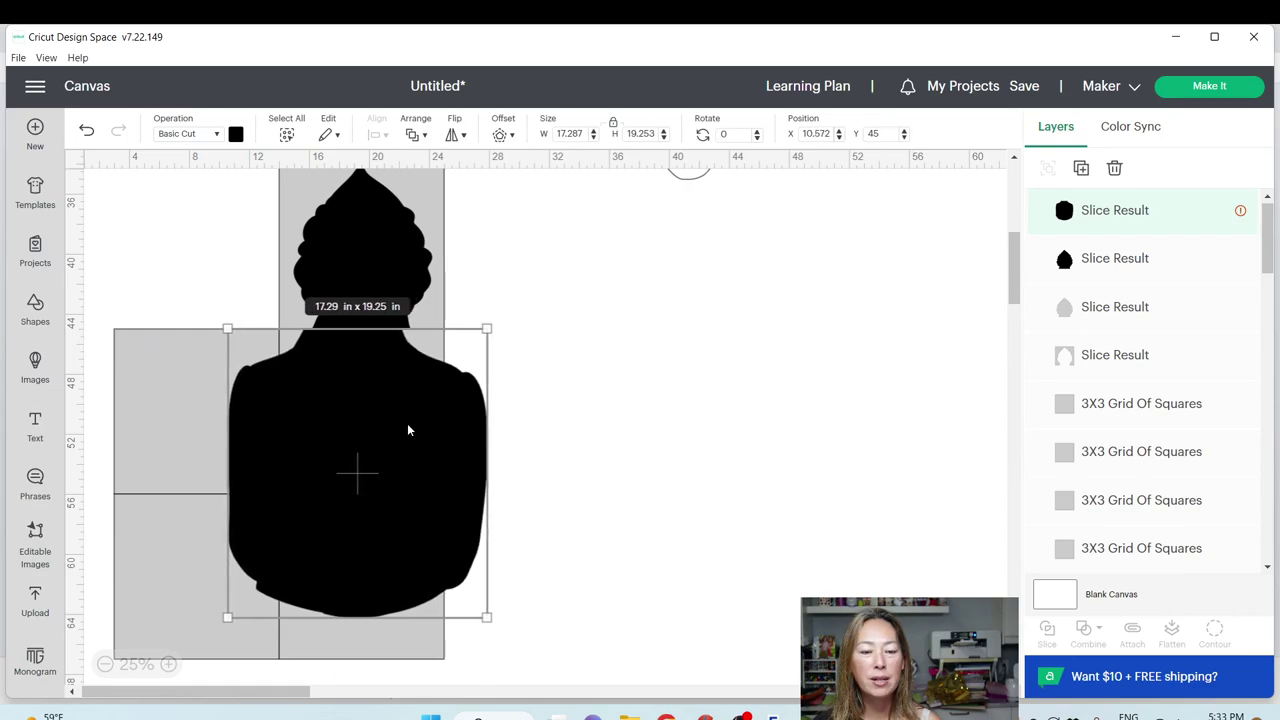
key("Left")
key("Left")
key("Left")
key("Left")
key("Left")
key("Left")
key("Left")
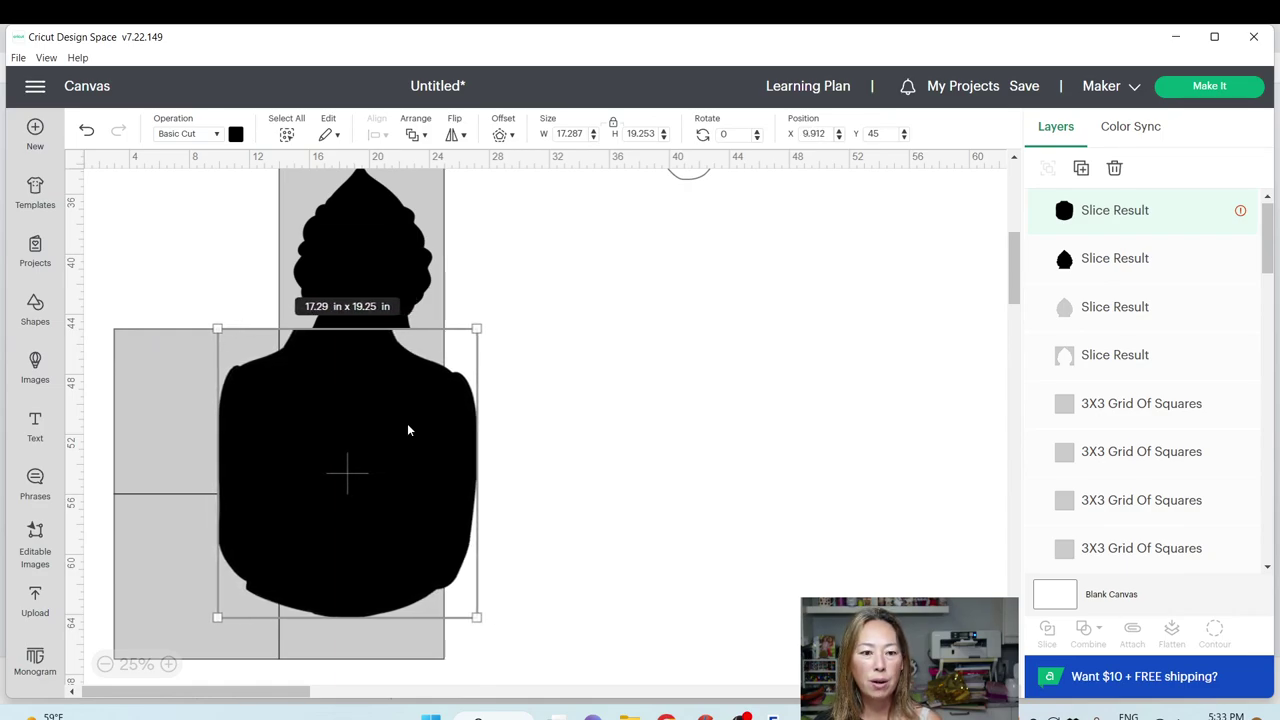
key("Left")
key("Left")
key("Left")
key("Left")
key("Left")
key("Left")
key("Left")
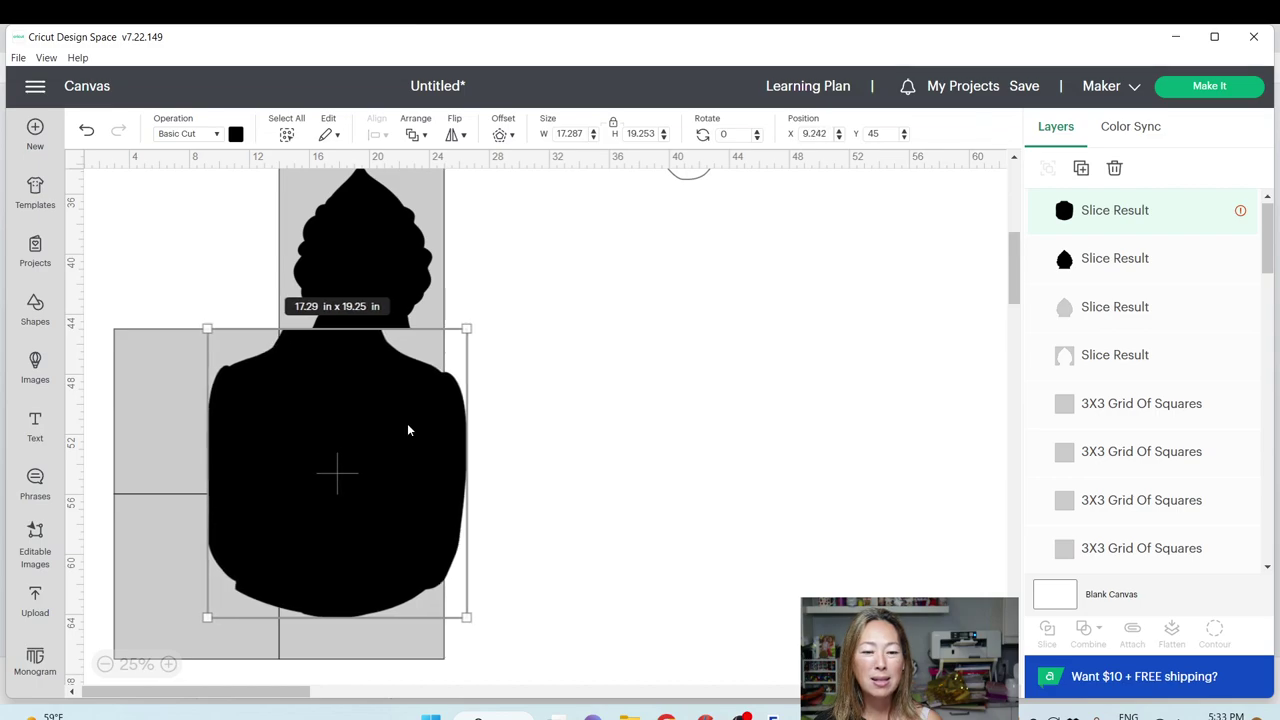
key("Left")
key("Left")
key("Left")
key("Left")
key("Left")
key("Left")
key("Left")
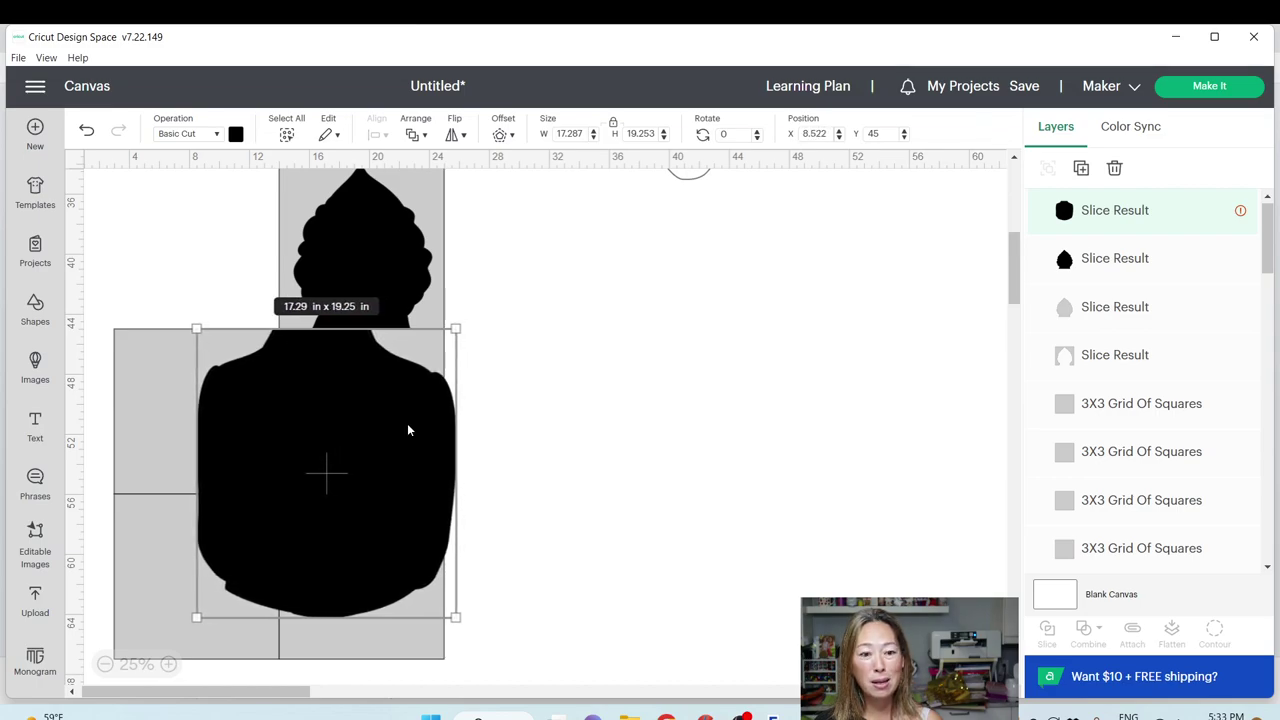
key("Left")
key("Left")
key("Left")
key("Left")
key("Left")
key("Left")
key("Left")
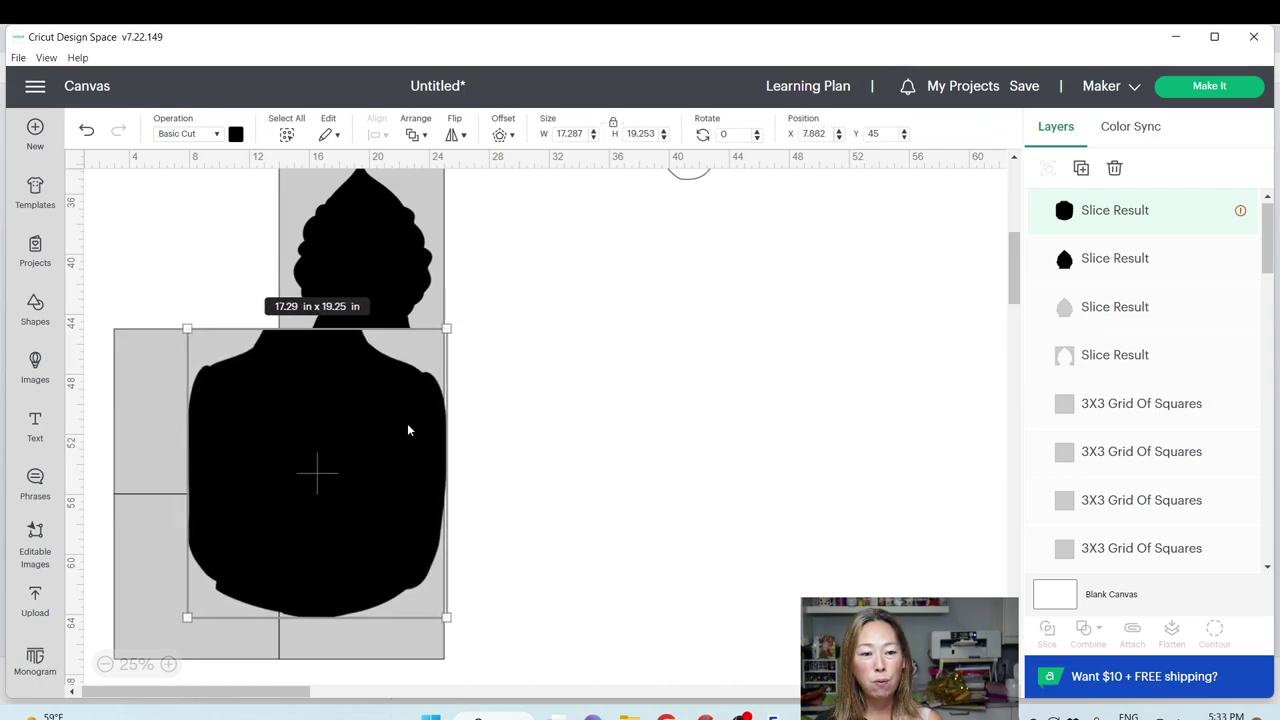
key("Left")
key("Left")
key("Left")
key("Left")
key("Left")
key("Left")
key("Left")
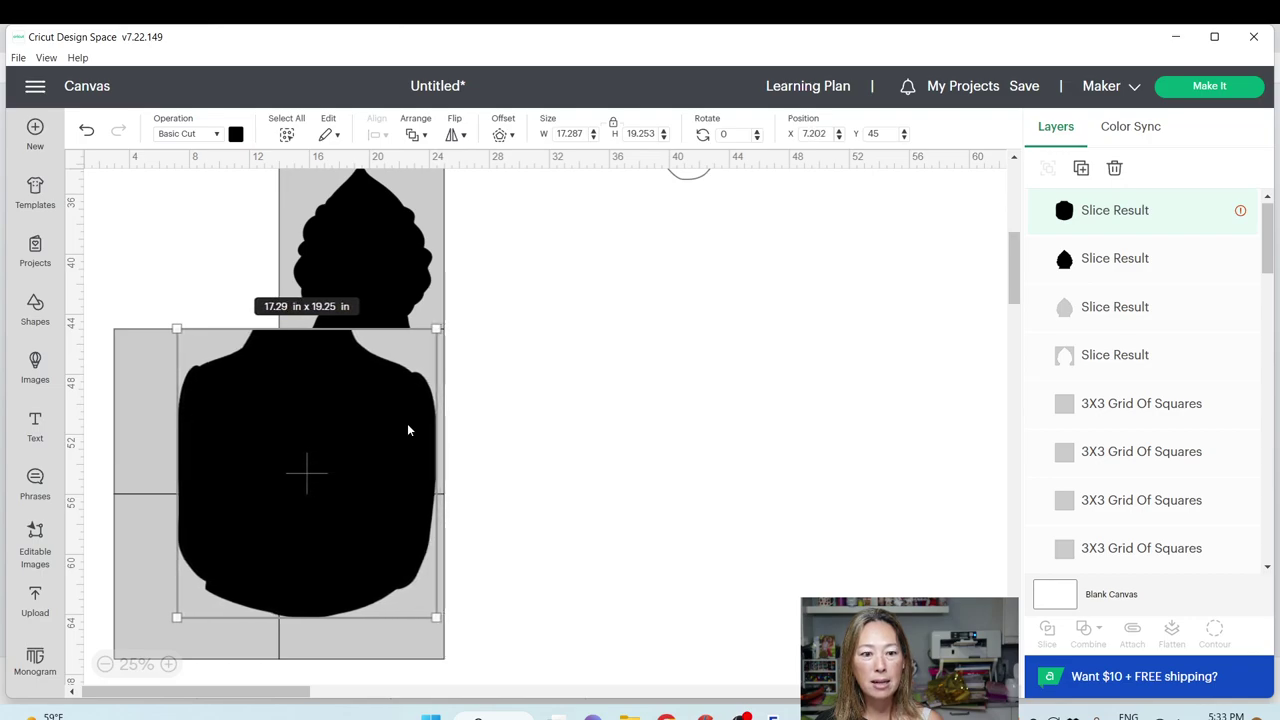
key("Left")
key("Left")
key("Left")
key("Left")
key("Left")
key("Left")
key("Left")
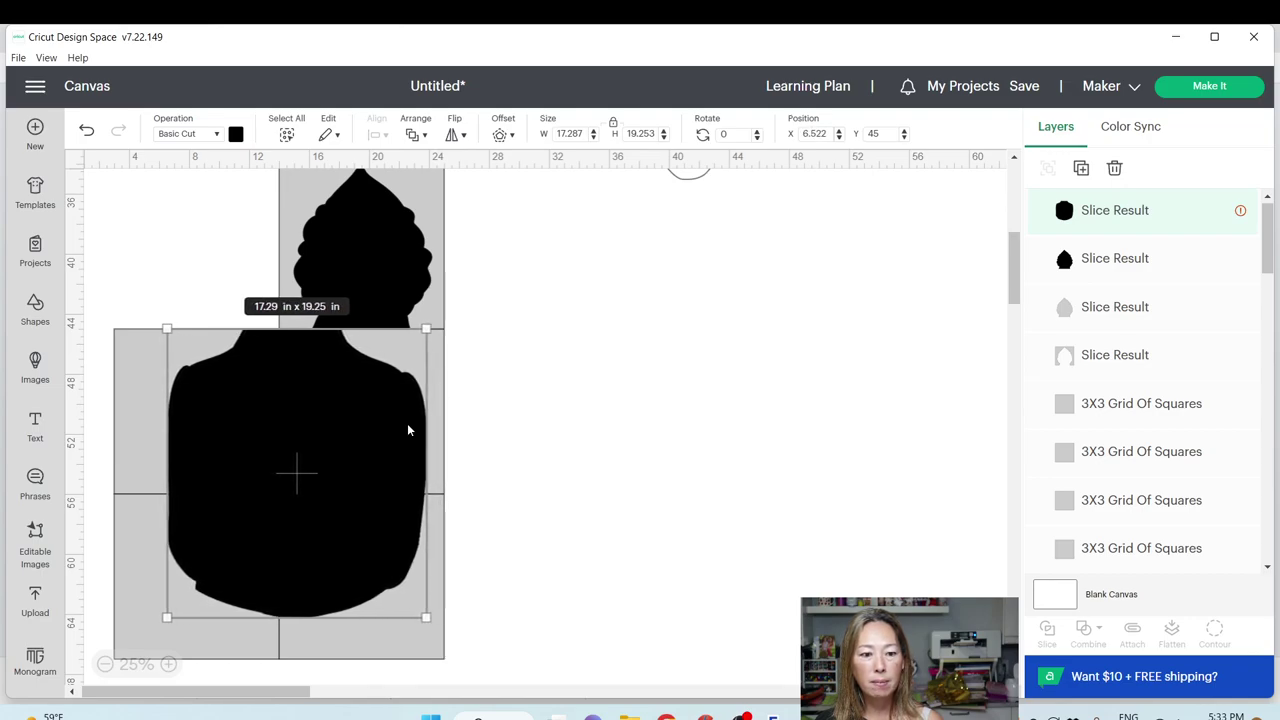
key("Left")
key("Left")
key("Left")
key("Left")
key("Left")
key("Left")
key("Left")
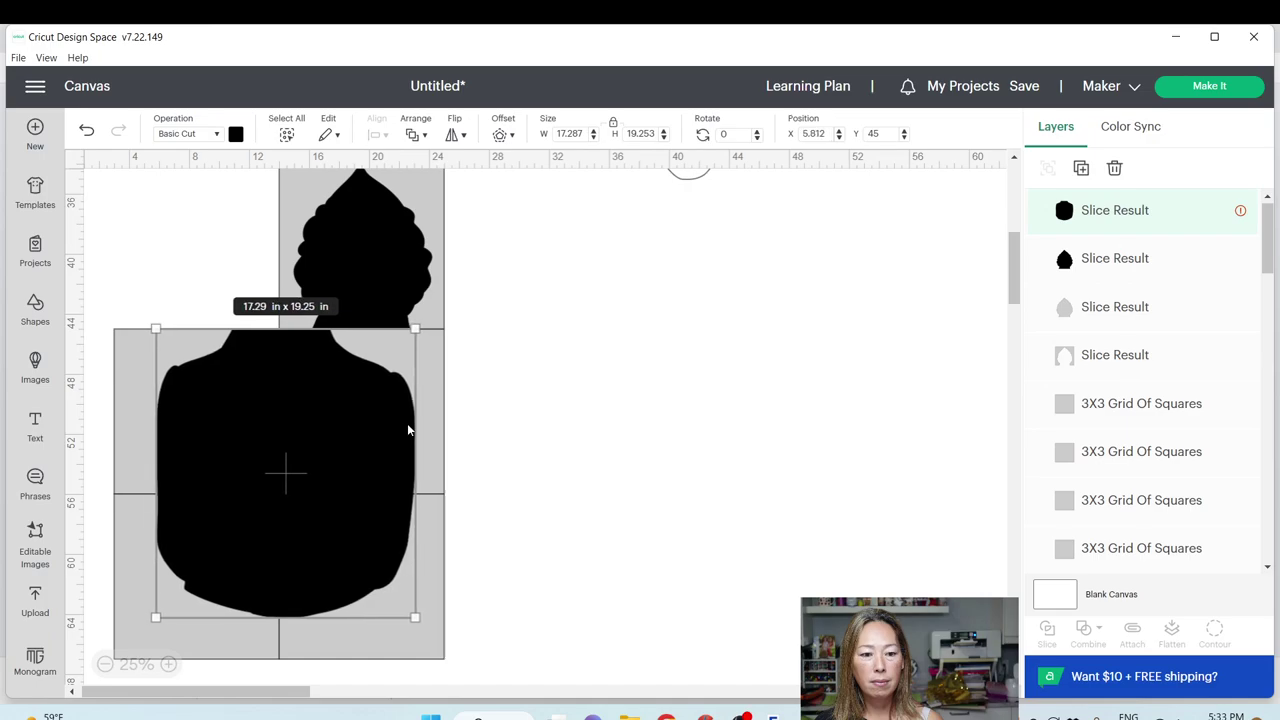
key("Left")
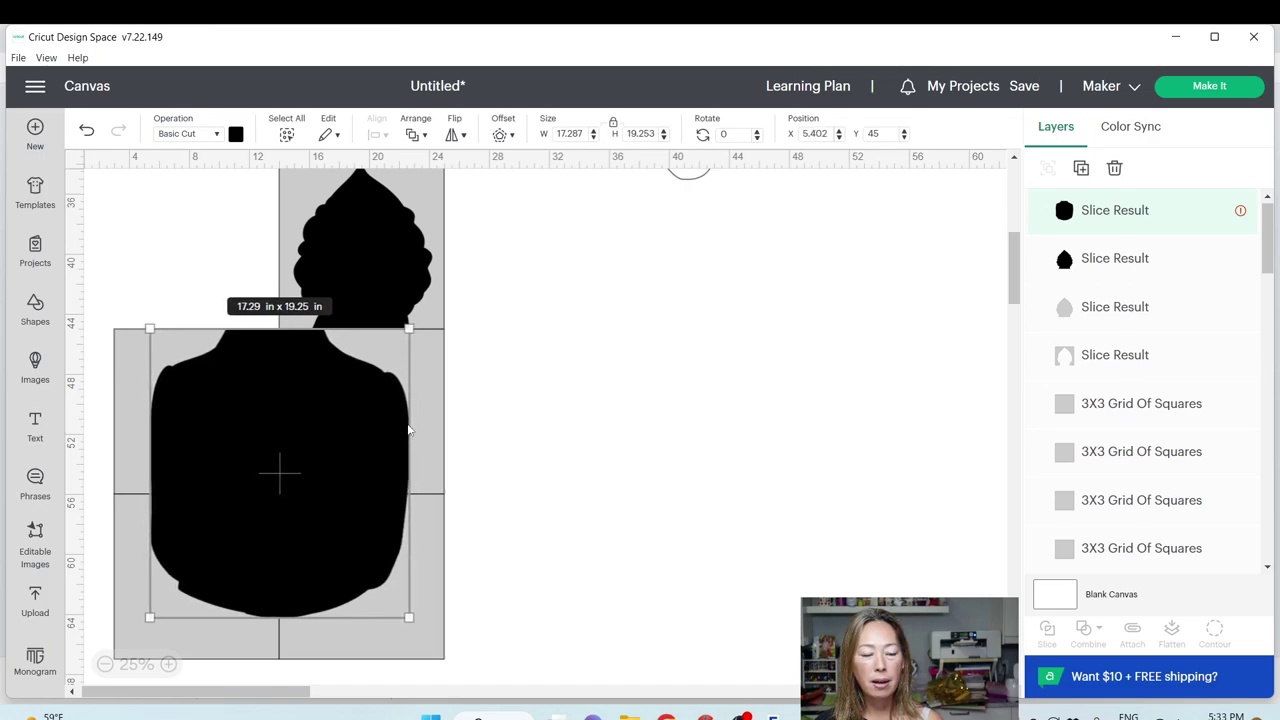
key("Right")
key("Right")
key("Right")
key("Right")
key("Right")
key("Right")
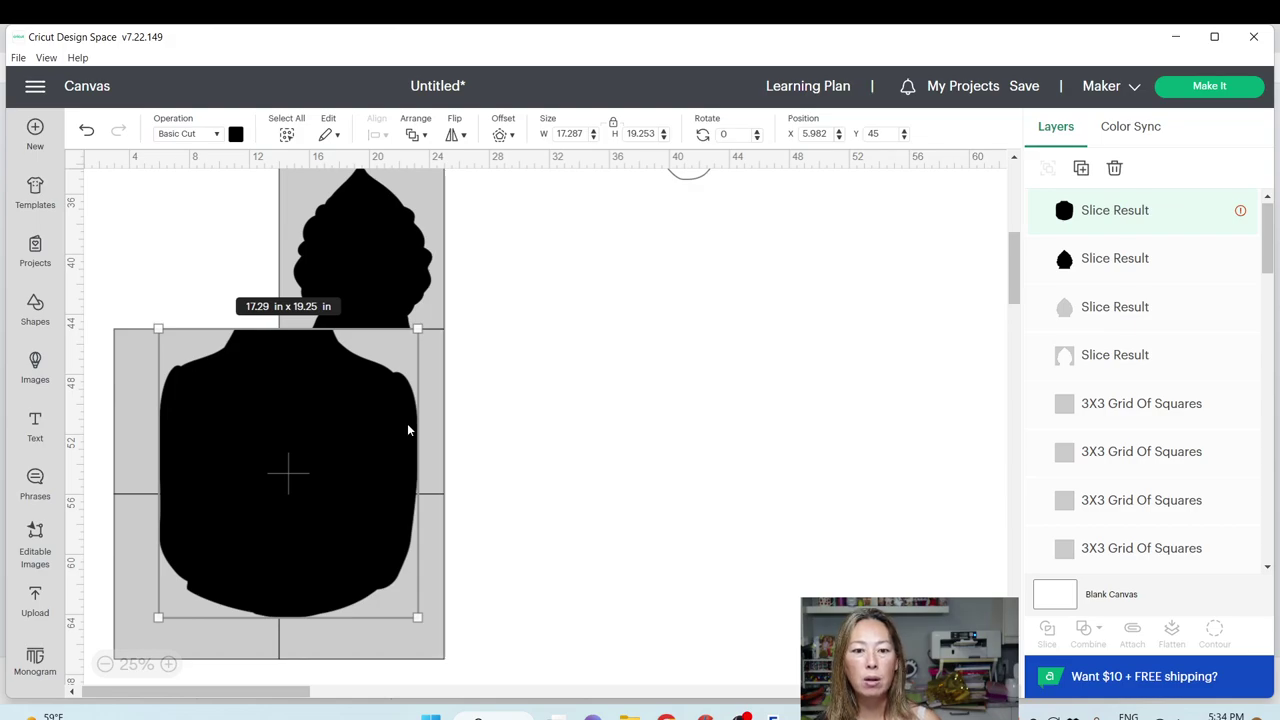
Look at the full-body Buddy the Elf image among the recent uploads and return to the canvas without adding it
scroll(513, 397, "up", 10)
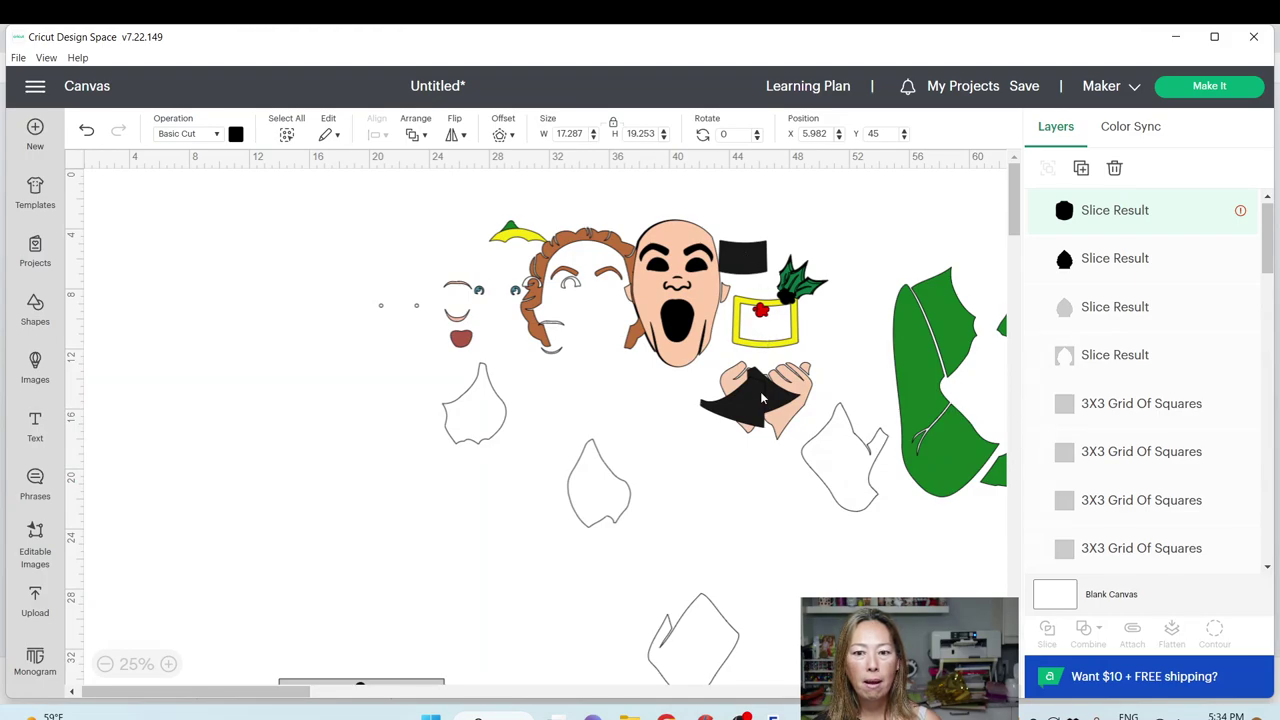
scroll(757, 358, "down", 5)
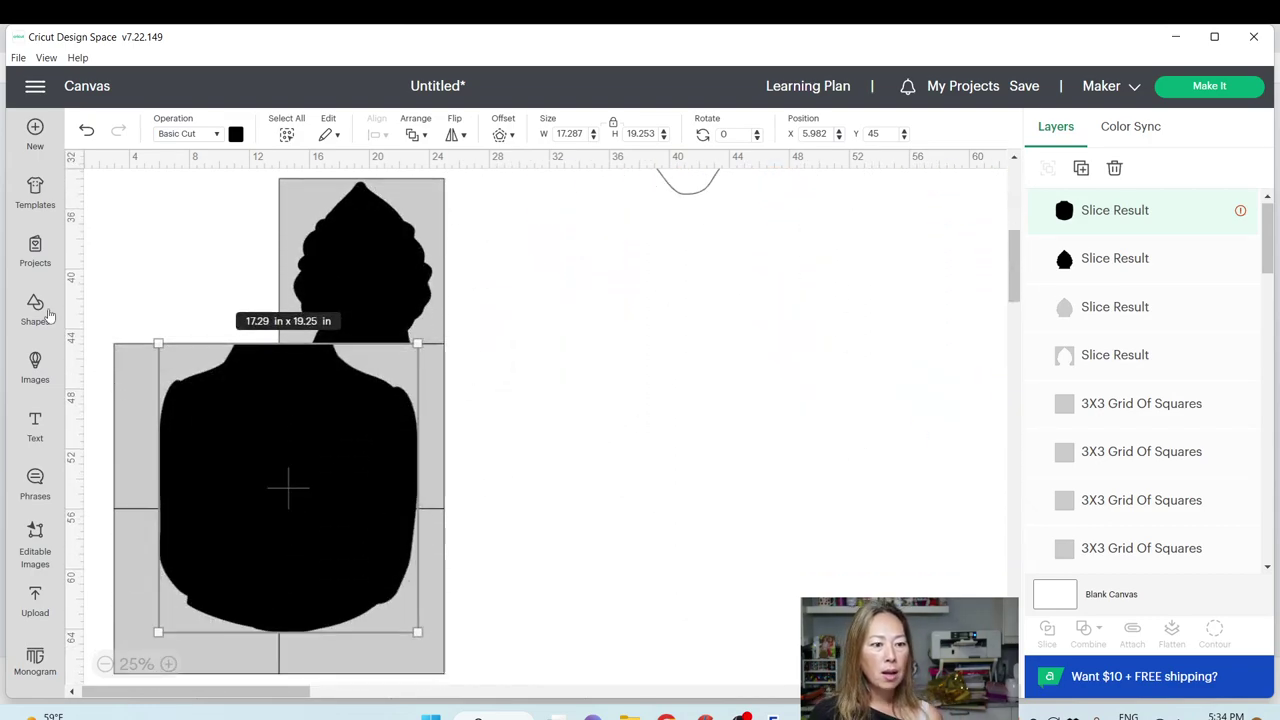
left_click(35, 600)
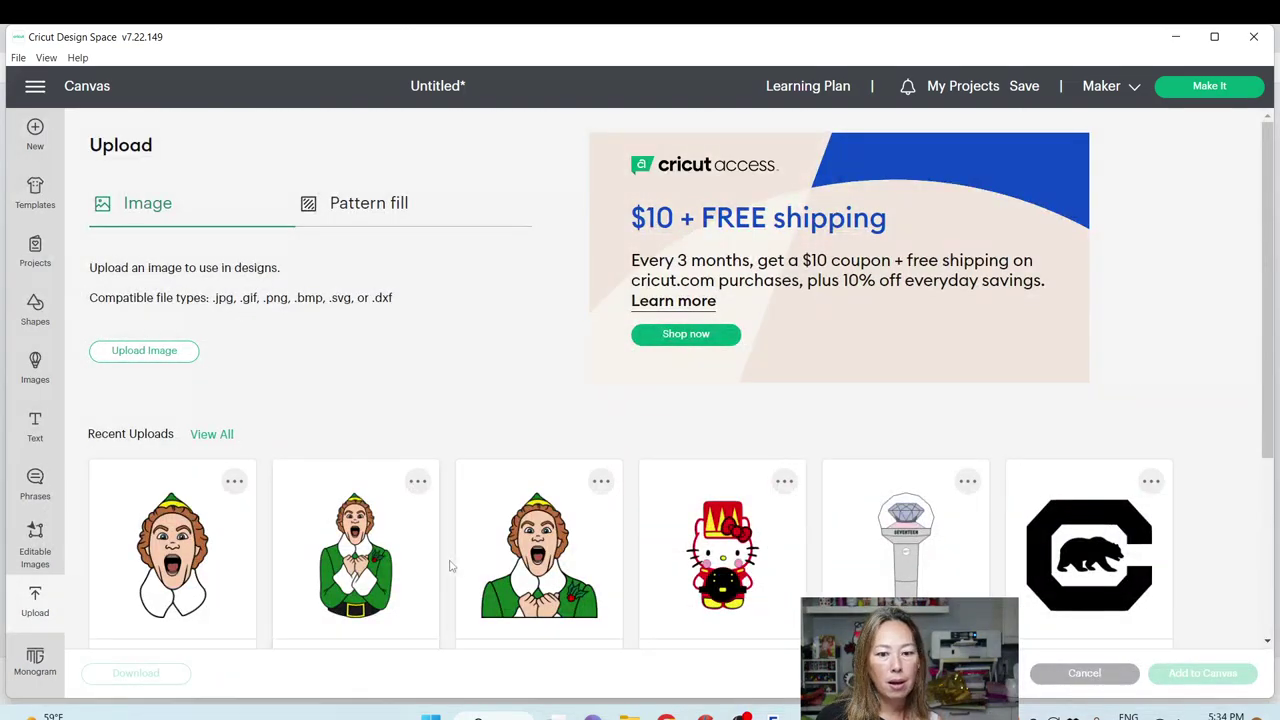
left_click(365, 575)
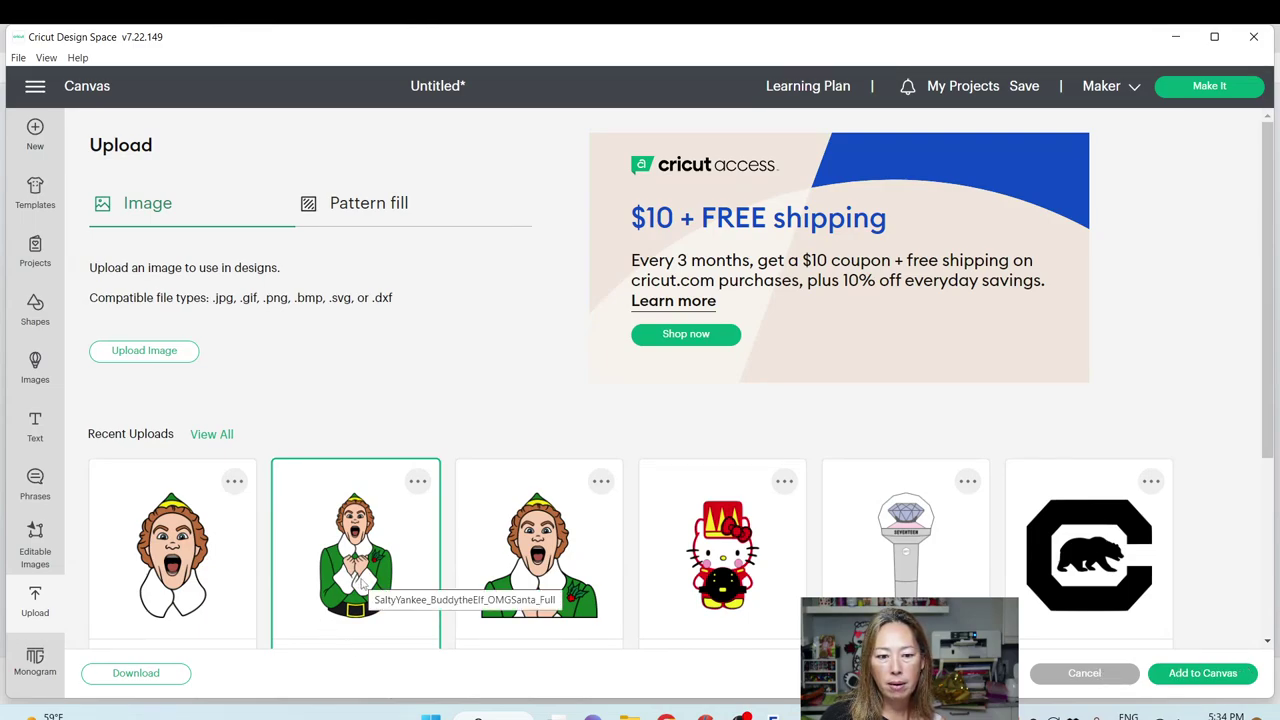
key("Escape")
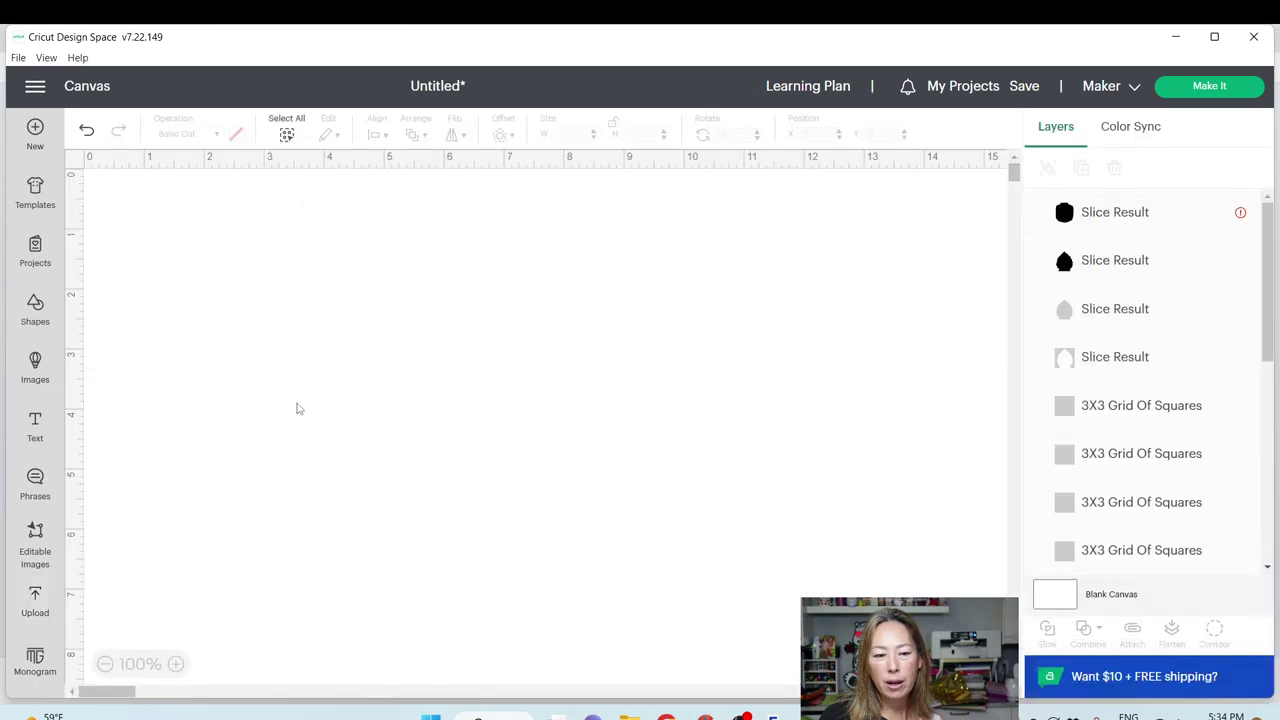
scroll(198, 483, "down", 2)
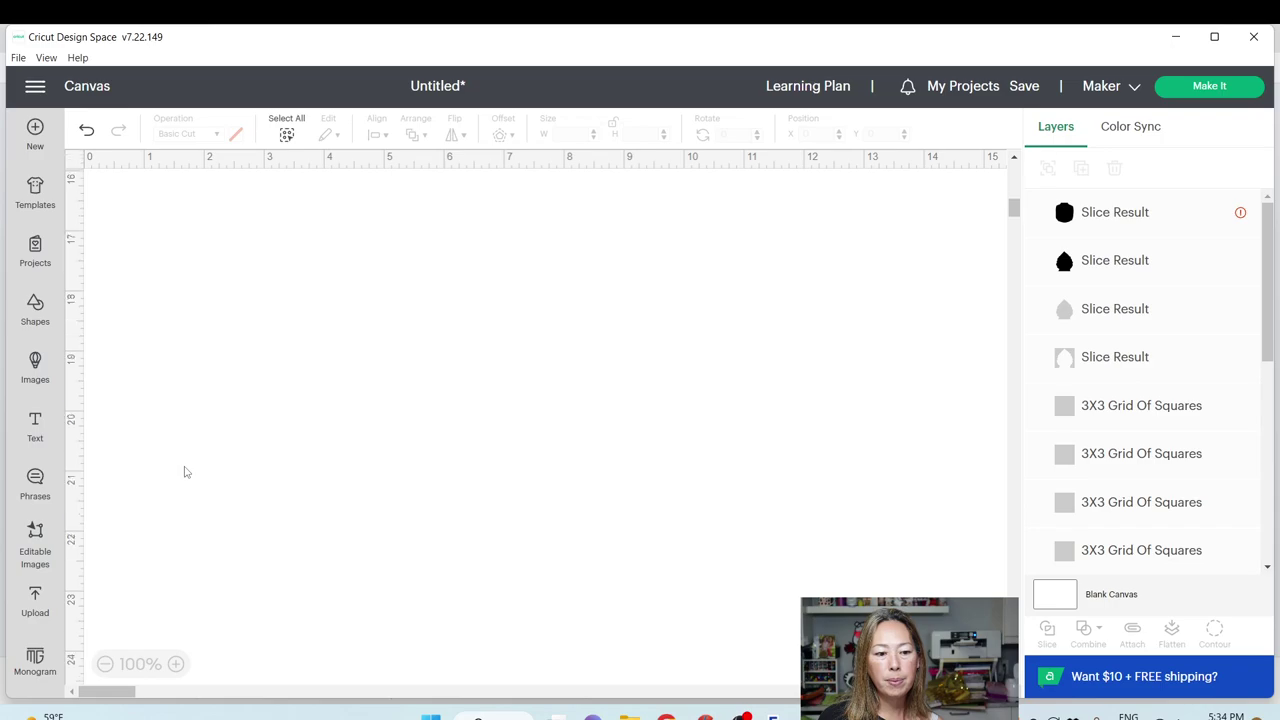
left_click(105, 664)
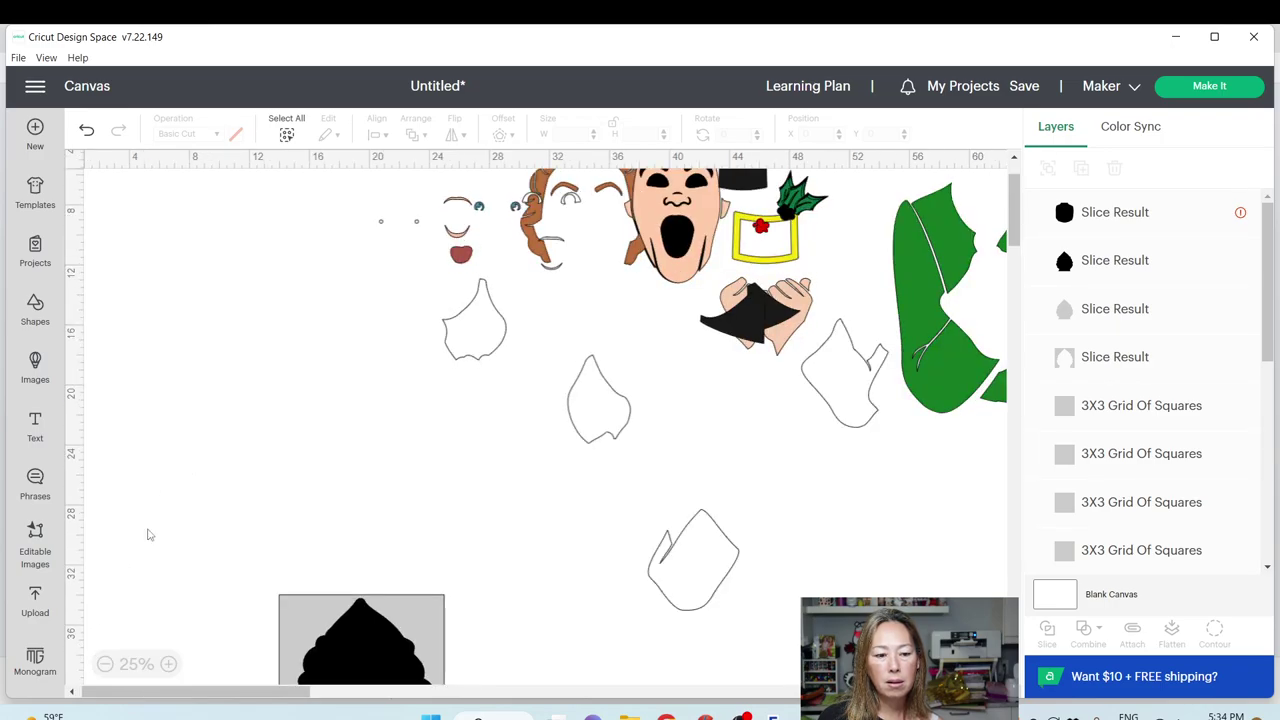
scroll(166, 477, "down", 10)
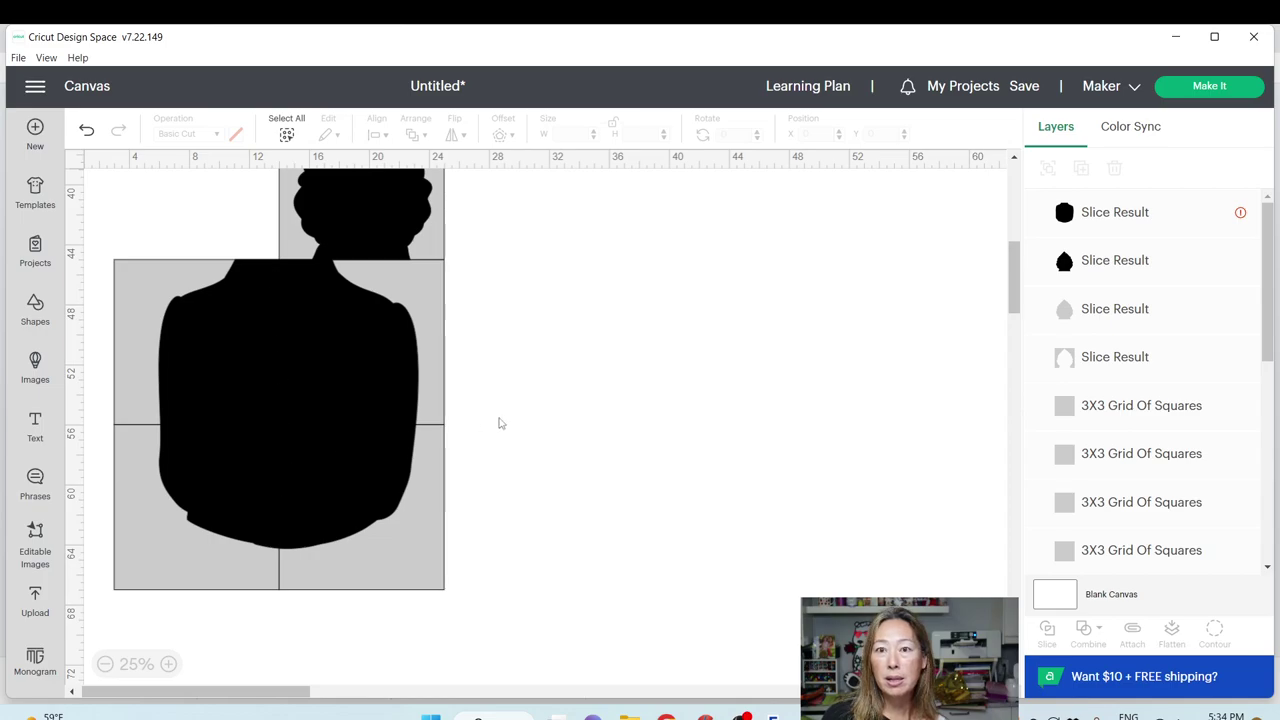
Slice the body silhouette with each of the four grid squares beneath it, starting with the upper right one
left_click_drag(619, 370, 385, 337)
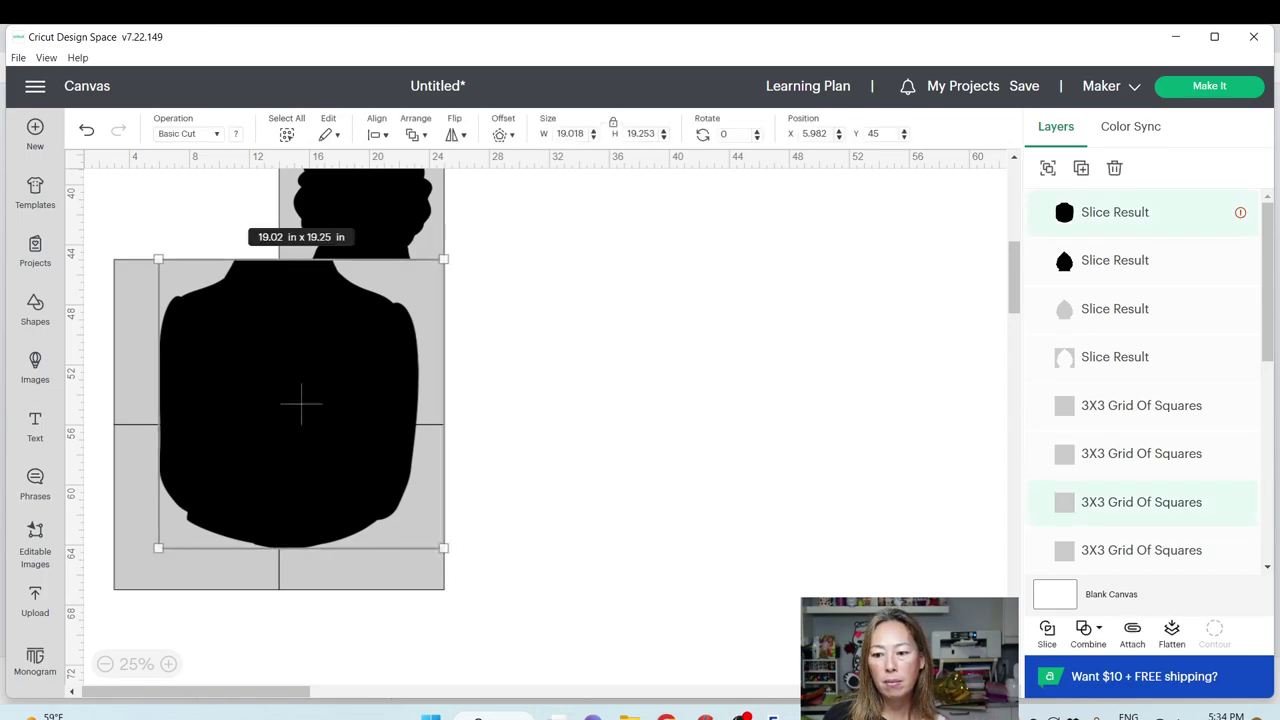
left_click(1047, 632)
left_click_drag(593, 536, 380, 460)
left_click(1047, 632)
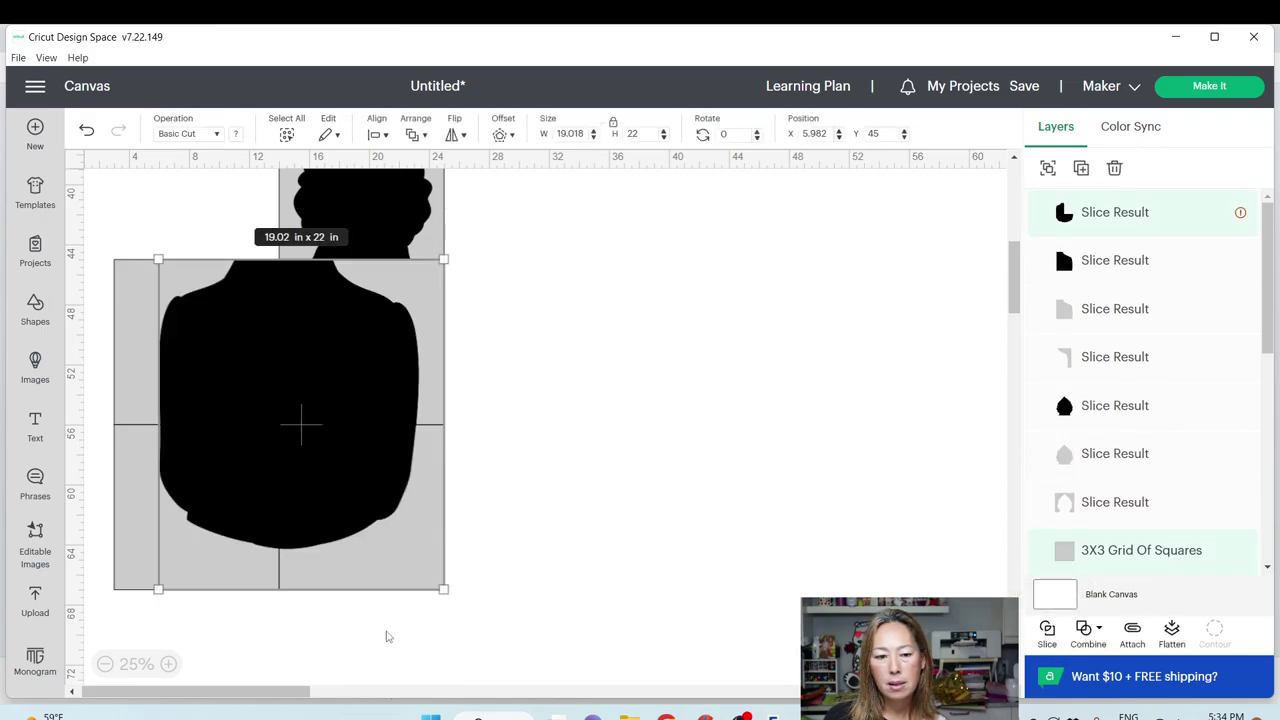
left_click_drag(210, 642, 197, 425)
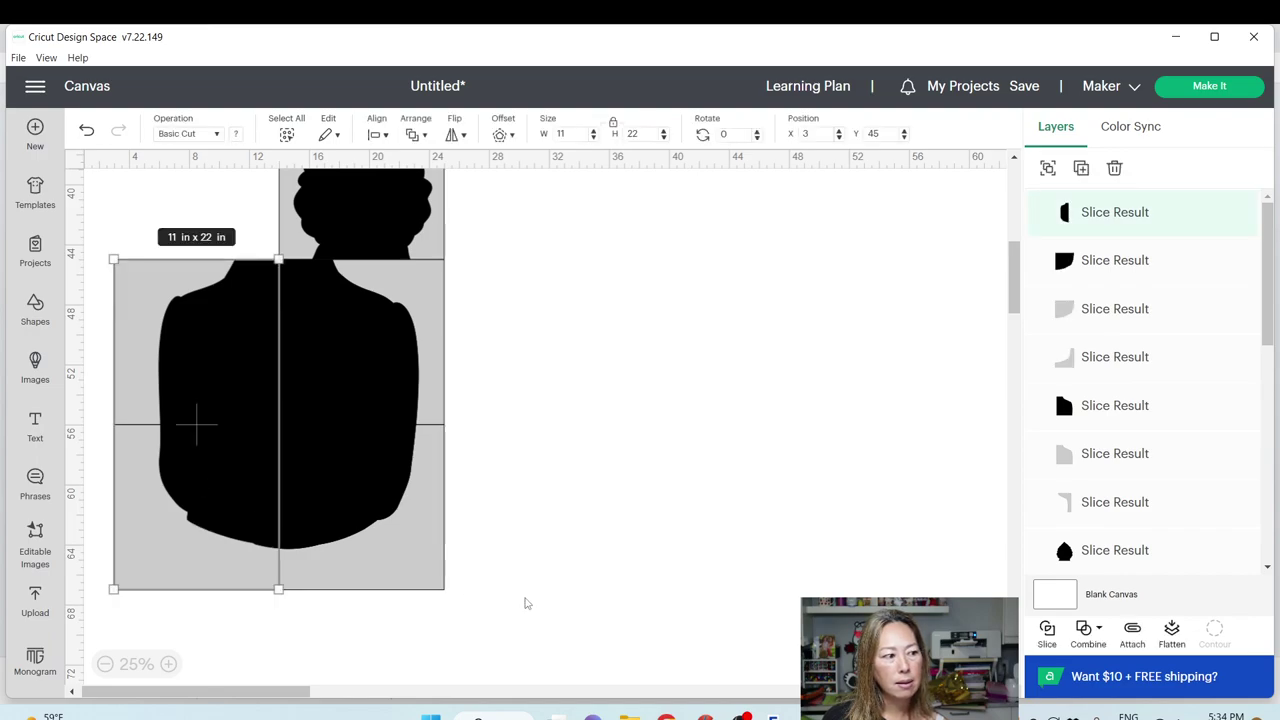
left_click(1047, 632)
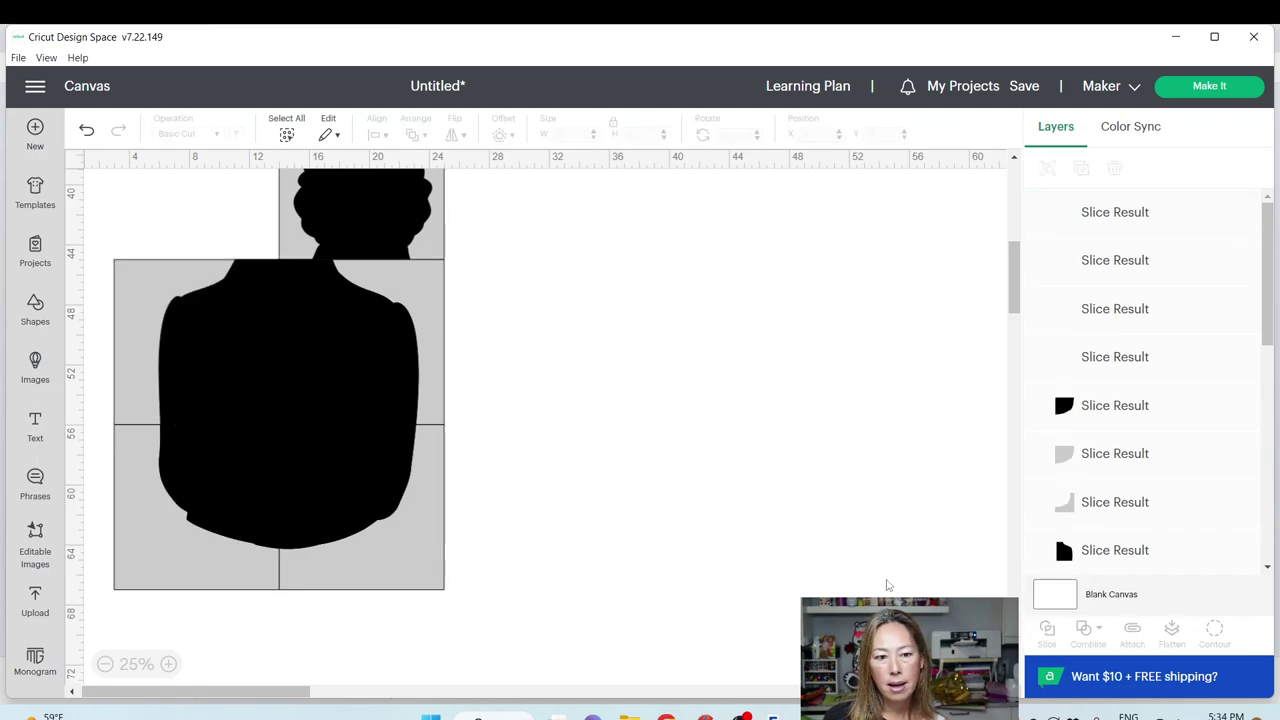
Move the black head and the two upper body pieces off the grid and reassemble them to its right
scroll(617, 391, "up", 3)
left_click_drag(397, 349, 700, 384)
left_click_drag(322, 528, 703, 551)
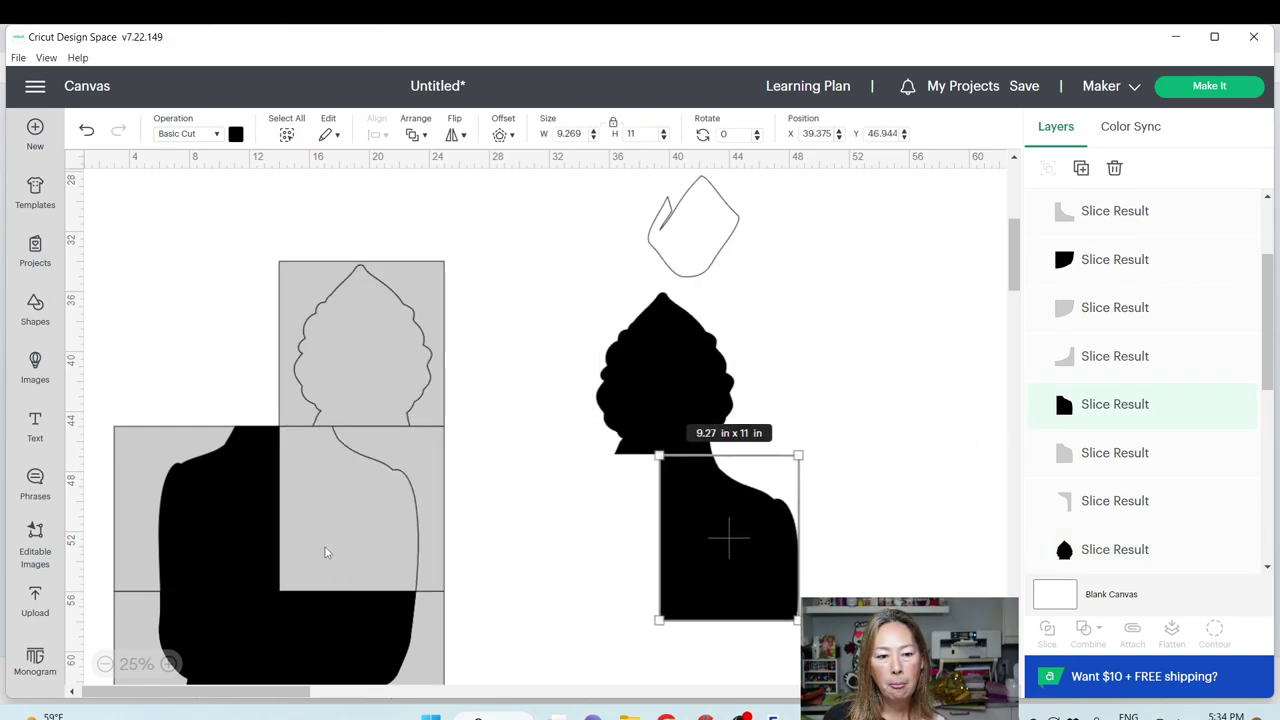
left_click(255, 545)
left_click_drag(300, 541, 617, 570)
scroll(519, 529, "down", 3)
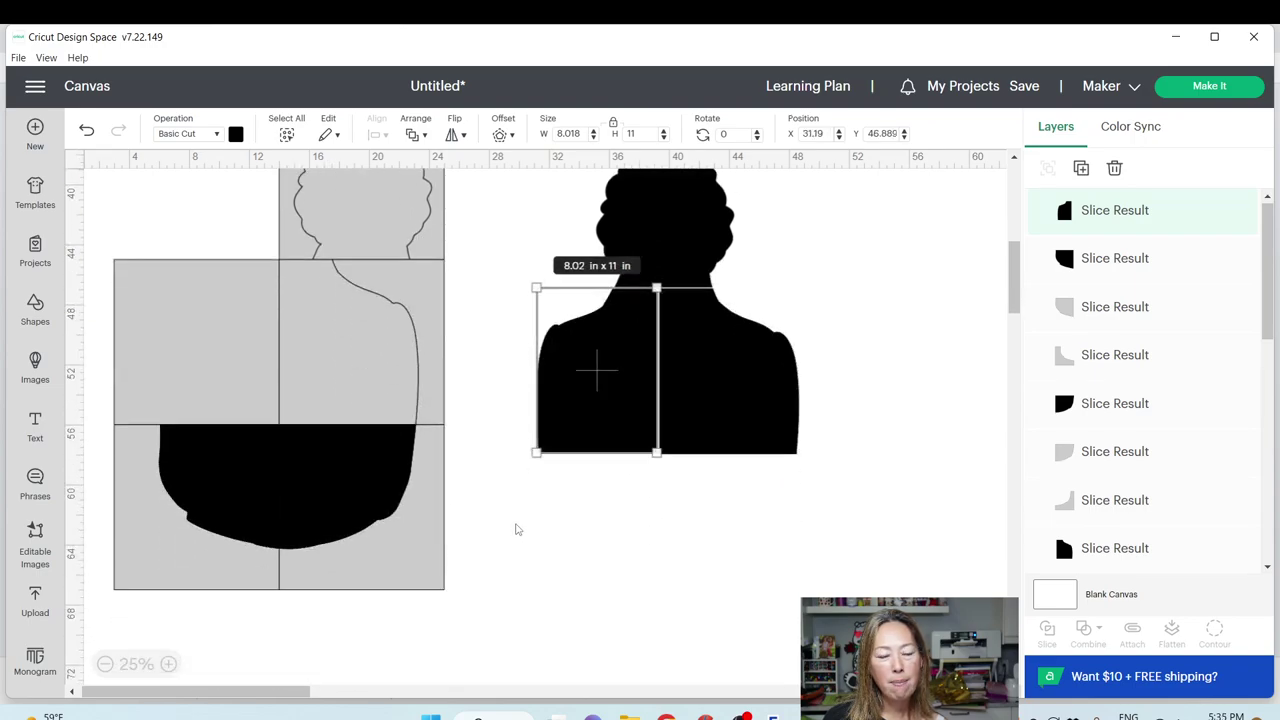
Move the two lower body pieces off the grid and place them directly beneath the upper body pieces
left_click(341, 492)
left_click_drag(770, 534, 775, 522)
left_click_drag(732, 513, 709, 519)
left_click(268, 500)
left_click_drag(236, 494, 616, 521)
Delete all the leftover gray grid squares and slice remnants from the canvas
left_click_drag(448, 633, 199, 230)
key("Delete")
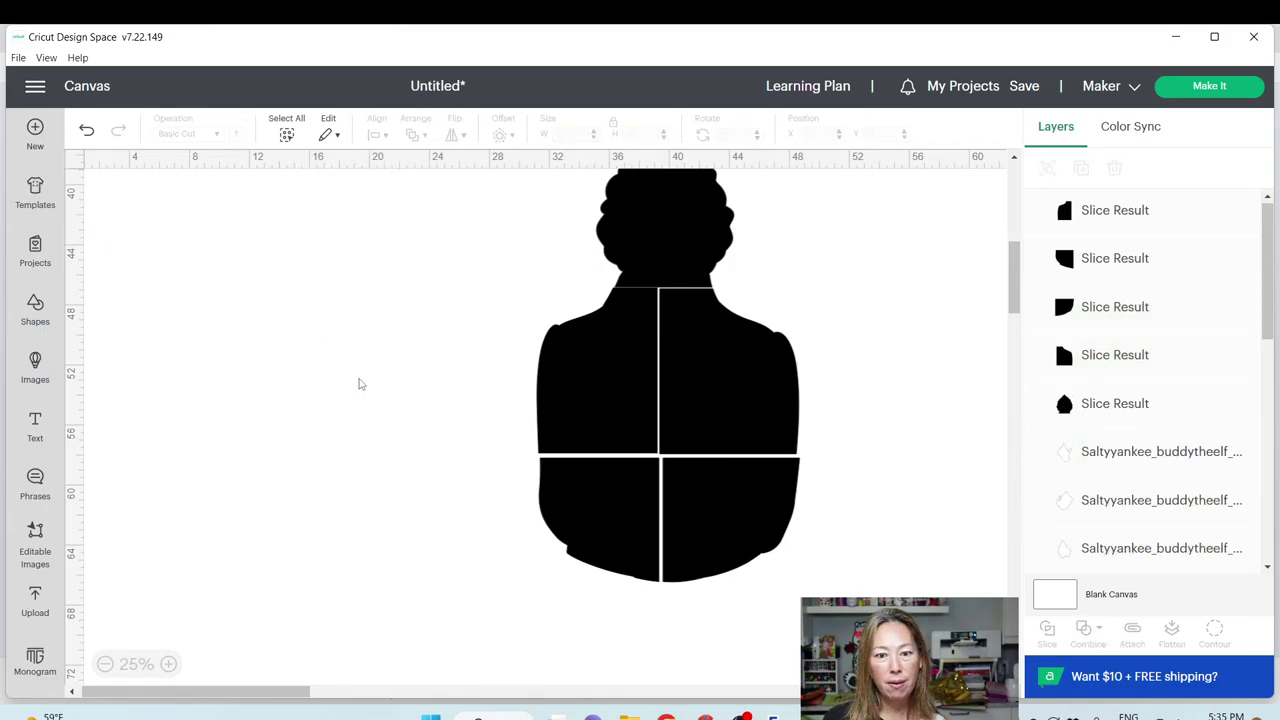
scroll(334, 363, "up", 5)
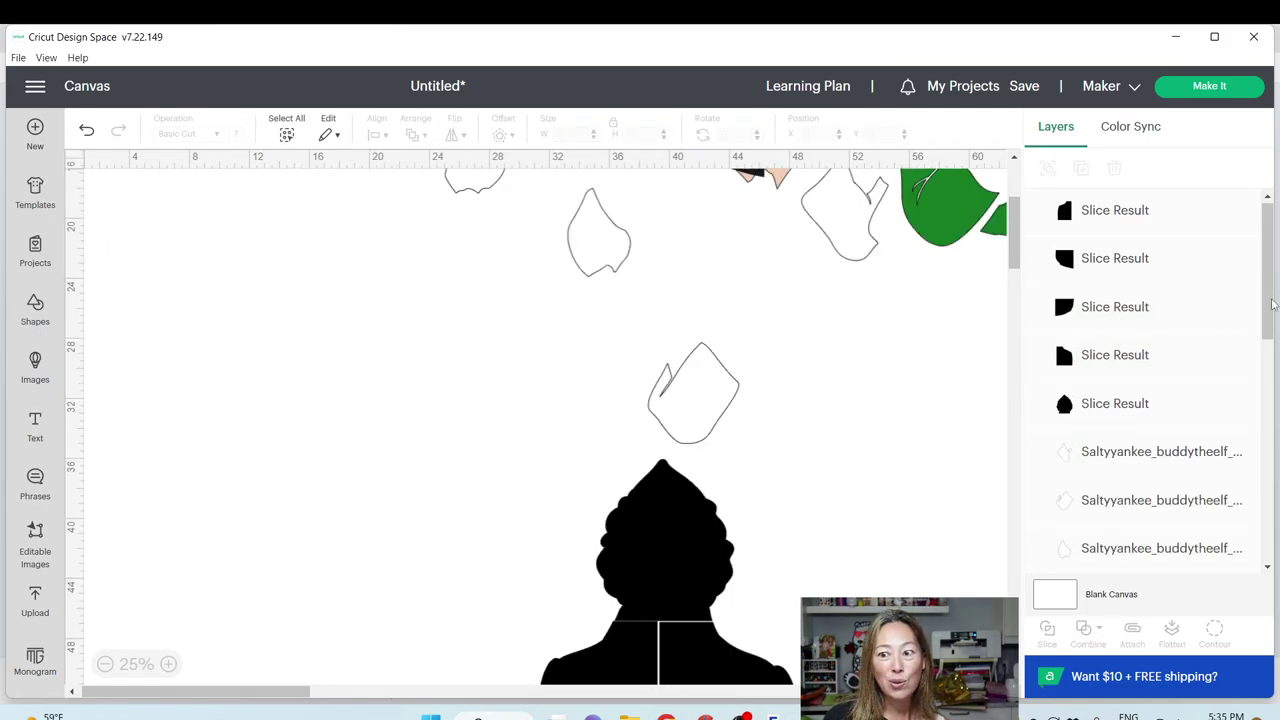
Save the project with the title "elf 30 inches"
left_click(1022, 86)
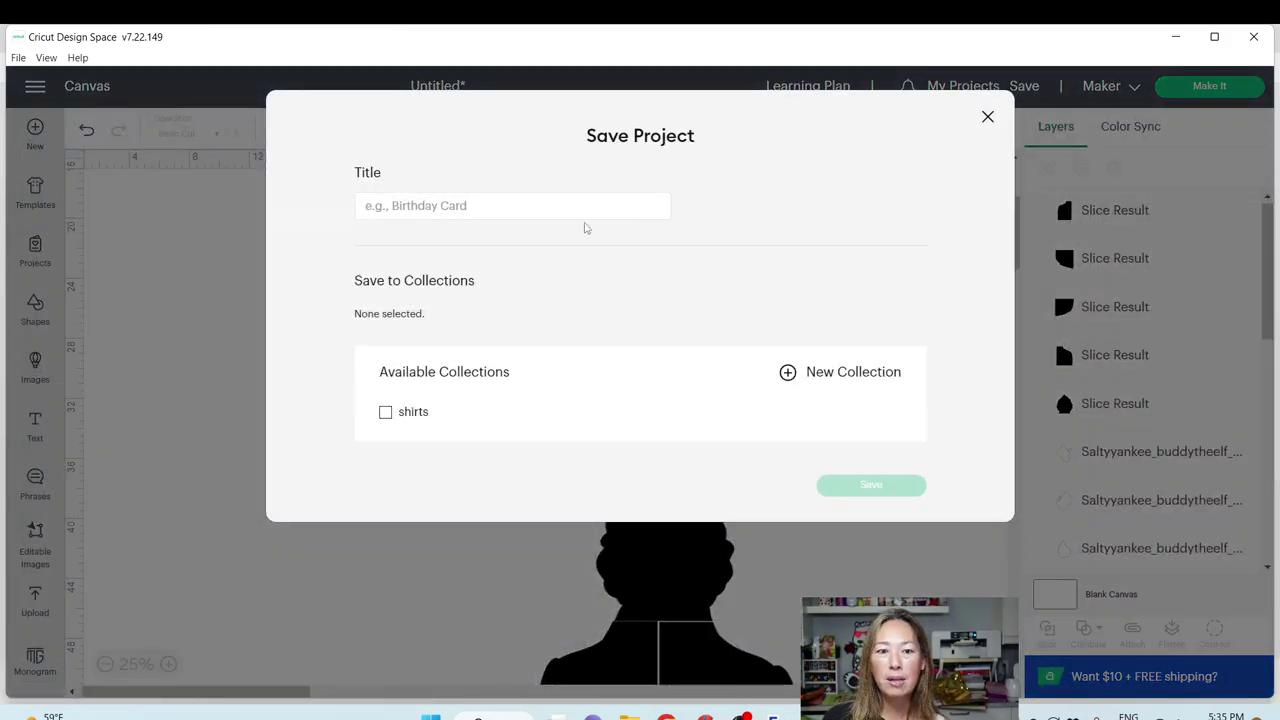
left_click(565, 206)
type("elf 3")
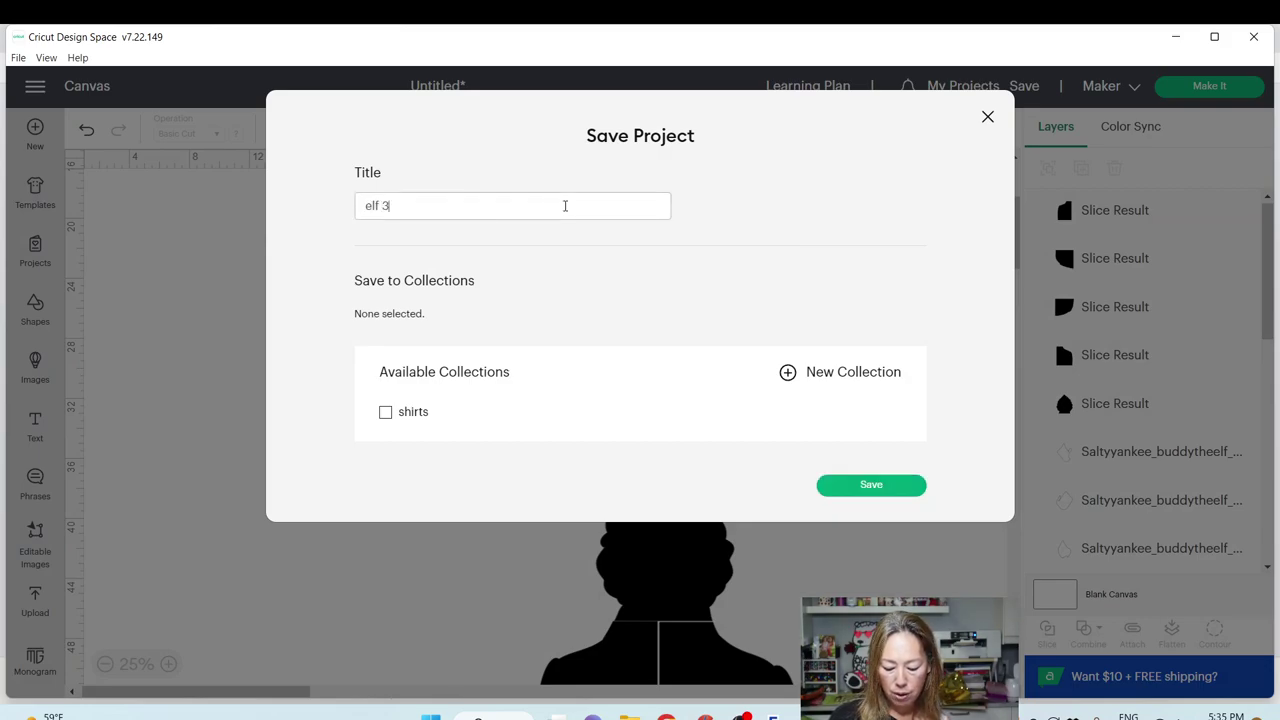
type("0 inches")
key("Return")
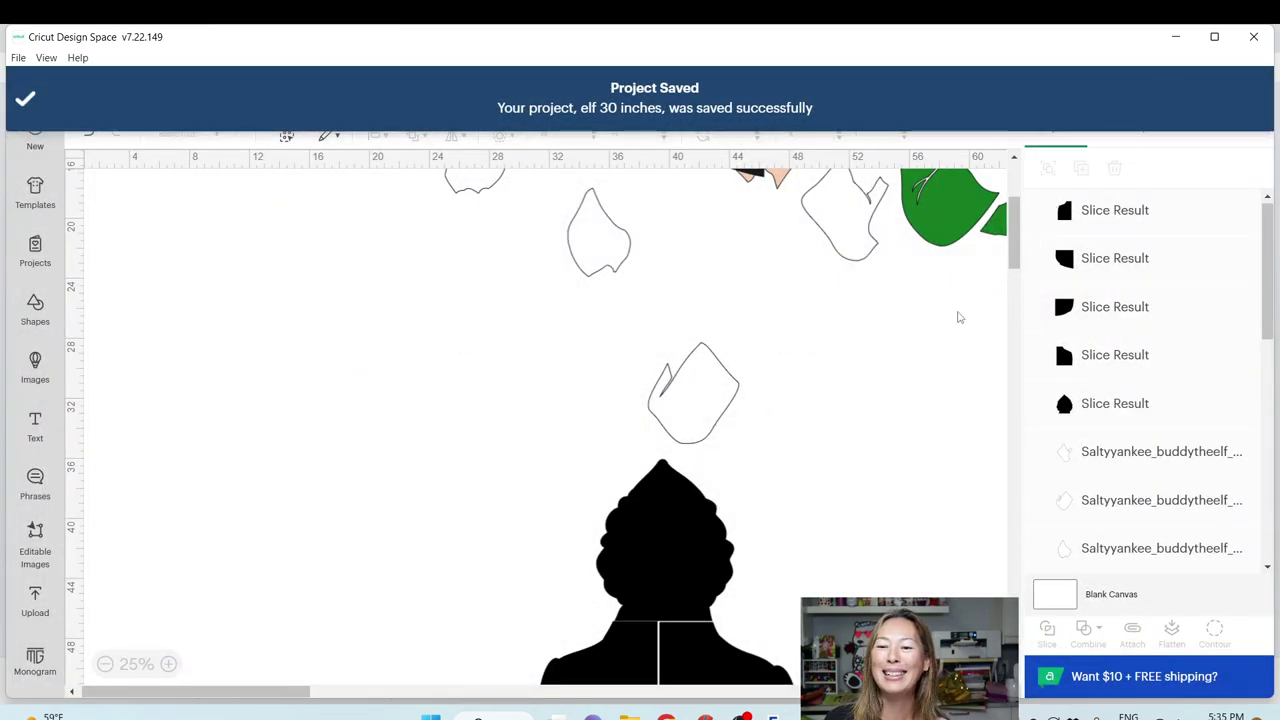
Send the project to mat preparation and review how the white pieces are arranged on the first mat
left_click(1210, 86)
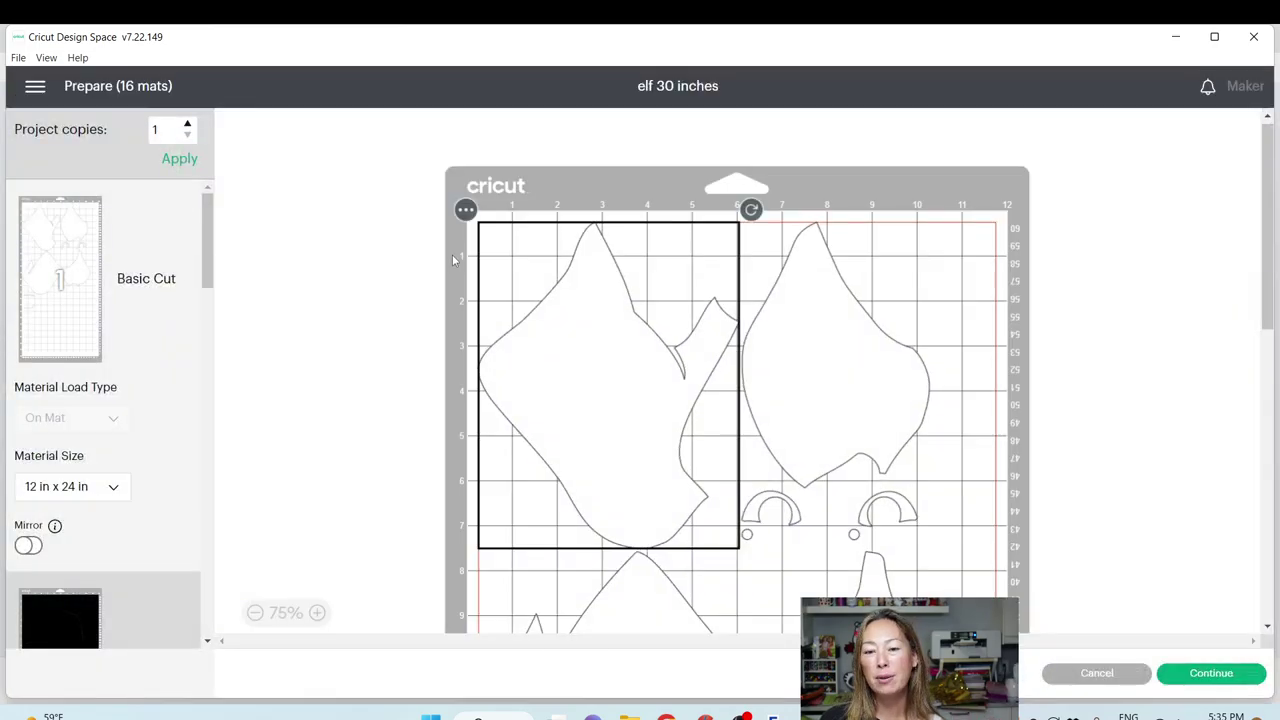
scroll(766, 331, "down", 3)
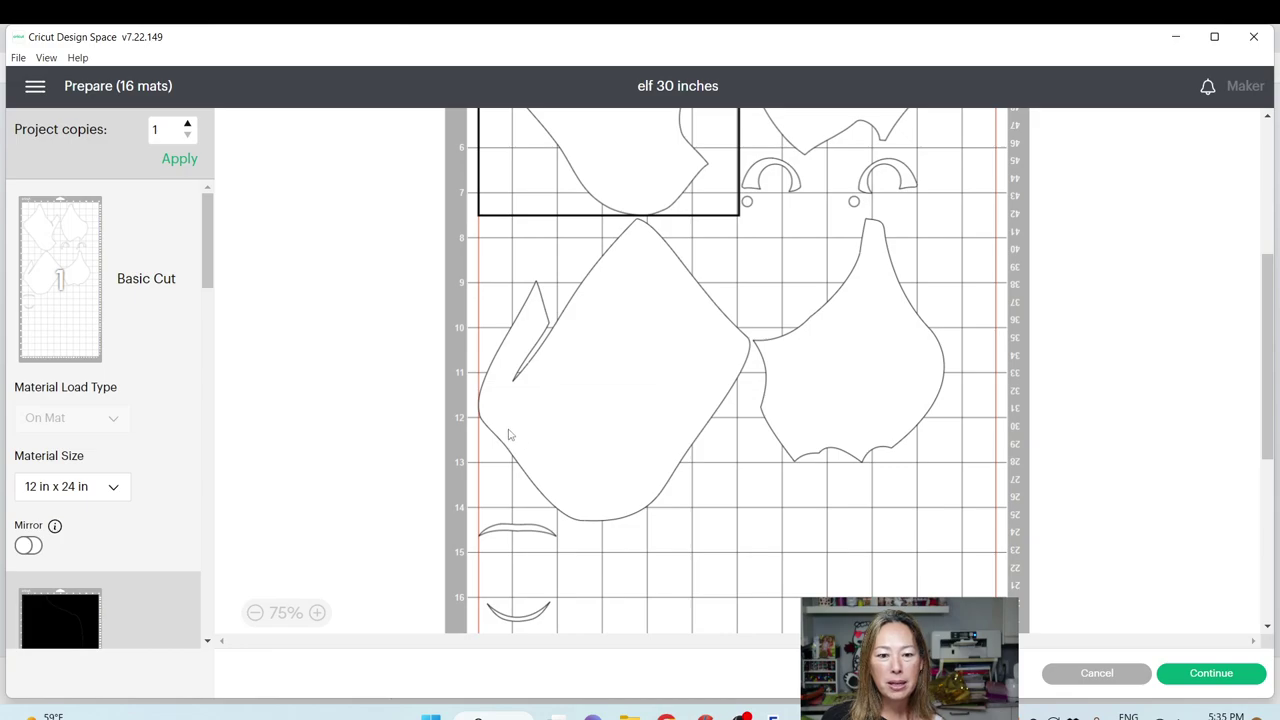
scroll(510, 435, "up", 4)
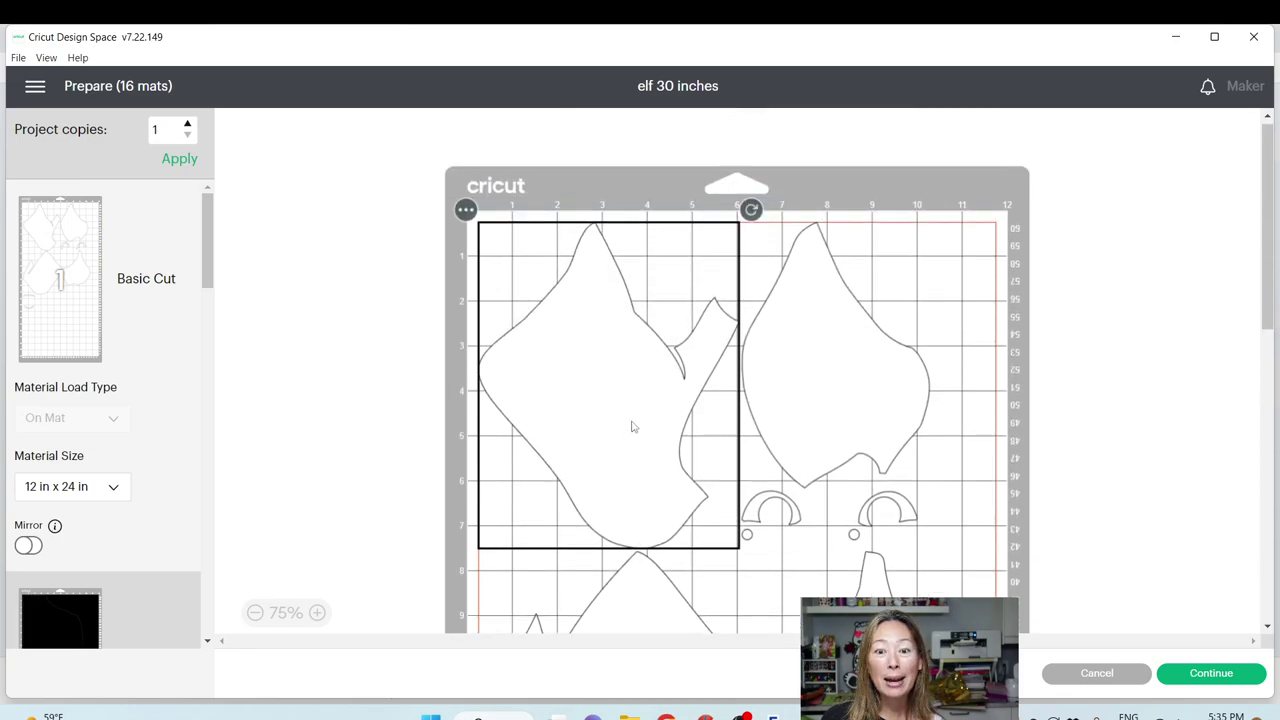
On mat 1, rotate the upper-left white piece to lie sideways and tuck the eye arcs and small circles around the upper-right piece's tip
left_click_drag(751, 209, 594, 159)
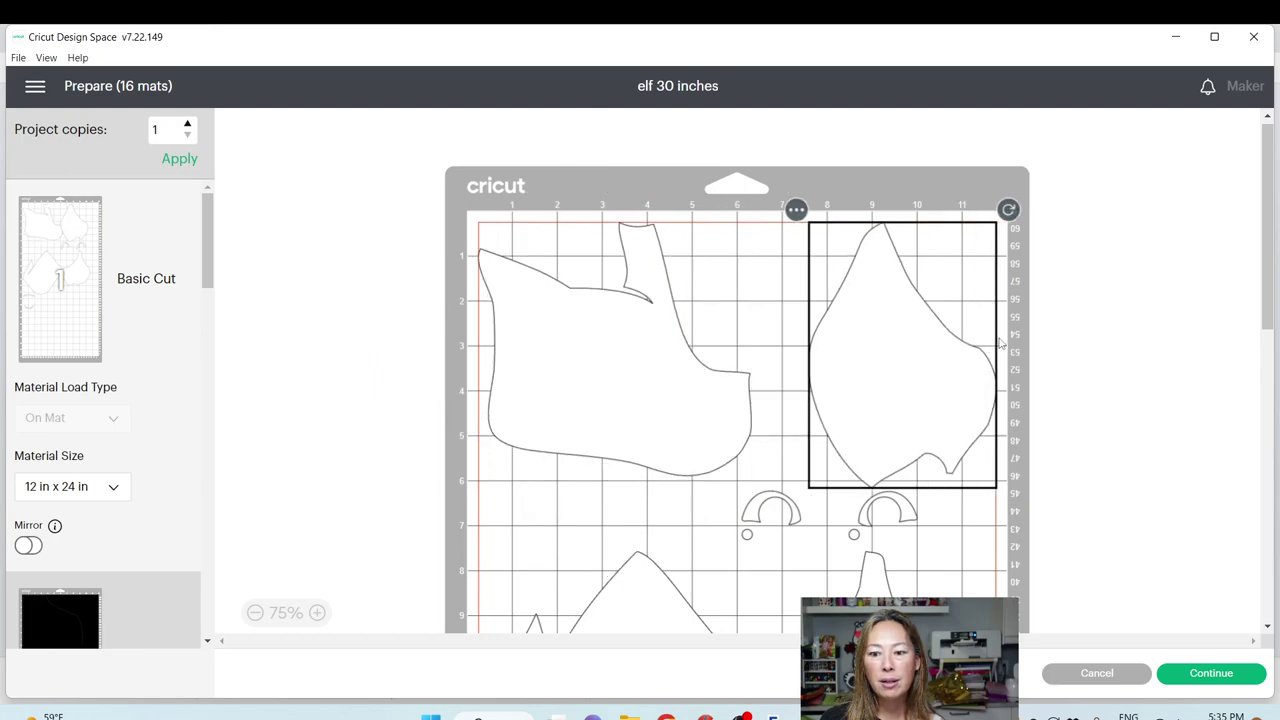
left_click_drag(772, 505, 819, 207)
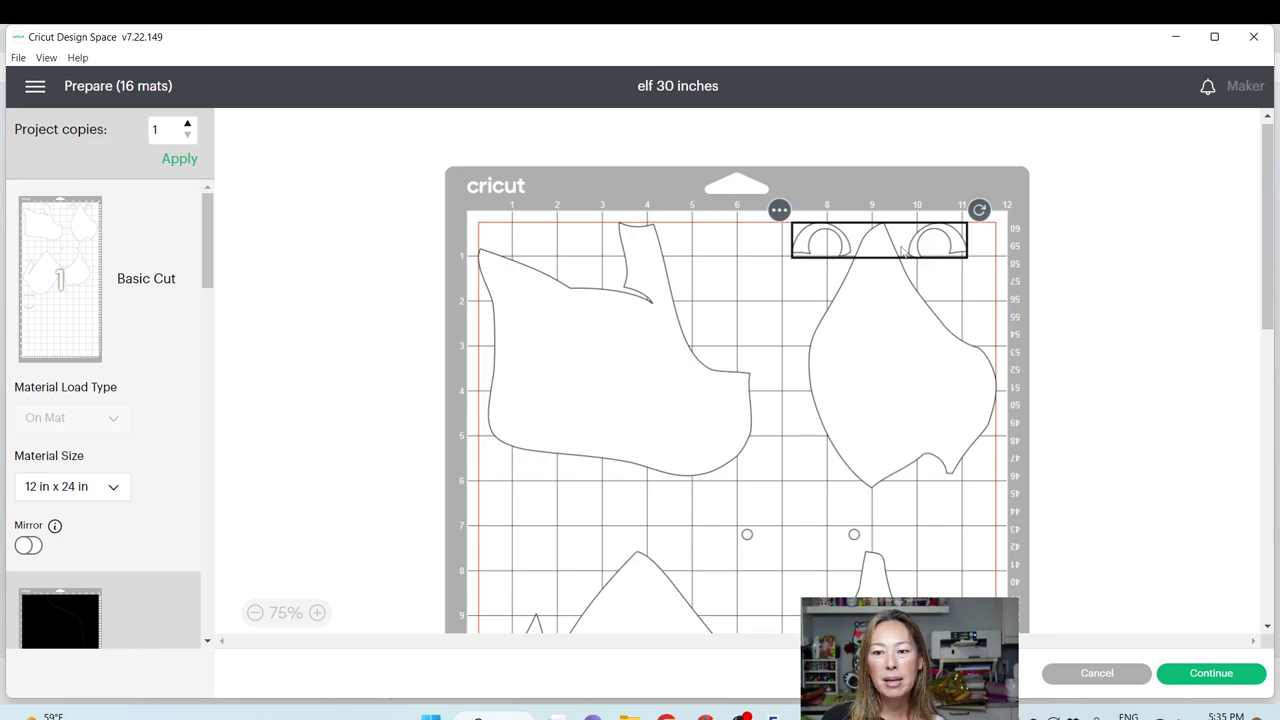
left_click_drag(851, 540, 942, 272)
Rotate the lower-left white piece sideways beneath the one above it and shift the lower-right piece up against the mat's right edge
scroll(800, 357, "down", 5)
left_click(657, 387)
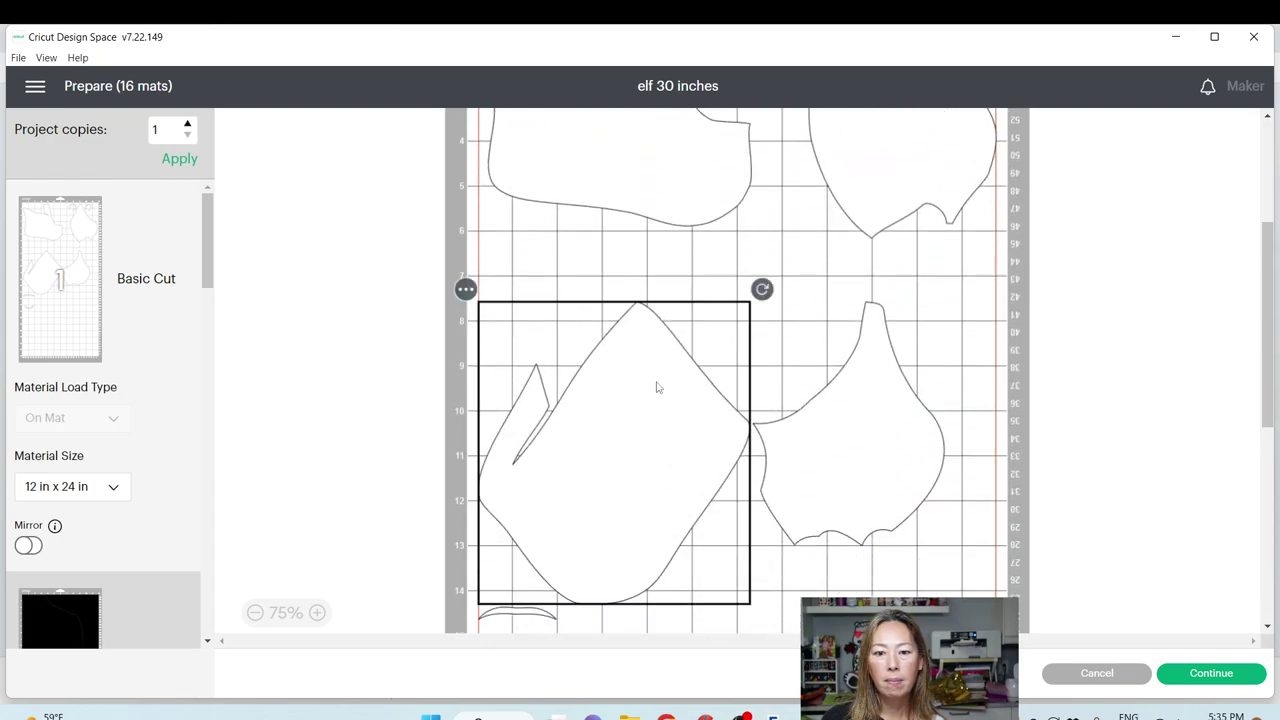
left_click_drag(762, 289, 843, 503)
left_click_drag(560, 505, 534, 445)
left_click_drag(896, 468, 977, 403)
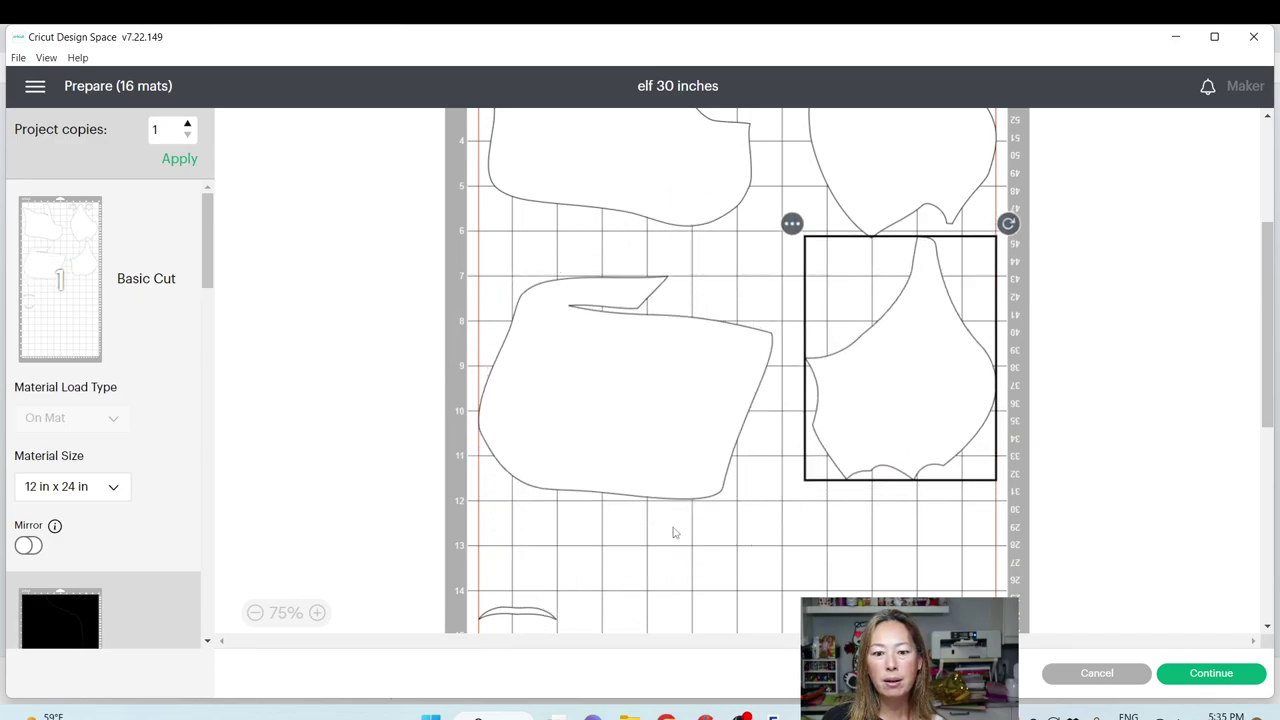
Move the two thin curved pieces into the gap between the large white pieces and nudge the lower-left piece slightly upward
scroll(561, 486, "down", 3)
key("ctrl+z")
key("ctrl+z")
key("ctrl+z")
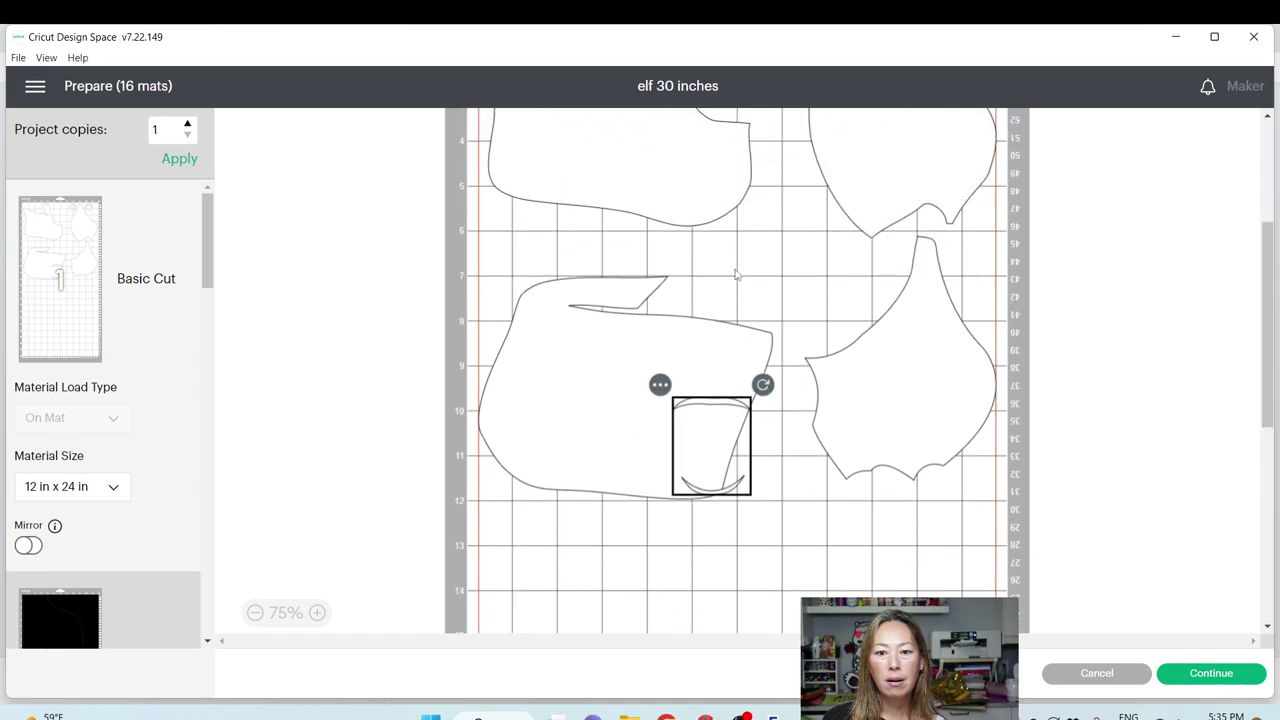
left_click_drag(779, 281, 724, 481)
left_click_drag(740, 400, 812, 210)
left_click_drag(634, 543, 609, 340)
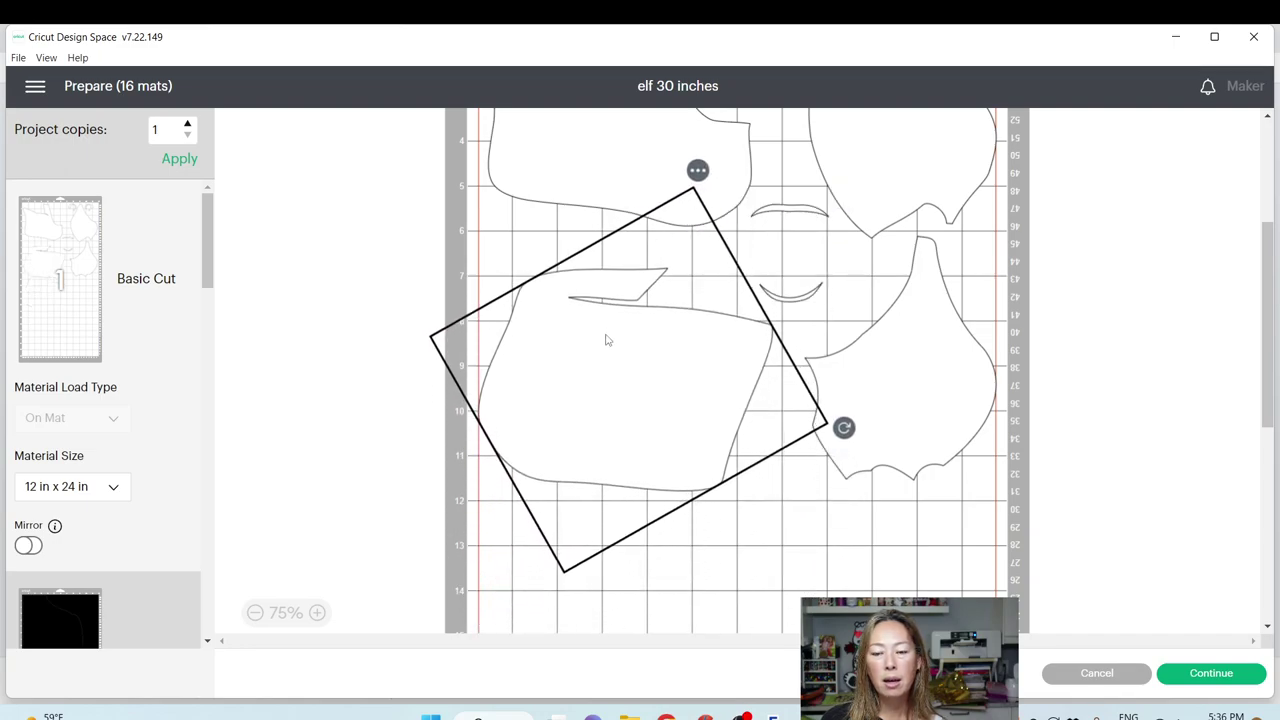
scroll(722, 481, "up", 3)
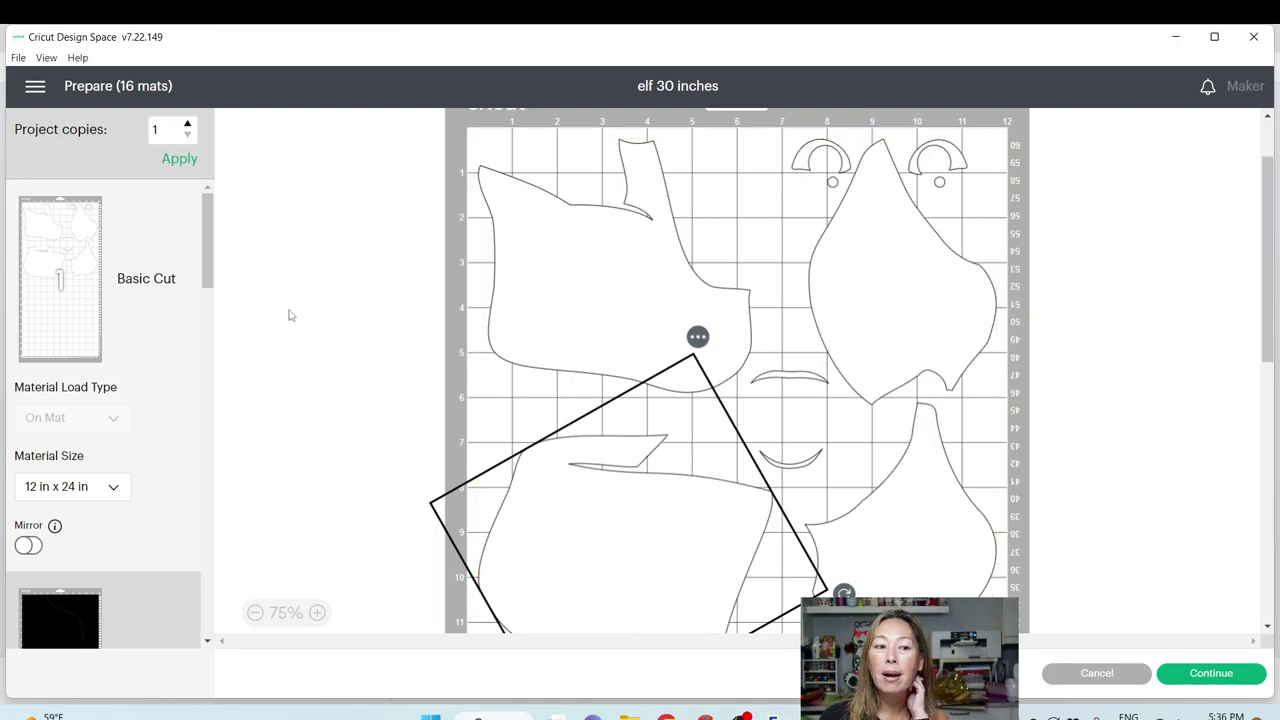
On mat 2, move the small spiky piece down into the free strip beside the lower black body piece
scroll(126, 396, "down", 3)
left_click(88, 400)
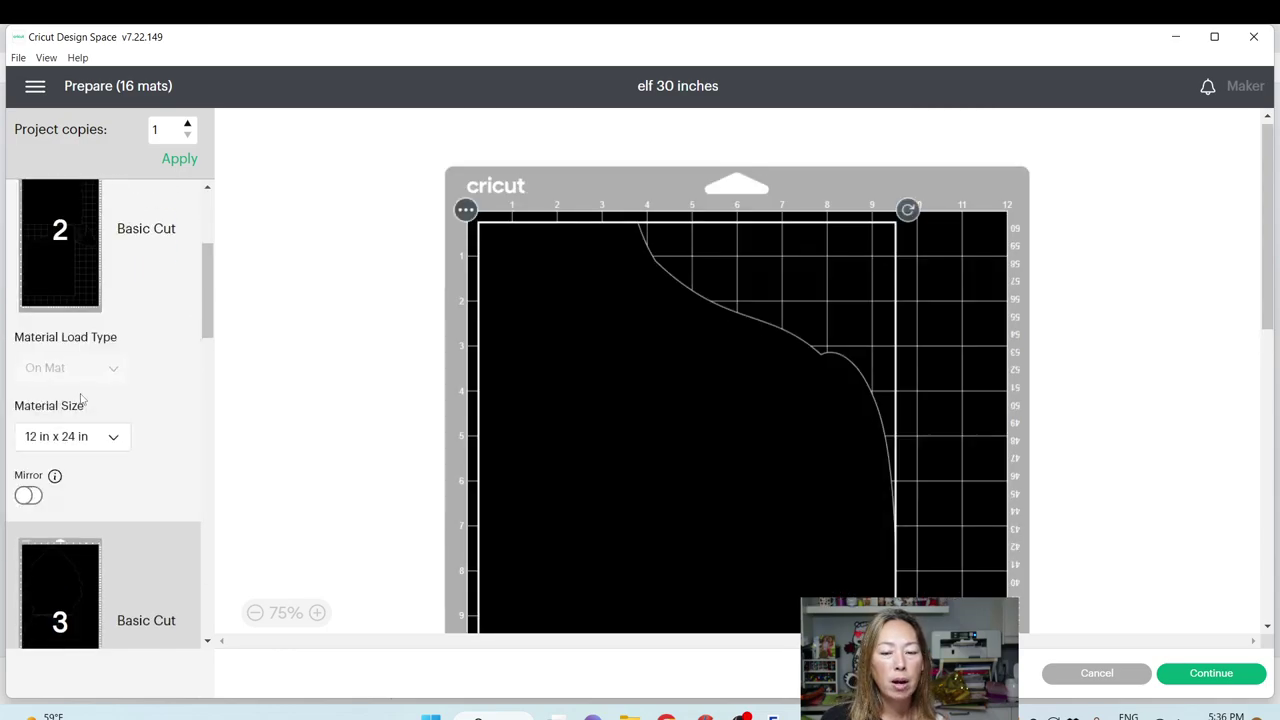
scroll(605, 388, "down", 5)
scroll(657, 200, "down", 5)
left_click(686, 226)
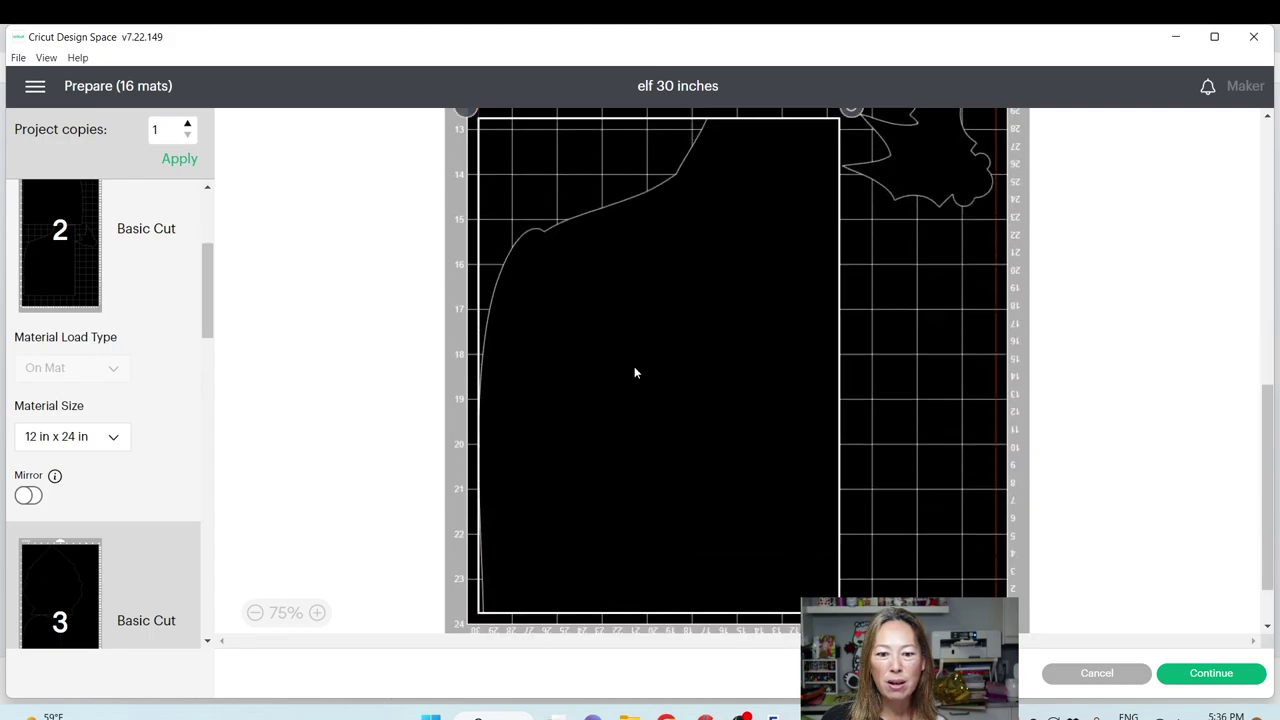
scroll(920, 195, "up", 2)
left_click_drag(912, 262, 950, 362)
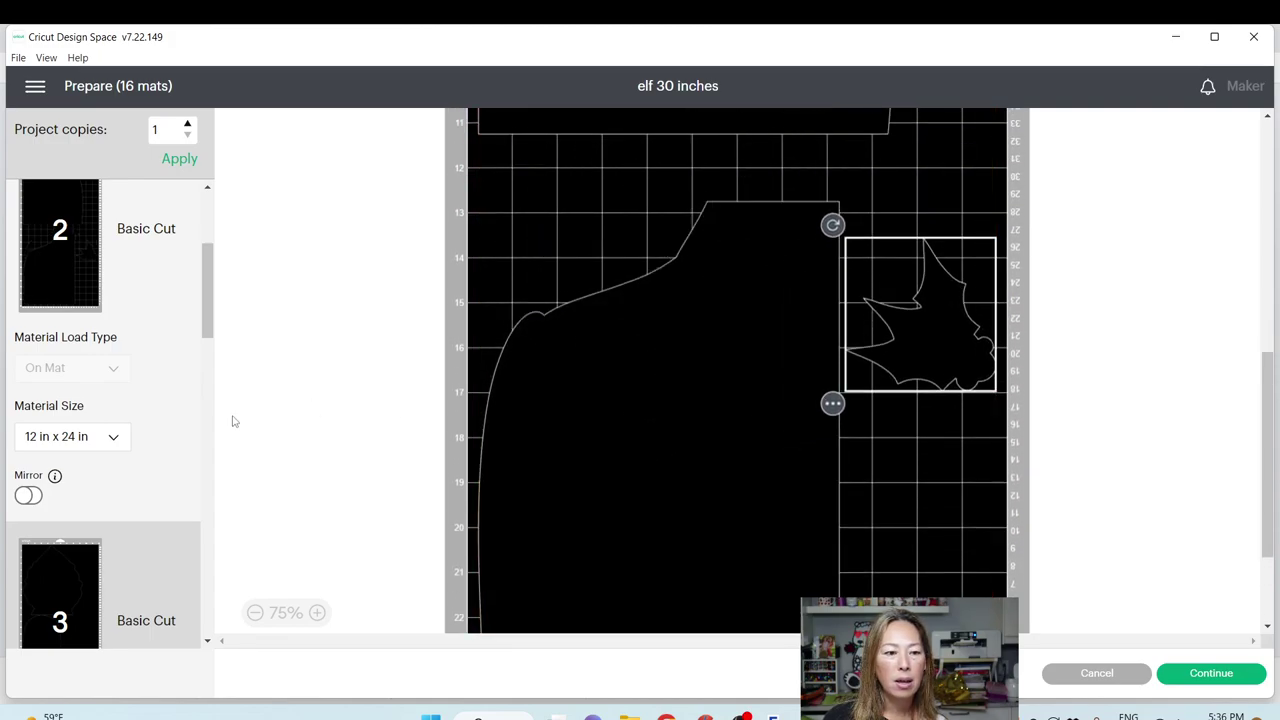
On mat 3, move the rounded piece below the head silhouette downward and hide it from the mat
scroll(110, 420, "down", 3)
left_click(60, 545)
scroll(782, 317, "down", 3)
scroll(777, 310, "down", 10)
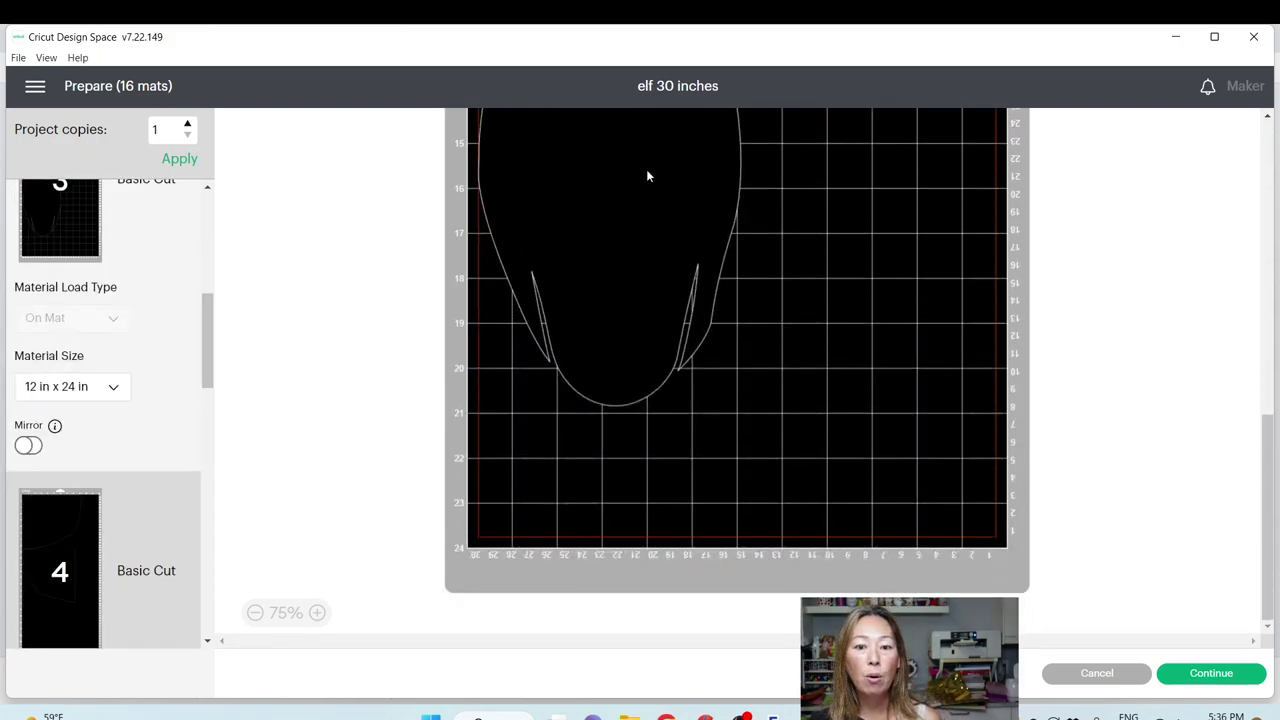
left_click_drag(646, 177, 646, 360)
scroll(640, 337, "up", 4)
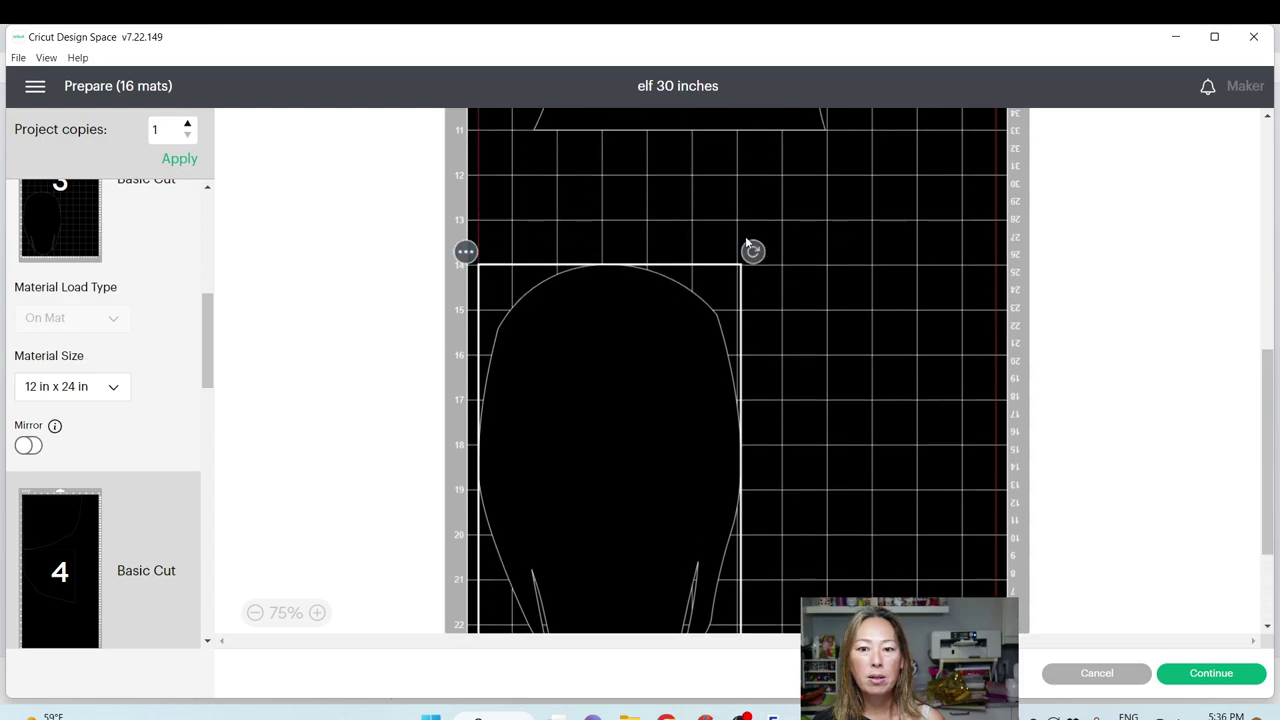
left_click(466, 253)
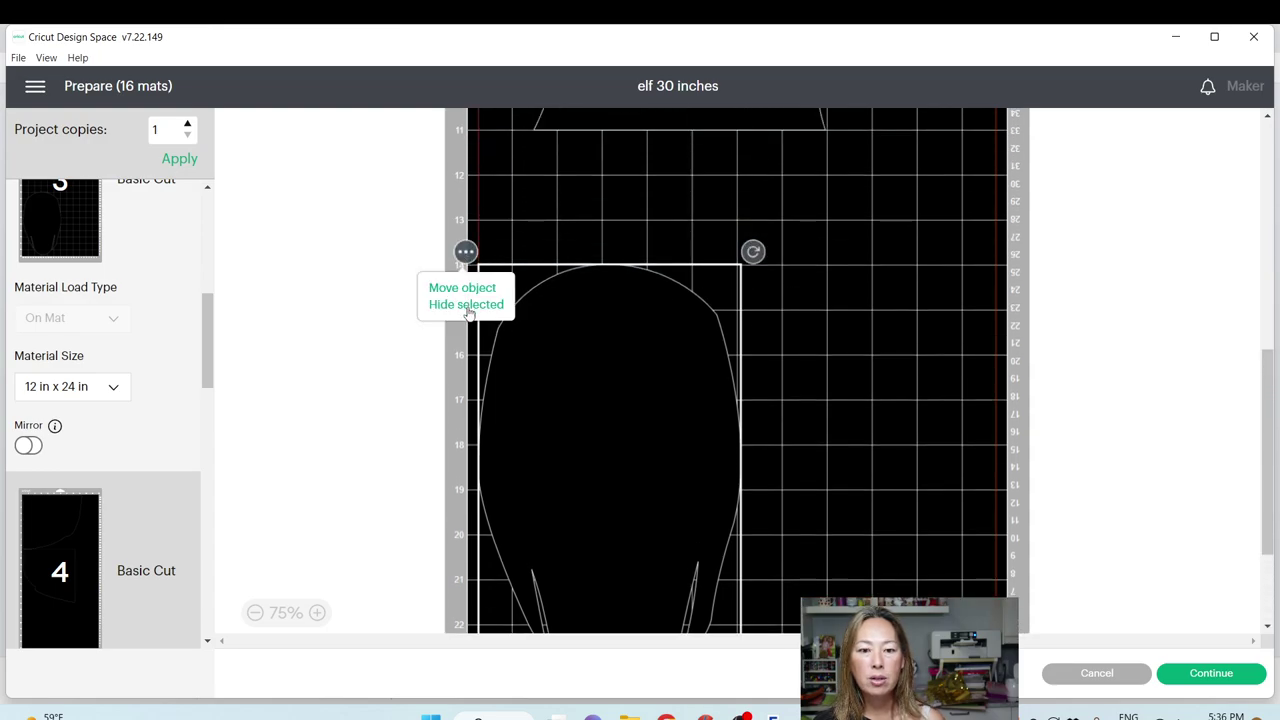
left_click(467, 304)
Review the piece layout and free space on mats 2 and 3
scroll(55, 462, "down", 3)
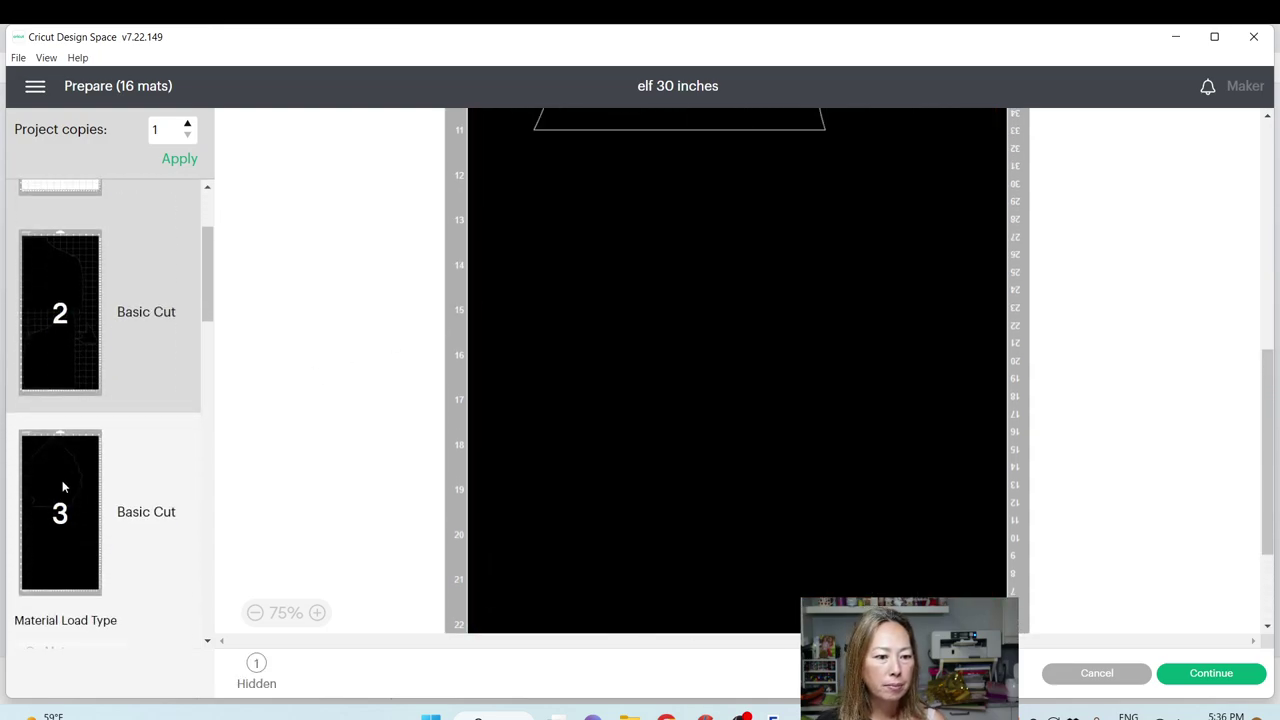
left_click(58, 340)
scroll(700, 345, "down", 3)
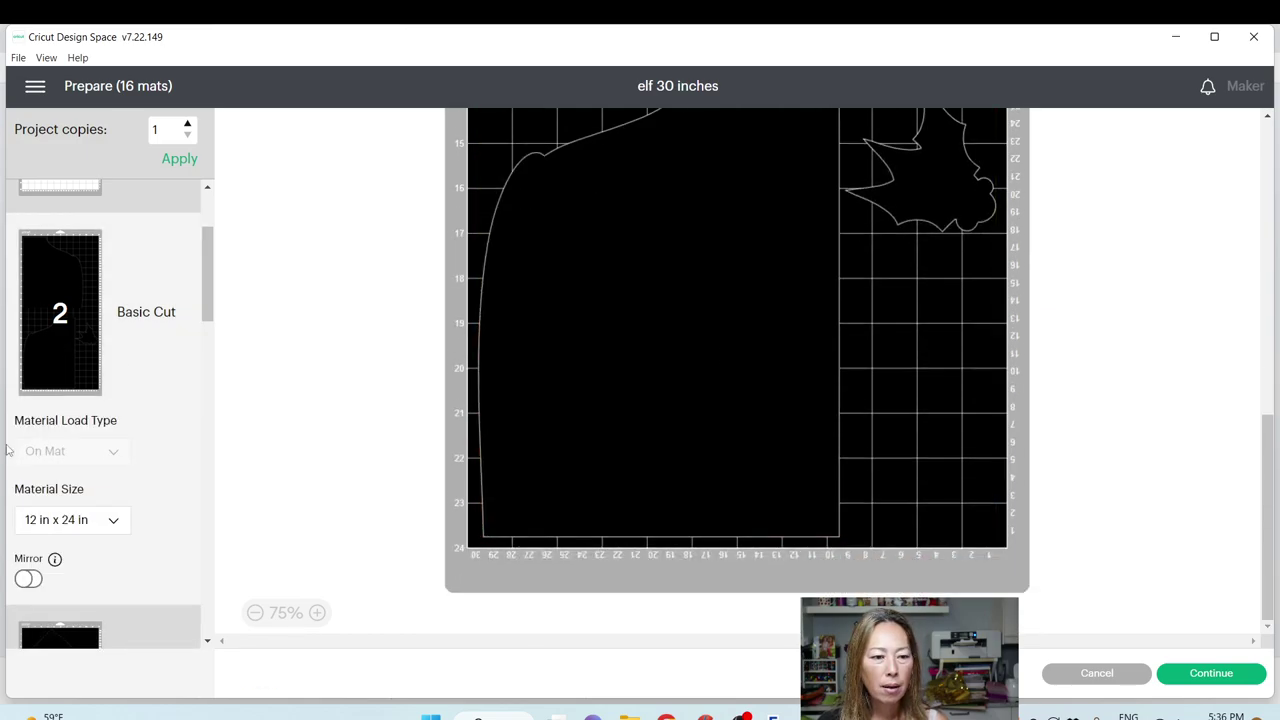
scroll(48, 489, "down", 3)
left_click(48, 489)
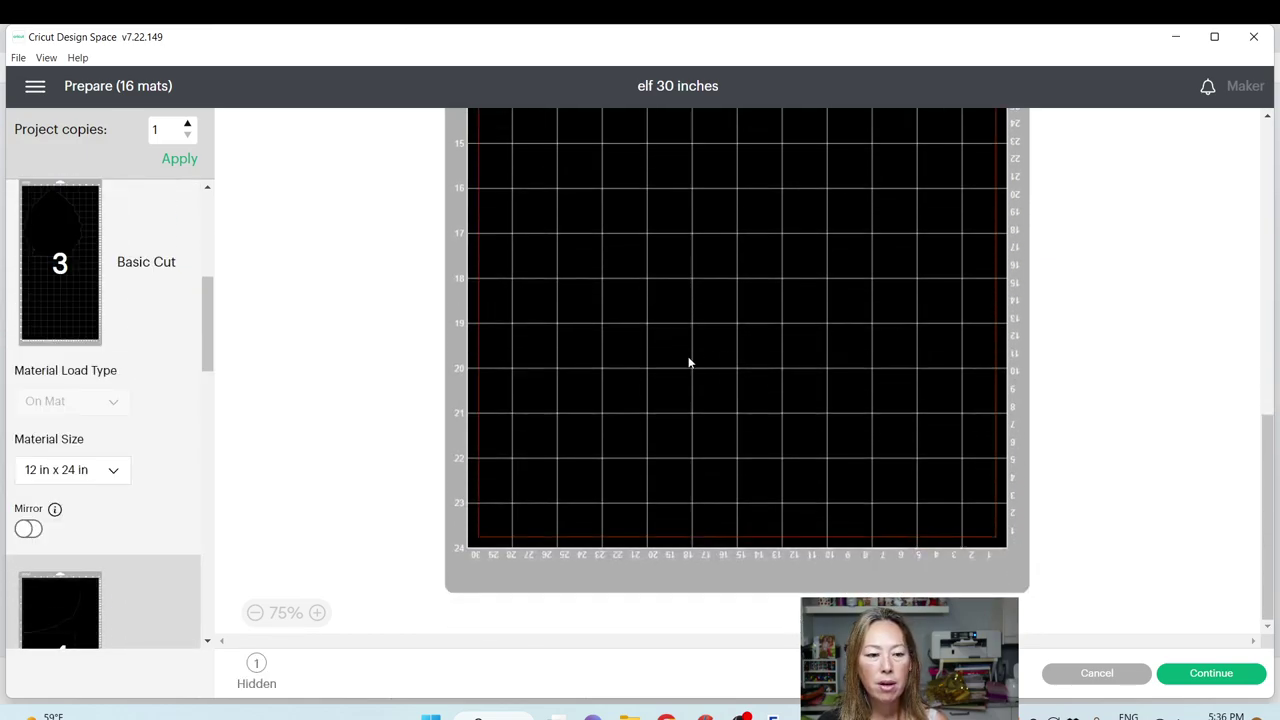
scroll(600, 300, "up", 5)
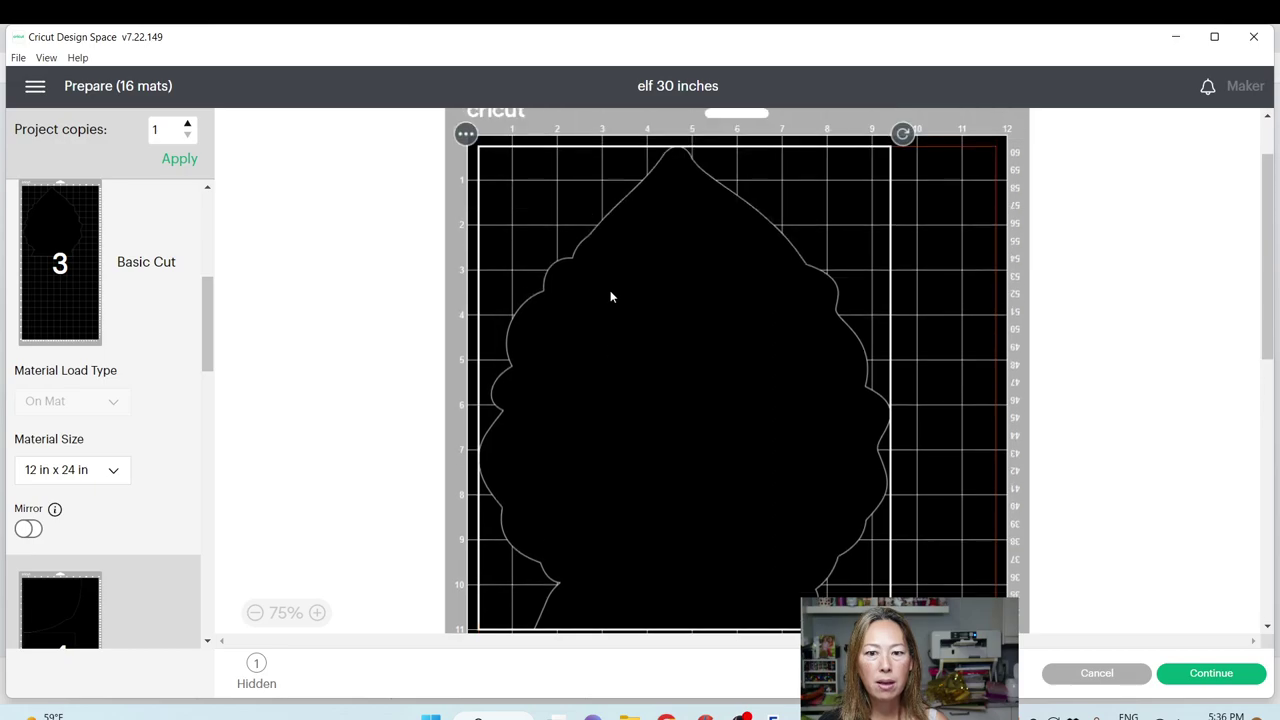
scroll(78, 430, "down", 3)
On mat 4, rotate the lower black body piece and nest it beneath the upper piece's curve against the right edge
left_click(81, 416)
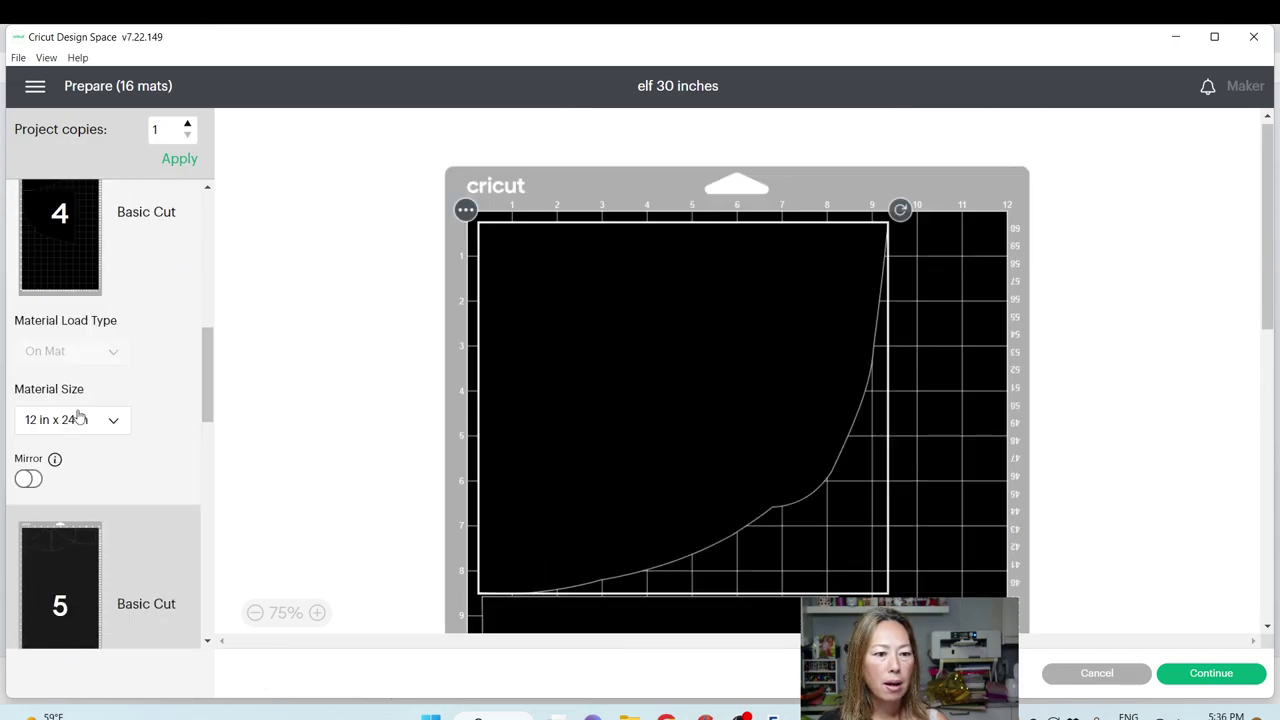
scroll(566, 377, "down", 8)
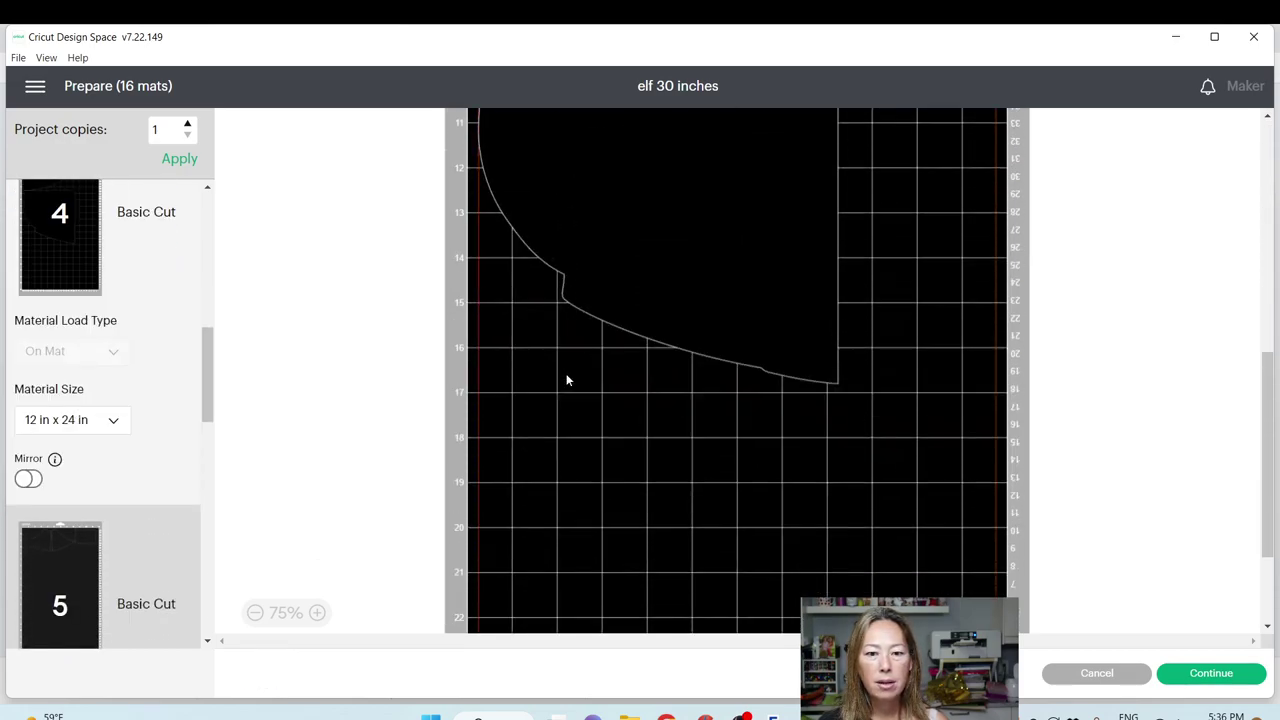
scroll(566, 377, "up", 4)
left_click(793, 334)
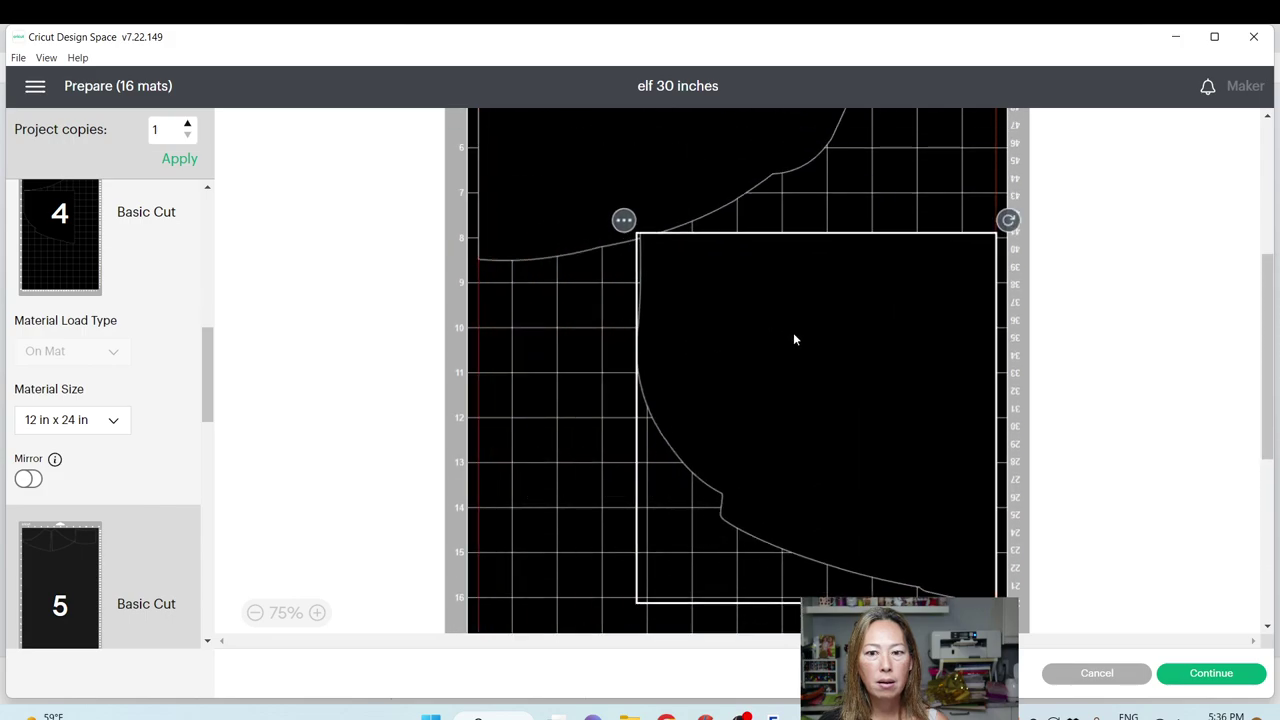
left_click_drag(1006, 221, 834, 449)
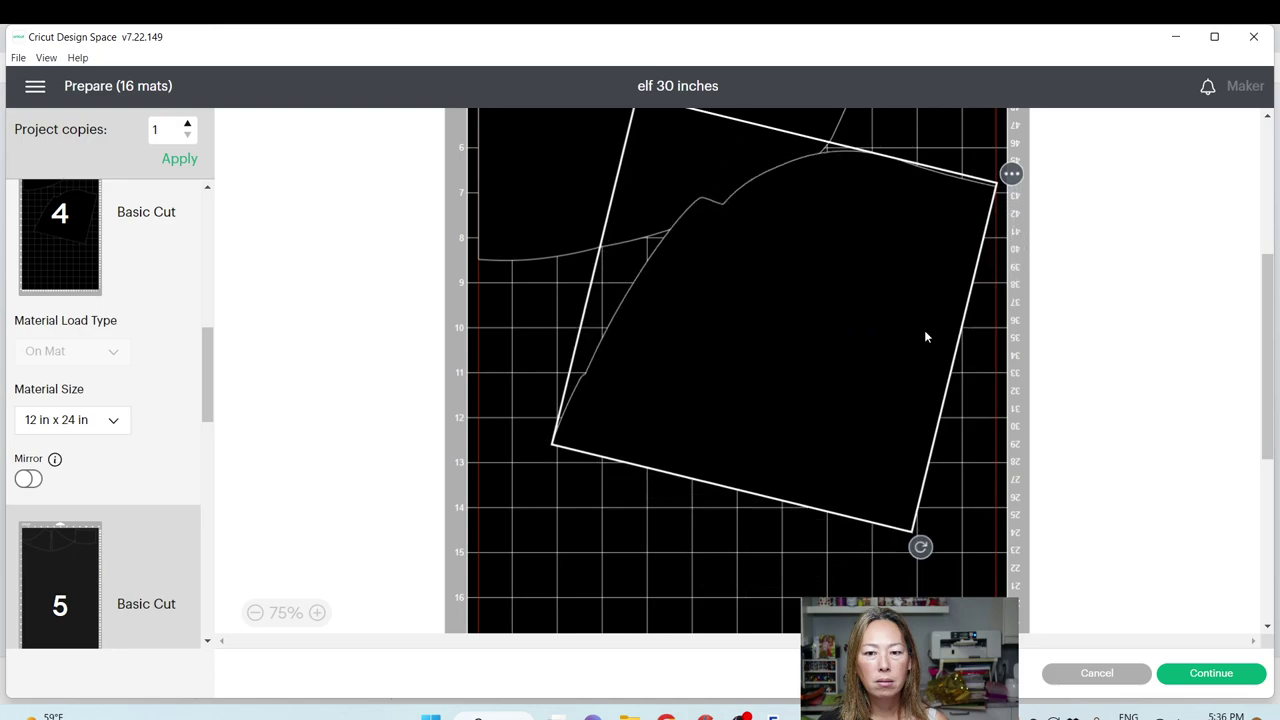
Examine the layout and free space on the dark gray mat 5
scroll(118, 488, "down", 3)
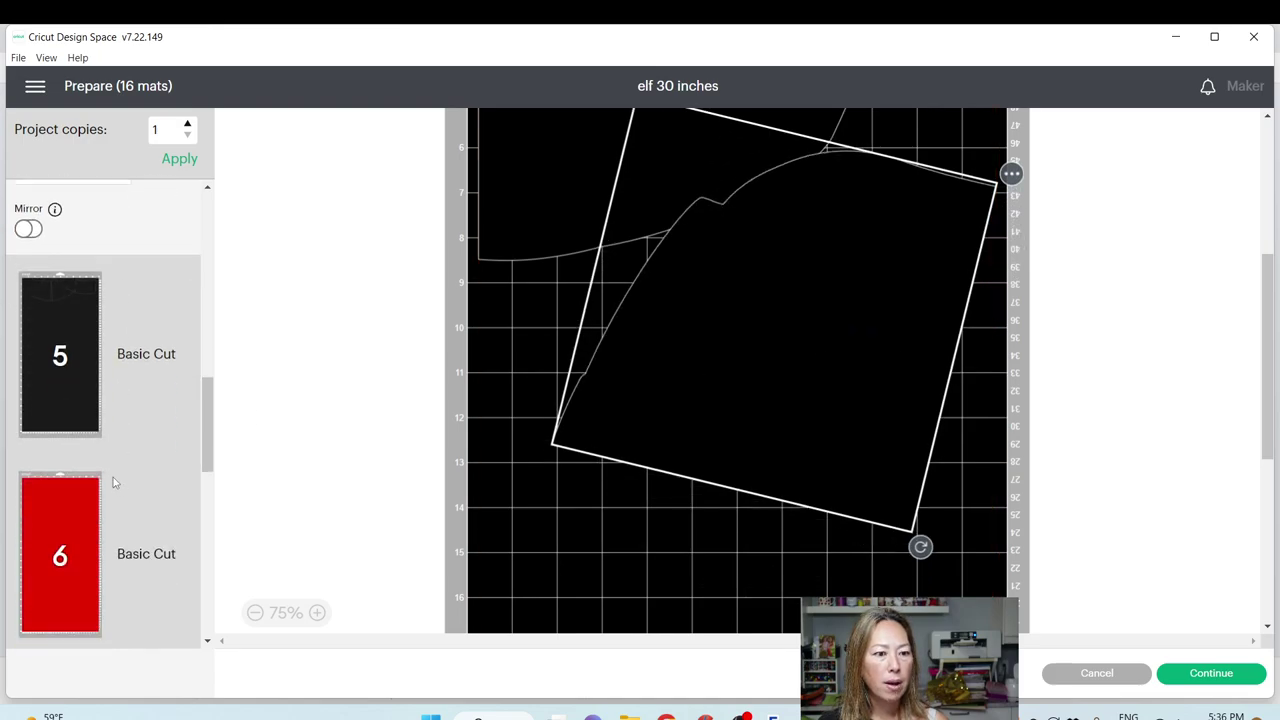
left_click(40, 362)
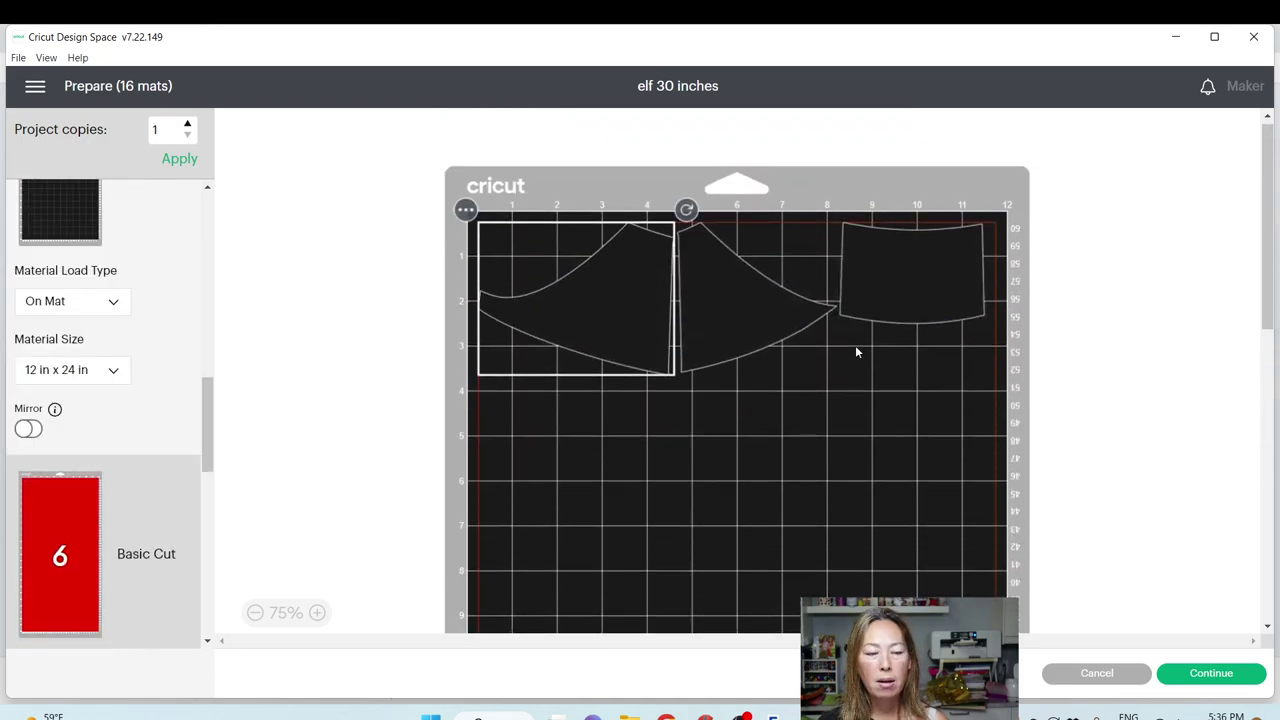
scroll(119, 272, "up", 2)
scroll(119, 272, "up", 5)
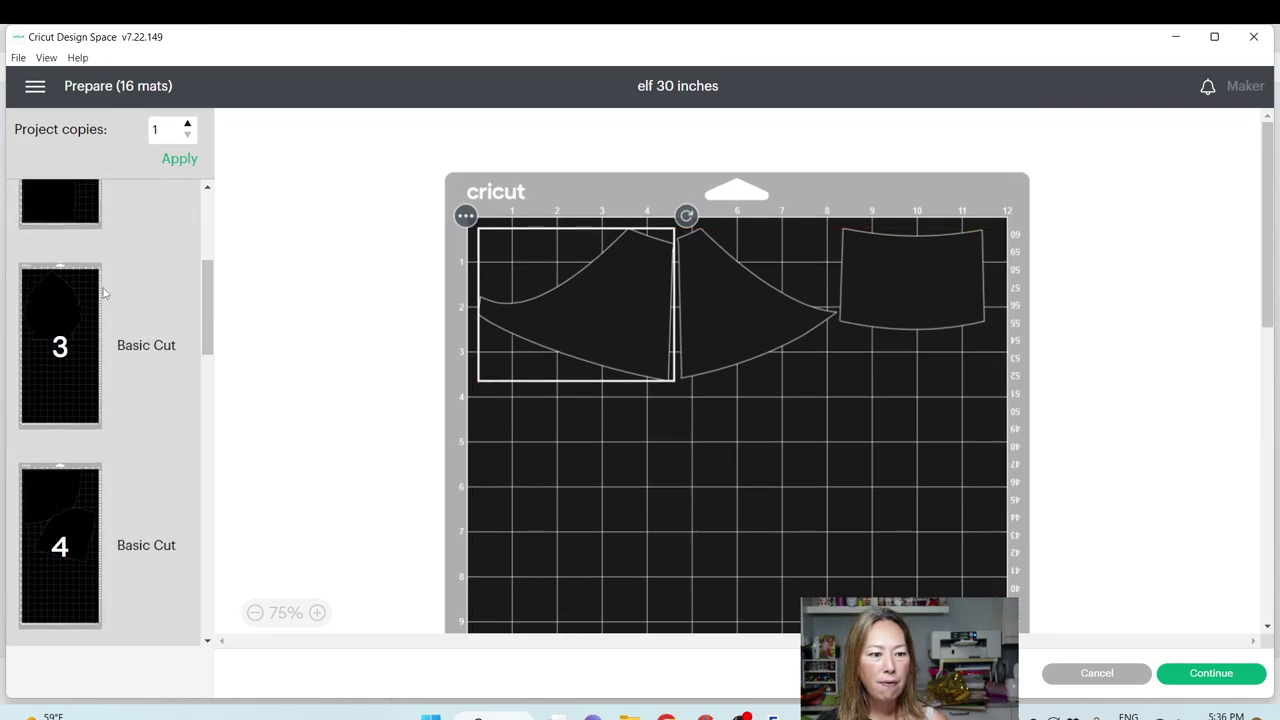
Move the head silhouette from black mat 3 onto the dark gray mat 5
left_click(62, 316)
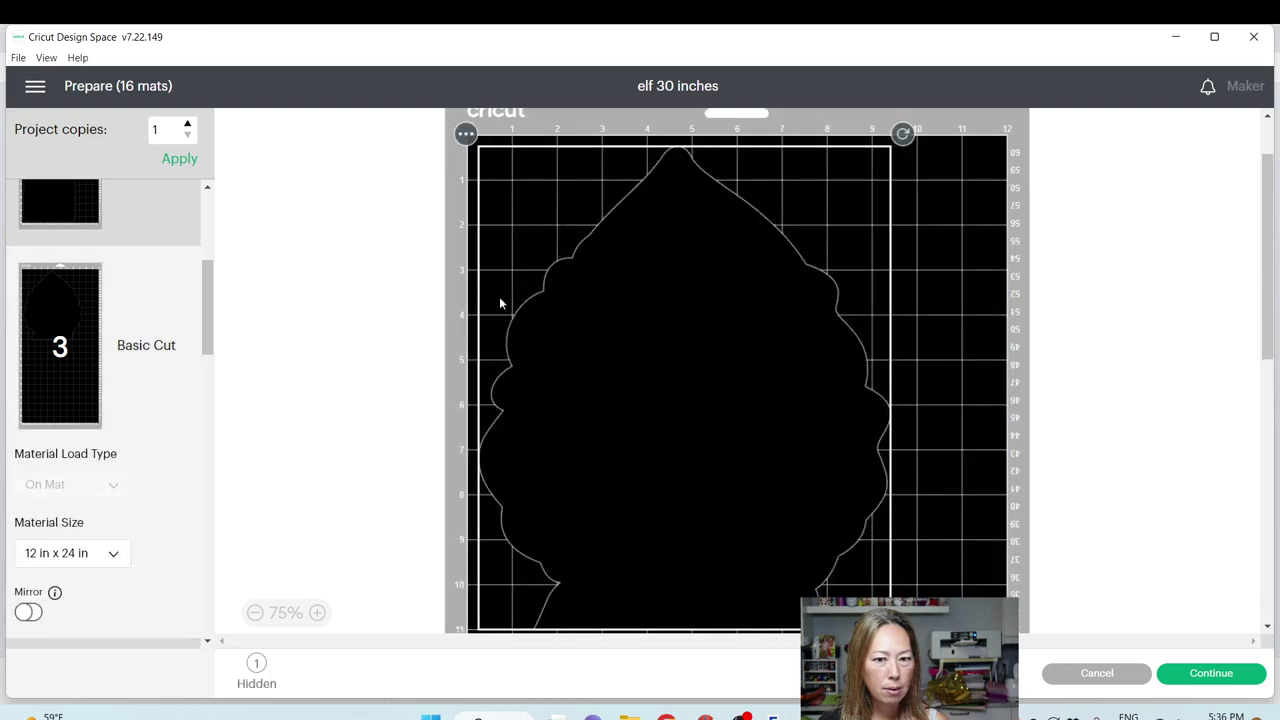
left_click(467, 134)
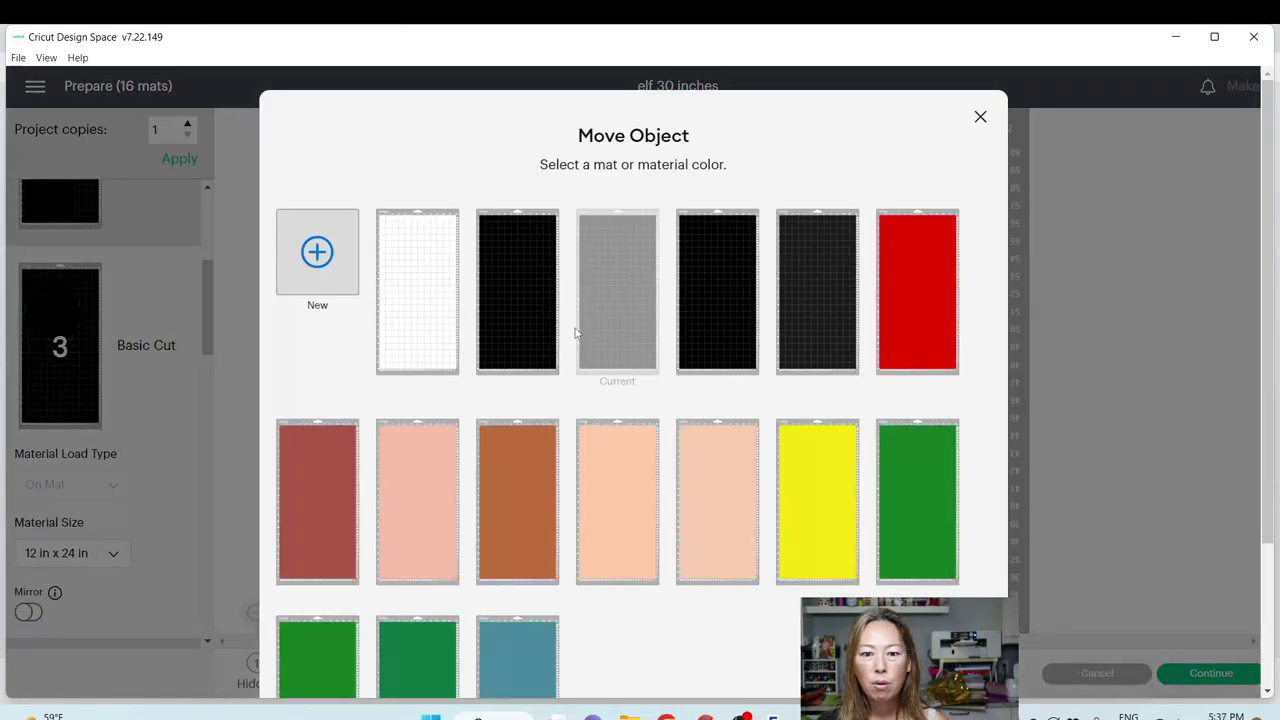
left_click(817, 286)
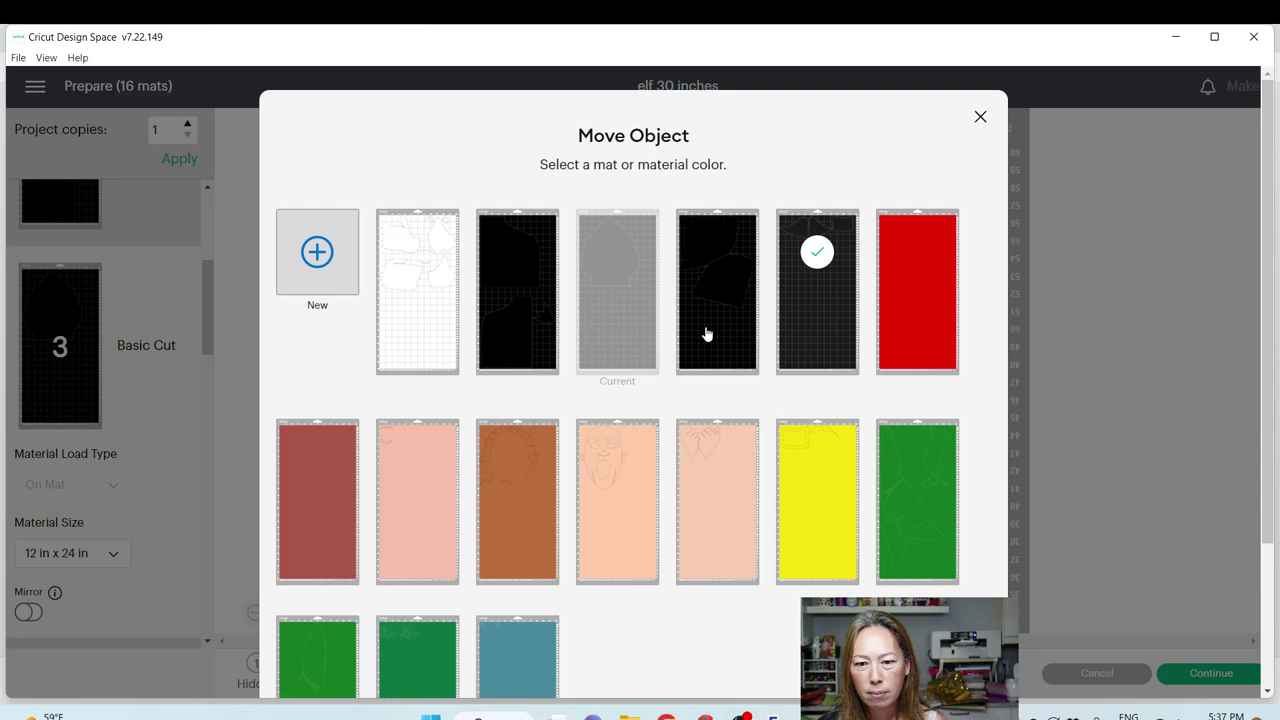
left_click(706, 334)
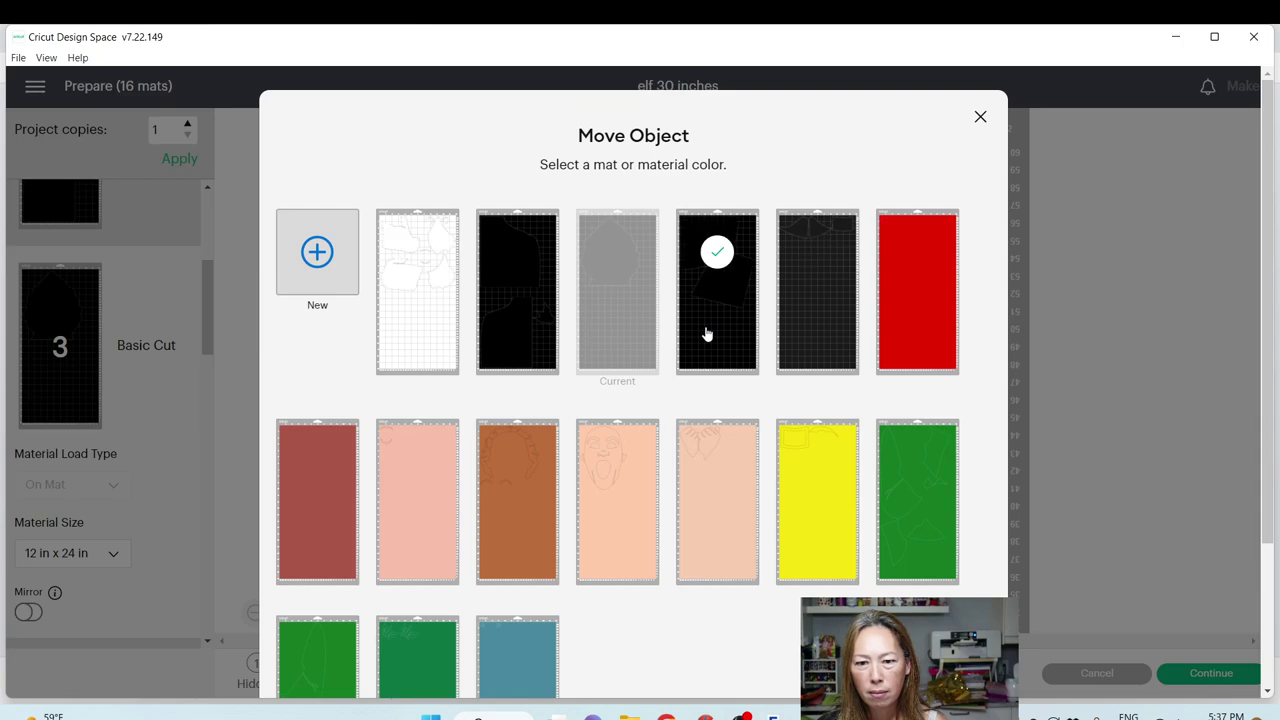
left_click(829, 287)
scroll(860, 395, "down", 2)
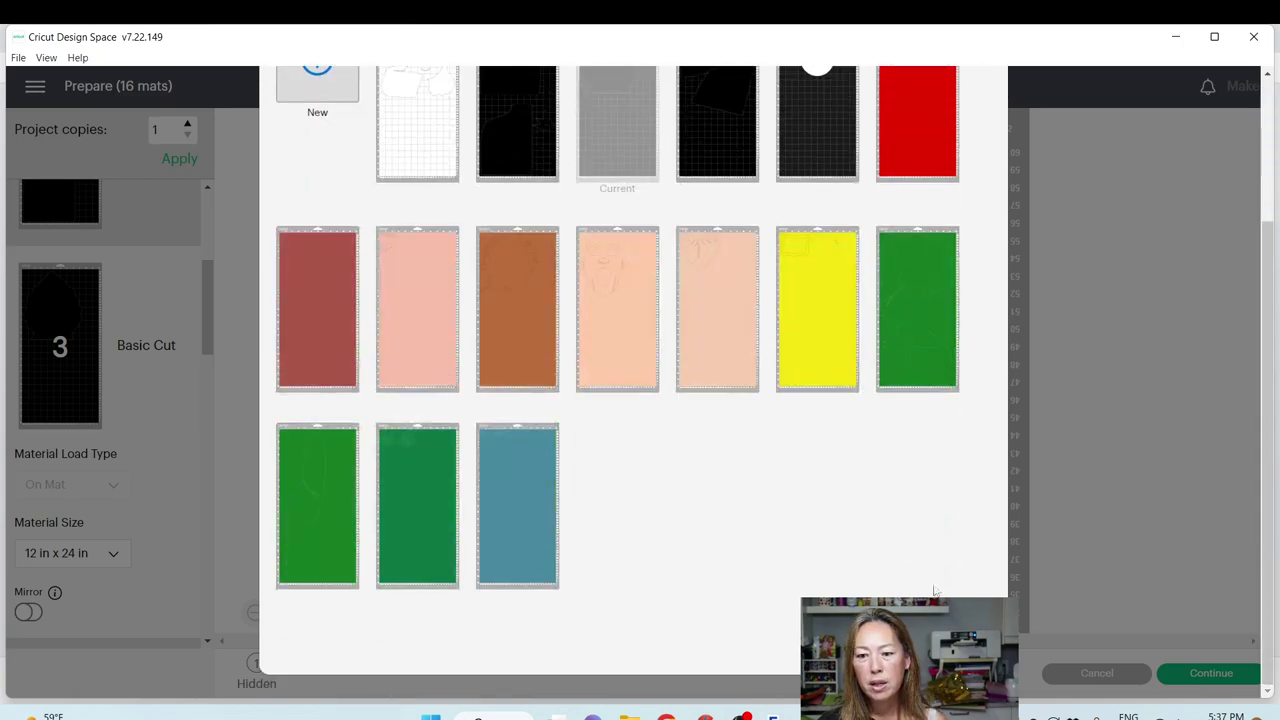
left_click(950, 645)
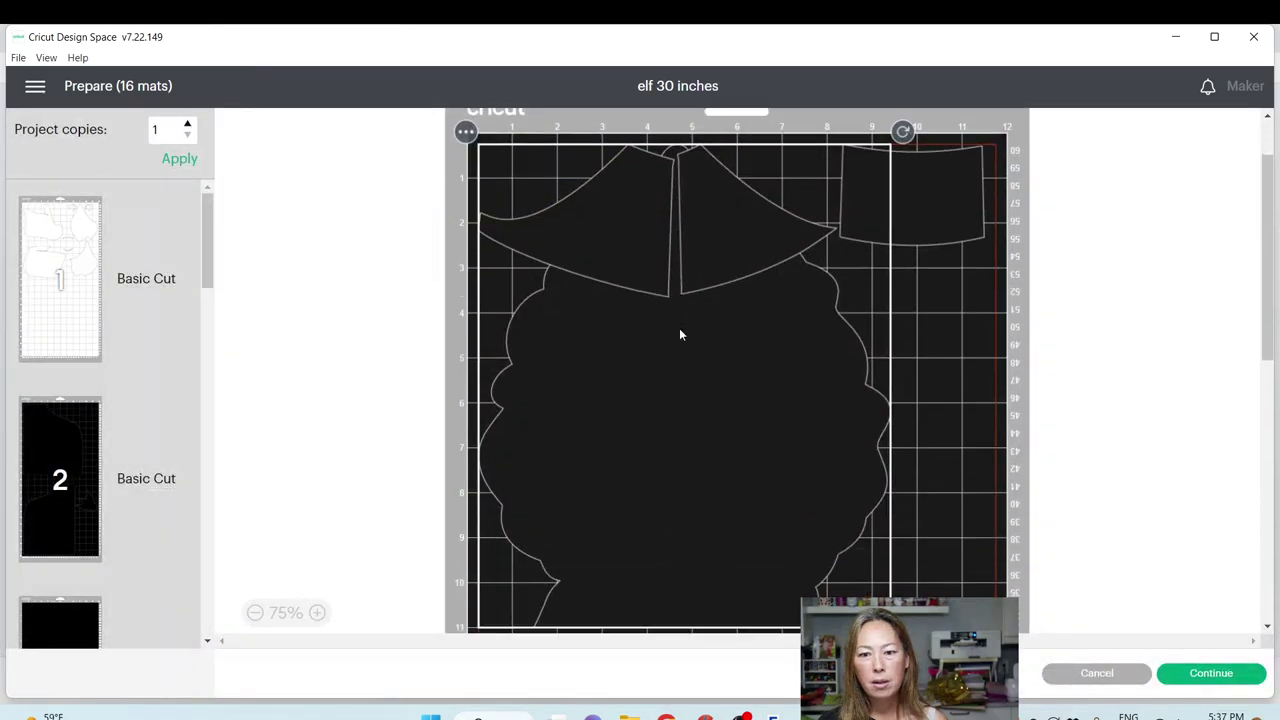
On mat 5, rotate the two curved triangular pieces off the head silhouette and nest them along its right side
left_click_drag(708, 247, 867, 354)
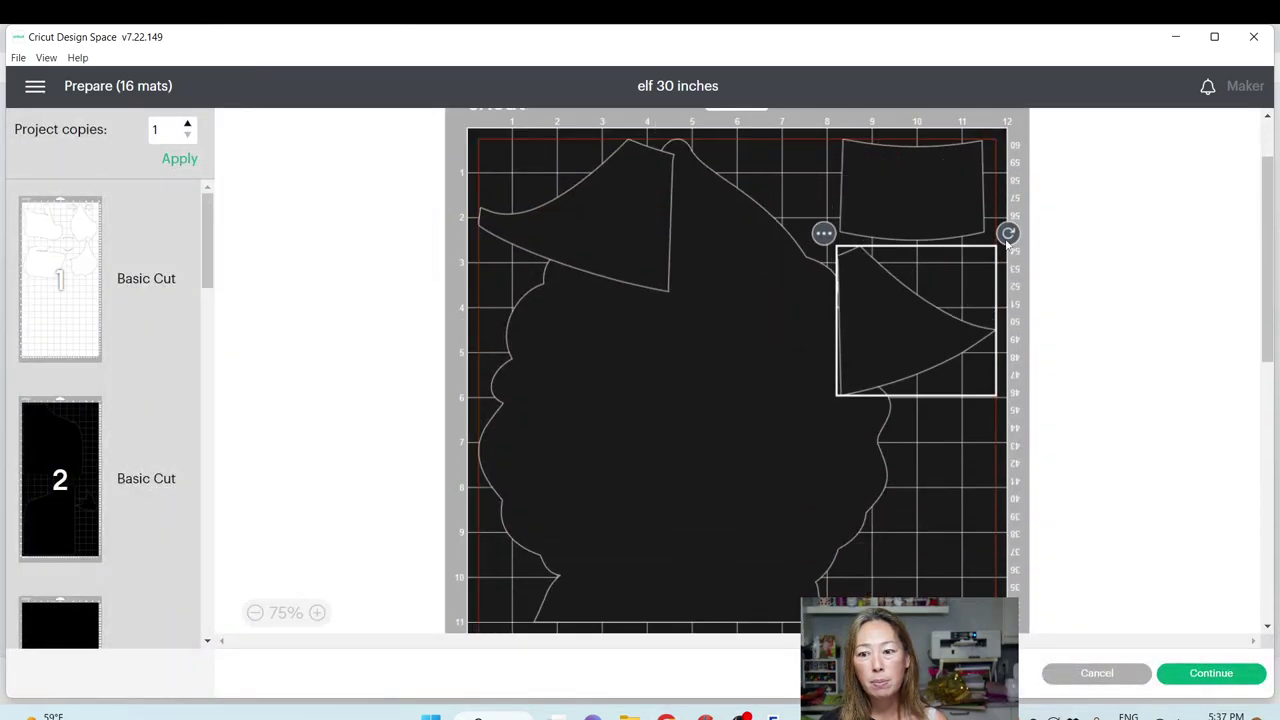
left_click_drag(1008, 234, 936, 291)
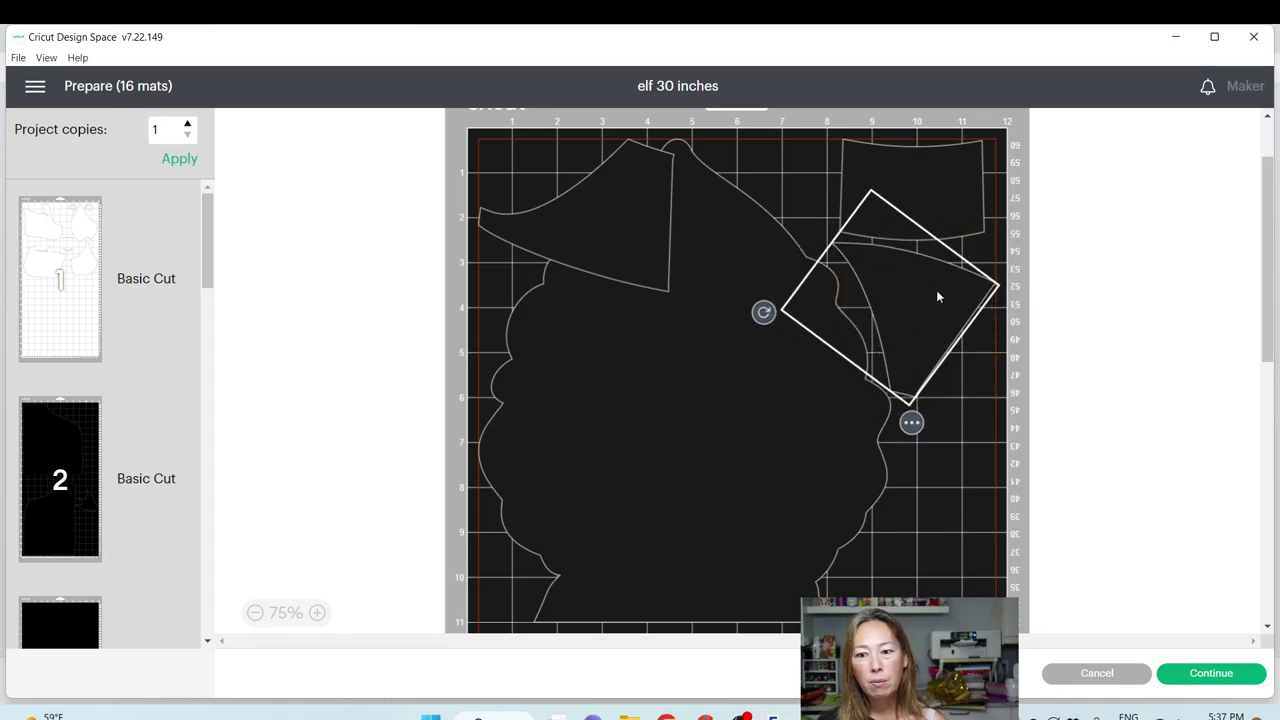
left_click_drag(640, 225, 712, 290)
left_click_drag(815, 343, 1018, 512)
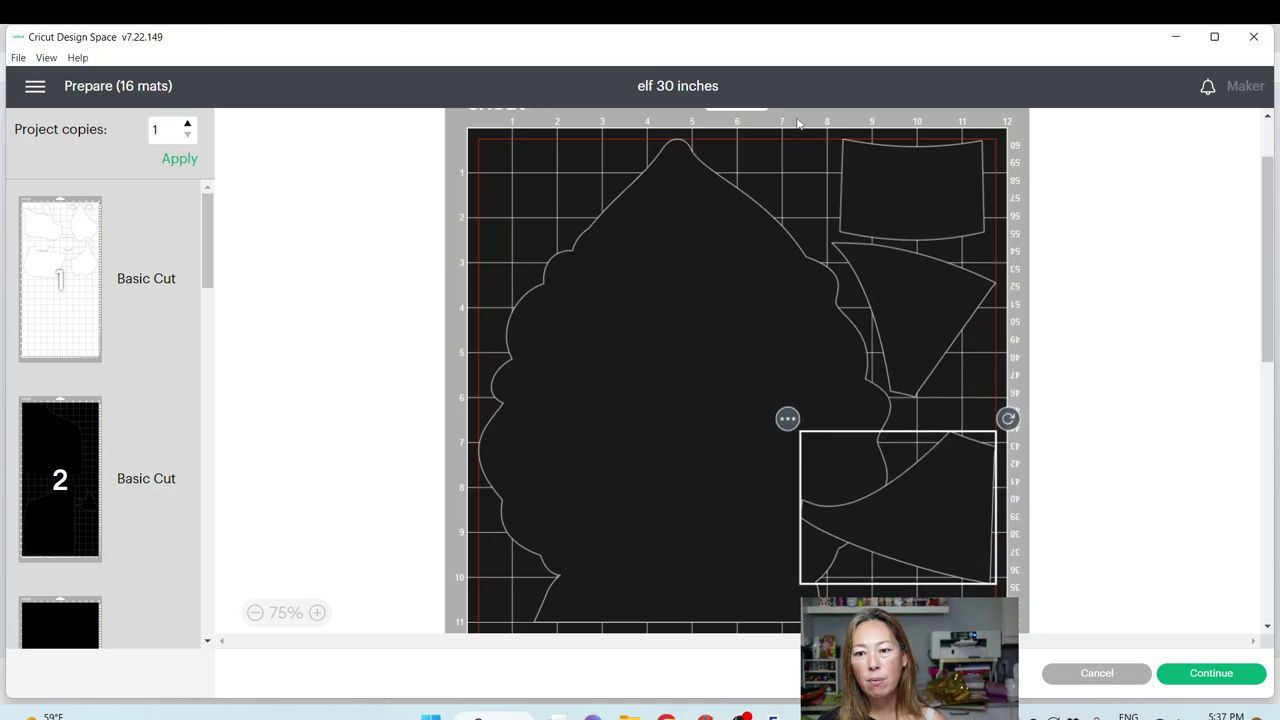
left_click_drag(1009, 418, 895, 378)
left_click_drag(943, 523, 966, 585)
scroll(986, 478, "down", 3)
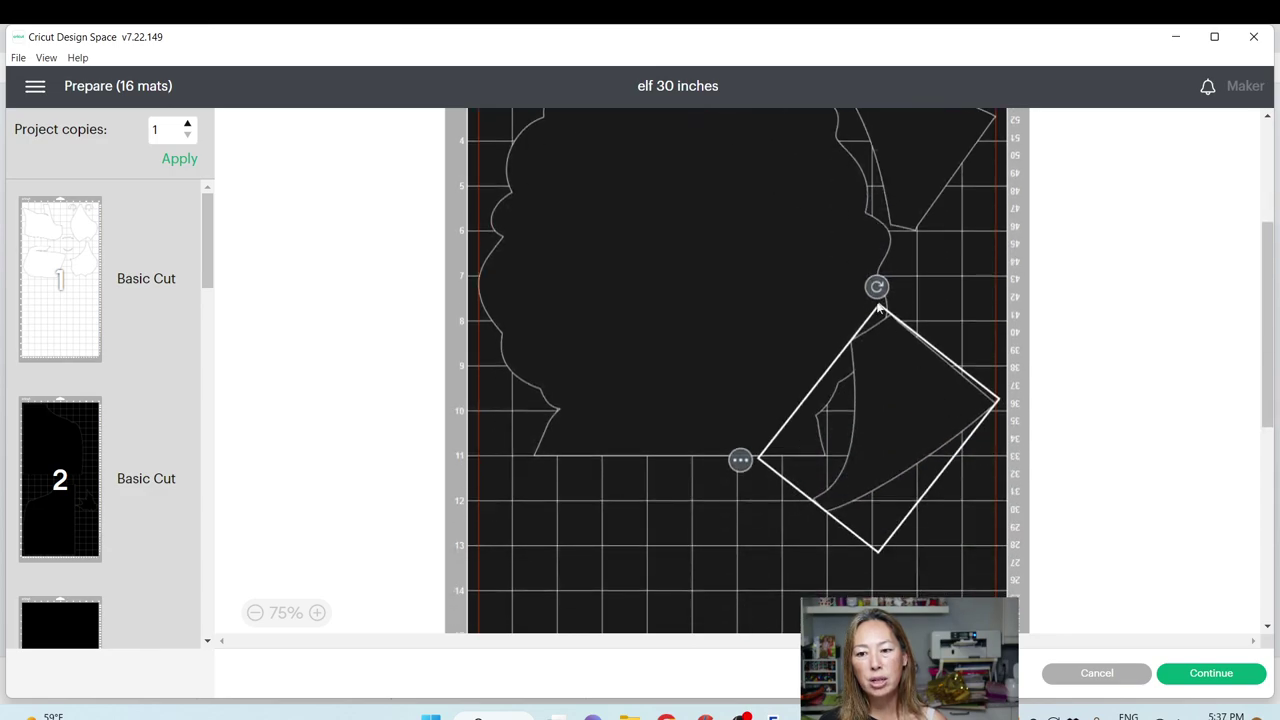
left_click_drag(877, 289, 951, 306)
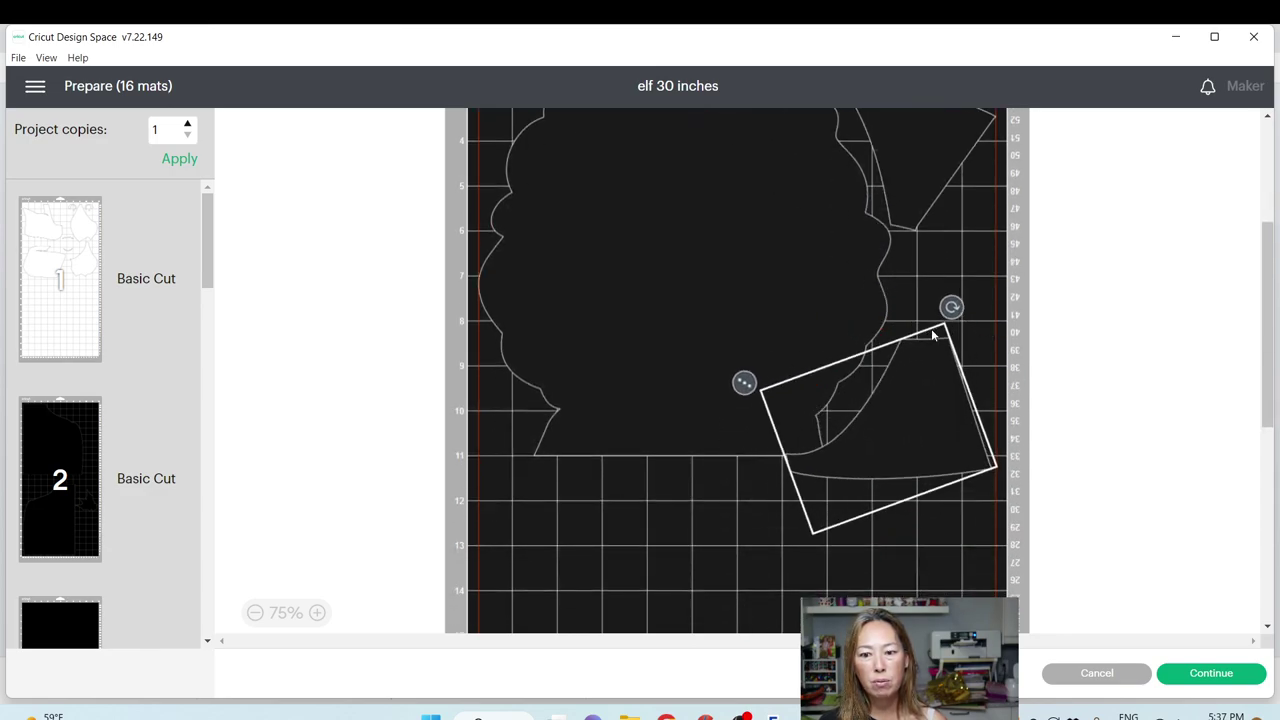
left_click_drag(934, 410, 943, 427)
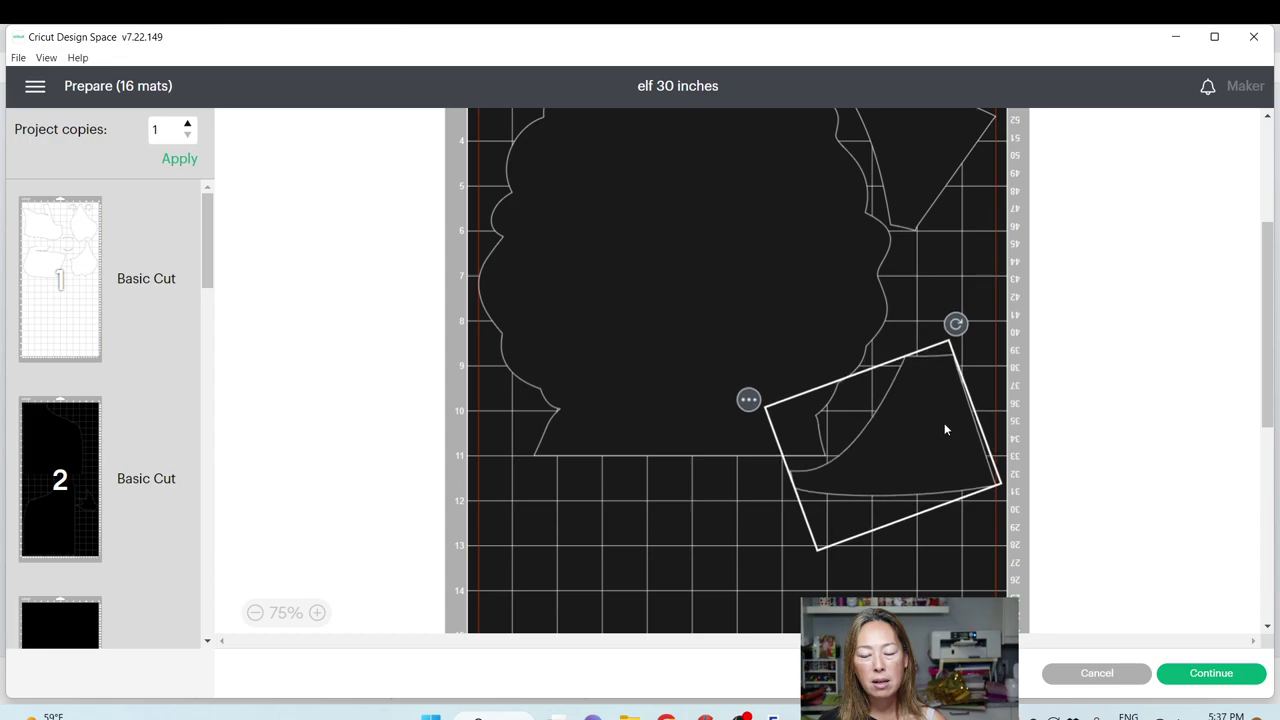
scroll(861, 261, "up", 5)
scroll(861, 261, "down", 3)
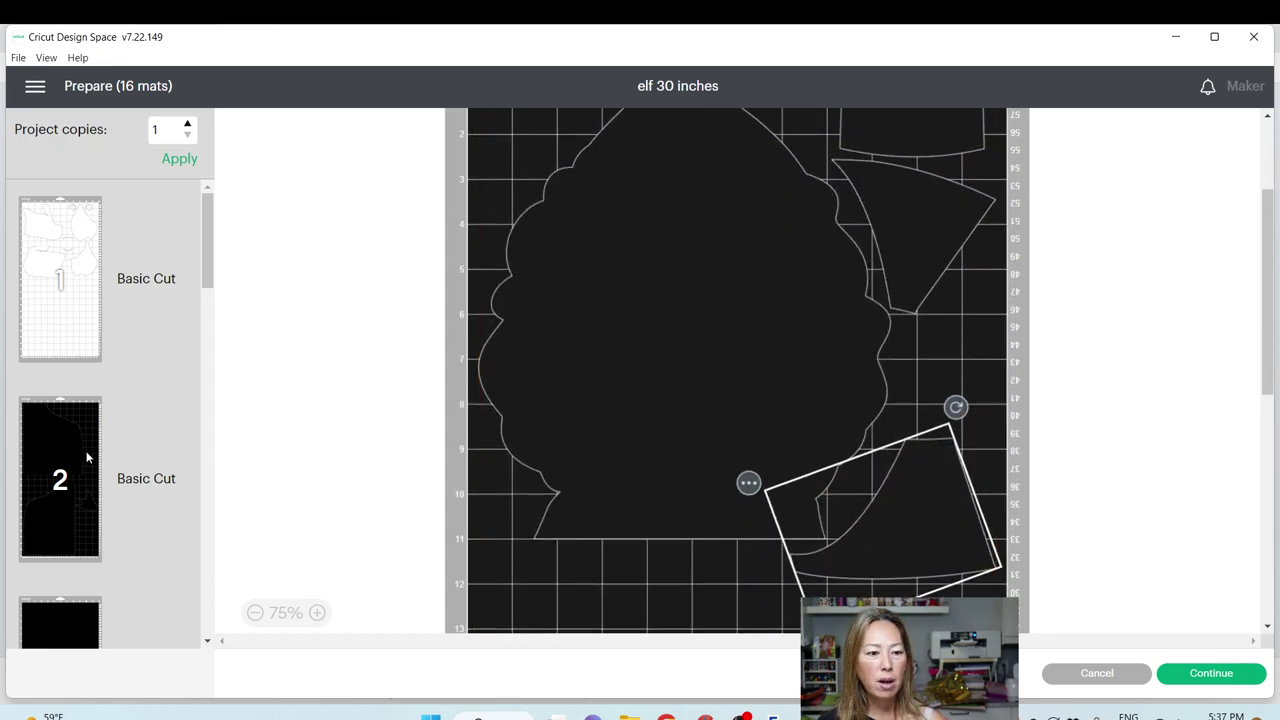
Examine the piece layout and free space on black mat 2
left_click(37, 455)
scroll(775, 300, "down", 3)
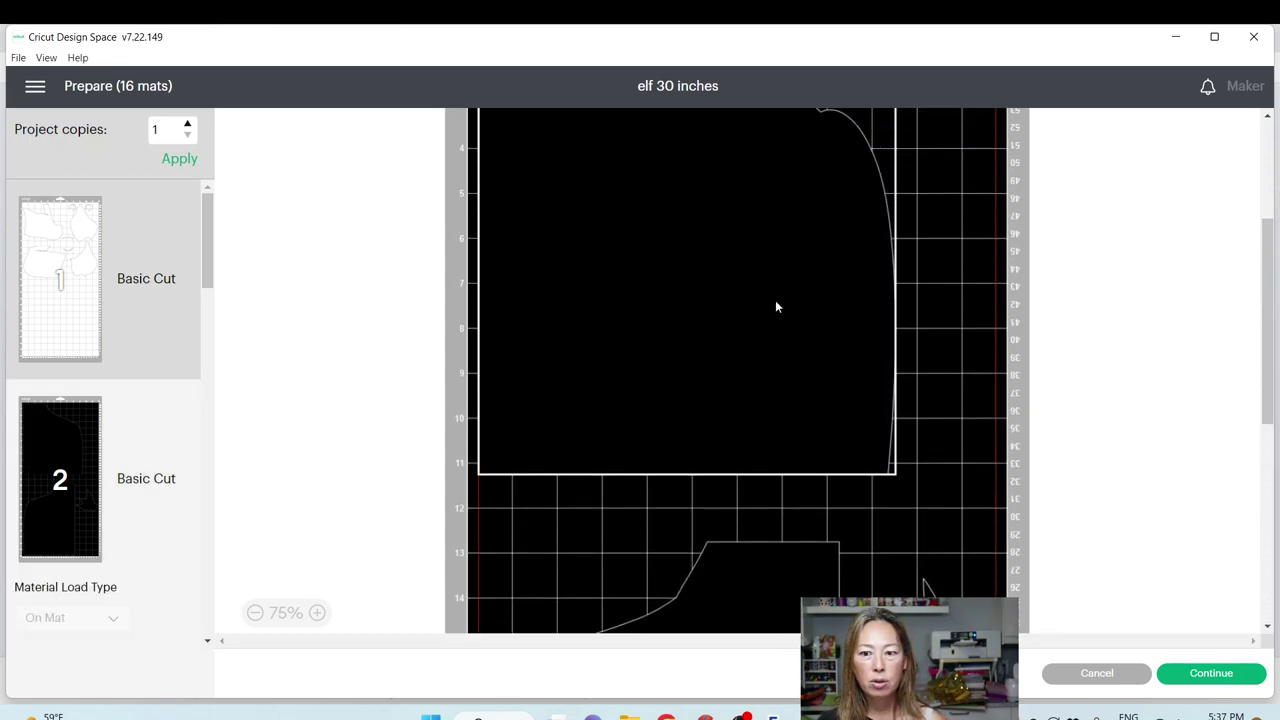
scroll(768, 291, "up", 5)
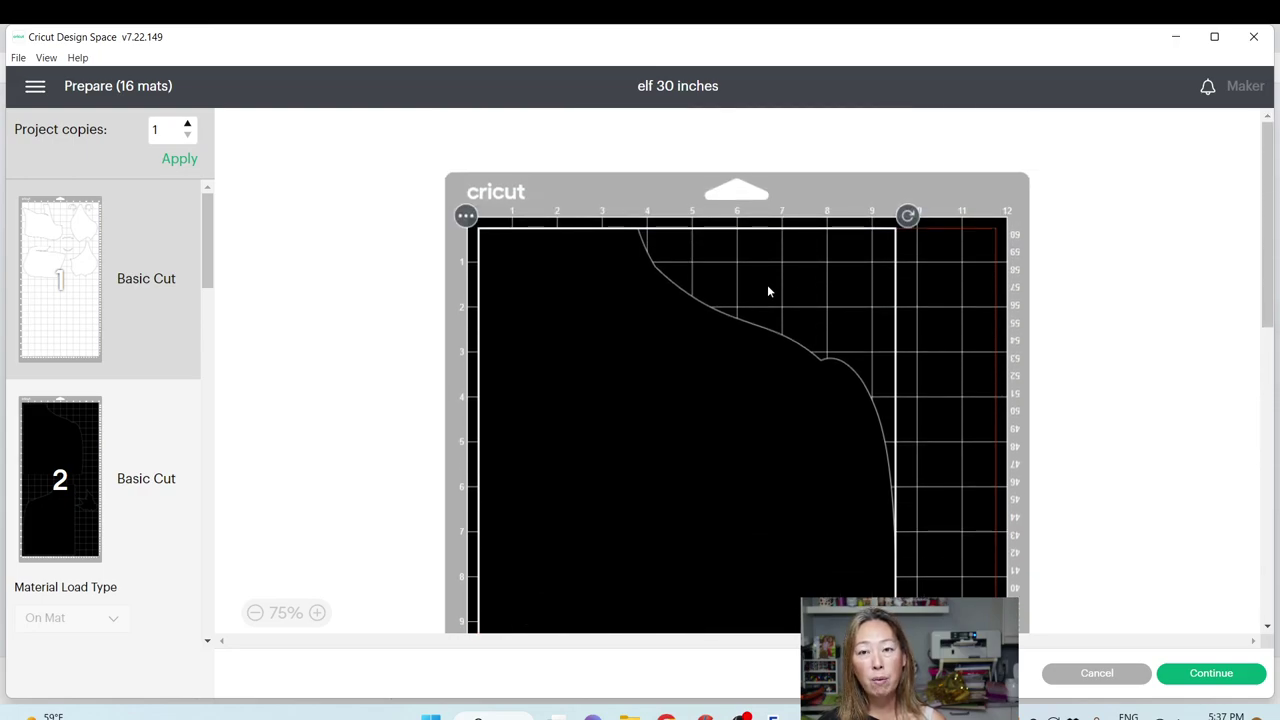
scroll(768, 291, "down", 8)
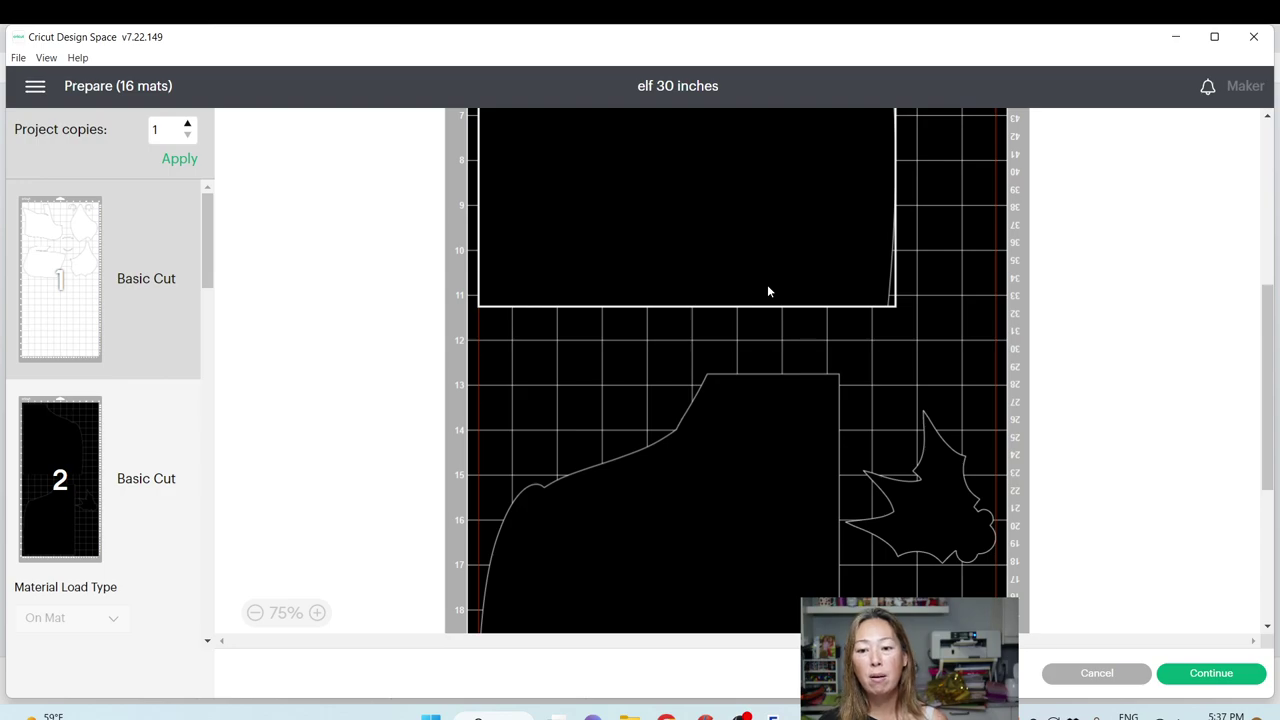
scroll(767, 284, "down", 5)
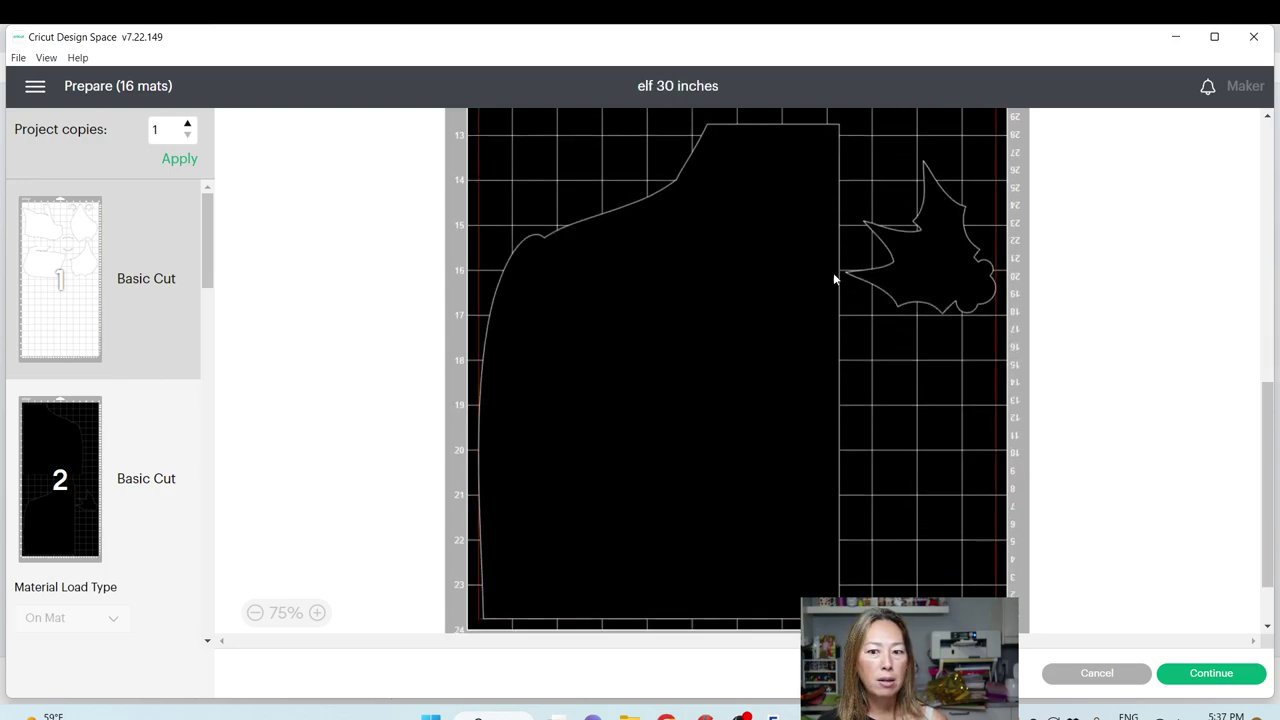
scroll(78, 429, "down", 5)
left_click(72, 426)
scroll(603, 298, "down", 10)
On mat 4, move the lower black body piece into the bottom-left corner and rotate it so its straight edges follow the mat's edges
left_click(18, 555)
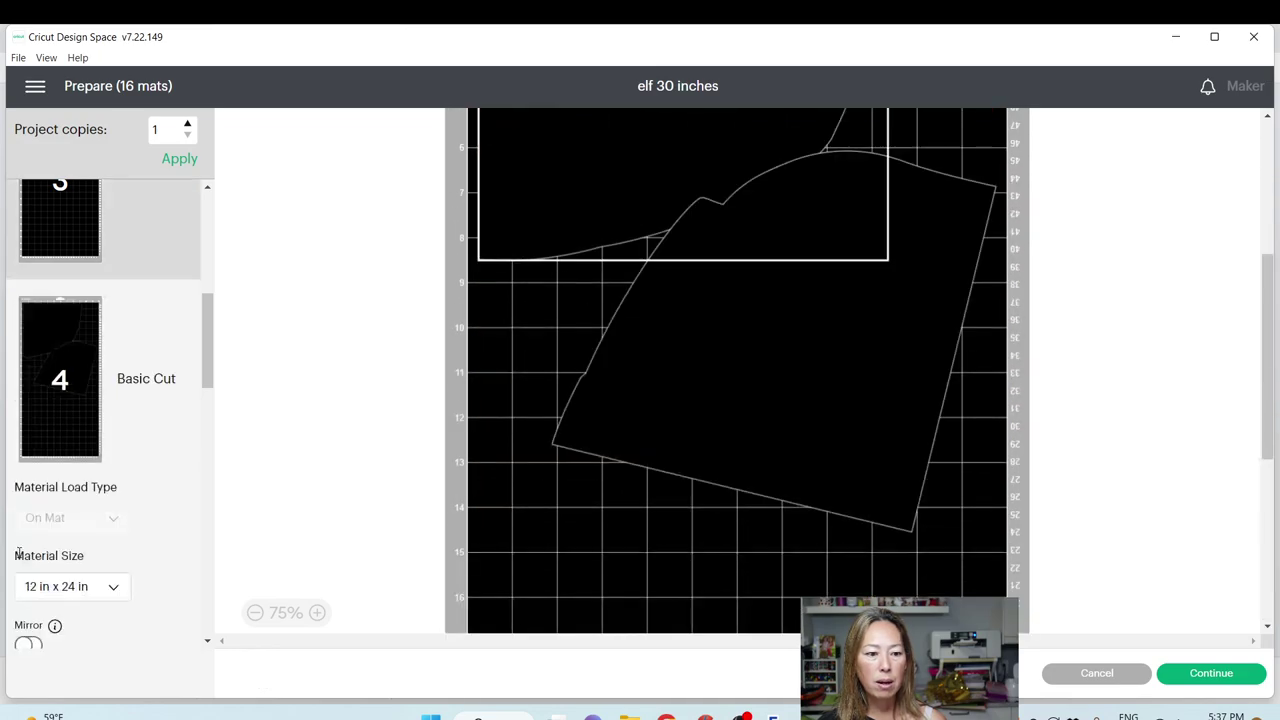
left_click(740, 417)
scroll(690, 470, "down", 7)
left_click_drag(715, 296, 712, 503)
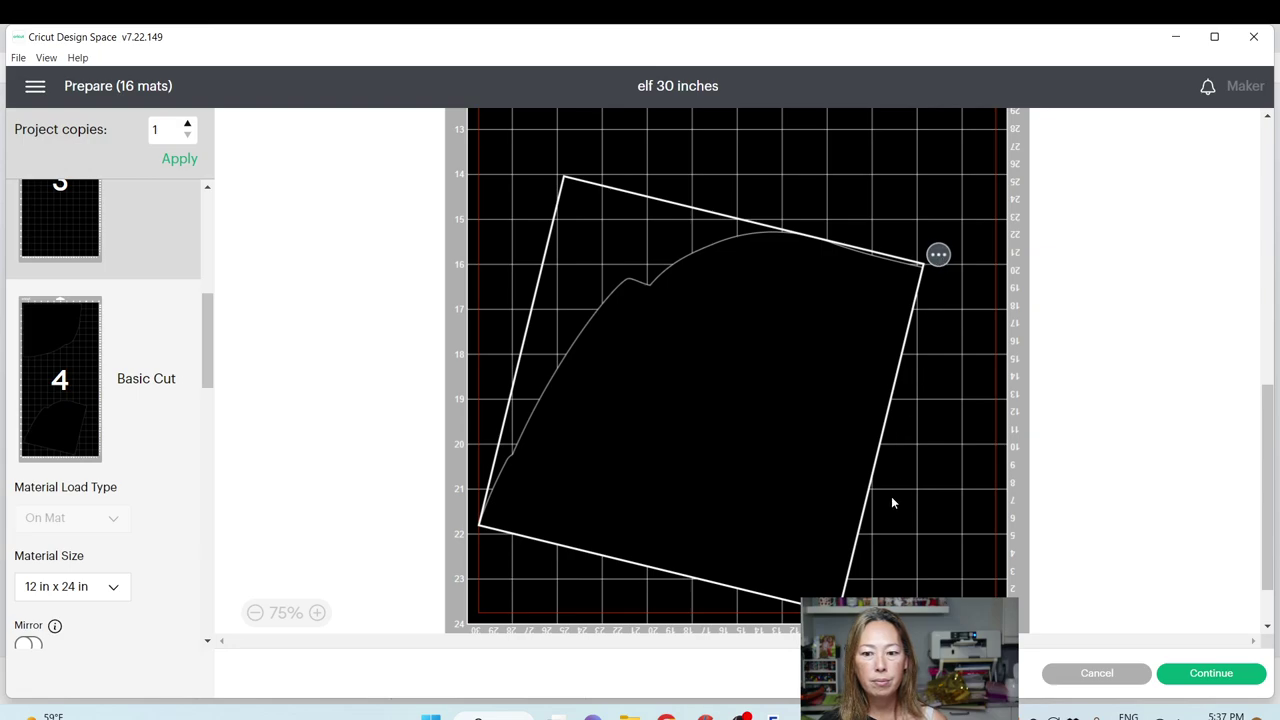
left_click_drag(855, 612, 557, 591)
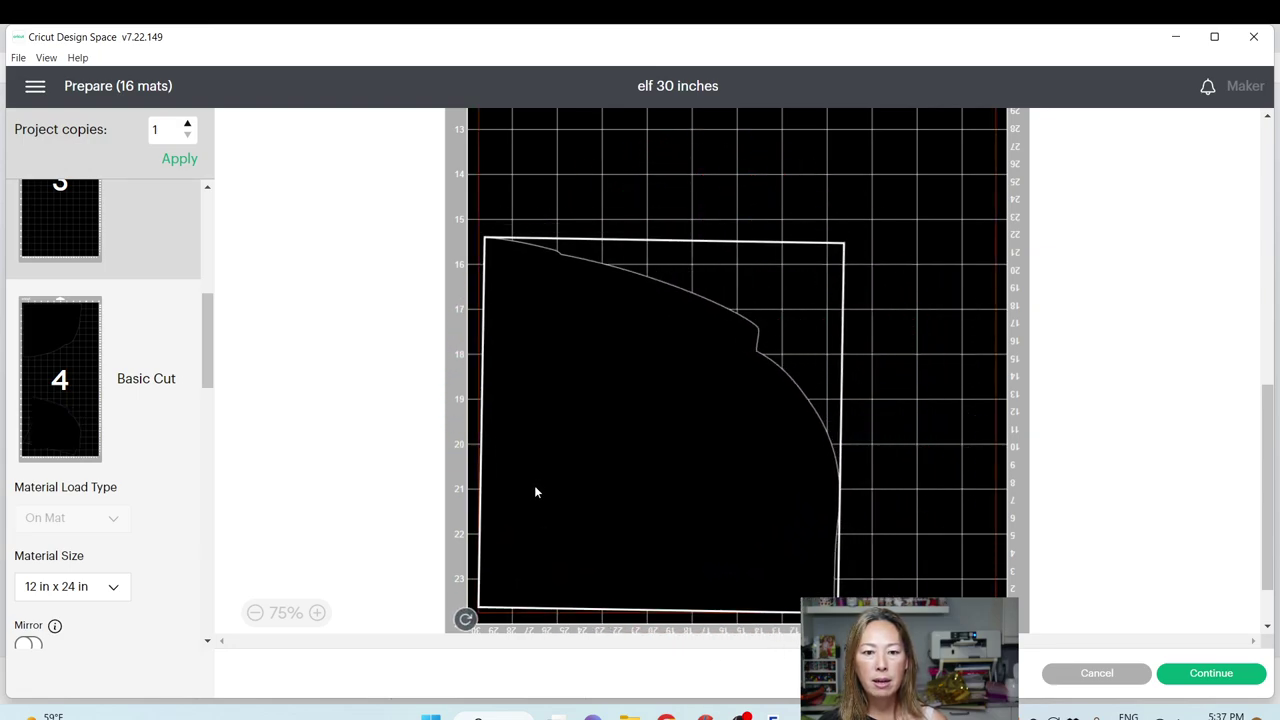
scroll(536, 465, "up", 3)
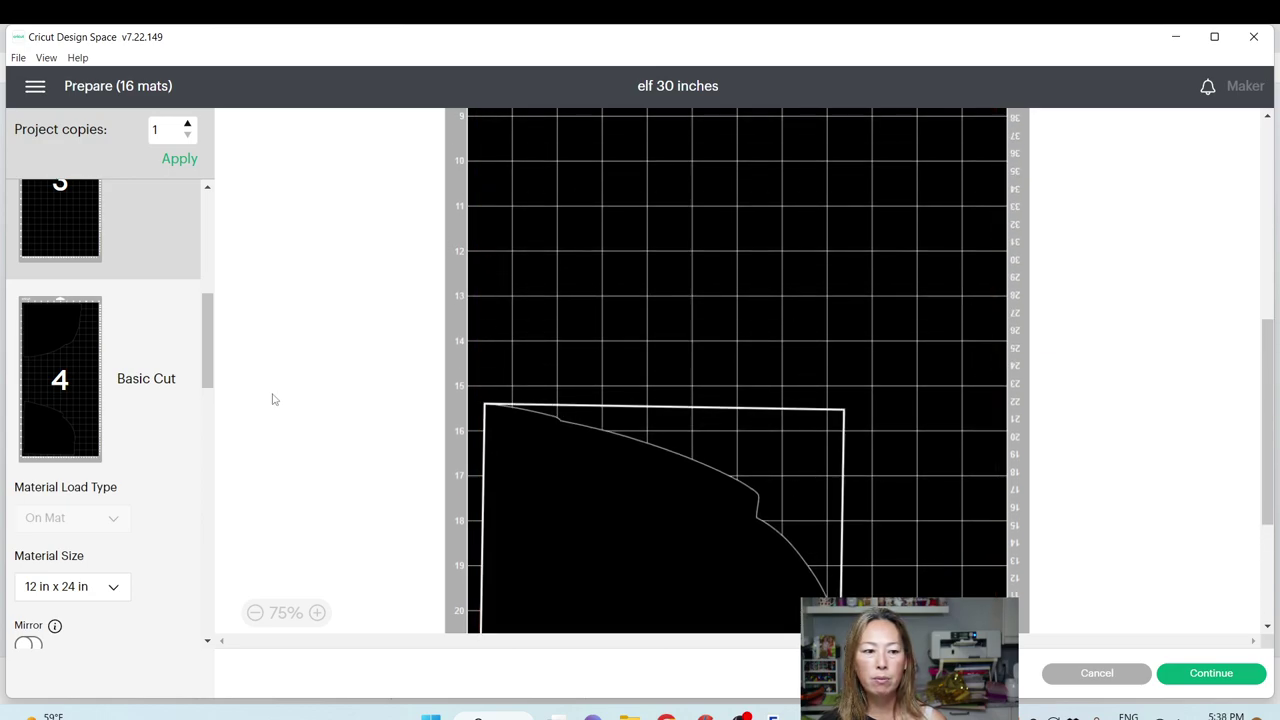
Review the piece layout on mats 5 through 8
scroll(186, 375, "down", 3)
left_click(63, 486)
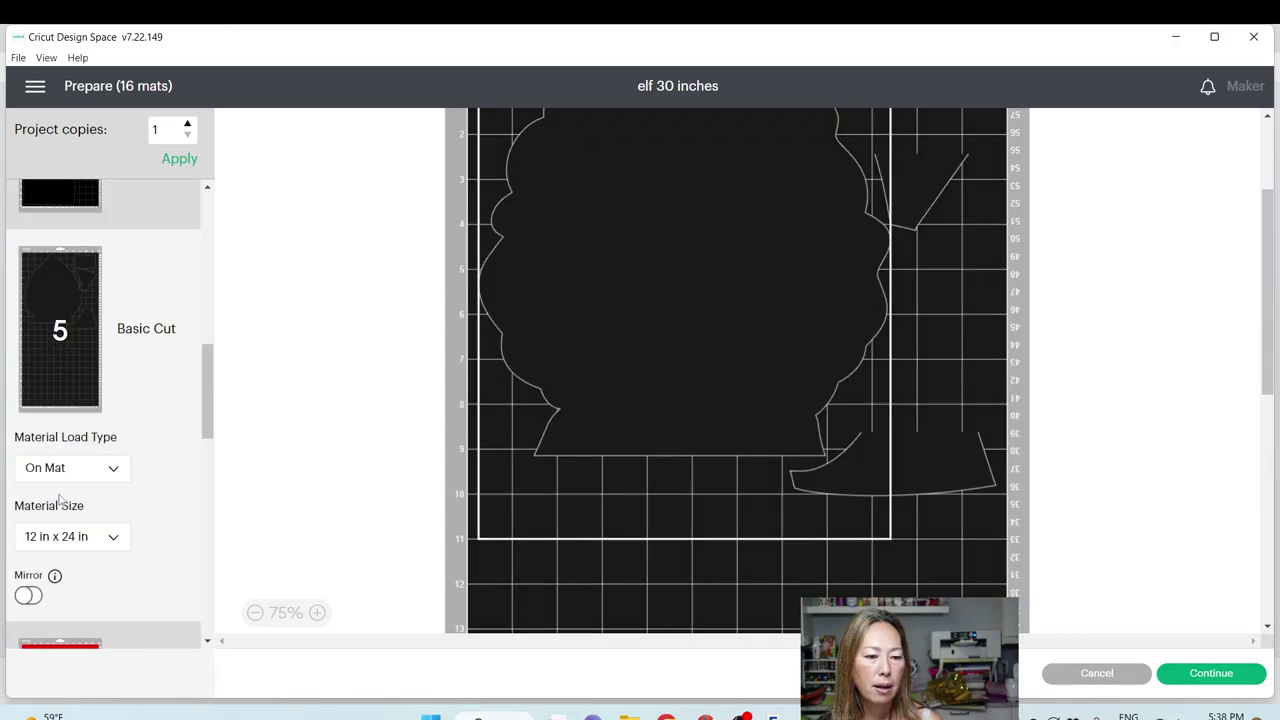
scroll(747, 375, "down", 5)
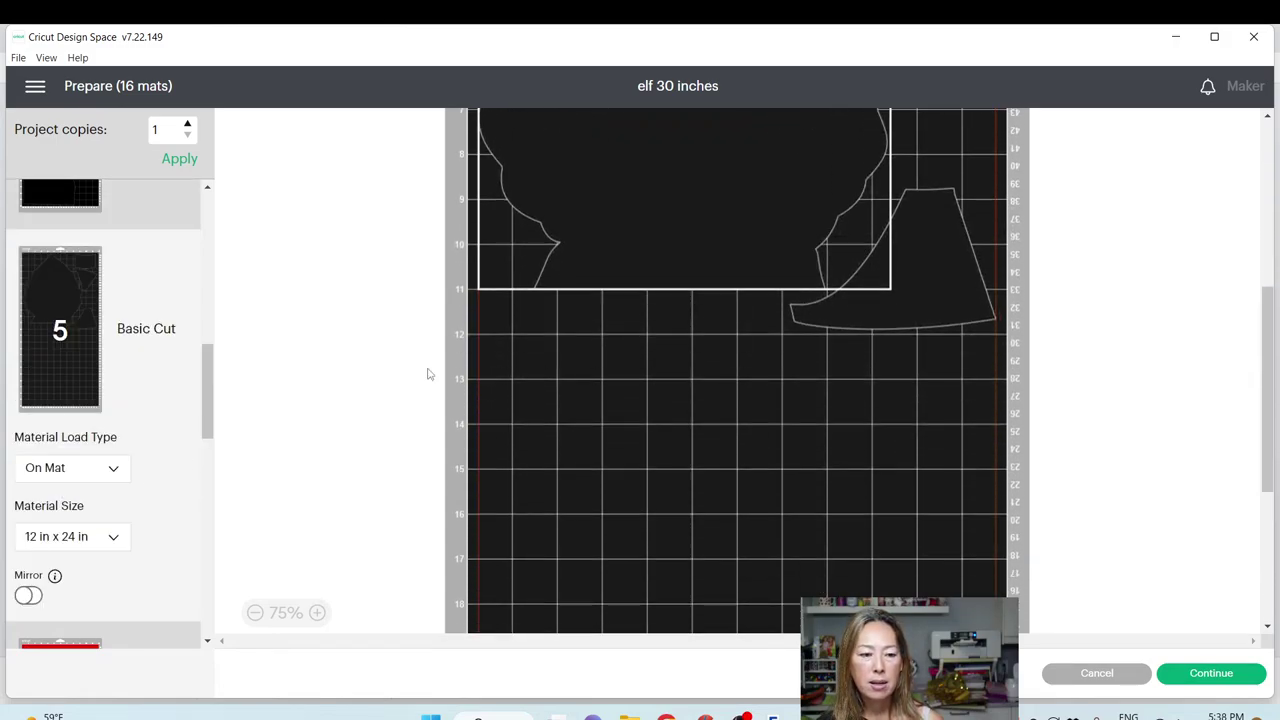
scroll(103, 402, "down", 5)
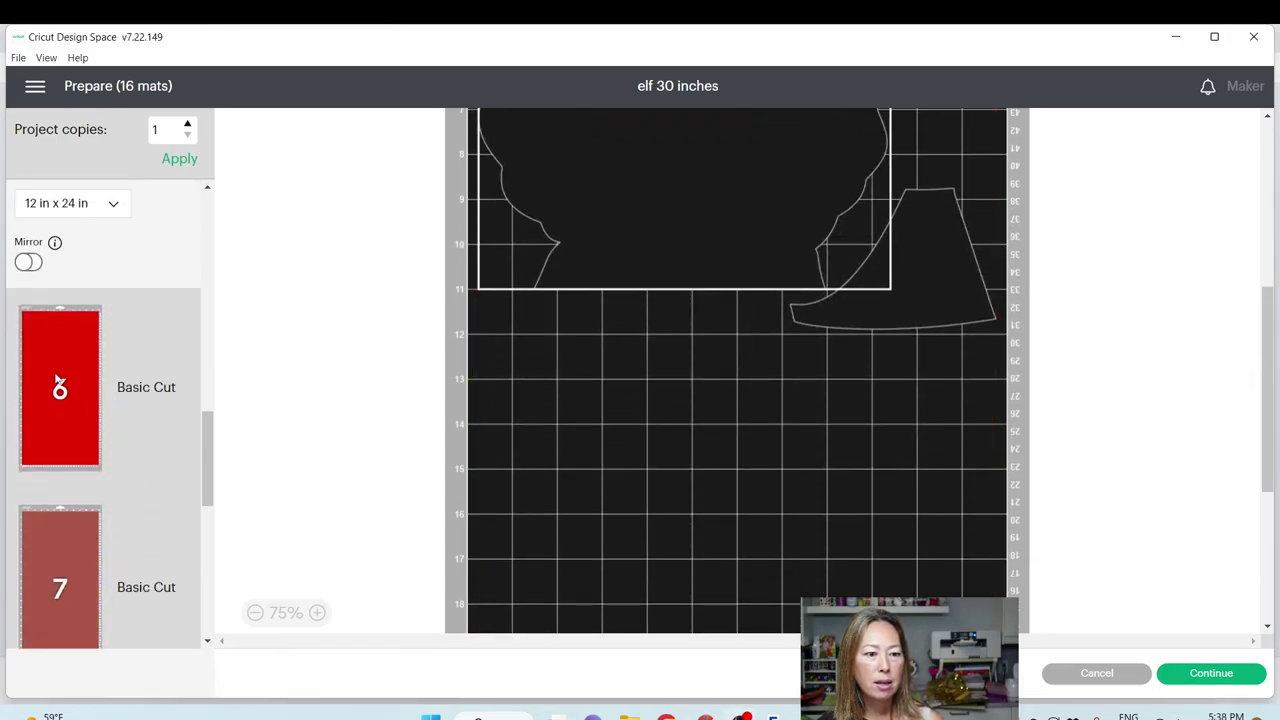
left_click(103, 402)
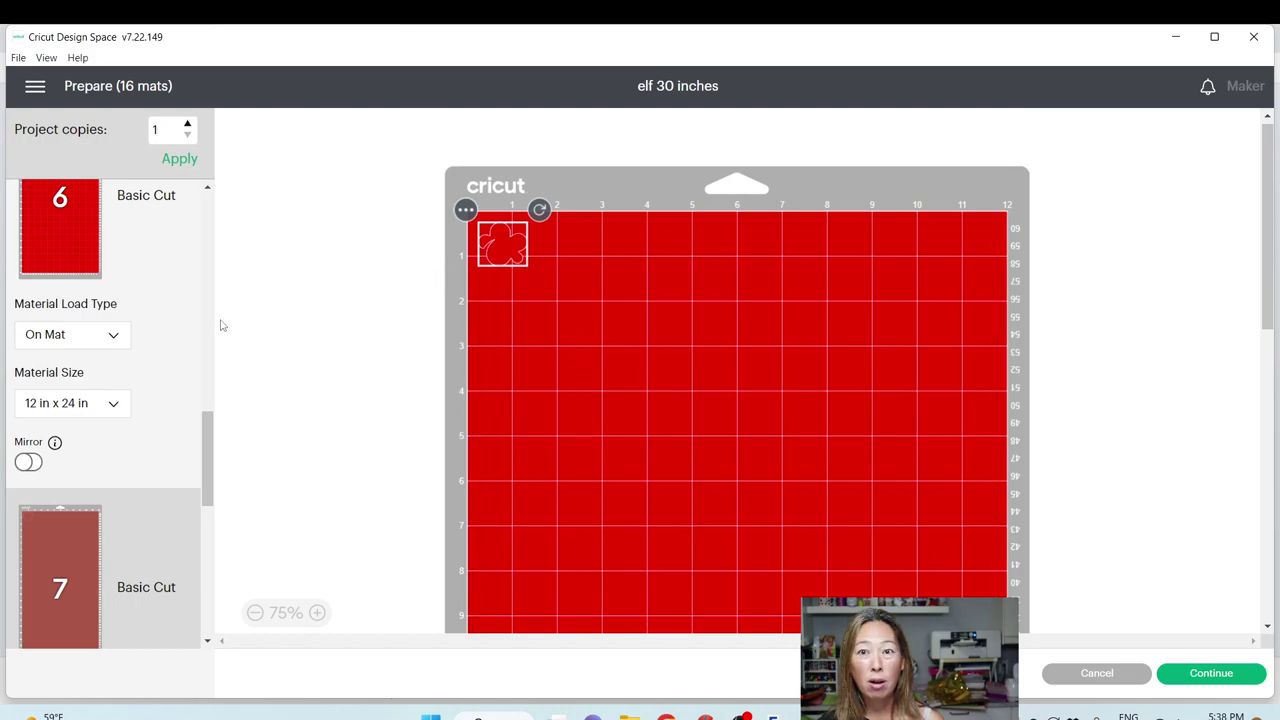
scroll(120, 345, "down", 2)
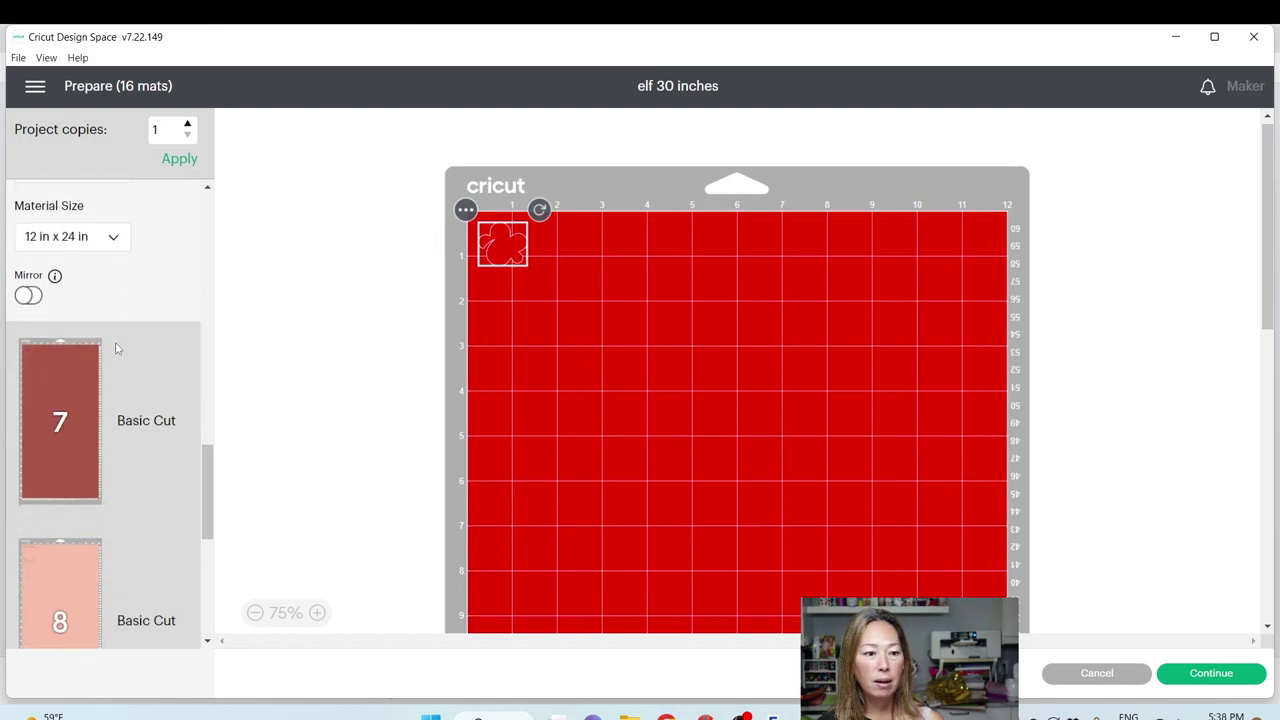
left_click(61, 370)
scroll(61, 370, "down", 2)
left_click(61, 372)
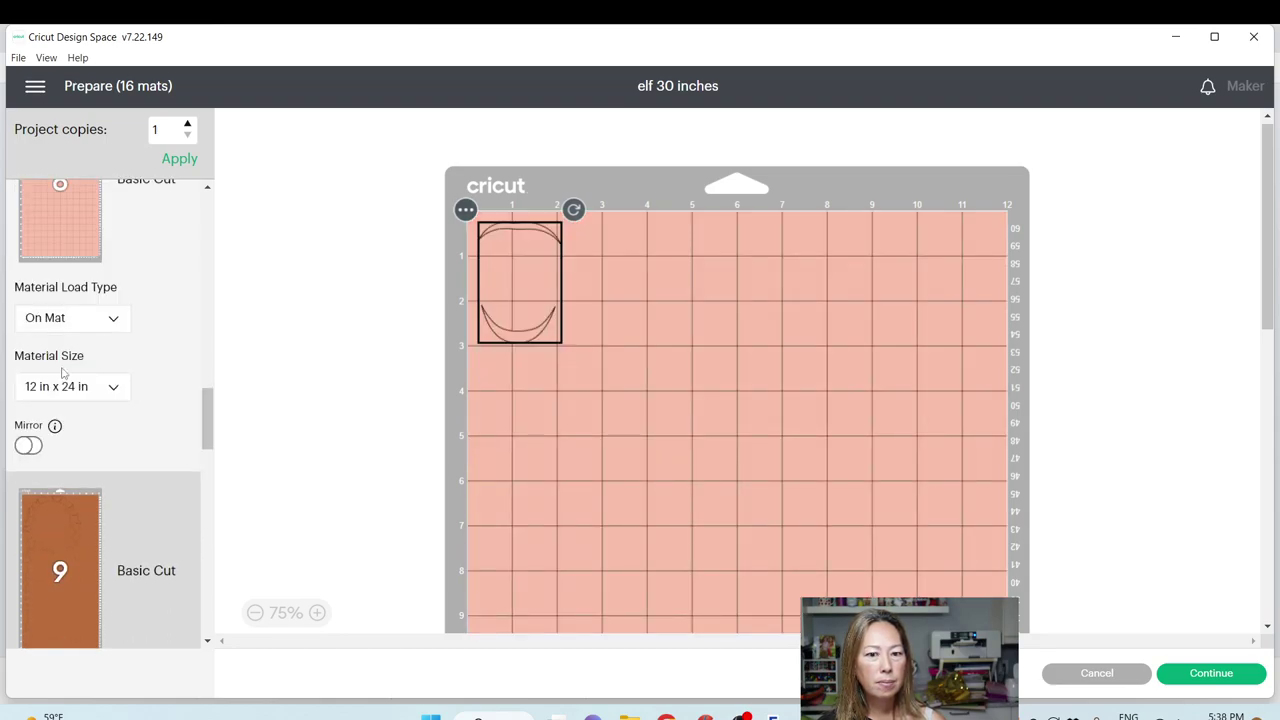
scroll(62, 372, "up", 1)
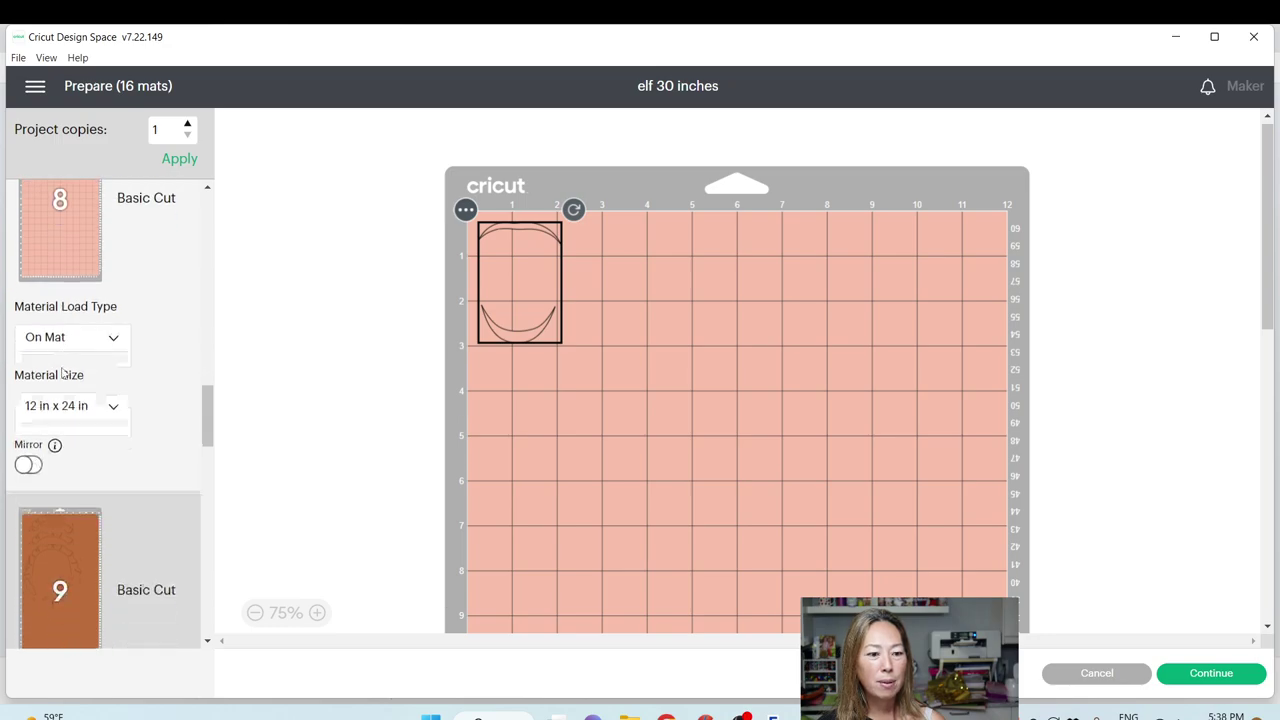
scroll(65, 384, "down", 2)
On brown mat 9, move the eyebrows up into the open space inside the hair piece, just beneath its top curve
left_click(65, 384)
scroll(622, 411, "down", 3)
left_click_drag(656, 432, 734, 205)
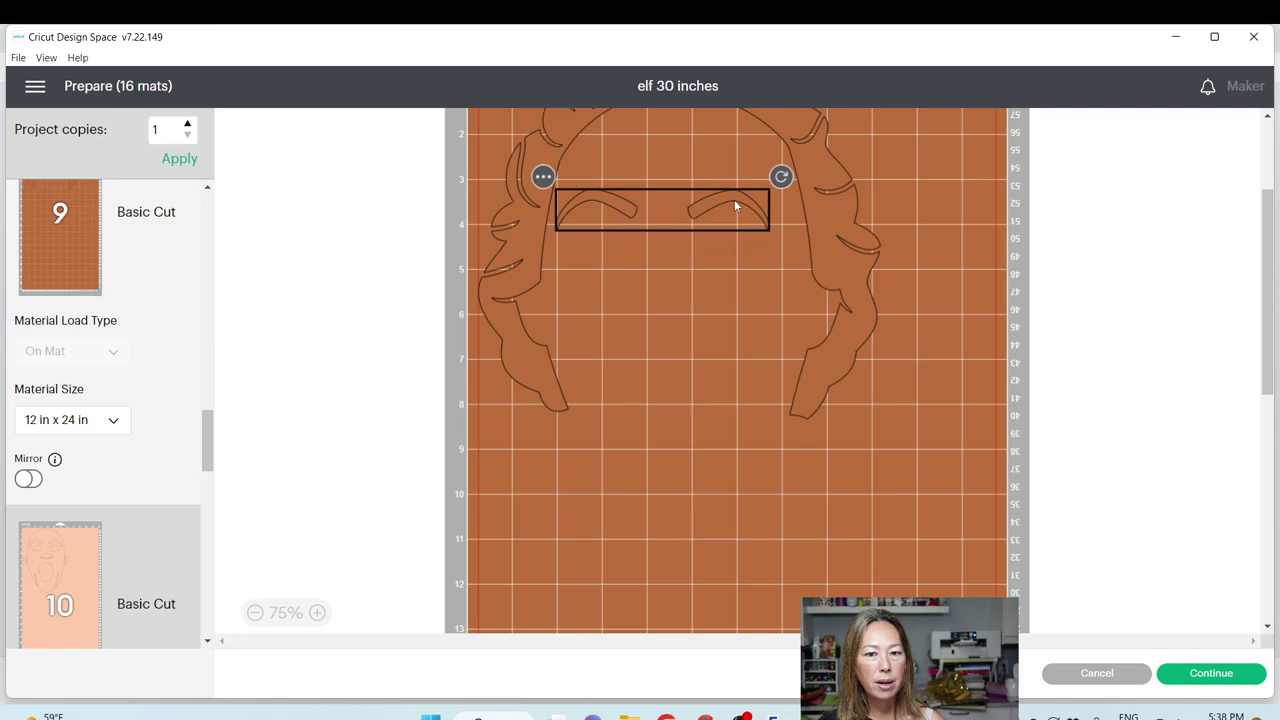
scroll(730, 300, "up", 3)
left_click_drag(737, 316, 742, 303)
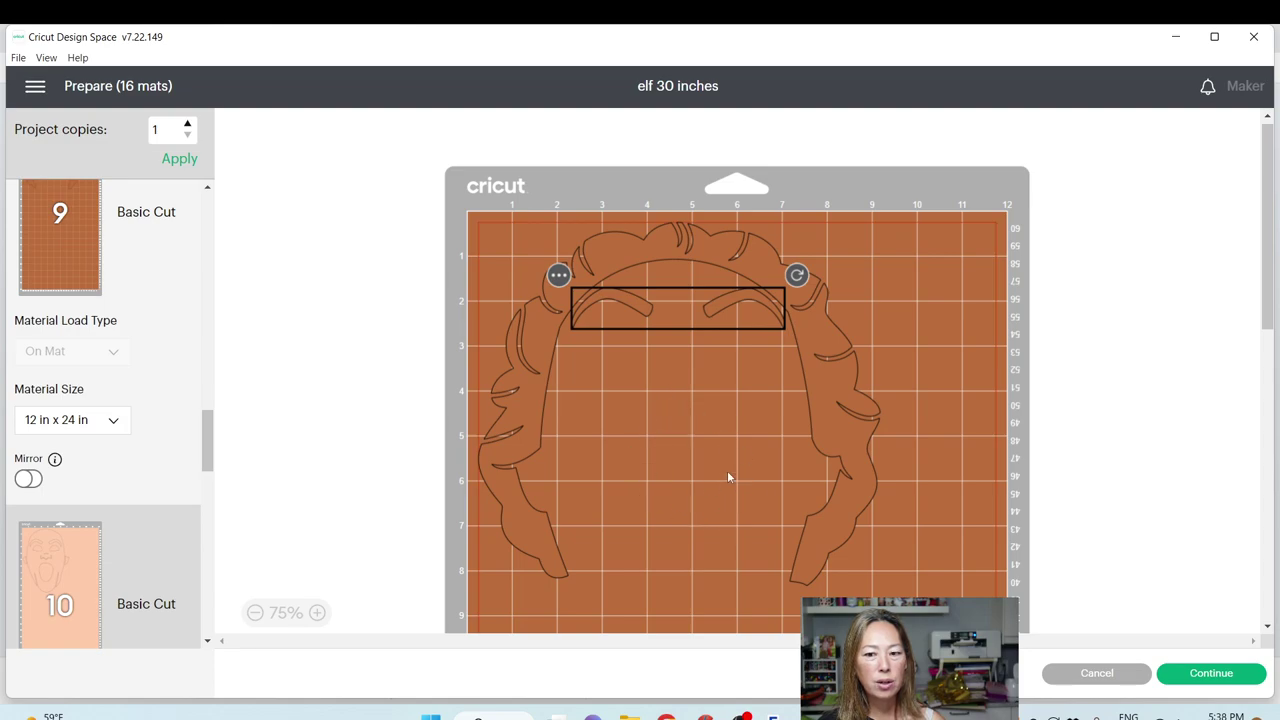
scroll(945, 300, "down", 5)
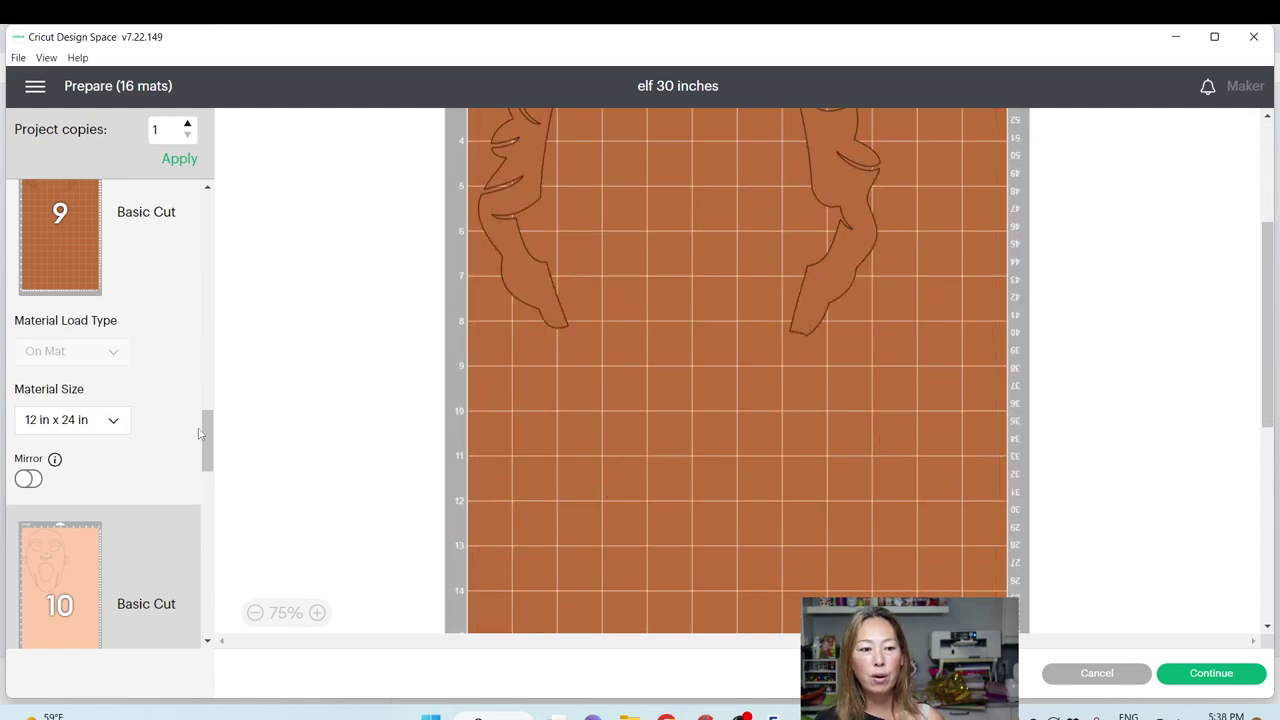
Move the hands from mat 11 onto mat 10, the lighter skin-tone mat that holds the face
scroll(94, 468, "down", 3)
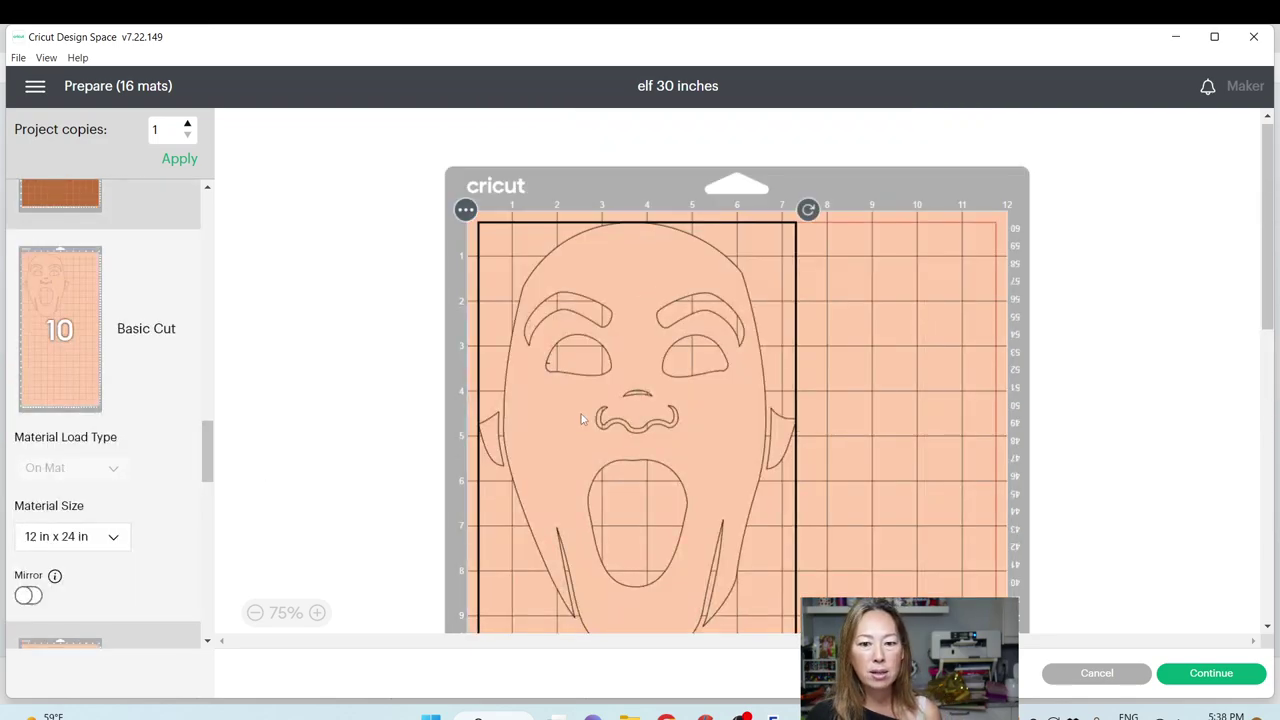
scroll(586, 420, "down", 3)
scroll(103, 423, "down", 4)
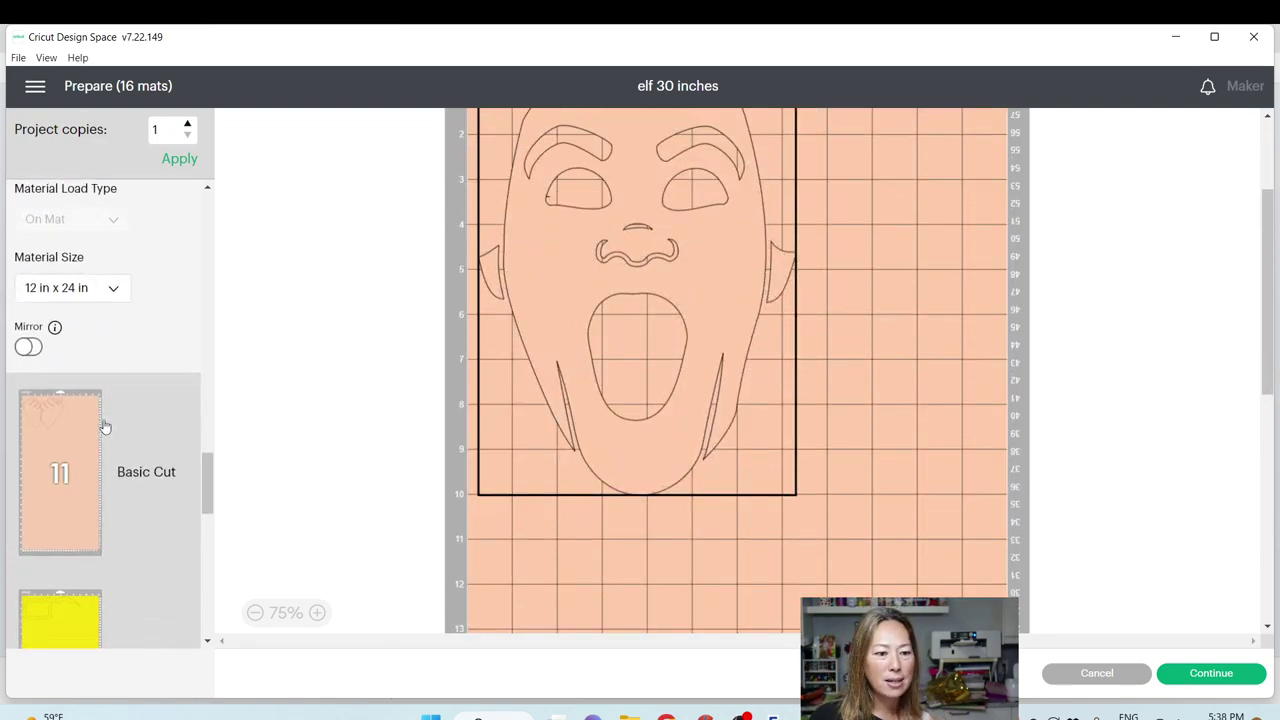
left_click(467, 209)
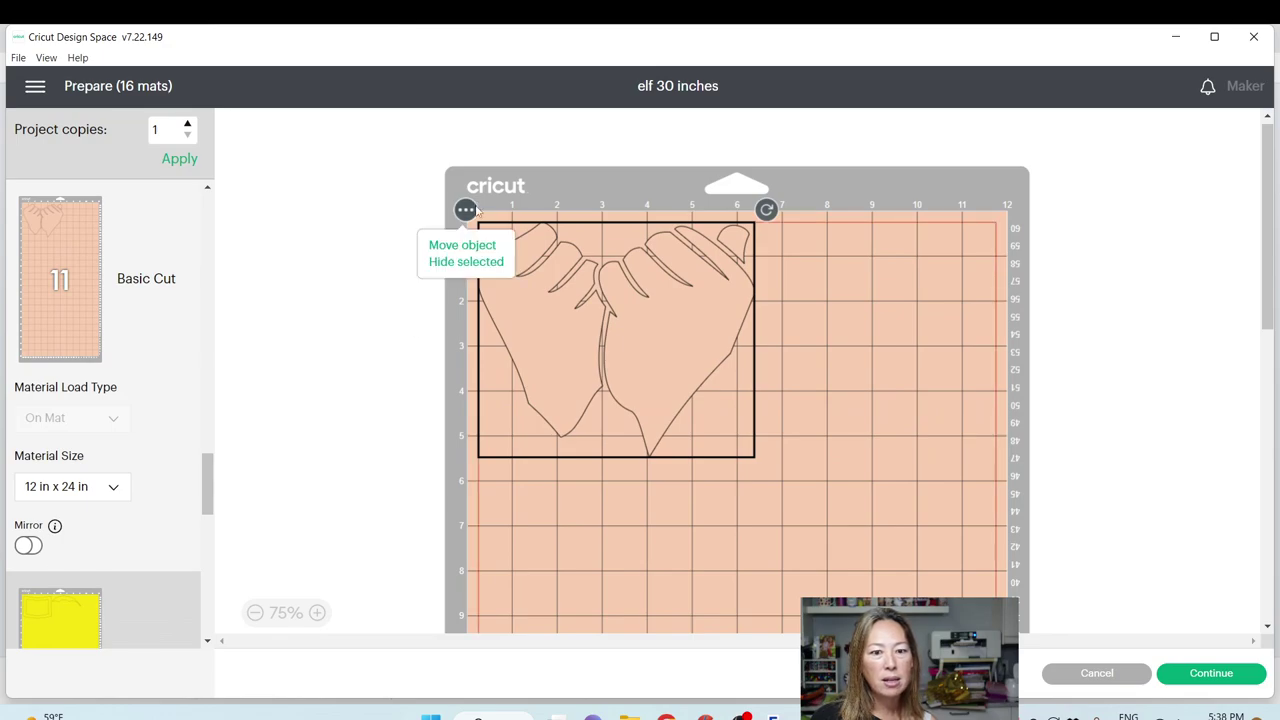
left_click(518, 246)
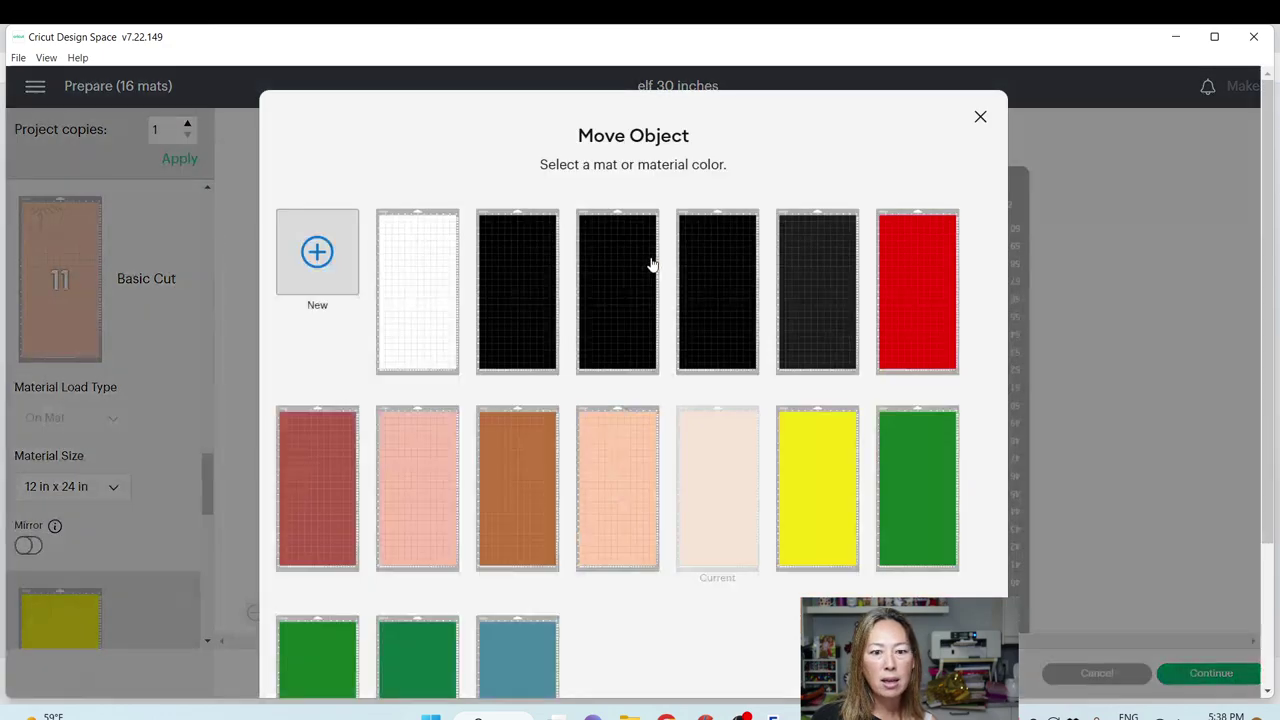
left_click(618, 514)
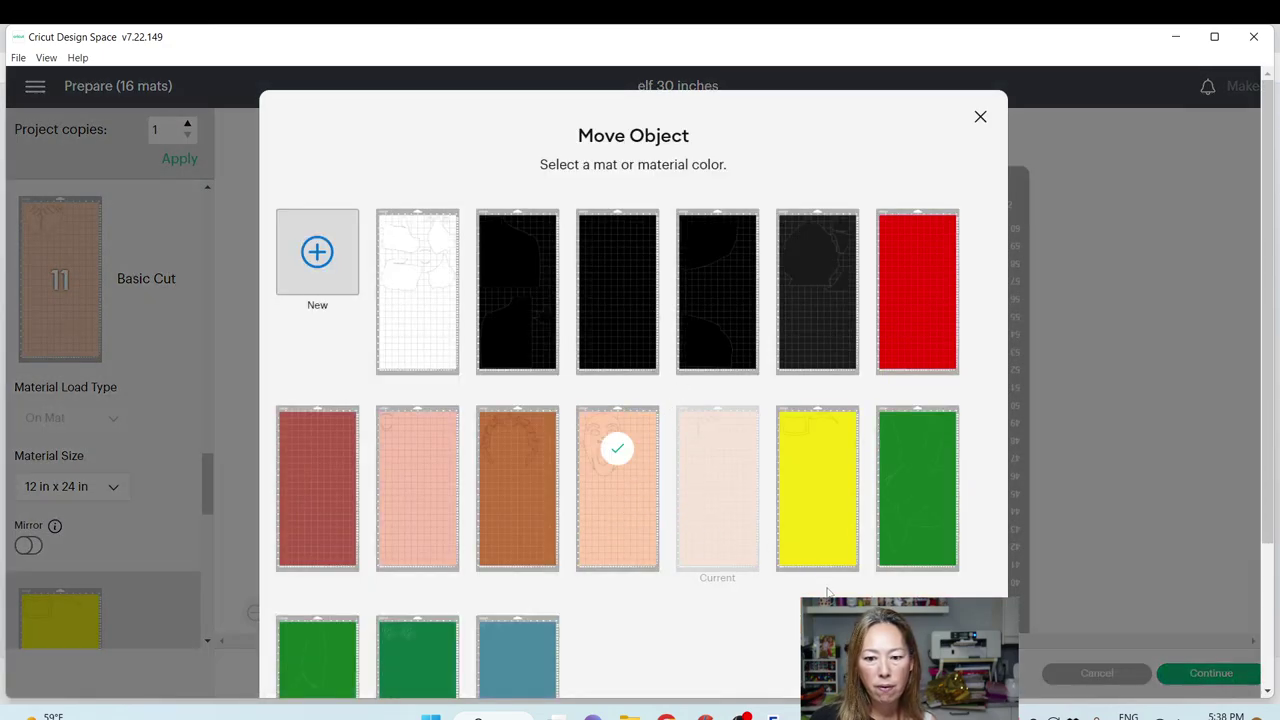
scroll(795, 609, "down", 3)
left_click(930, 665)
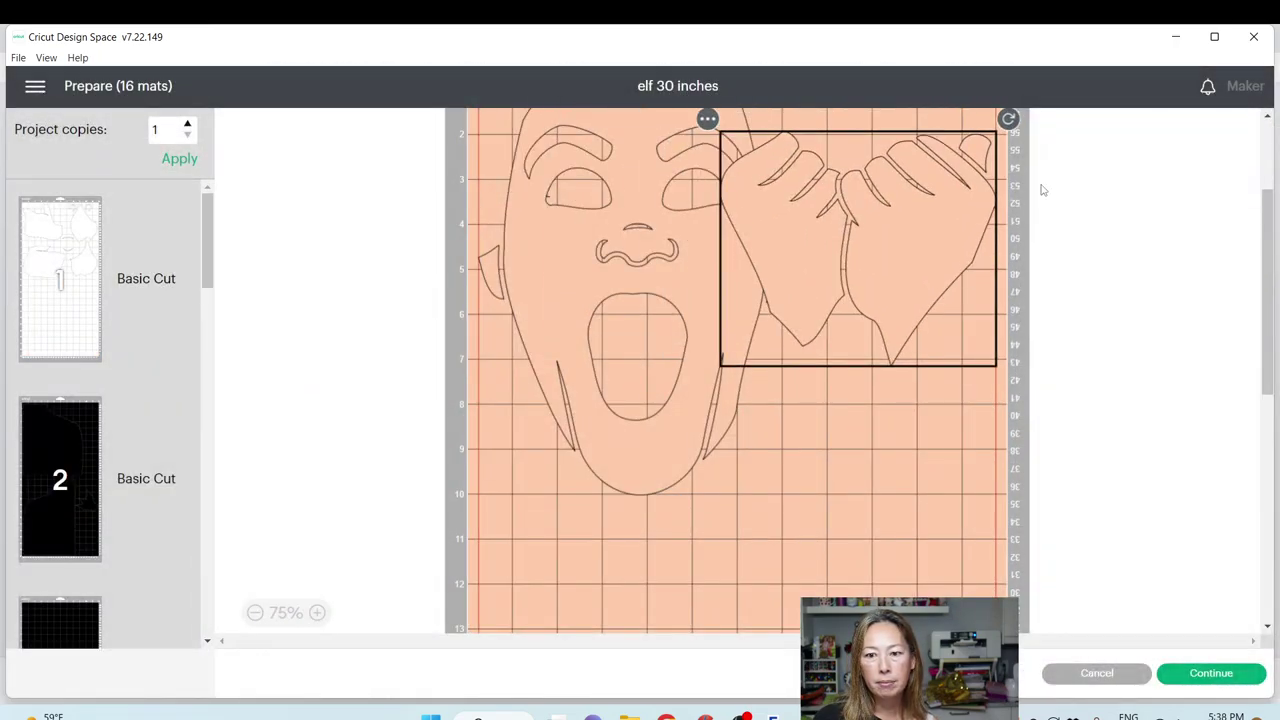
On mat 10, rotate the hands about a quarter turn counterclockwise and fit them between the face's right side and the mat's right edge
left_click_drag(1008, 121, 770, 156)
left_click_drag(826, 253, 942, 241)
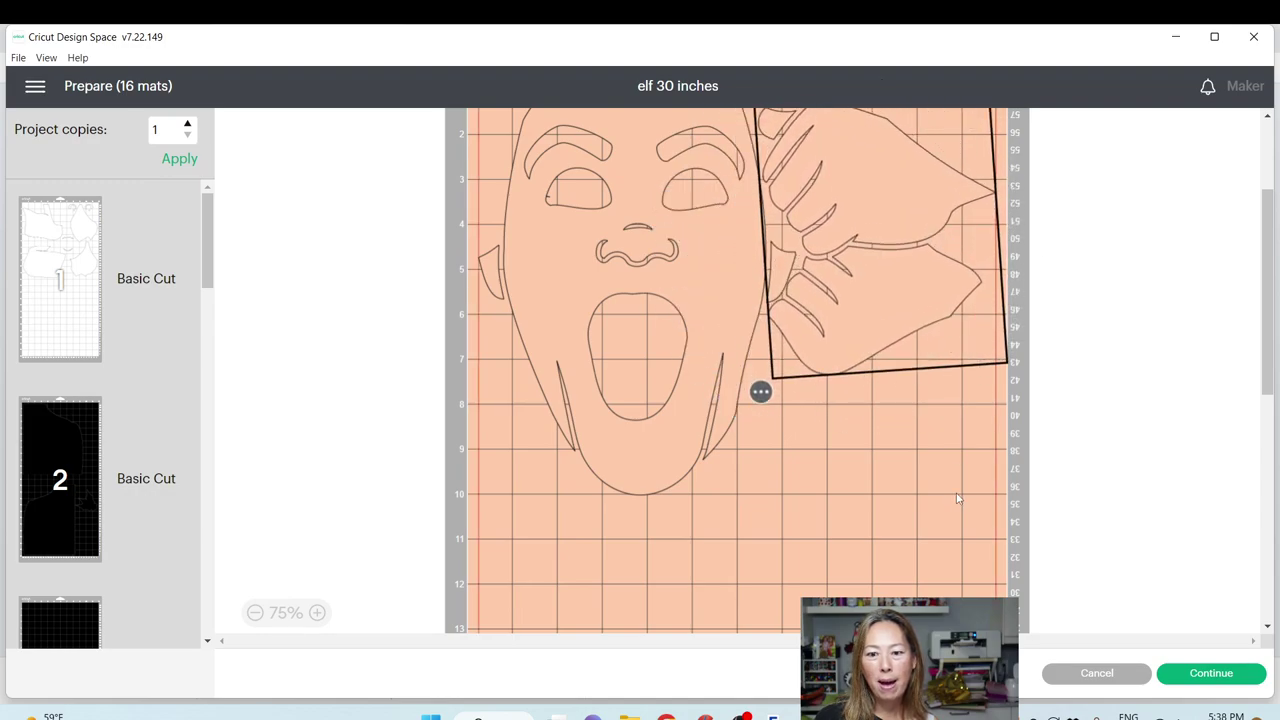
left_click(956, 492)
scroll(874, 430, "up", 2)
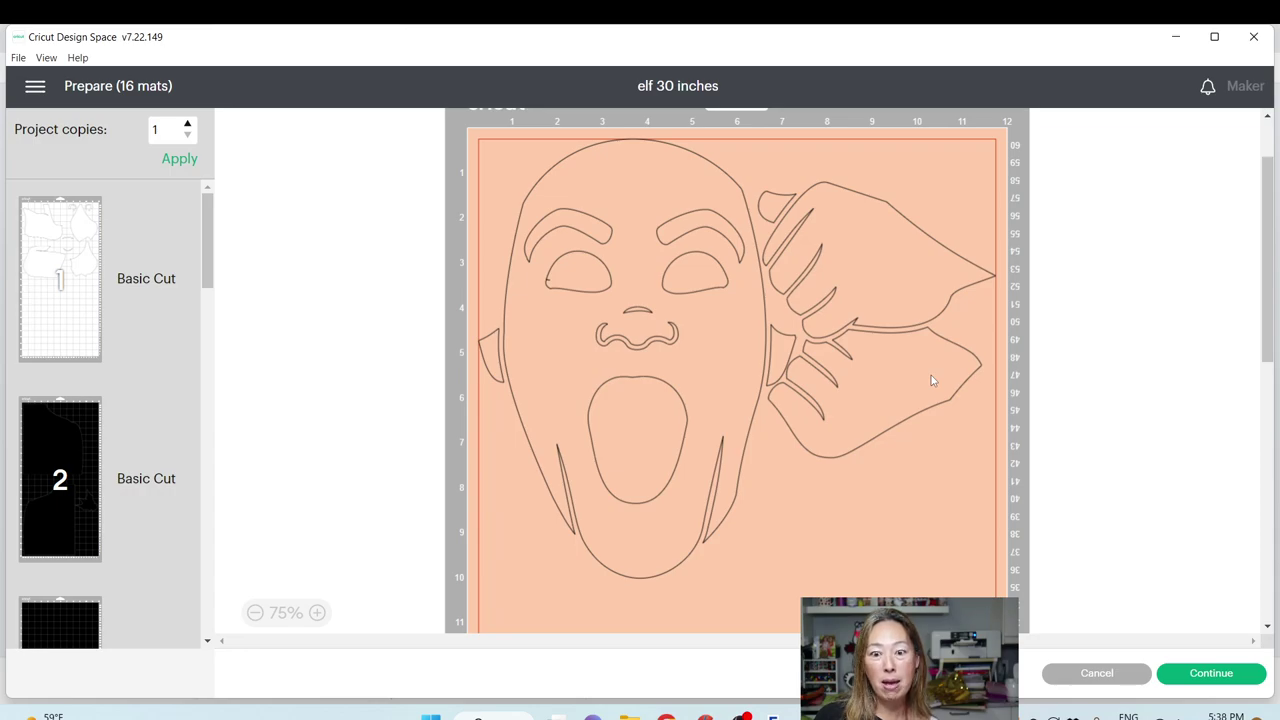
scroll(895, 342, "down", 2)
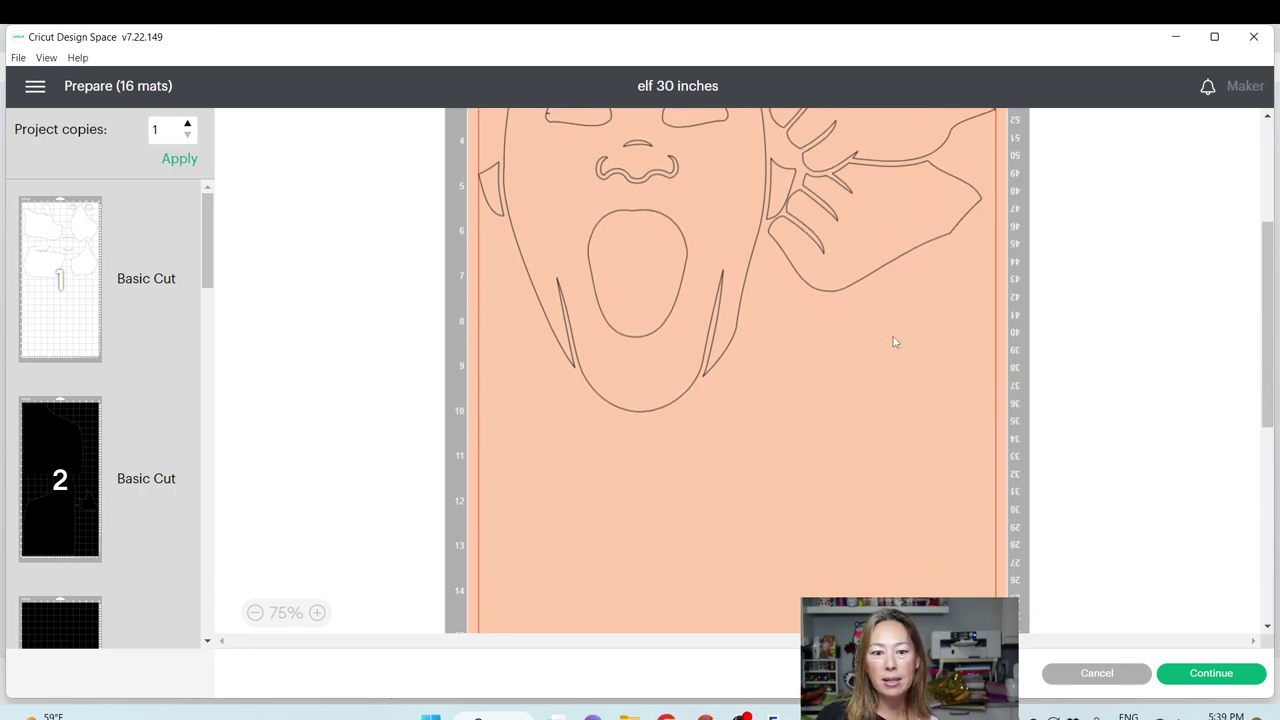
Review the mat previews from mat 2 through mat 10 to compare how the pieces are distributed
scroll(101, 430, "down", 5)
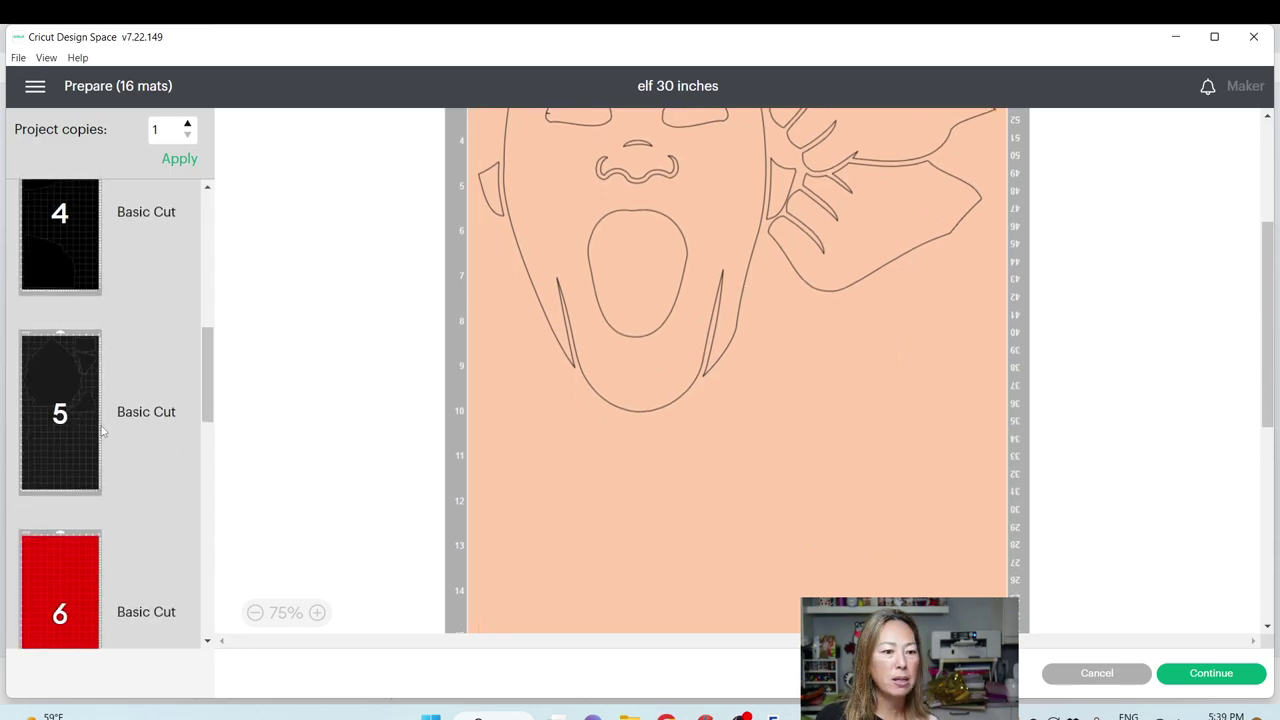
scroll(101, 430, "down", 10)
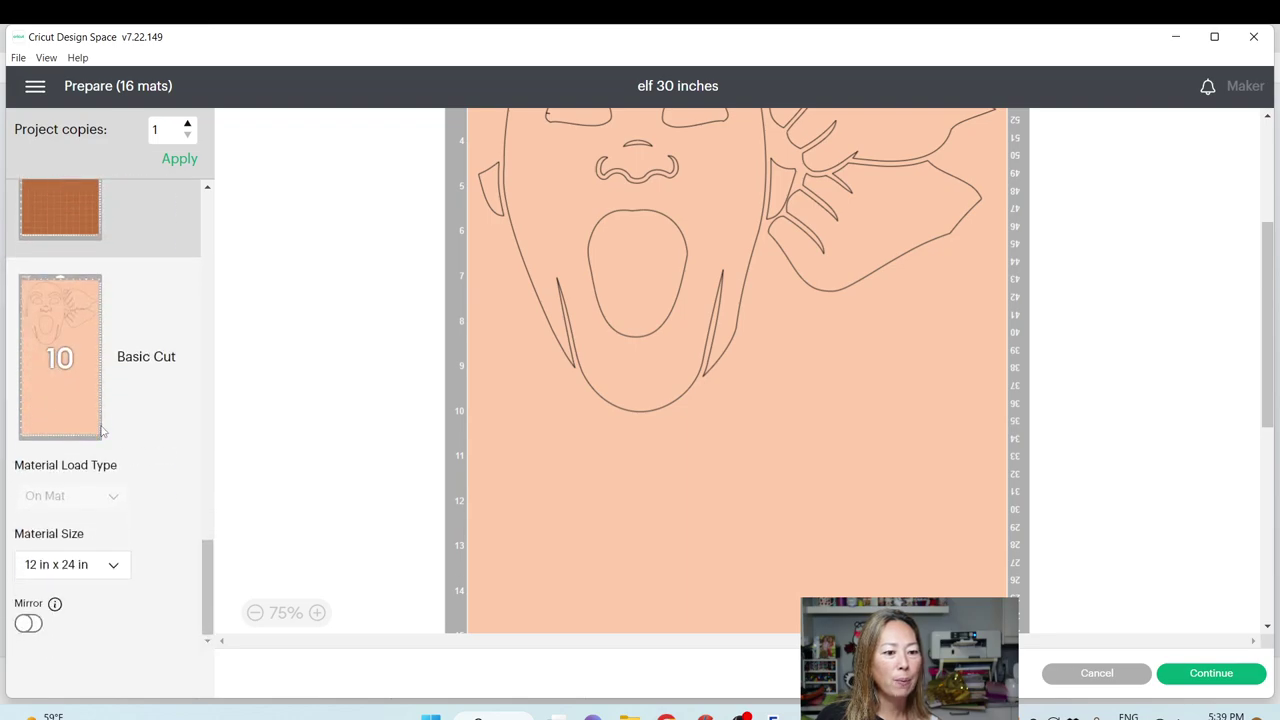
scroll(98, 430, "up", 3)
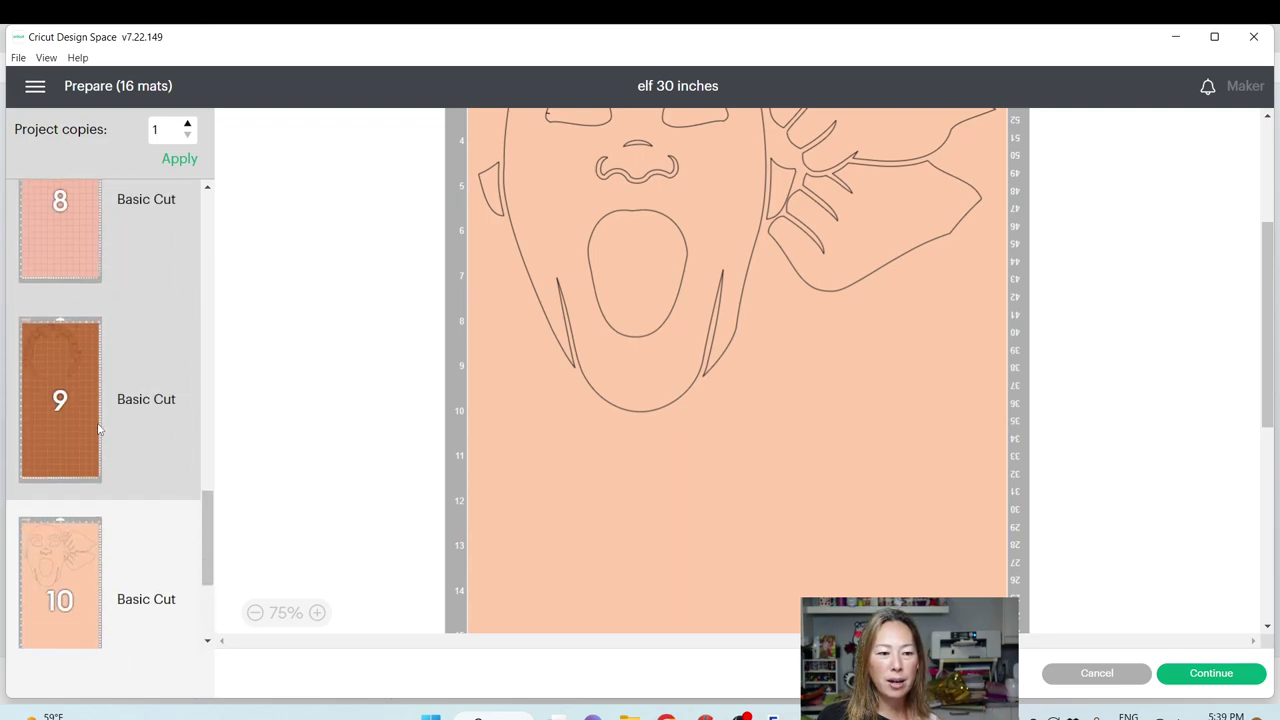
scroll(98, 430, "up", 5)
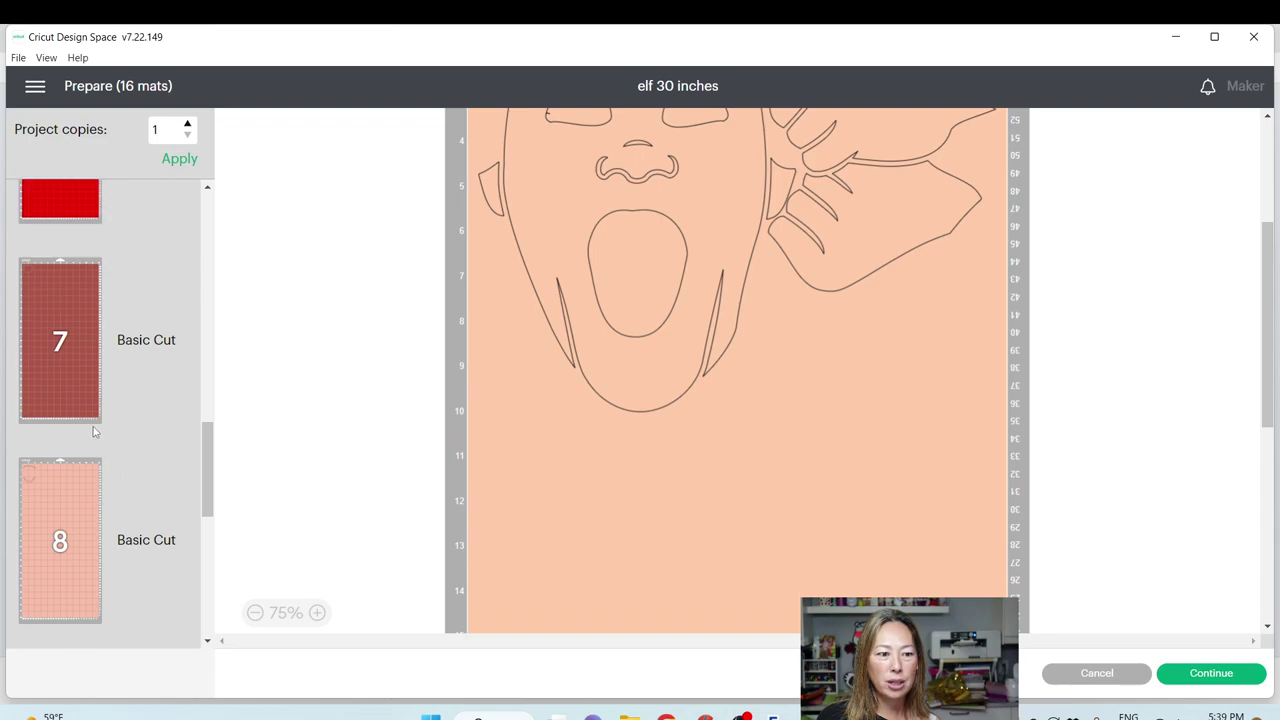
scroll(94, 432, "up", 8)
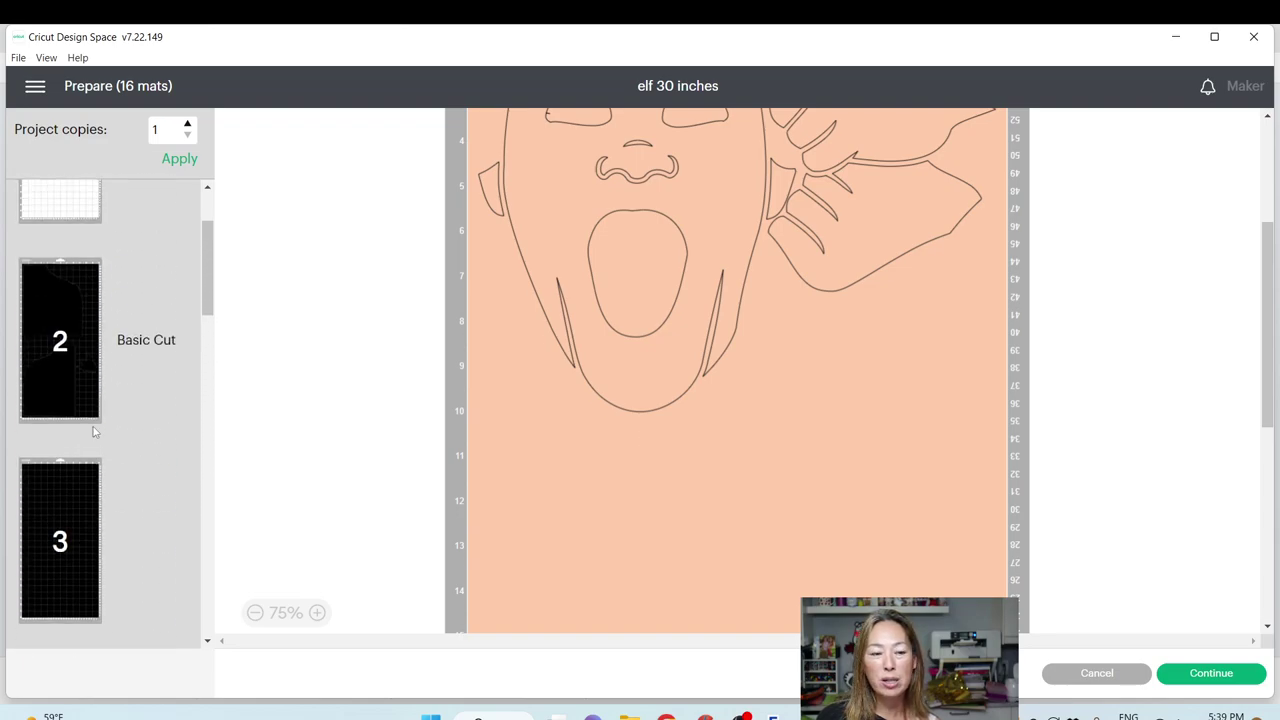